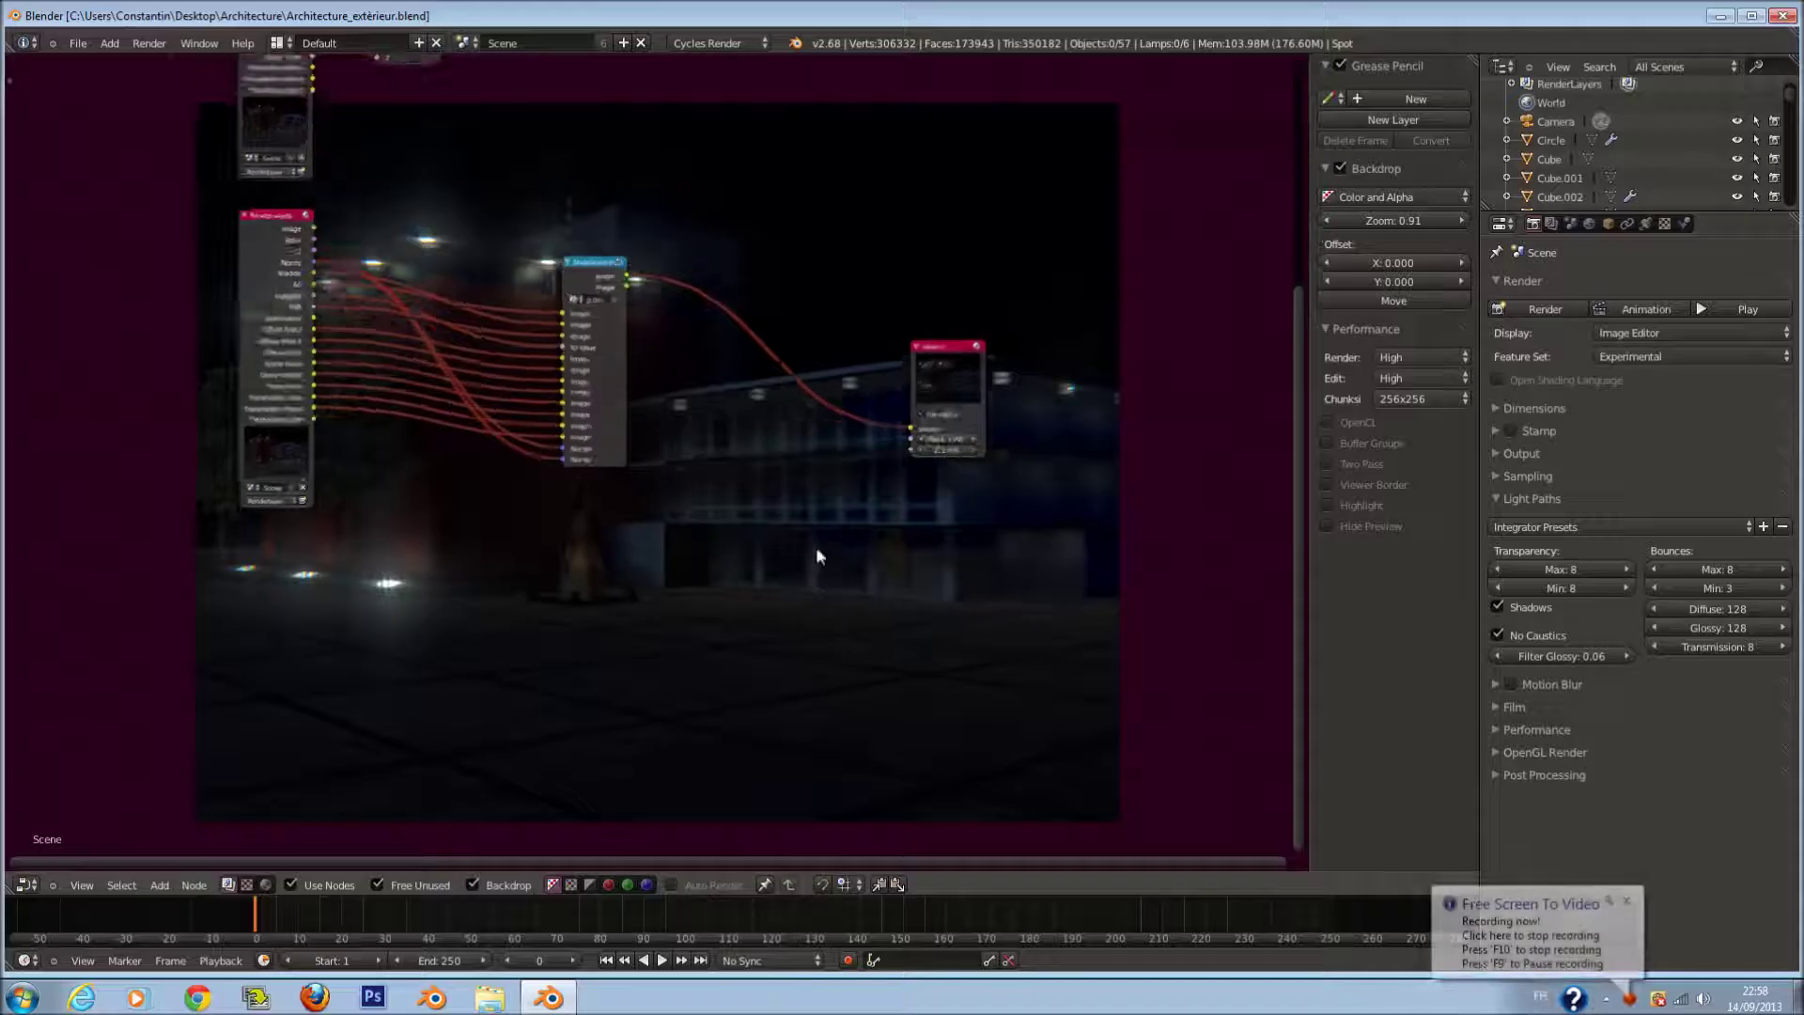
# - Pan the compositor node view to look over the upper nodes and back
pyautogui.scroll(1, 772, 421)
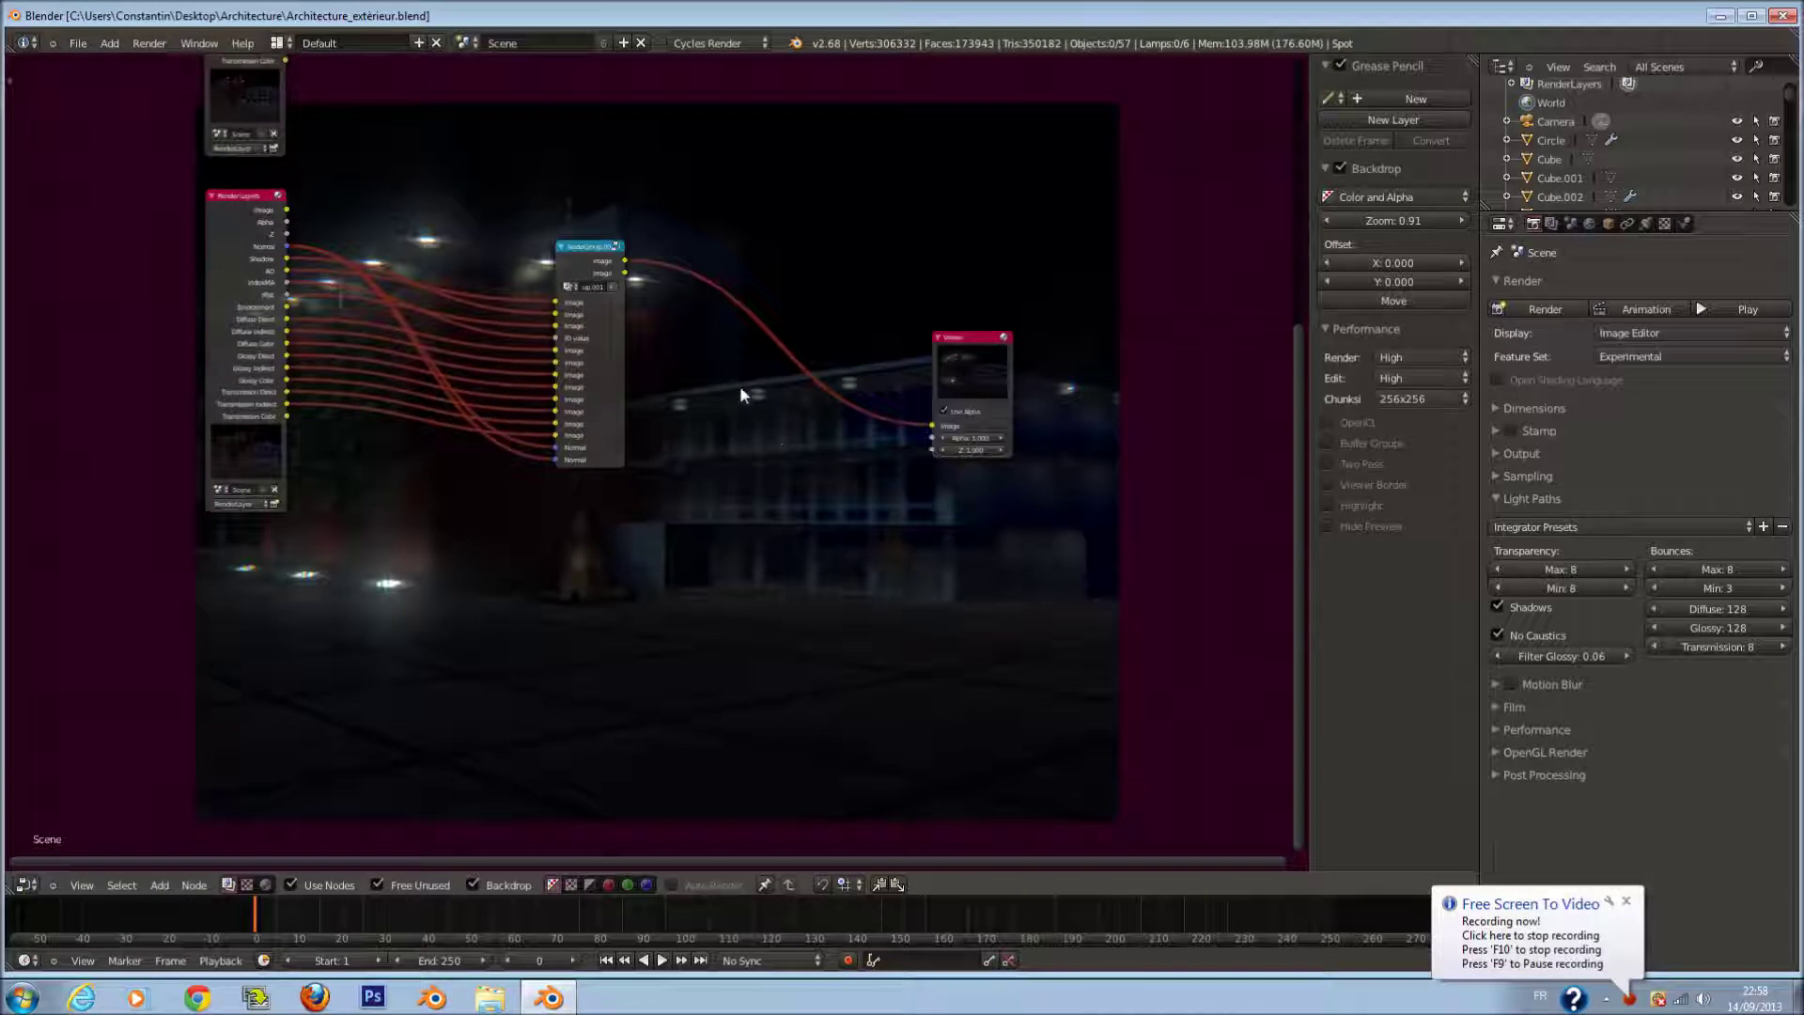
pyautogui.scroll(1, 729, 376)
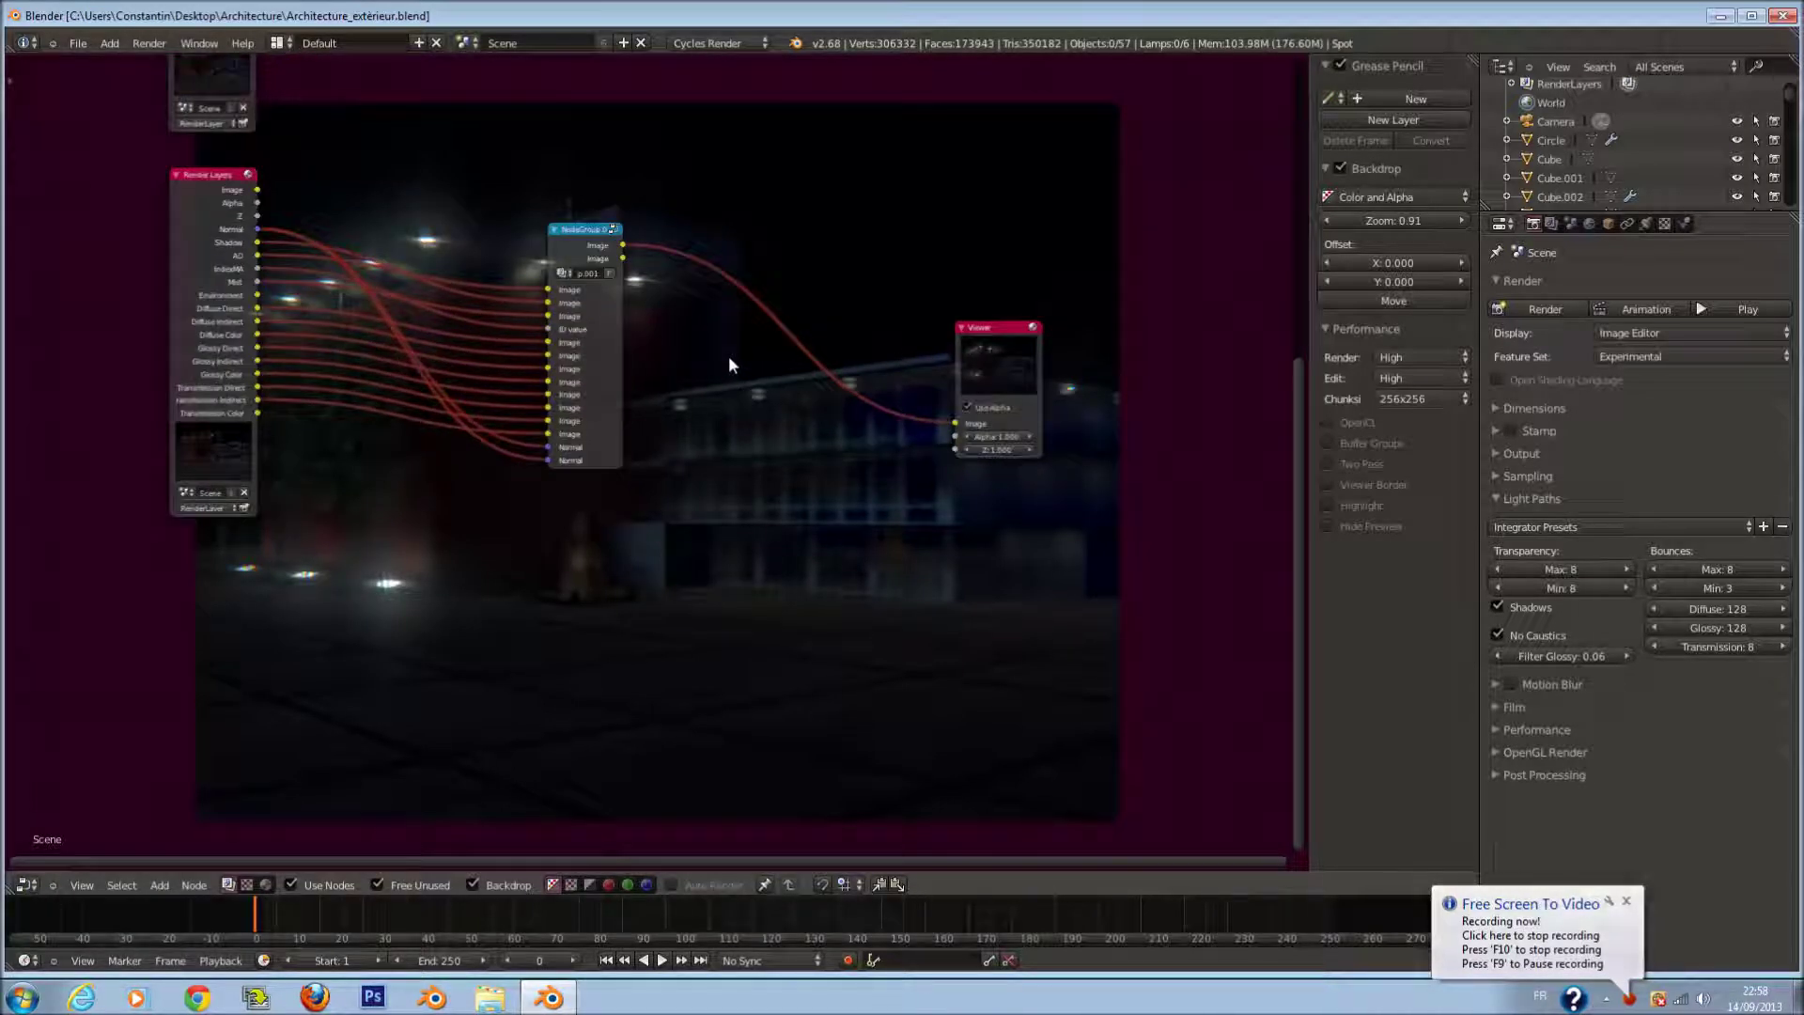
pyautogui.scroll(1, 729, 355)
pyautogui.scroll(-1, 729, 355)
pyautogui.moveTo(728, 370); pyautogui.dragTo(752, 587)
pyautogui.moveTo(816, 359); pyautogui.dragTo(605, 525)
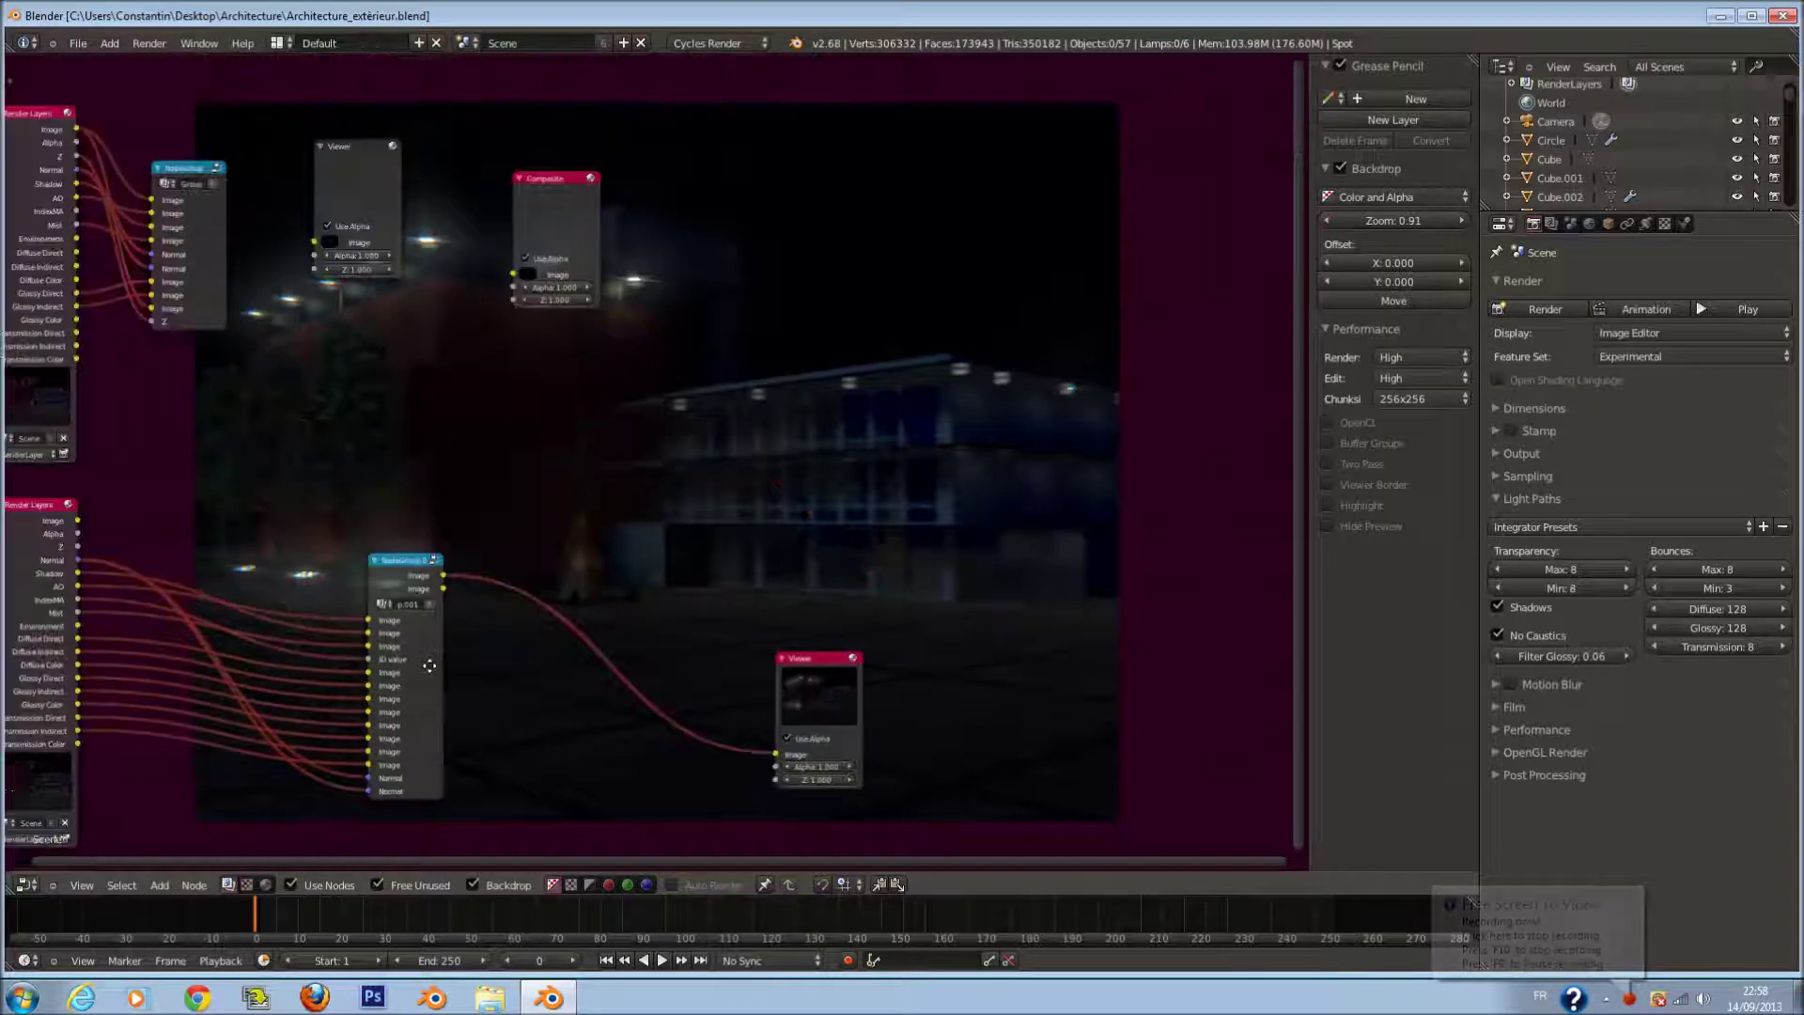
pyautogui.moveTo(491, 636); pyautogui.dragTo(132, 795)
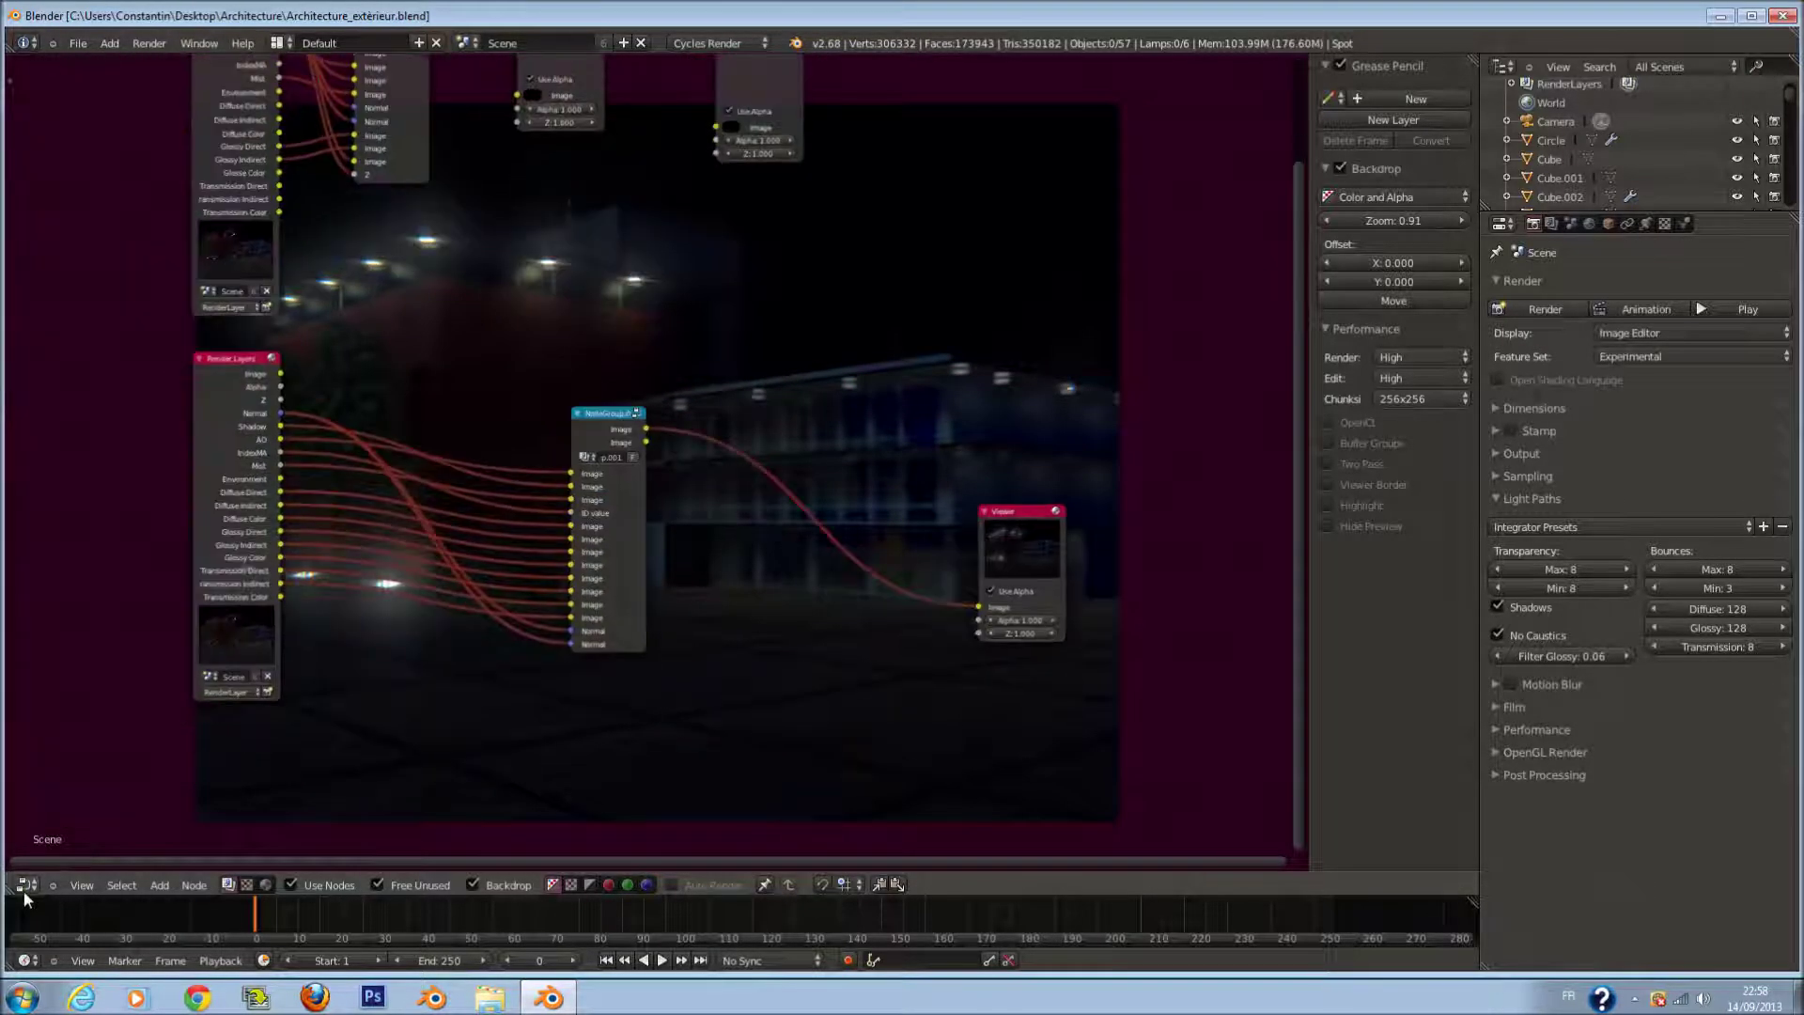
# - Briefly check the image editor, then return the area to the compositing nodes
pyautogui.click(25, 890)
pyautogui.click(97, 757)
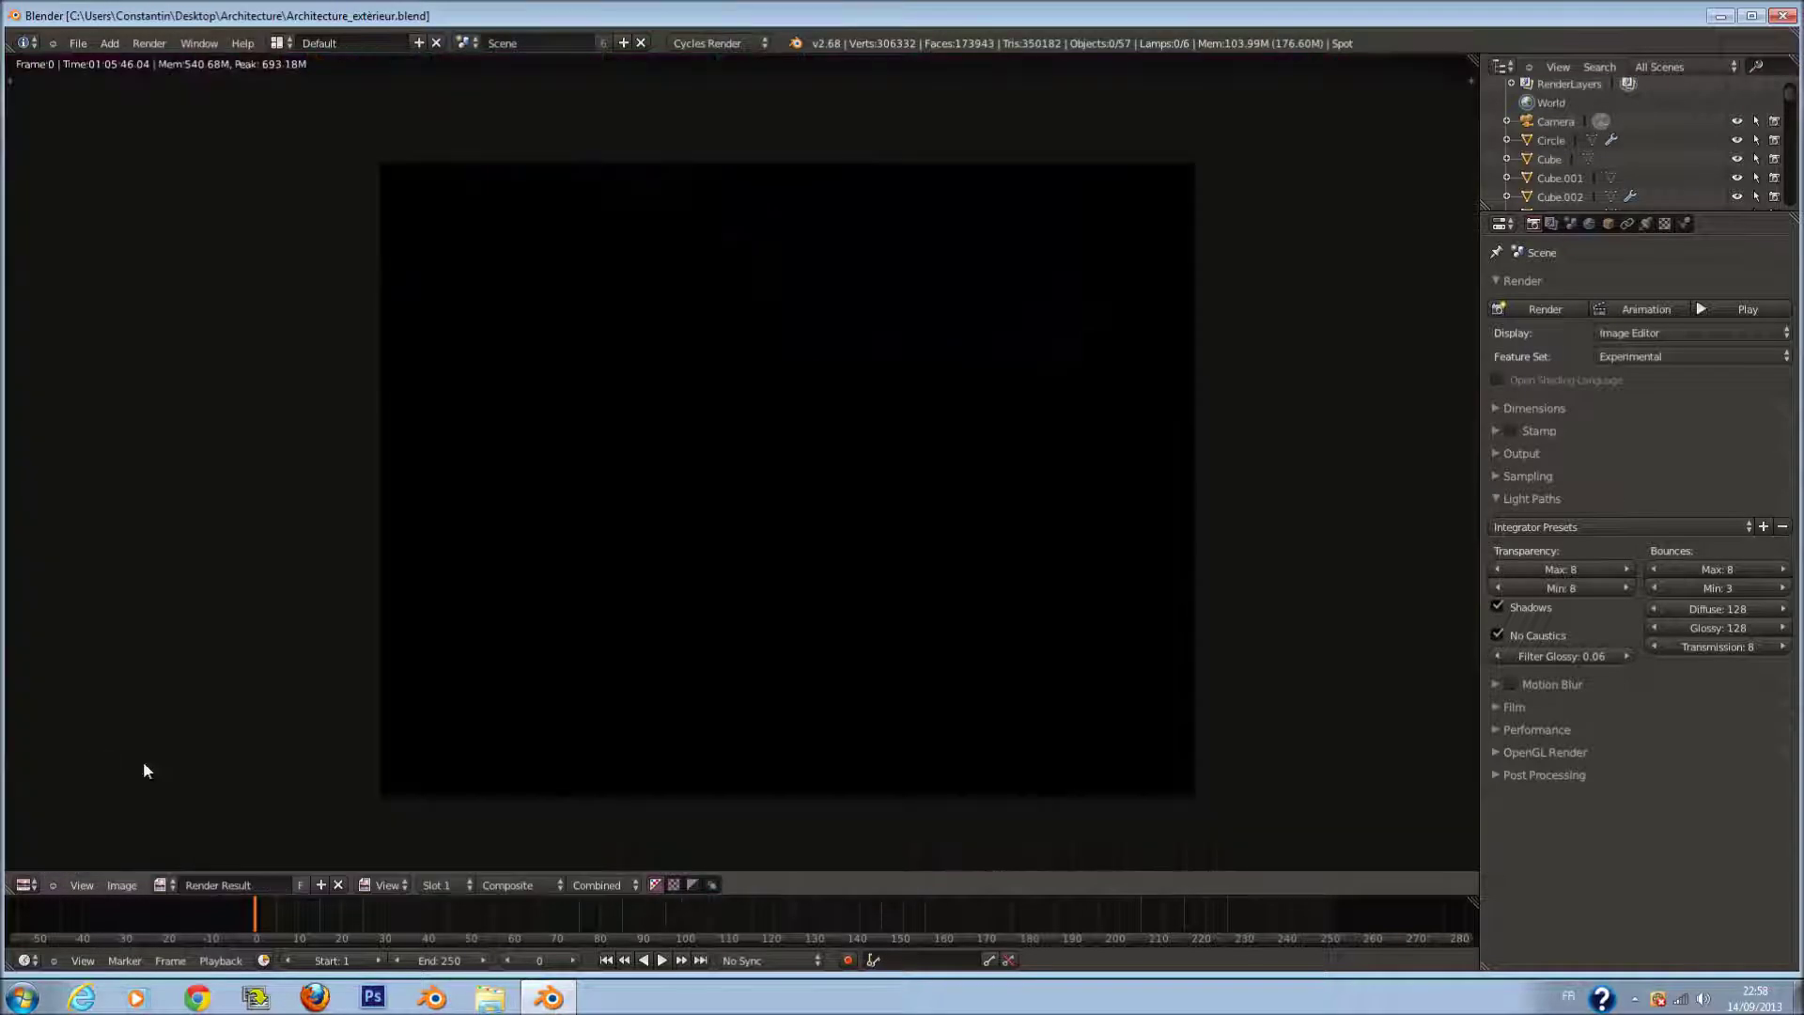
pyautogui.click(122, 885)
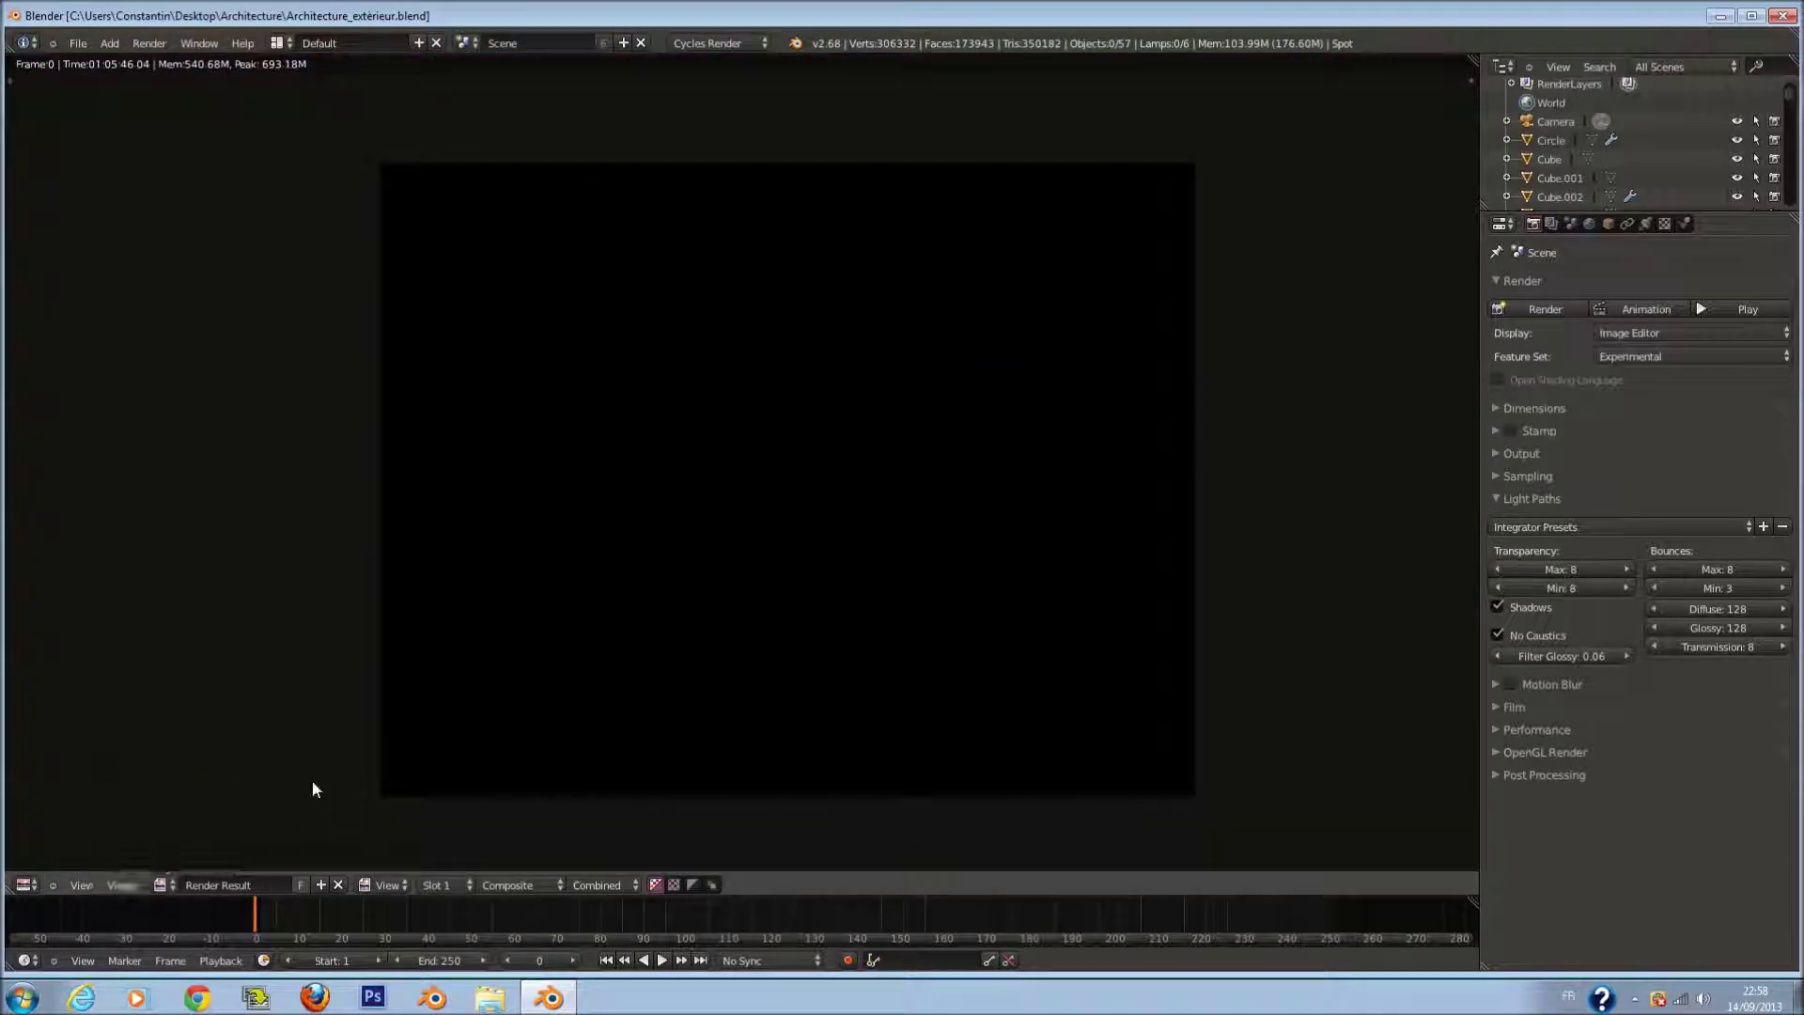
pyautogui.click(23, 885)
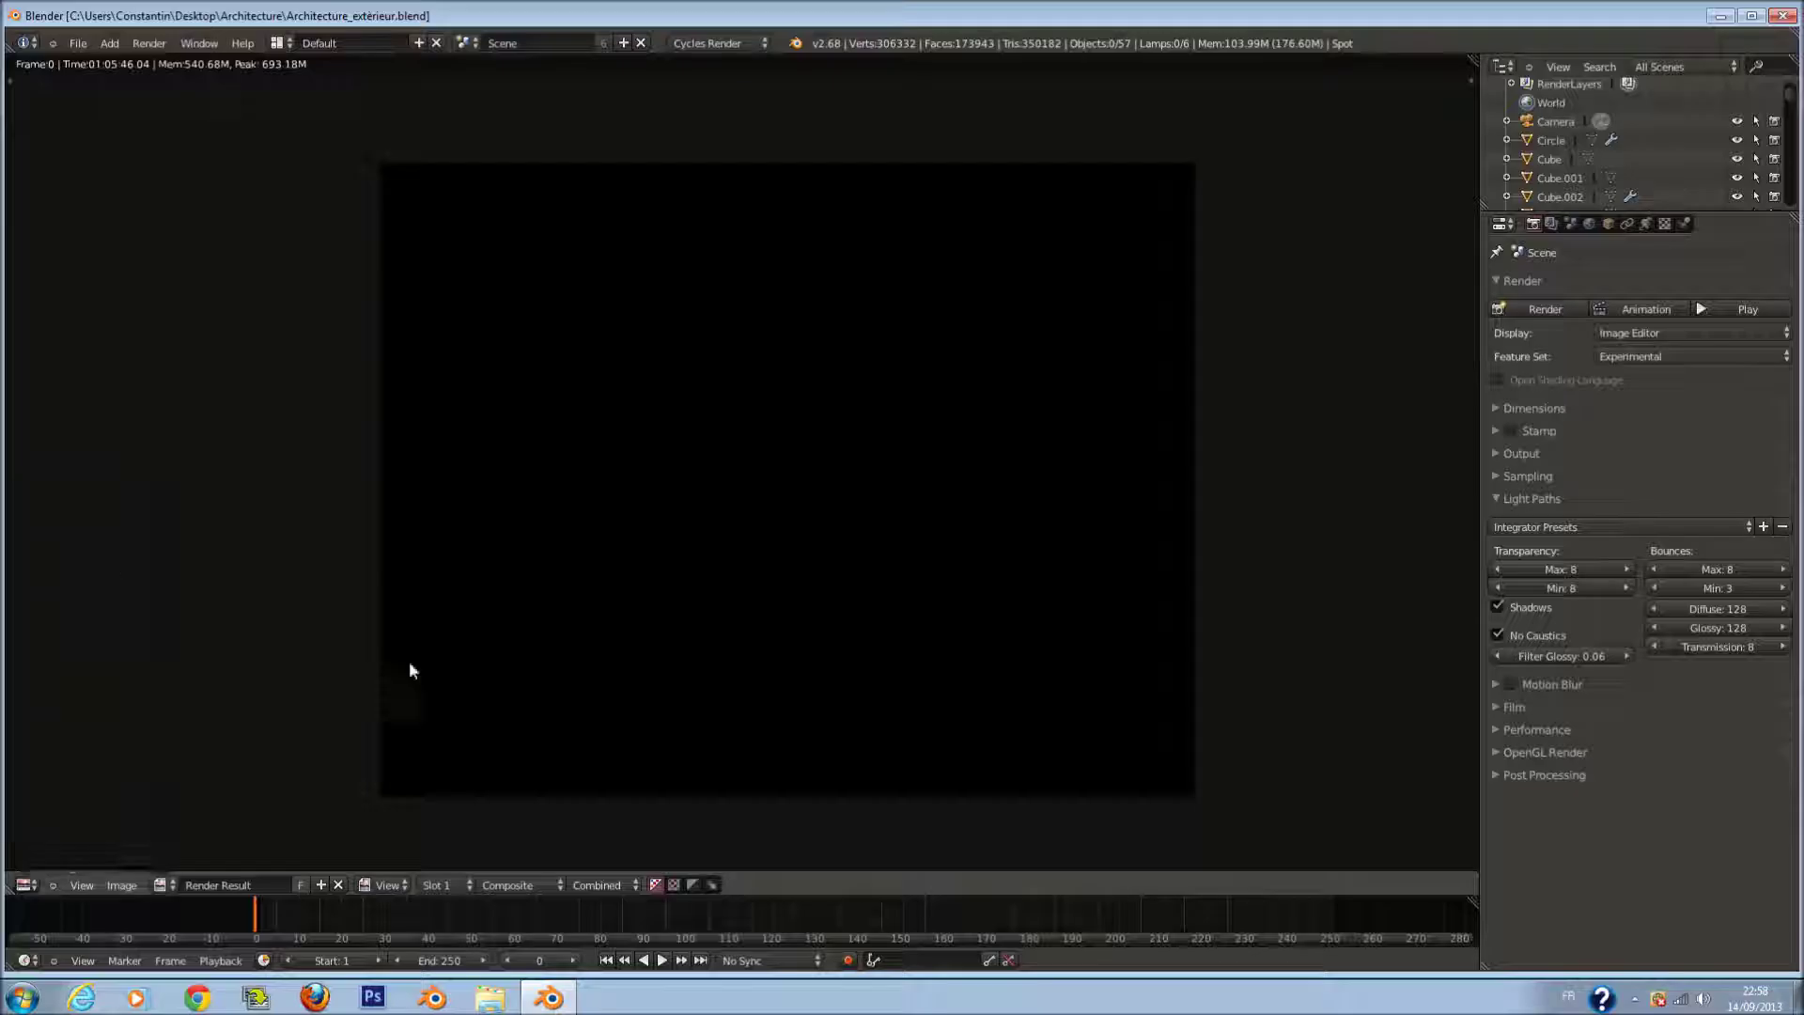
pyautogui.click(23, 885)
pyautogui.click(86, 669)
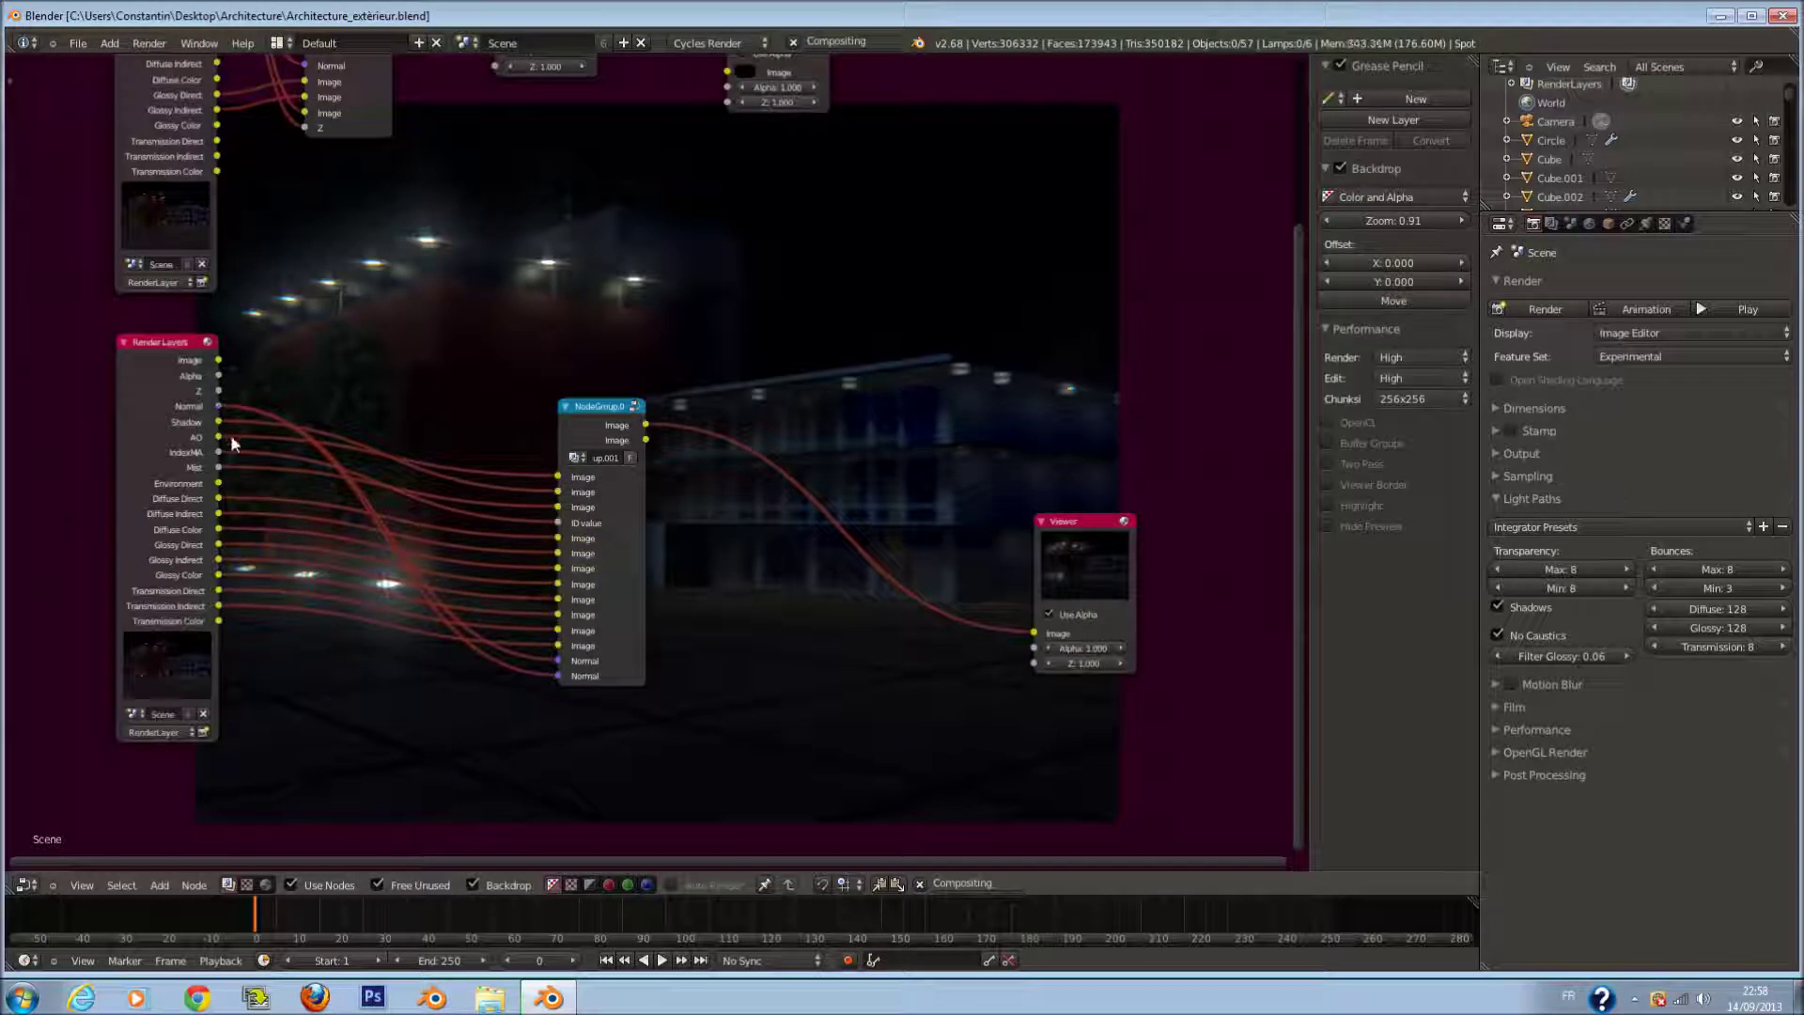
# - Feed the Viewer from a new Normal node's Dot output and view it in the image editor
pyautogui.moveTo(219, 406); pyautogui.dragTo(1033, 632)
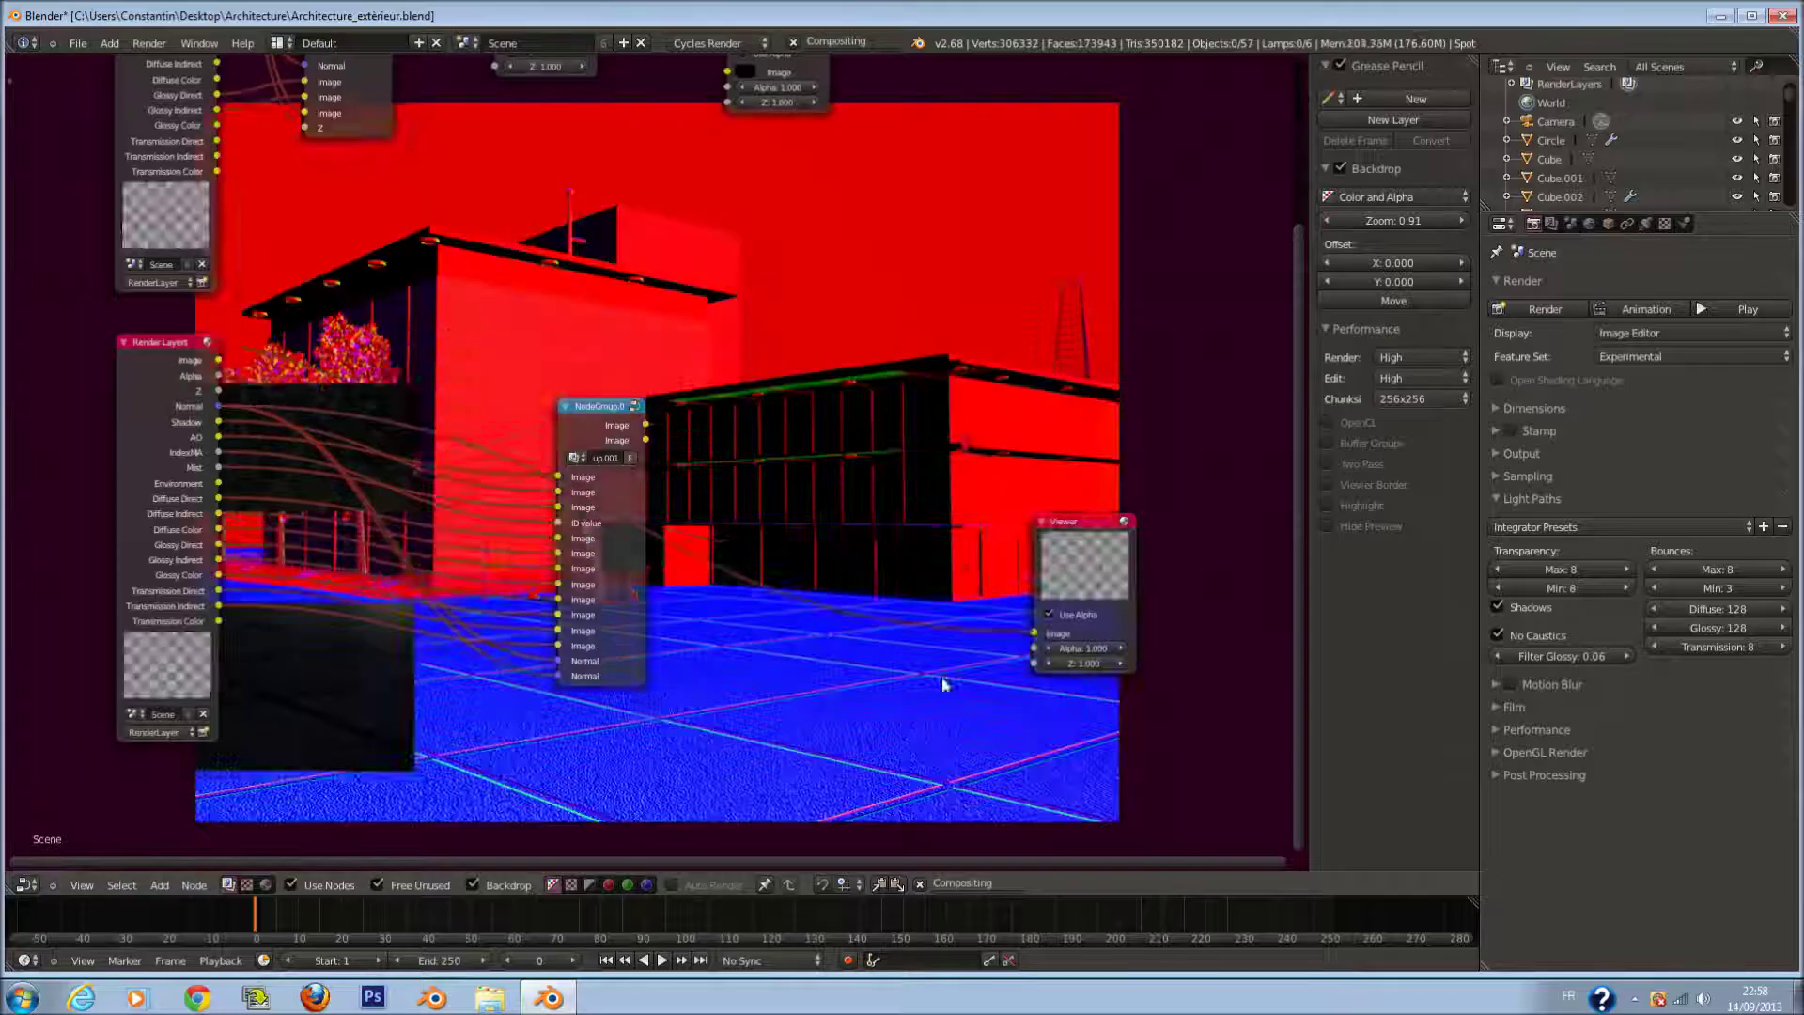
pyautogui.hotkey('shift', 'a')
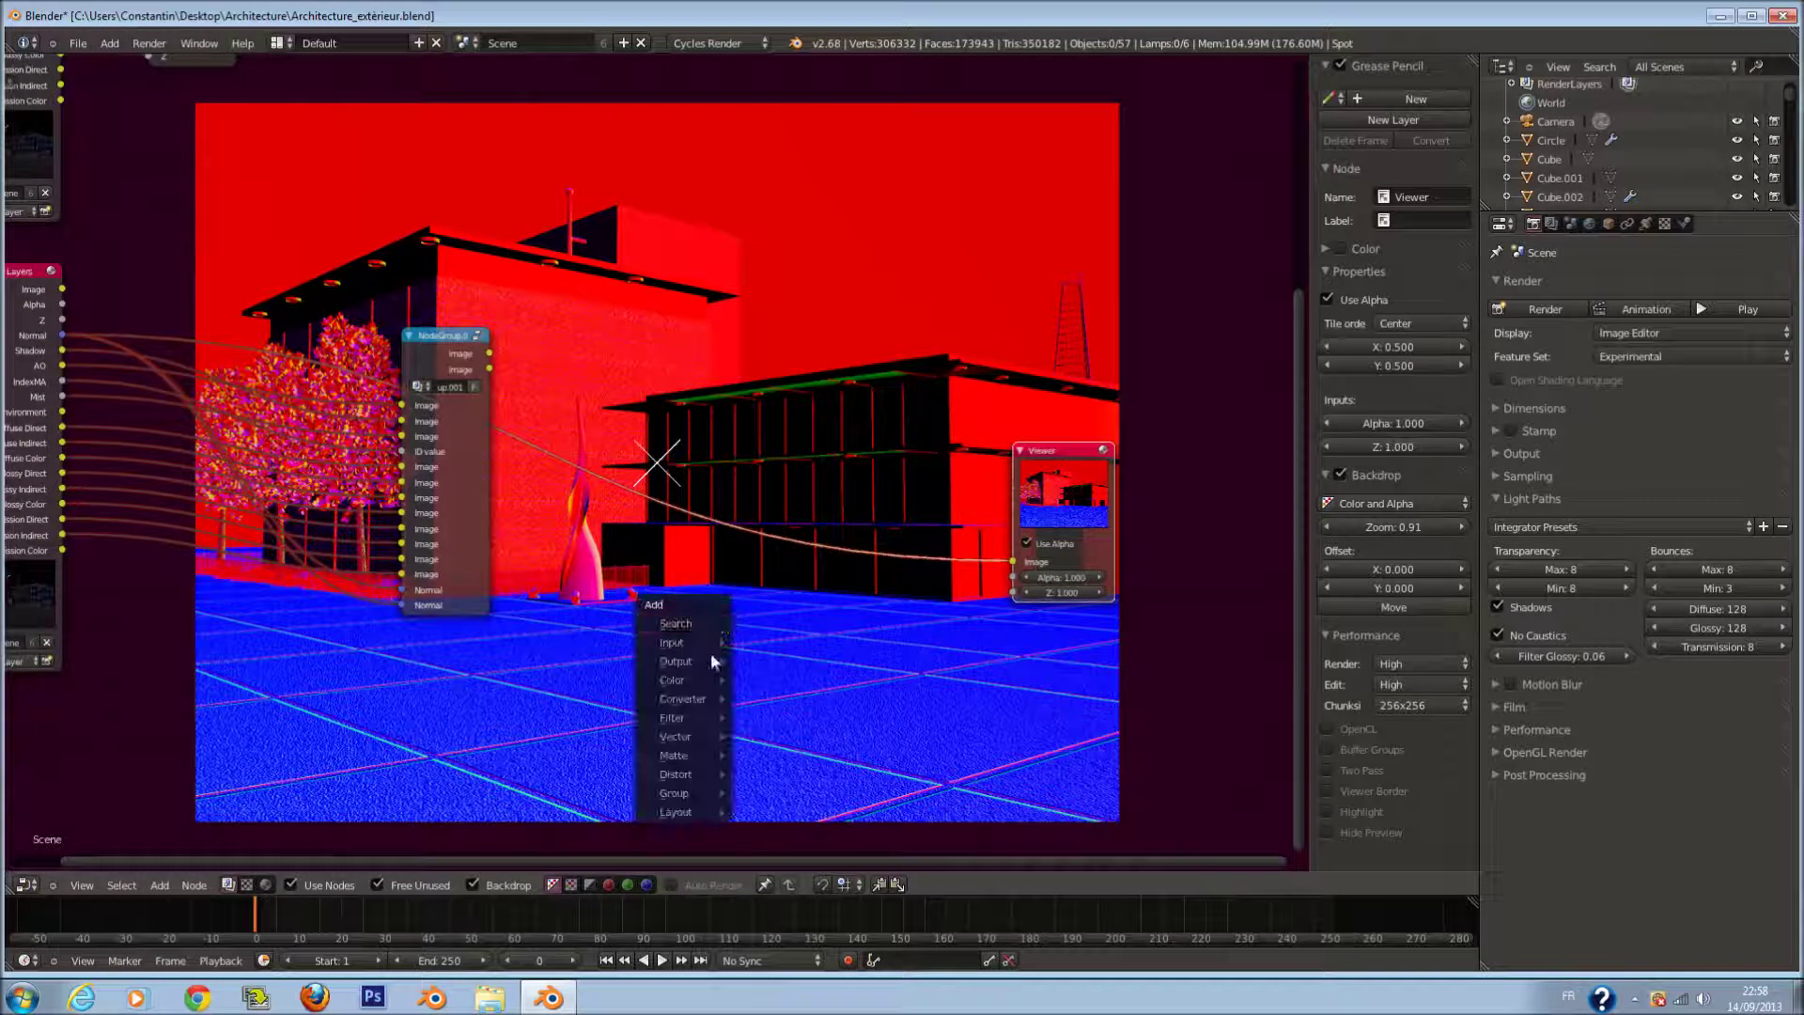
pyautogui.moveTo(677, 737)
pyautogui.click(770, 735)
pyautogui.click(817, 578)
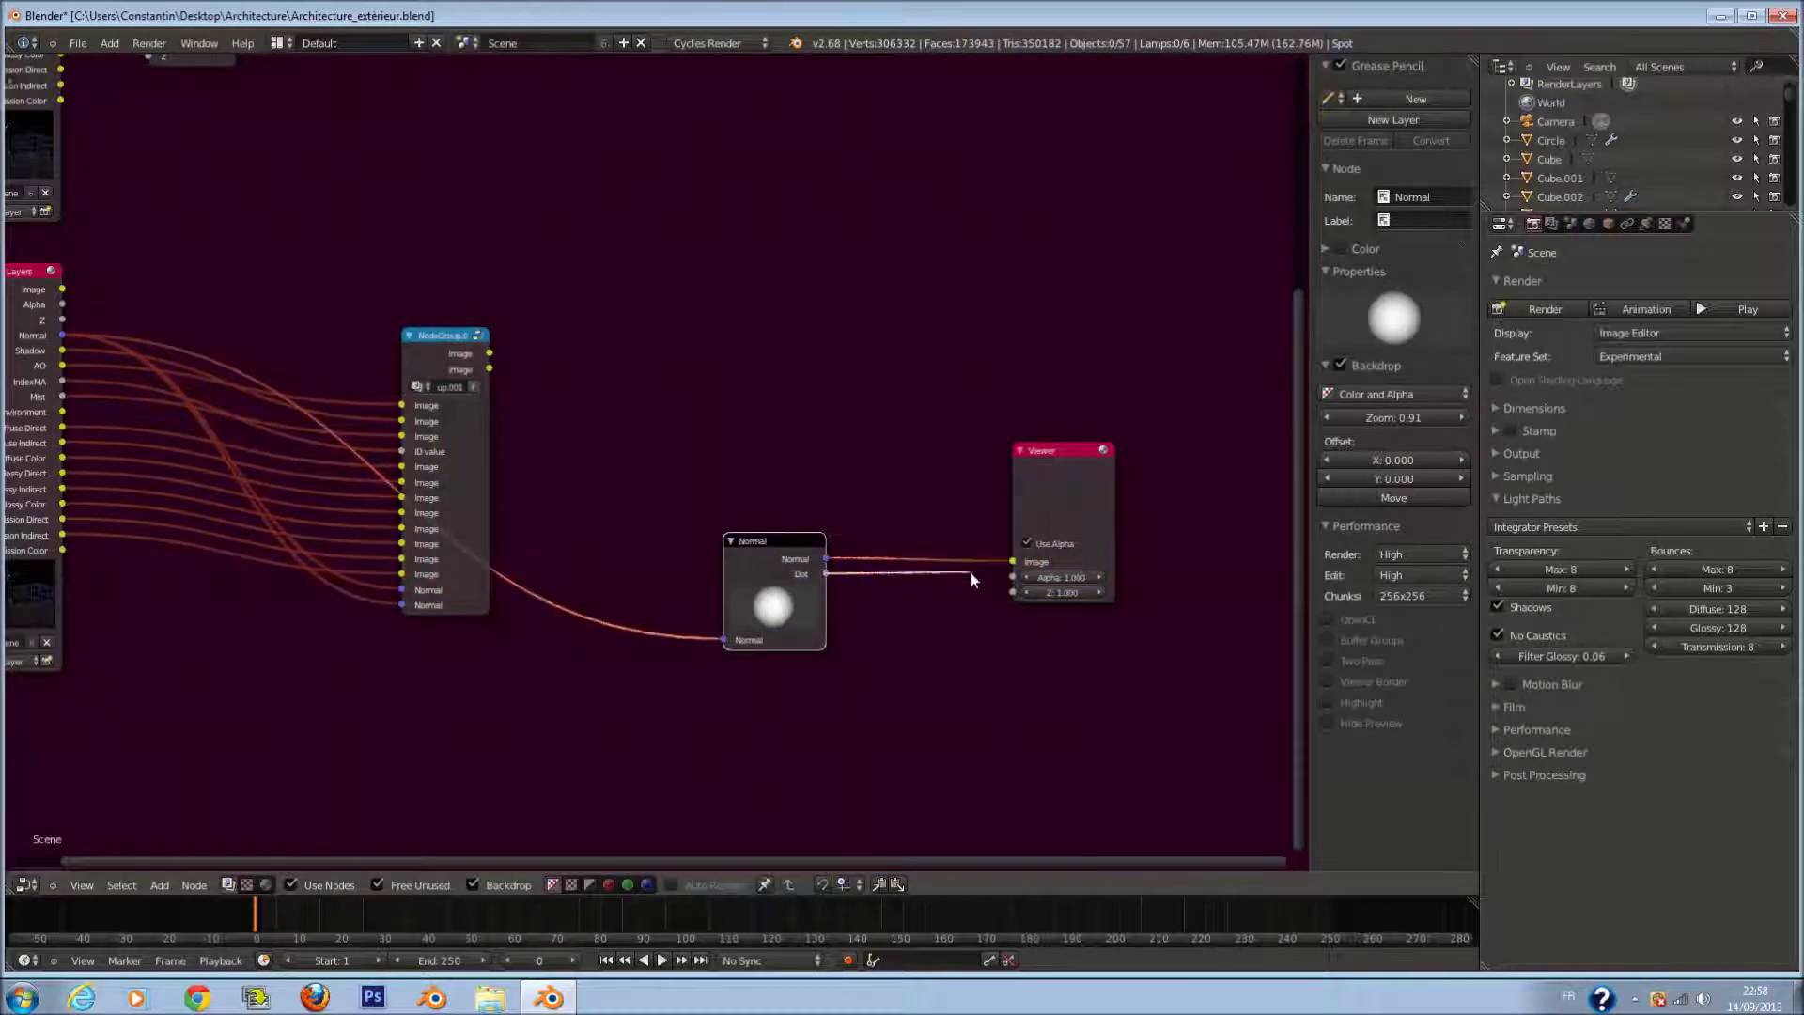
pyautogui.moveTo(970, 571); pyautogui.dragTo(1012, 562)
pyautogui.scroll(1, 710, 571)
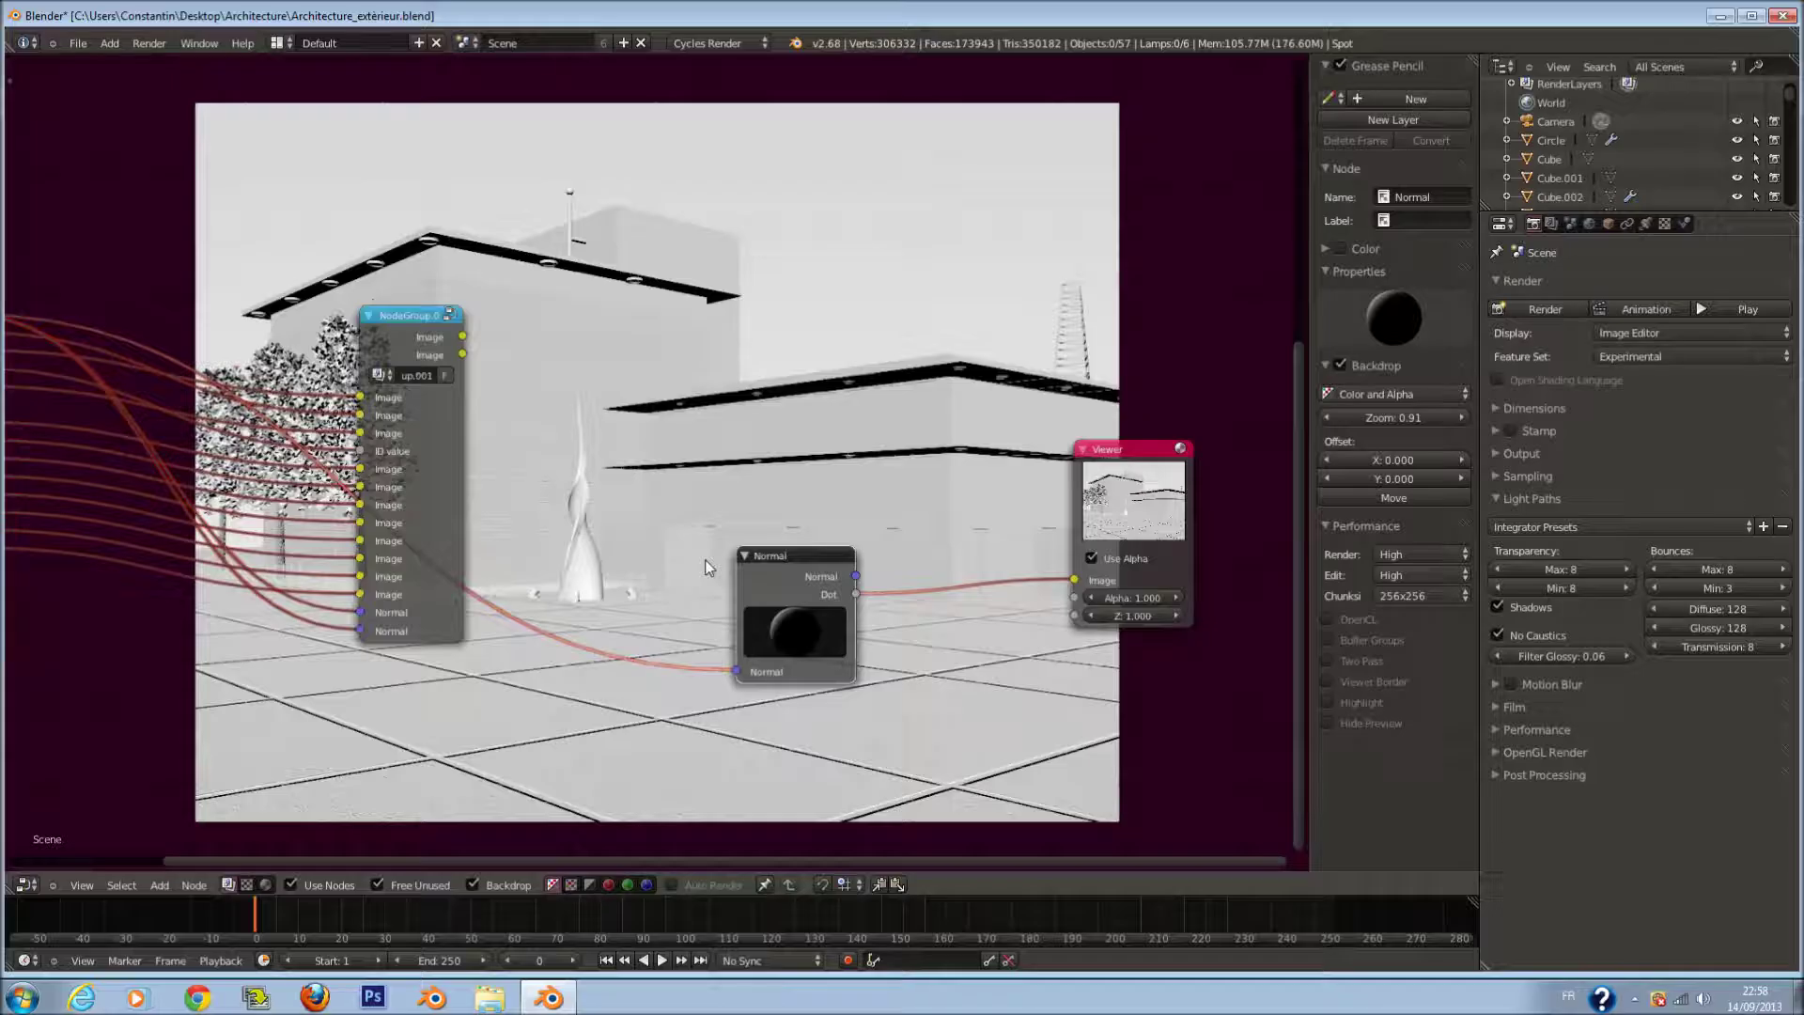
pyautogui.click(27, 884)
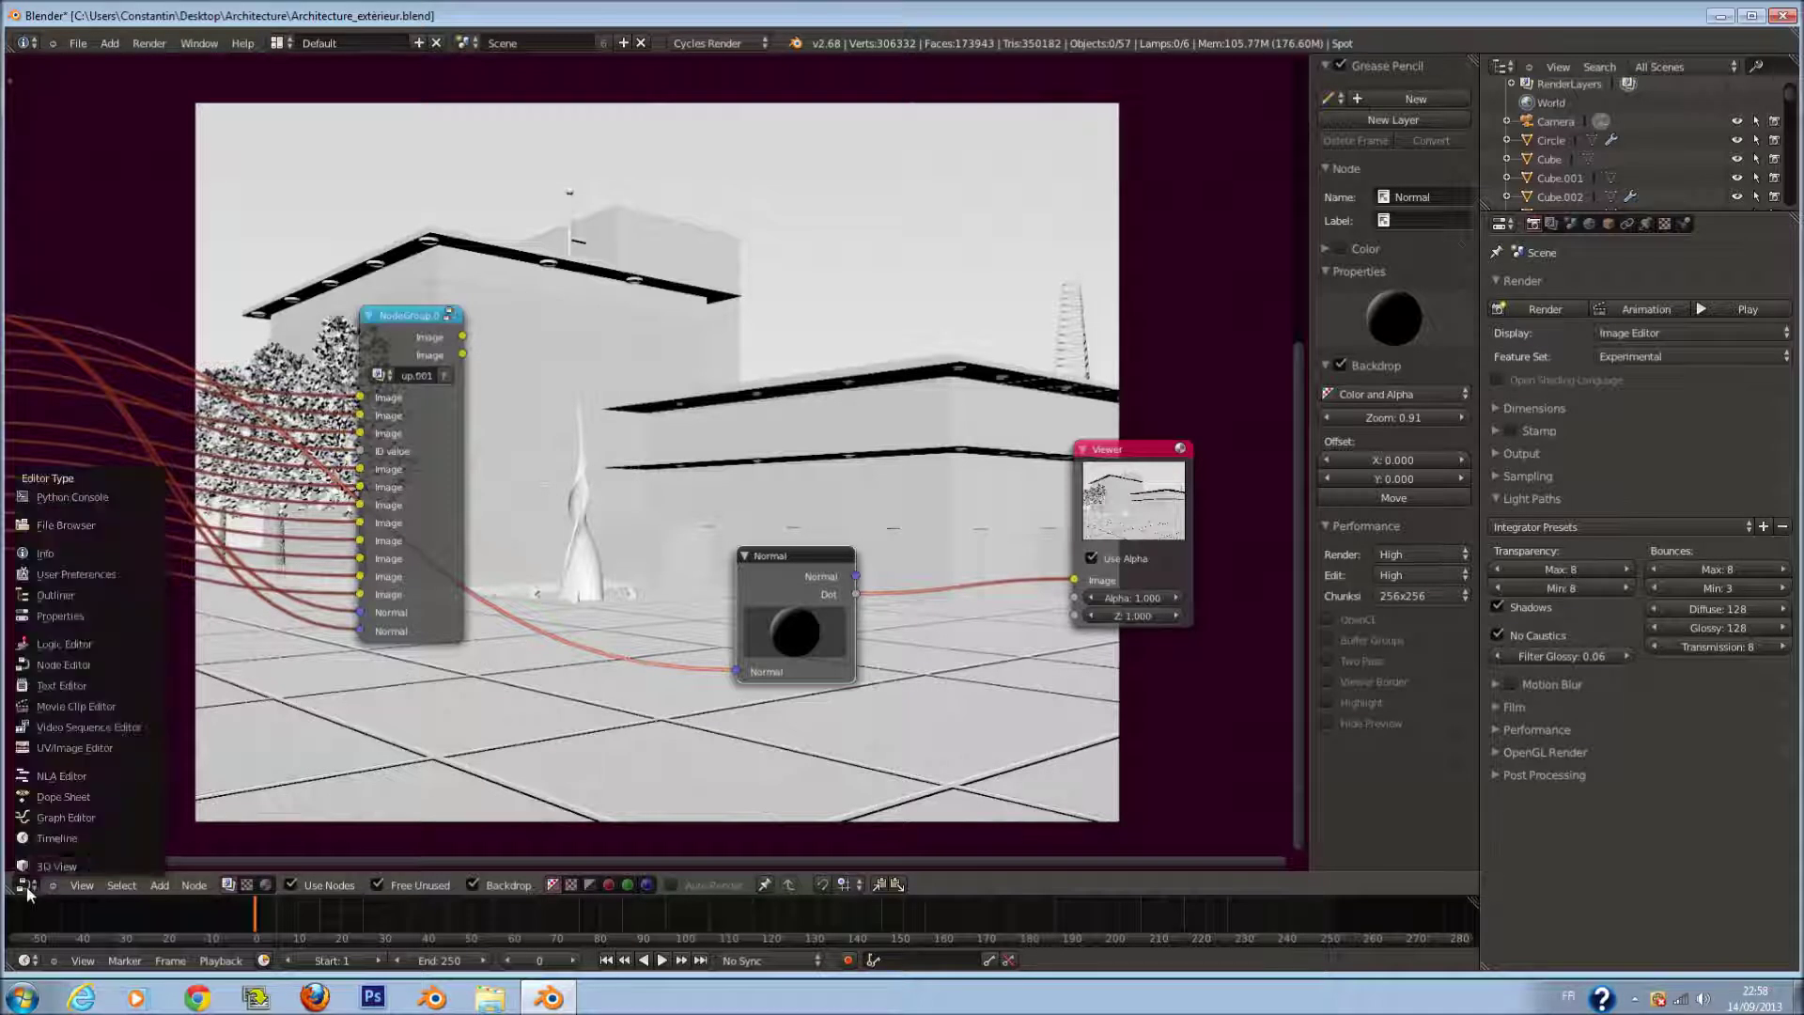
pyautogui.click(70, 741)
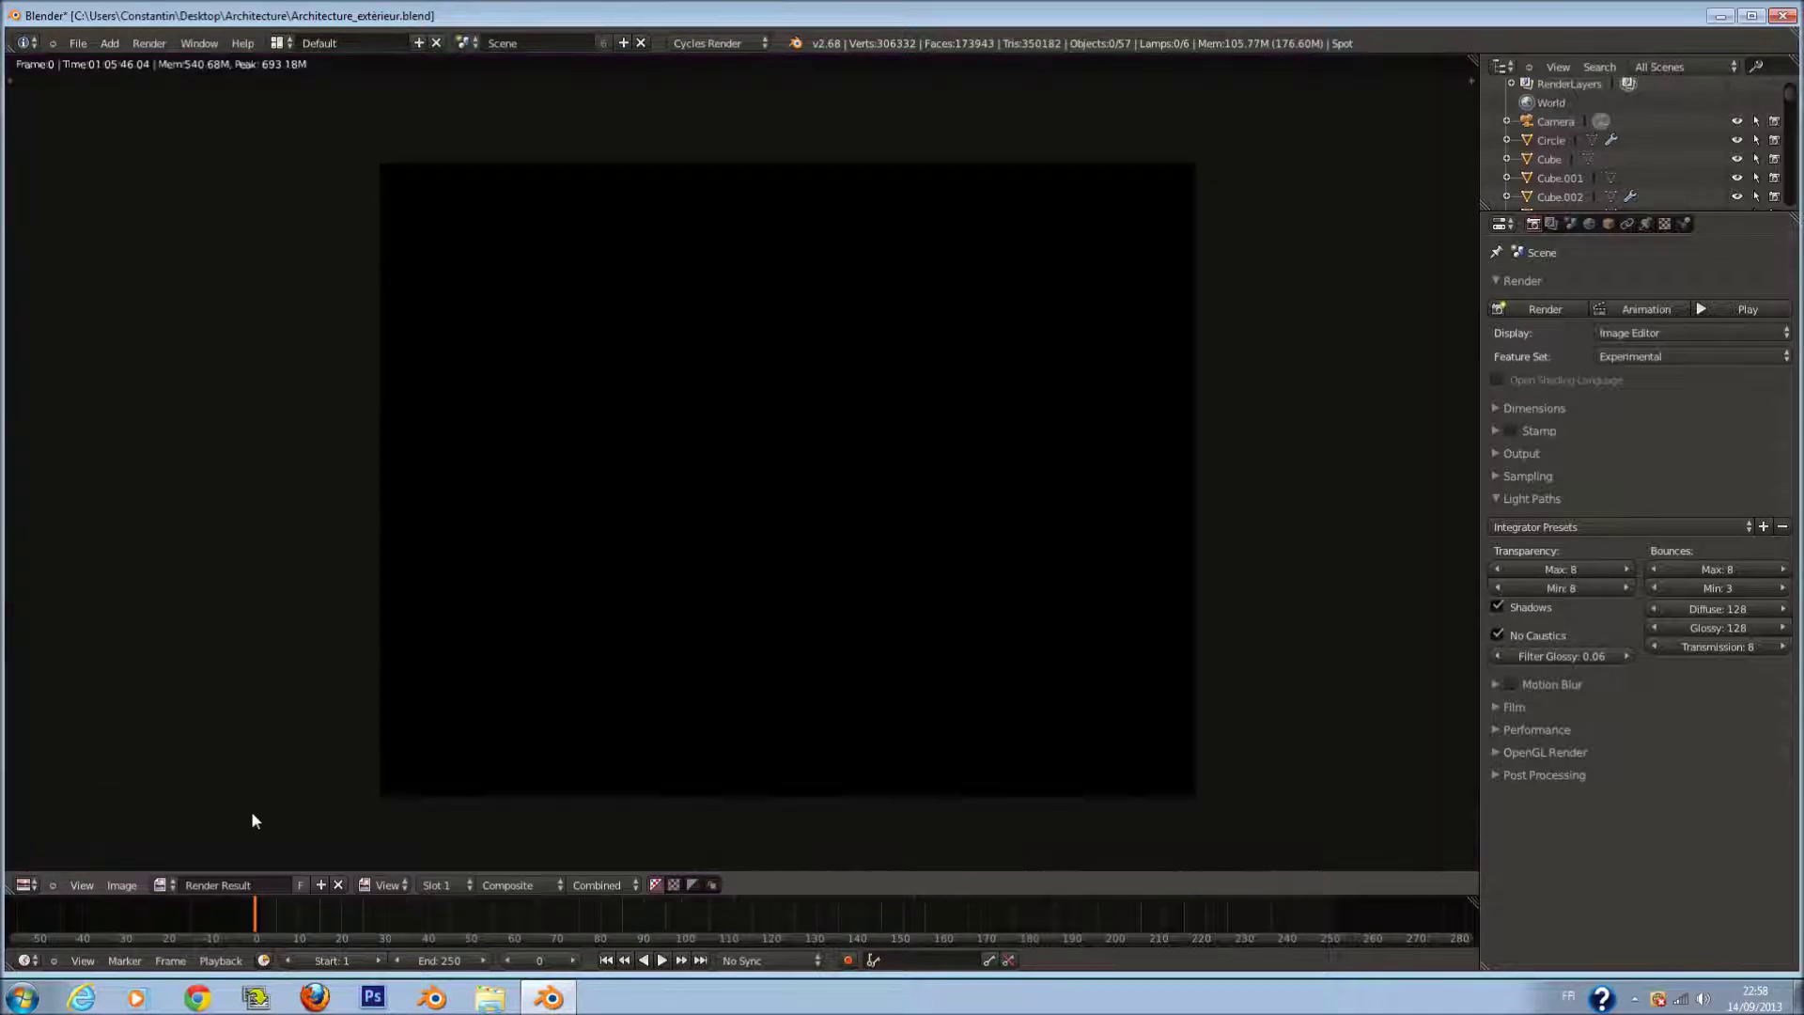
# - Display the Viewer Node image and start saving it under the name A.png
pyautogui.click(165, 884)
pyautogui.click(216, 855)
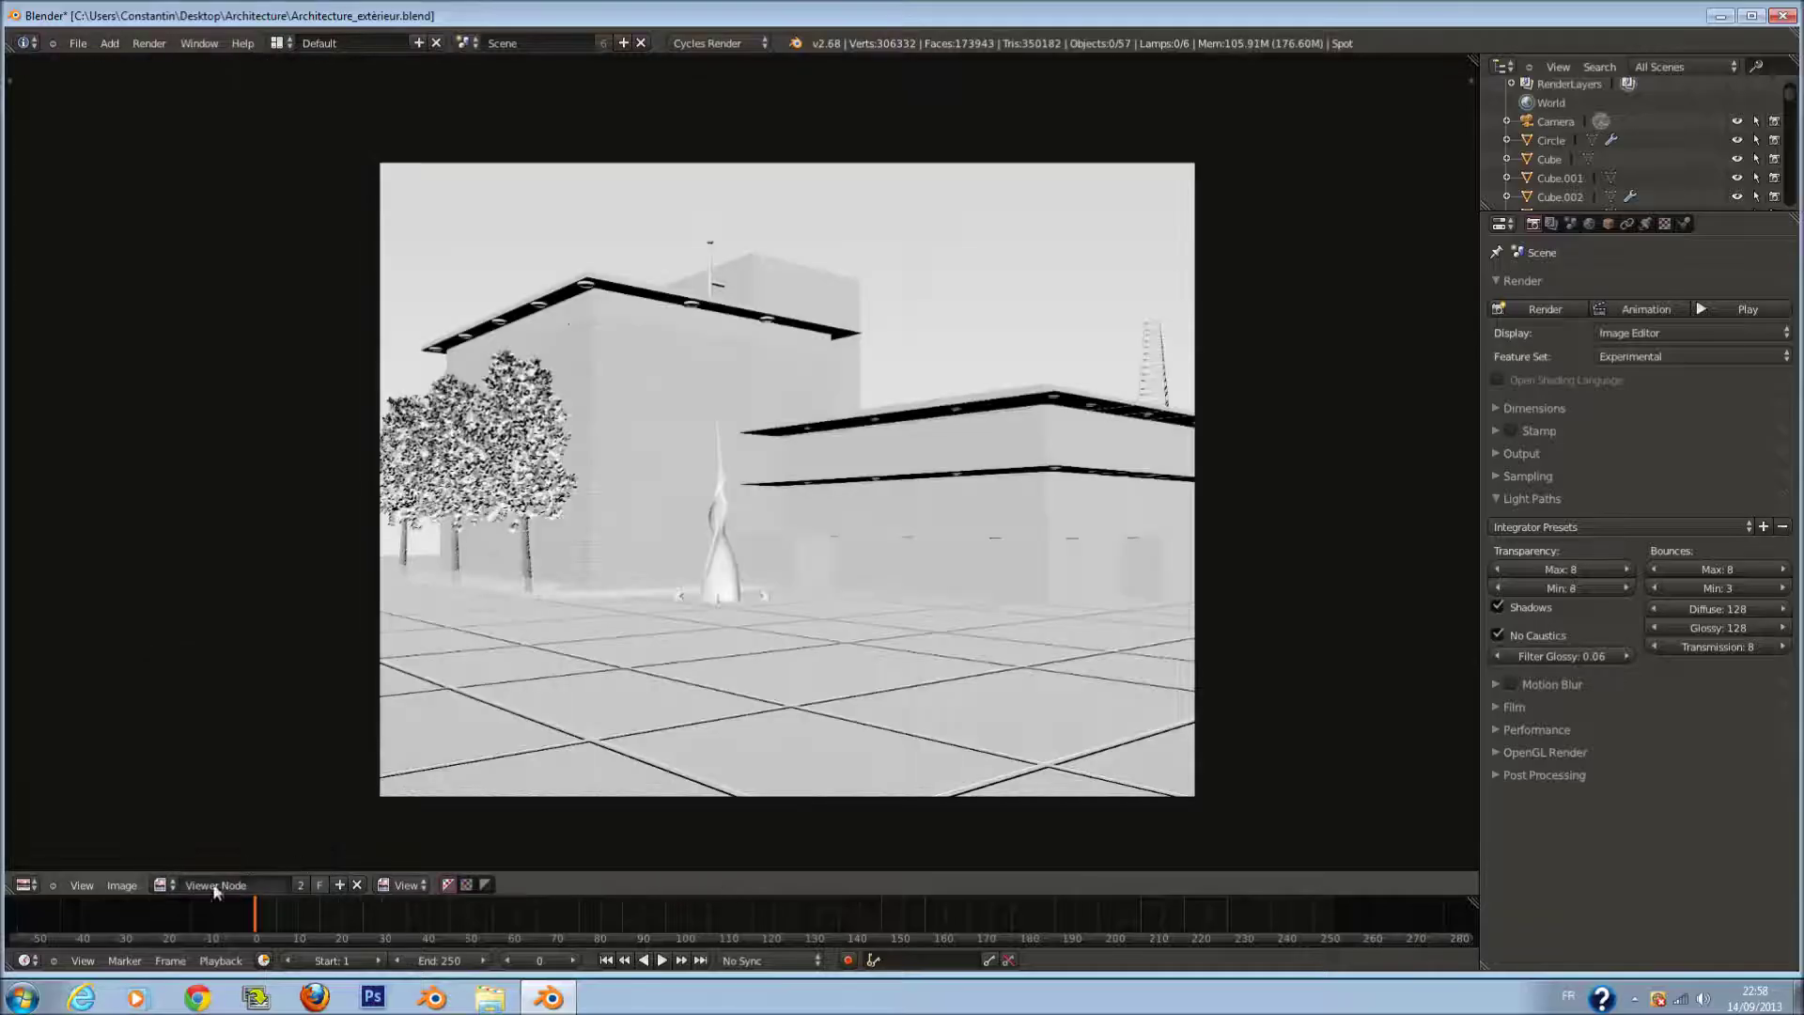
pyautogui.click(122, 884)
pyautogui.click(174, 806)
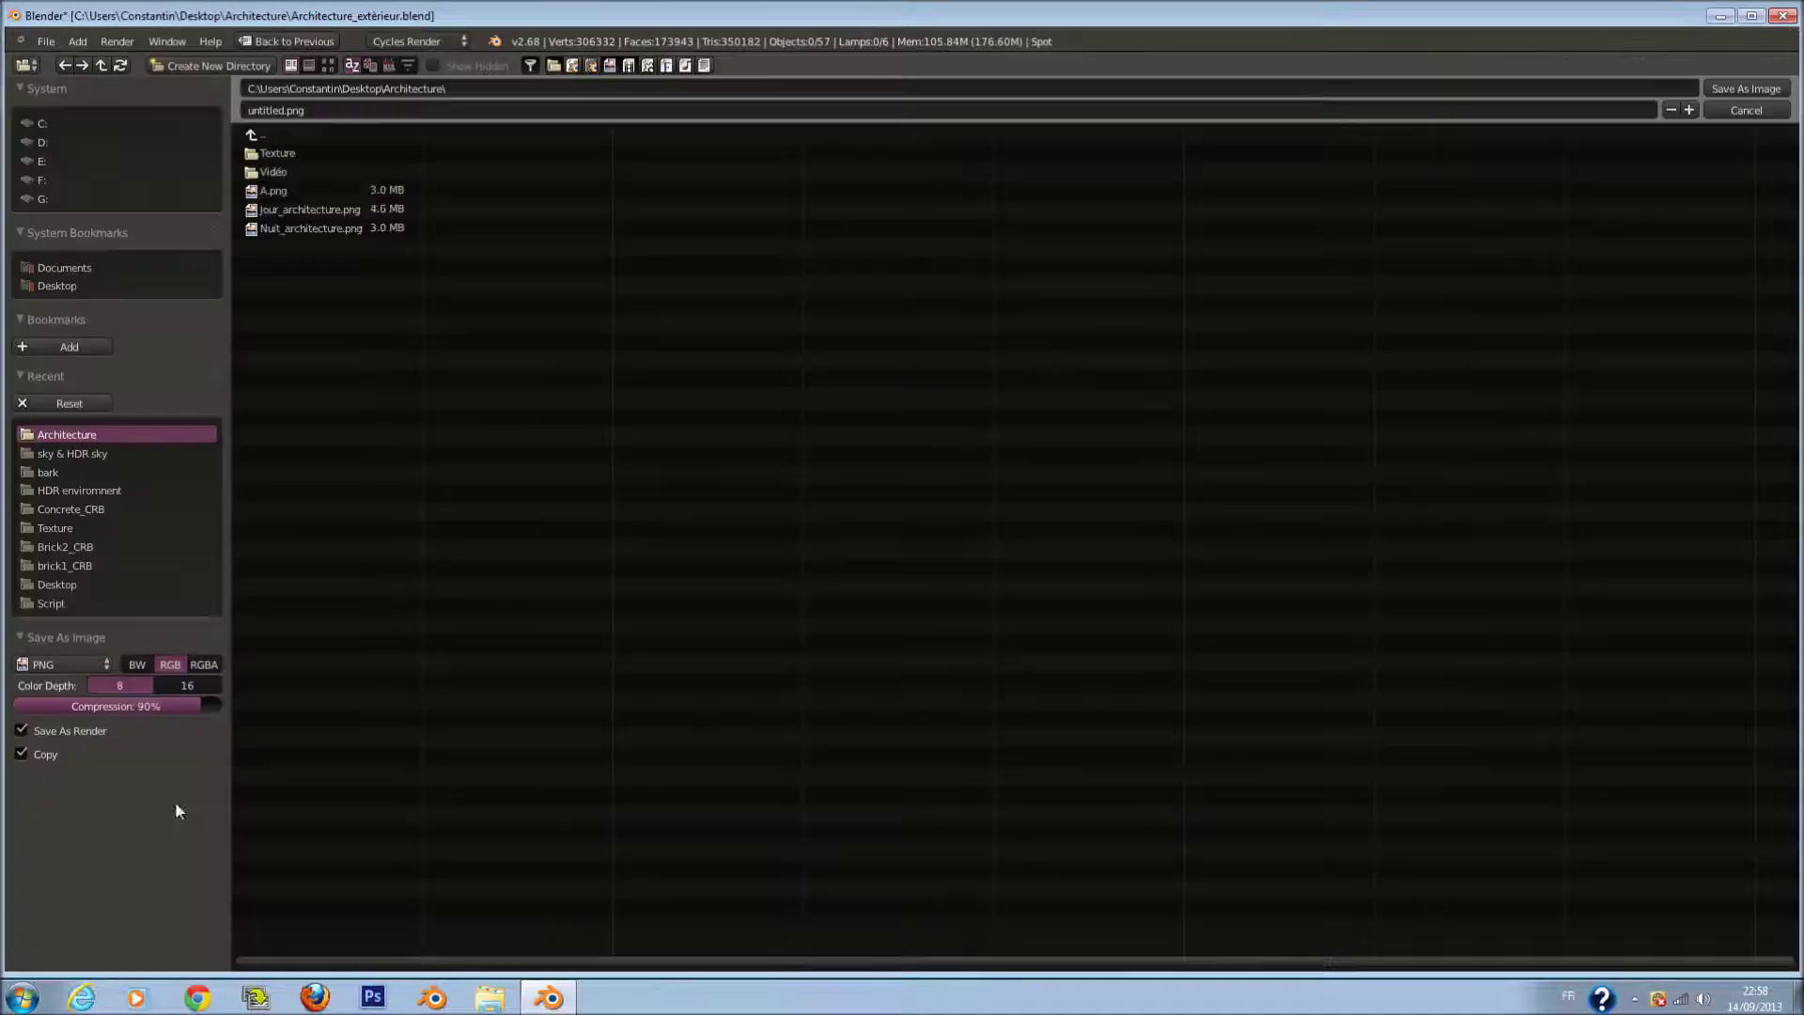
pyautogui.click(363, 111)
pyautogui.write('A.png')
pyautogui.press('Return')
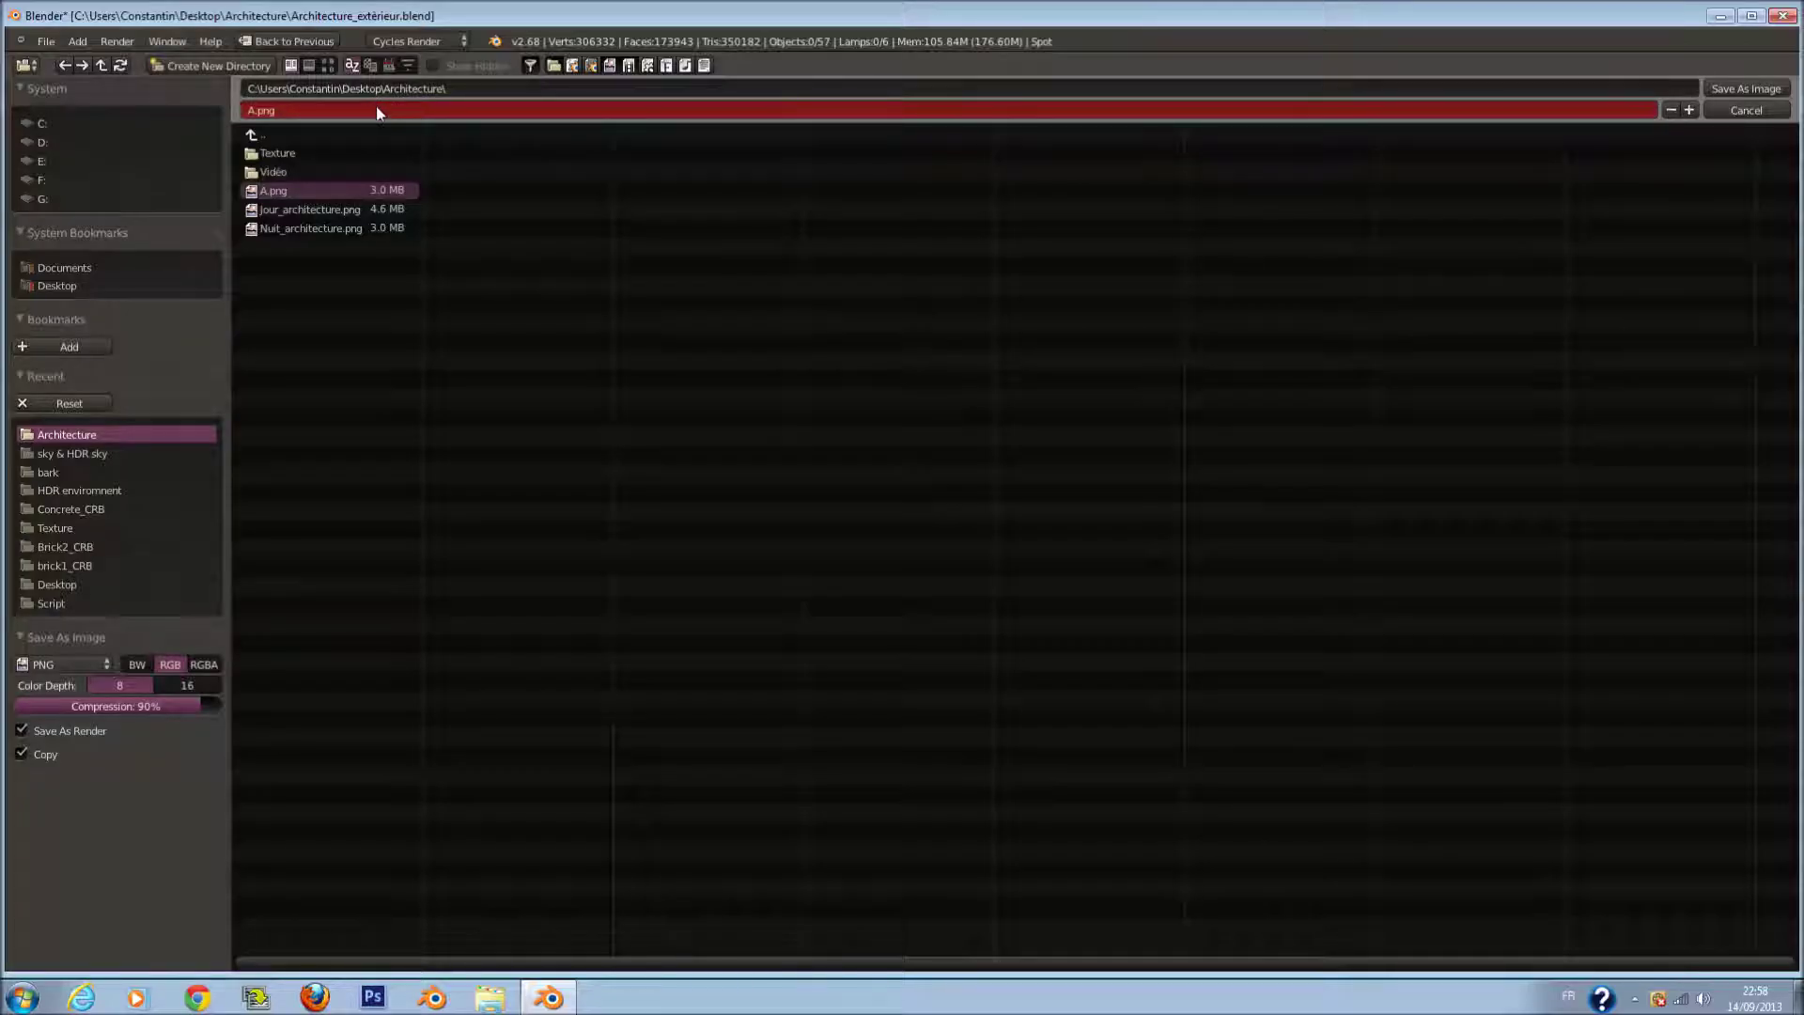
# - Save A.png as a 16-bit PNG with 100% compression
pyautogui.click(327, 66)
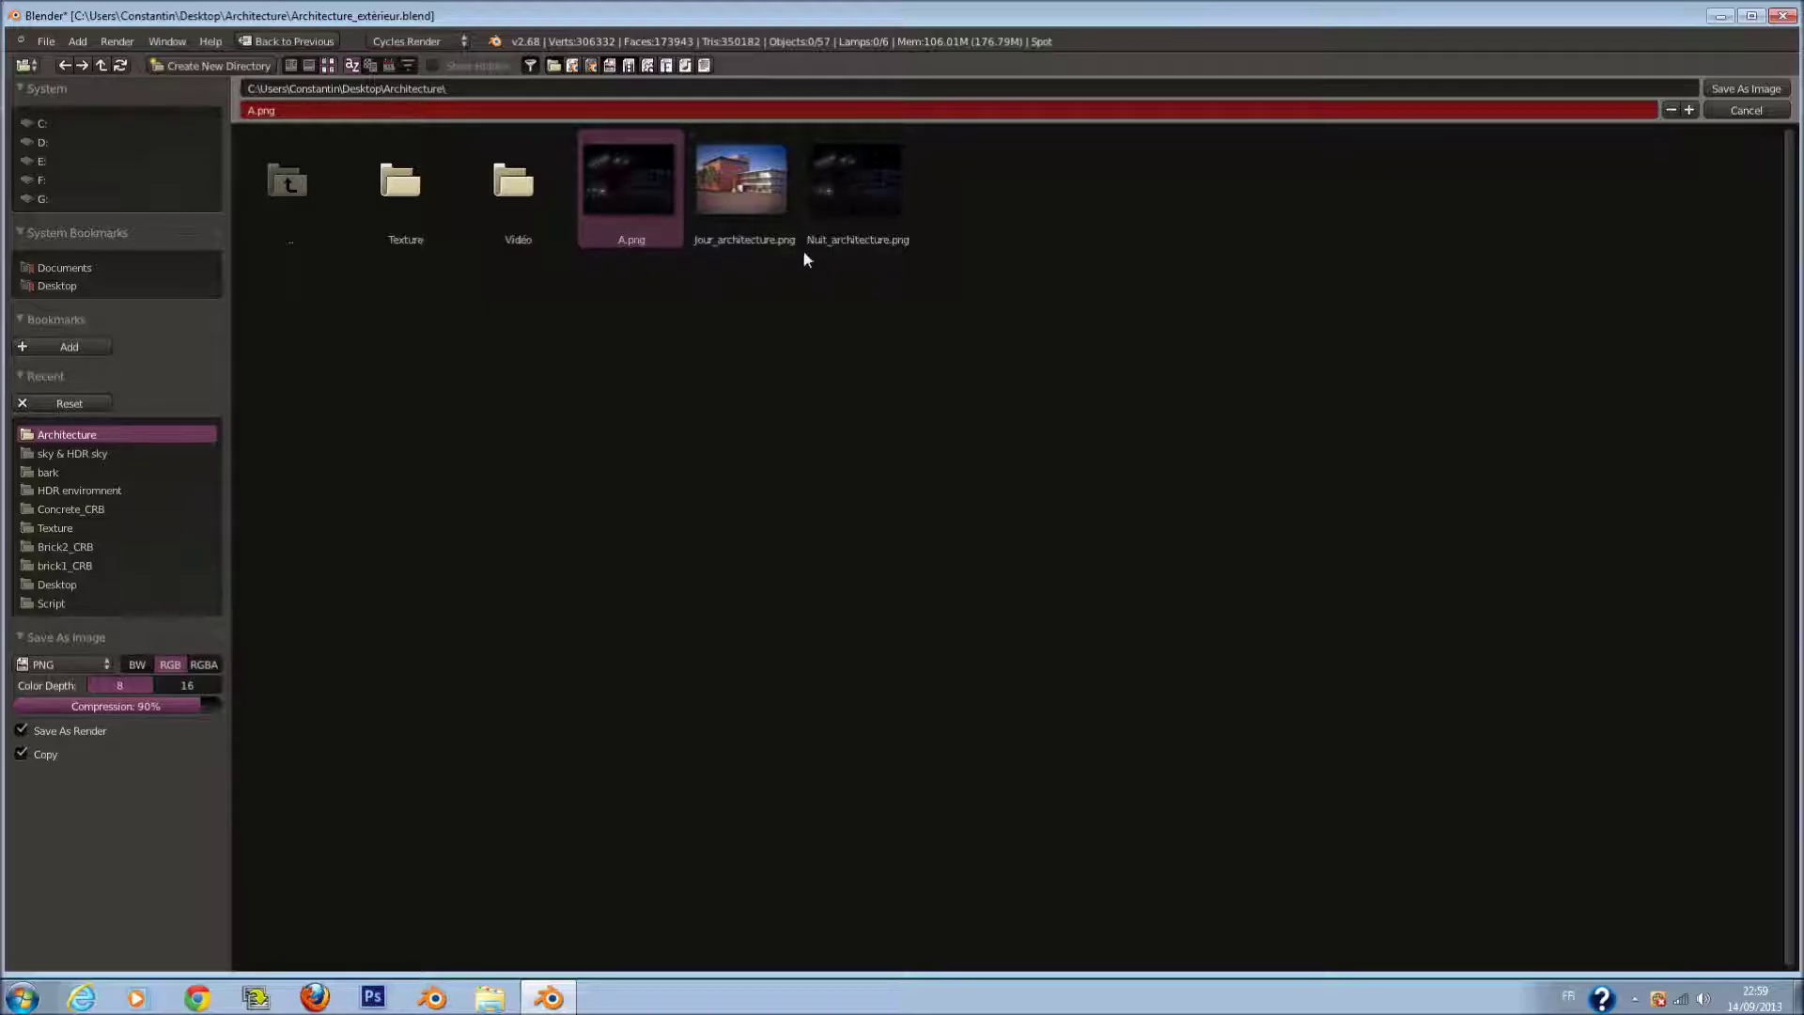
pyautogui.click(207, 686)
pyautogui.moveTo(193, 708); pyautogui.dragTo(318, 725)
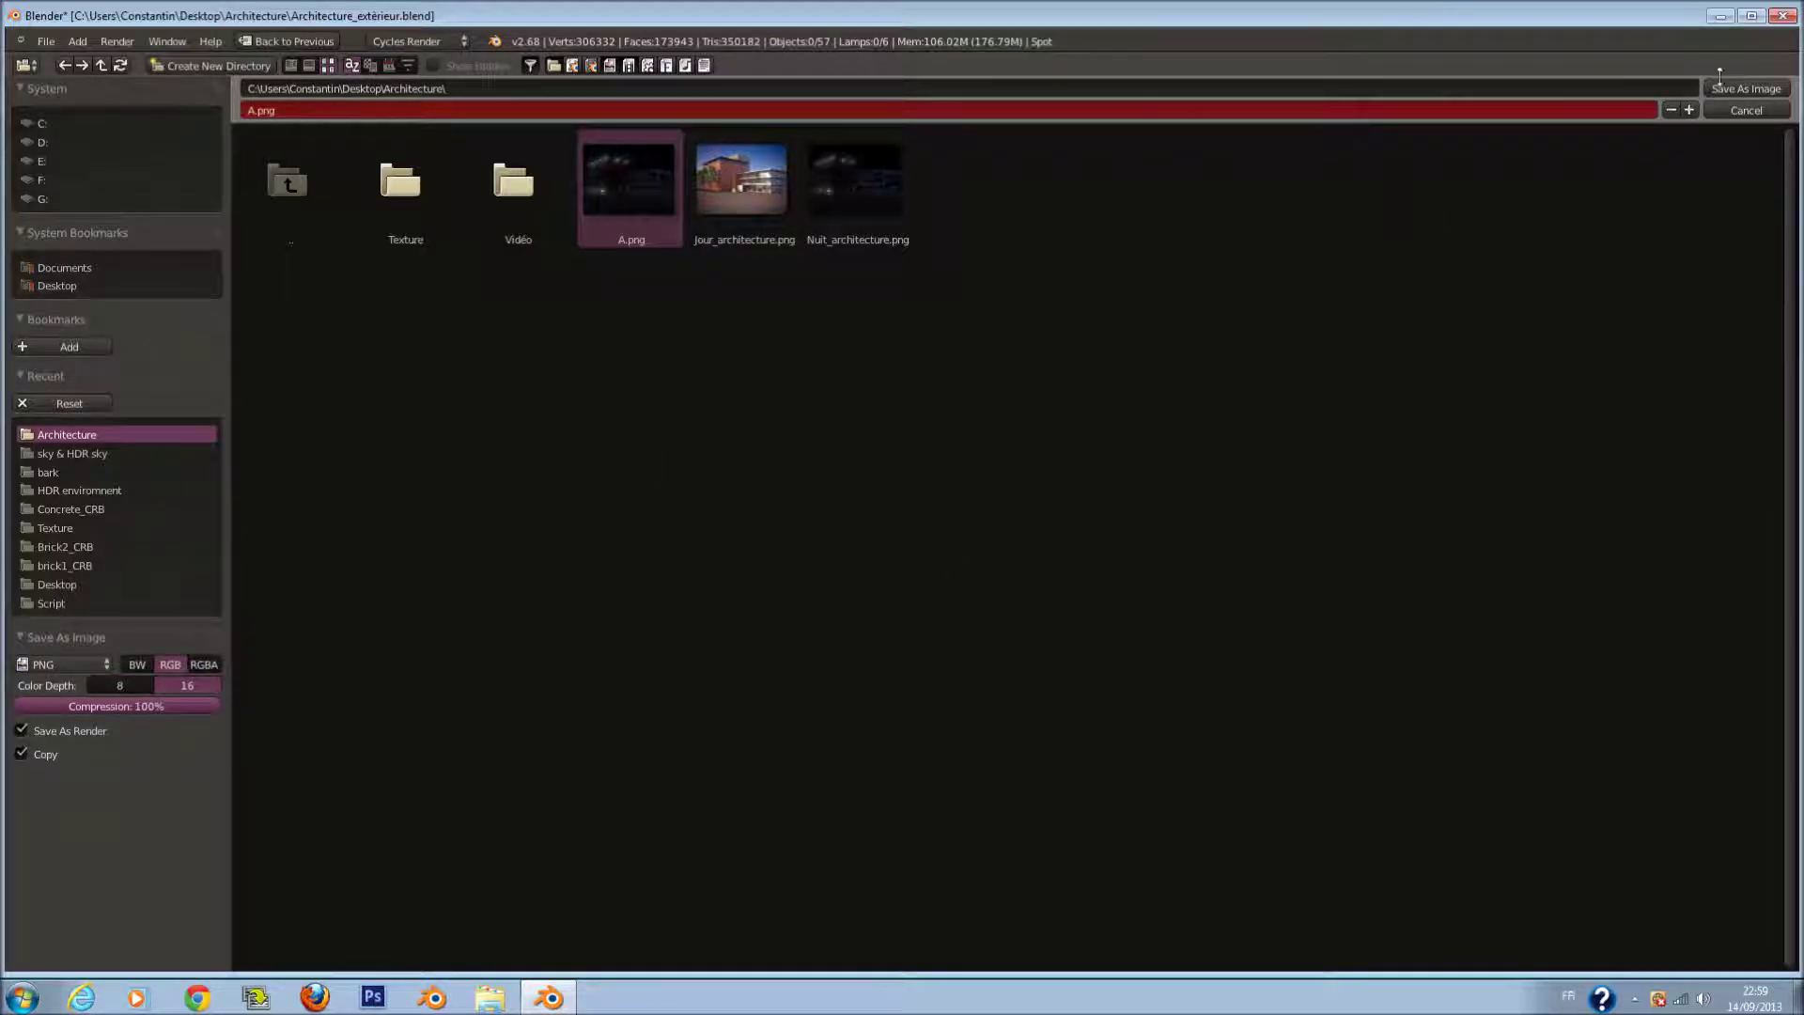
pyautogui.click(1745, 89)
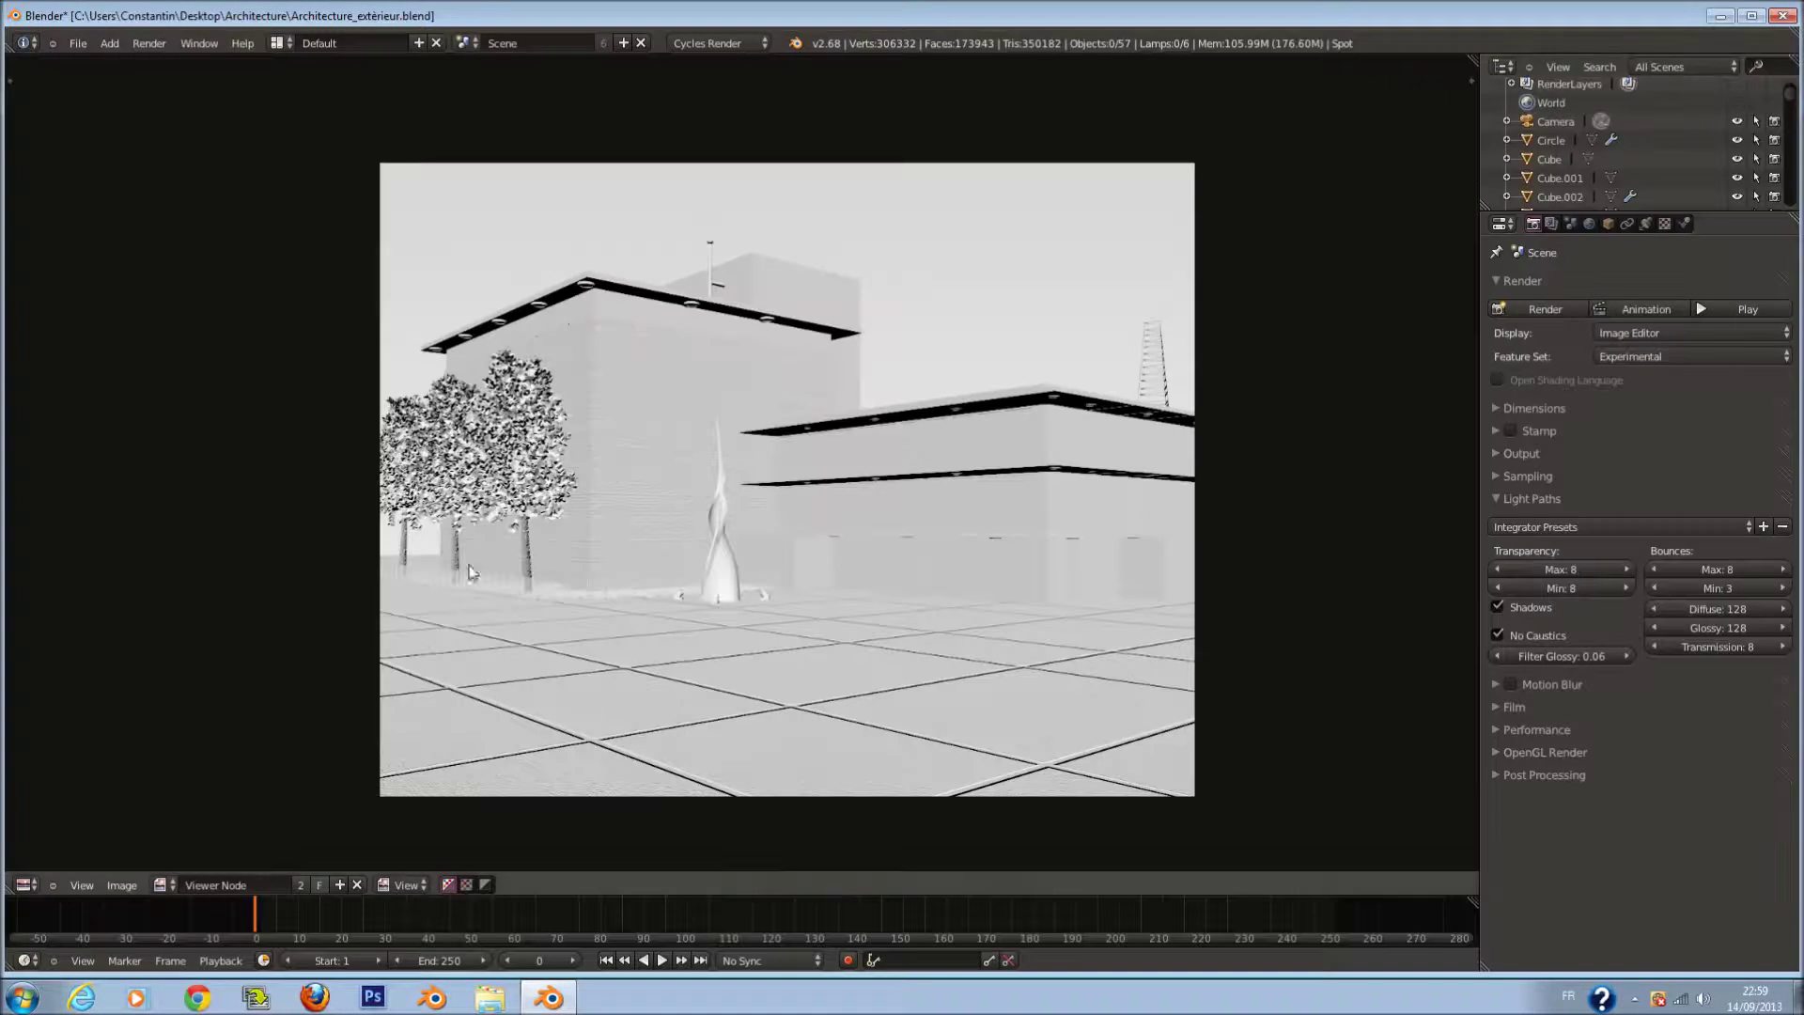
# - Connect the AO pass to the Viewer and delete the Normal node
pyautogui.click(23, 884)
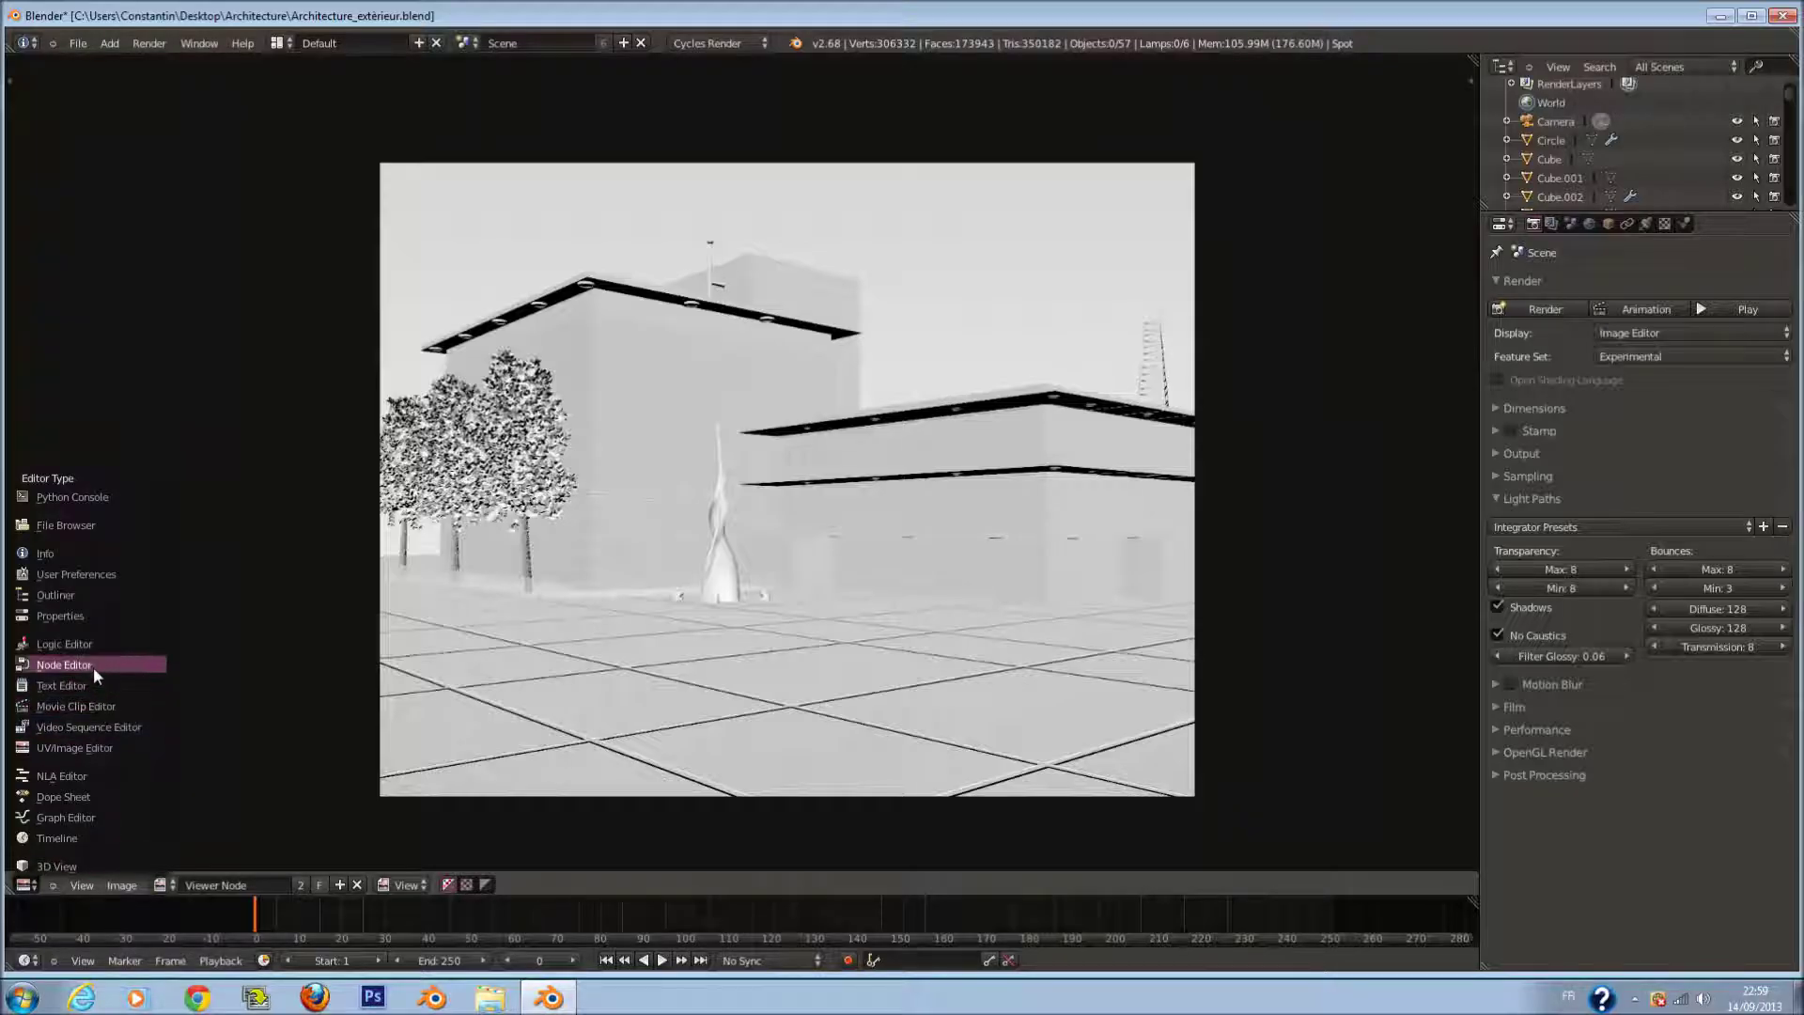
pyautogui.click(93, 663)
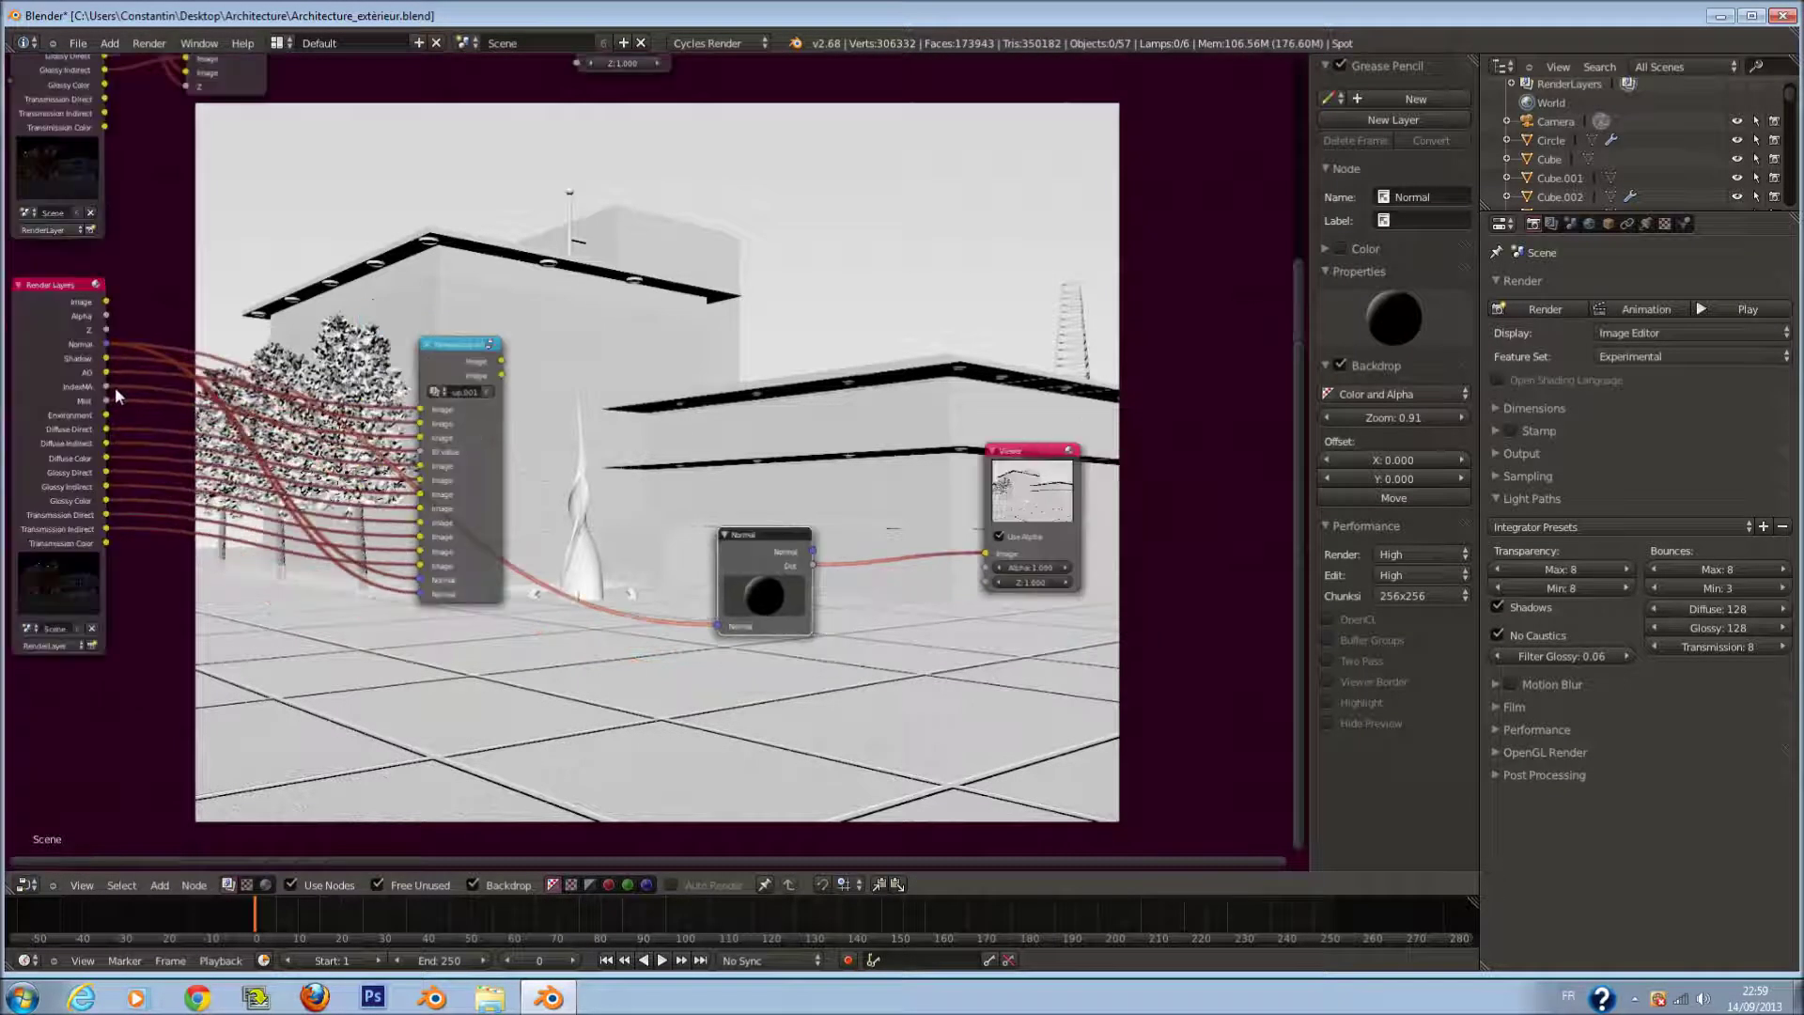
pyautogui.moveTo(107, 372); pyautogui.dragTo(984, 552)
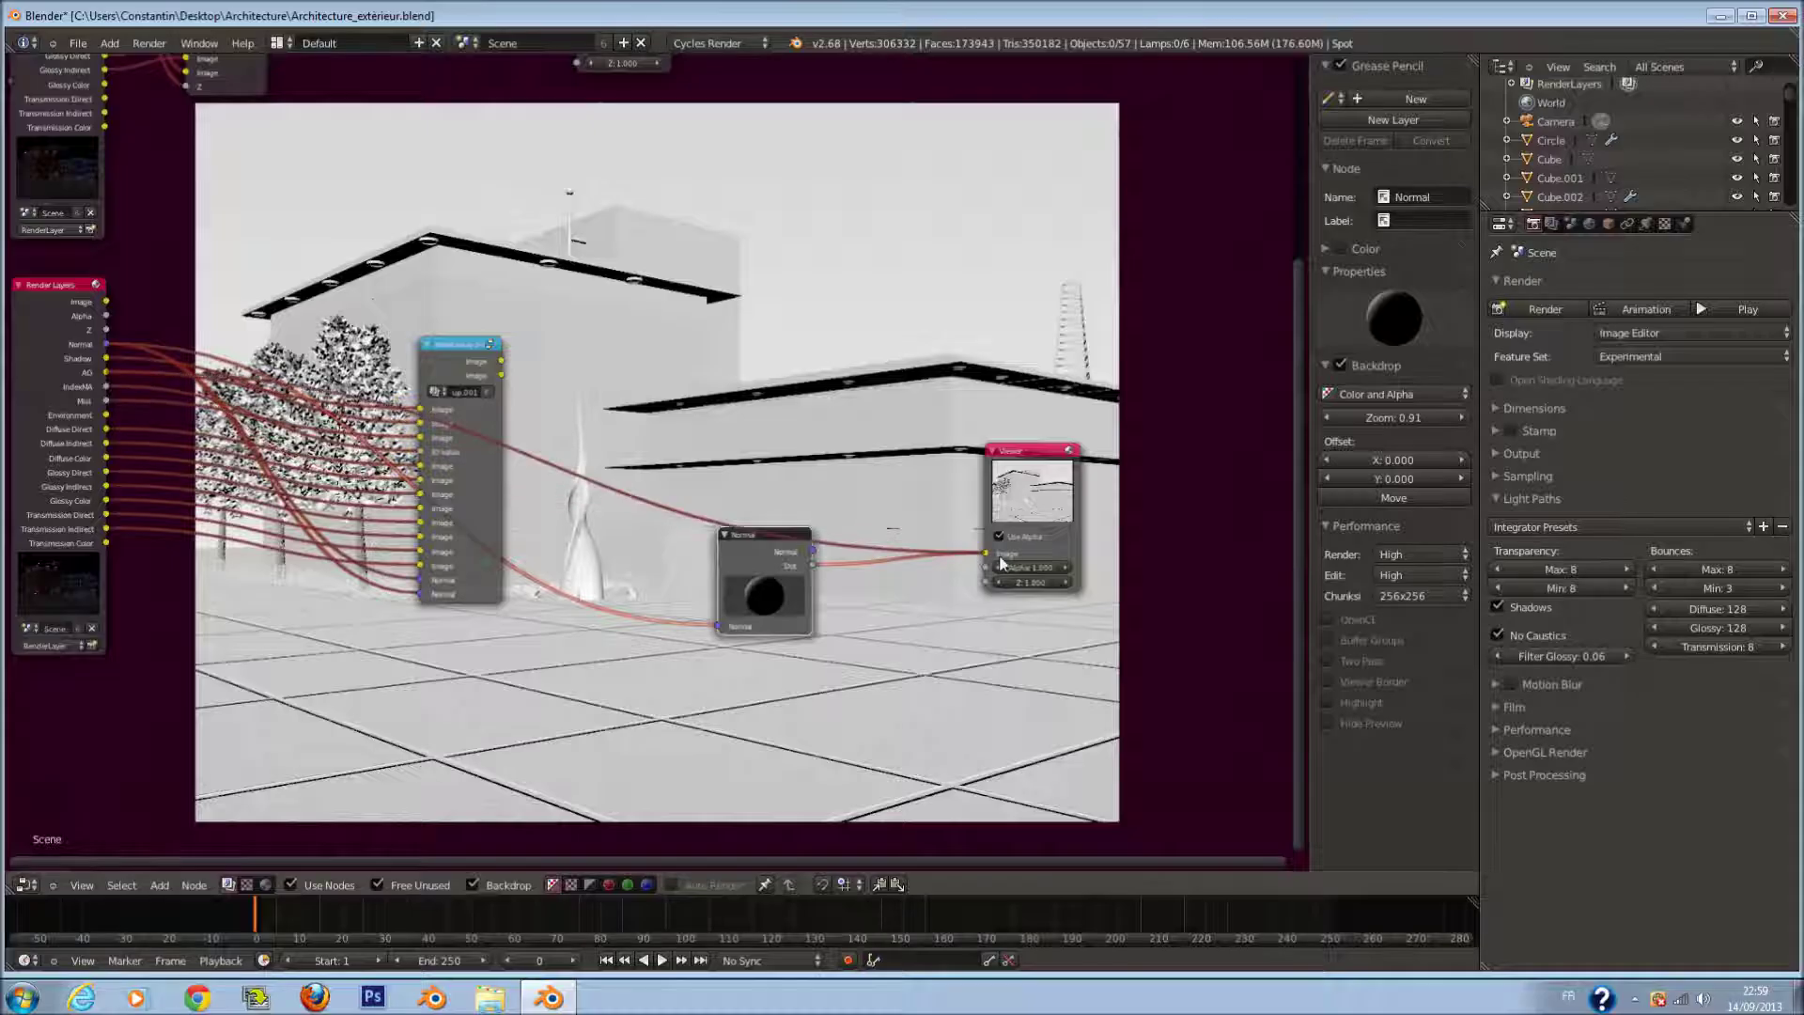
pyautogui.press('x')
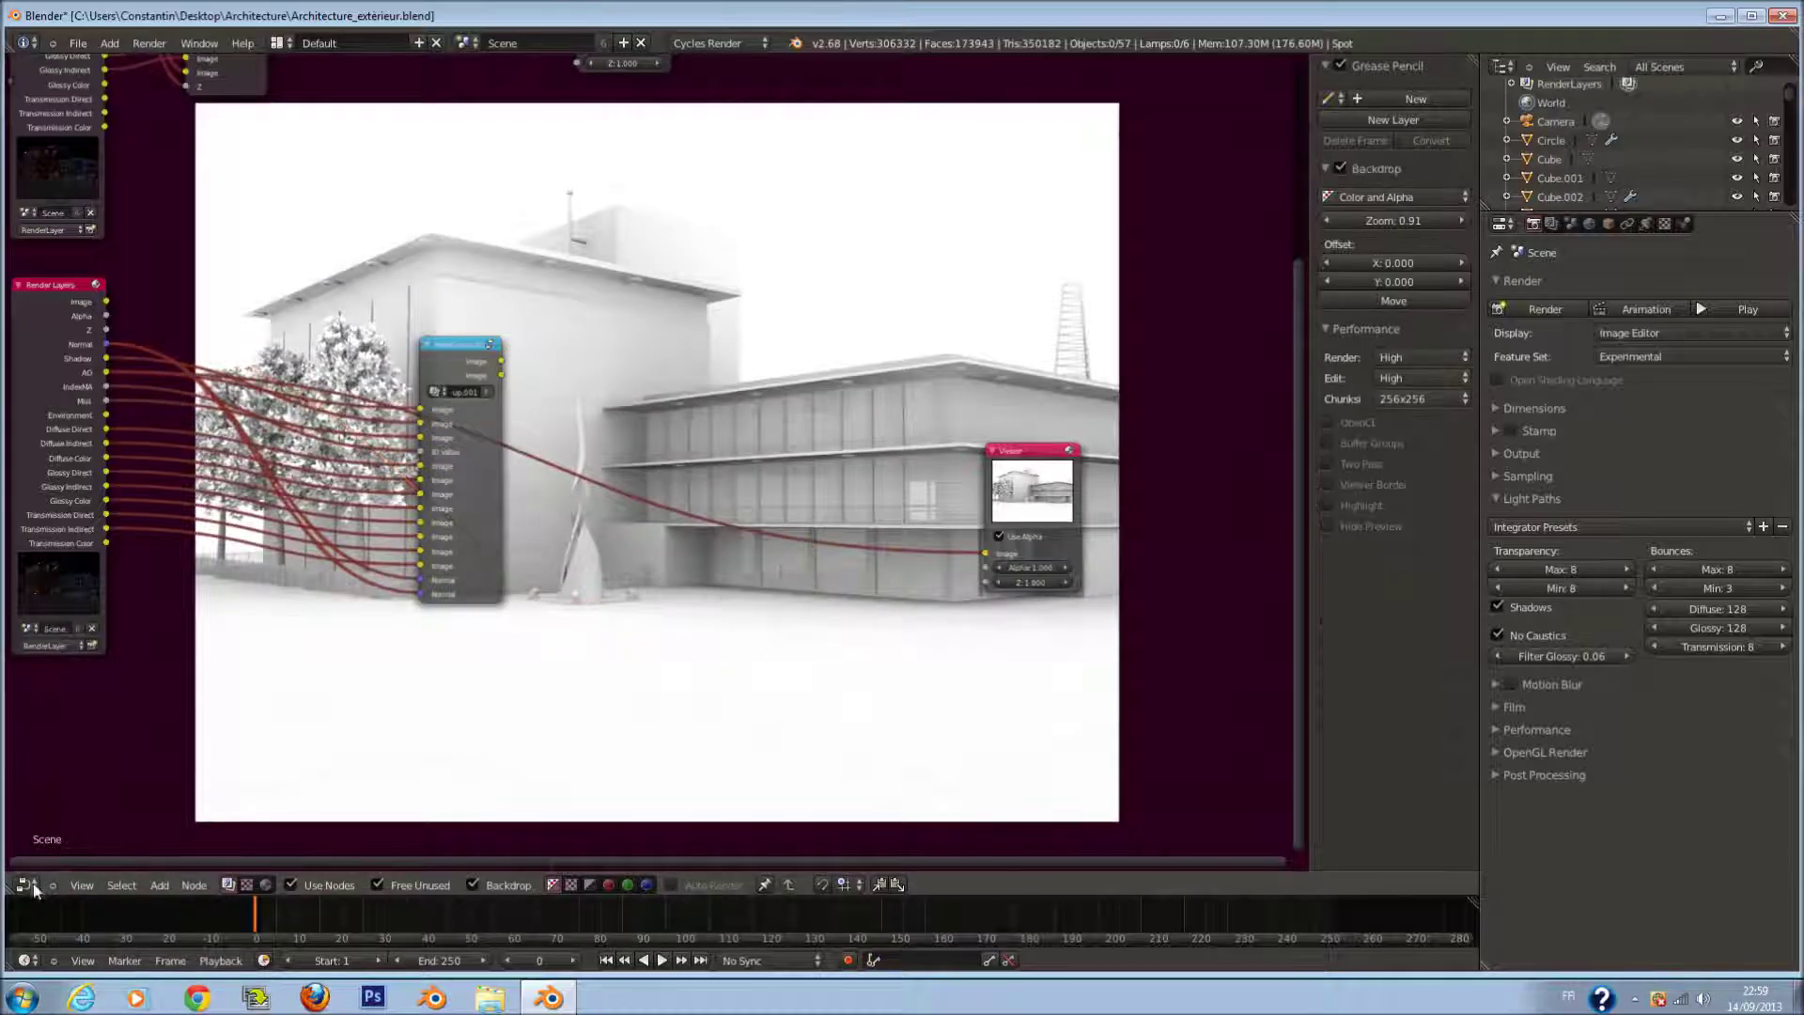
# - Save the ambient occlusion render as B.png at 16-bit depth and 100% compression
pyautogui.click(25, 884)
pyautogui.click(79, 746)
pyautogui.click(123, 884)
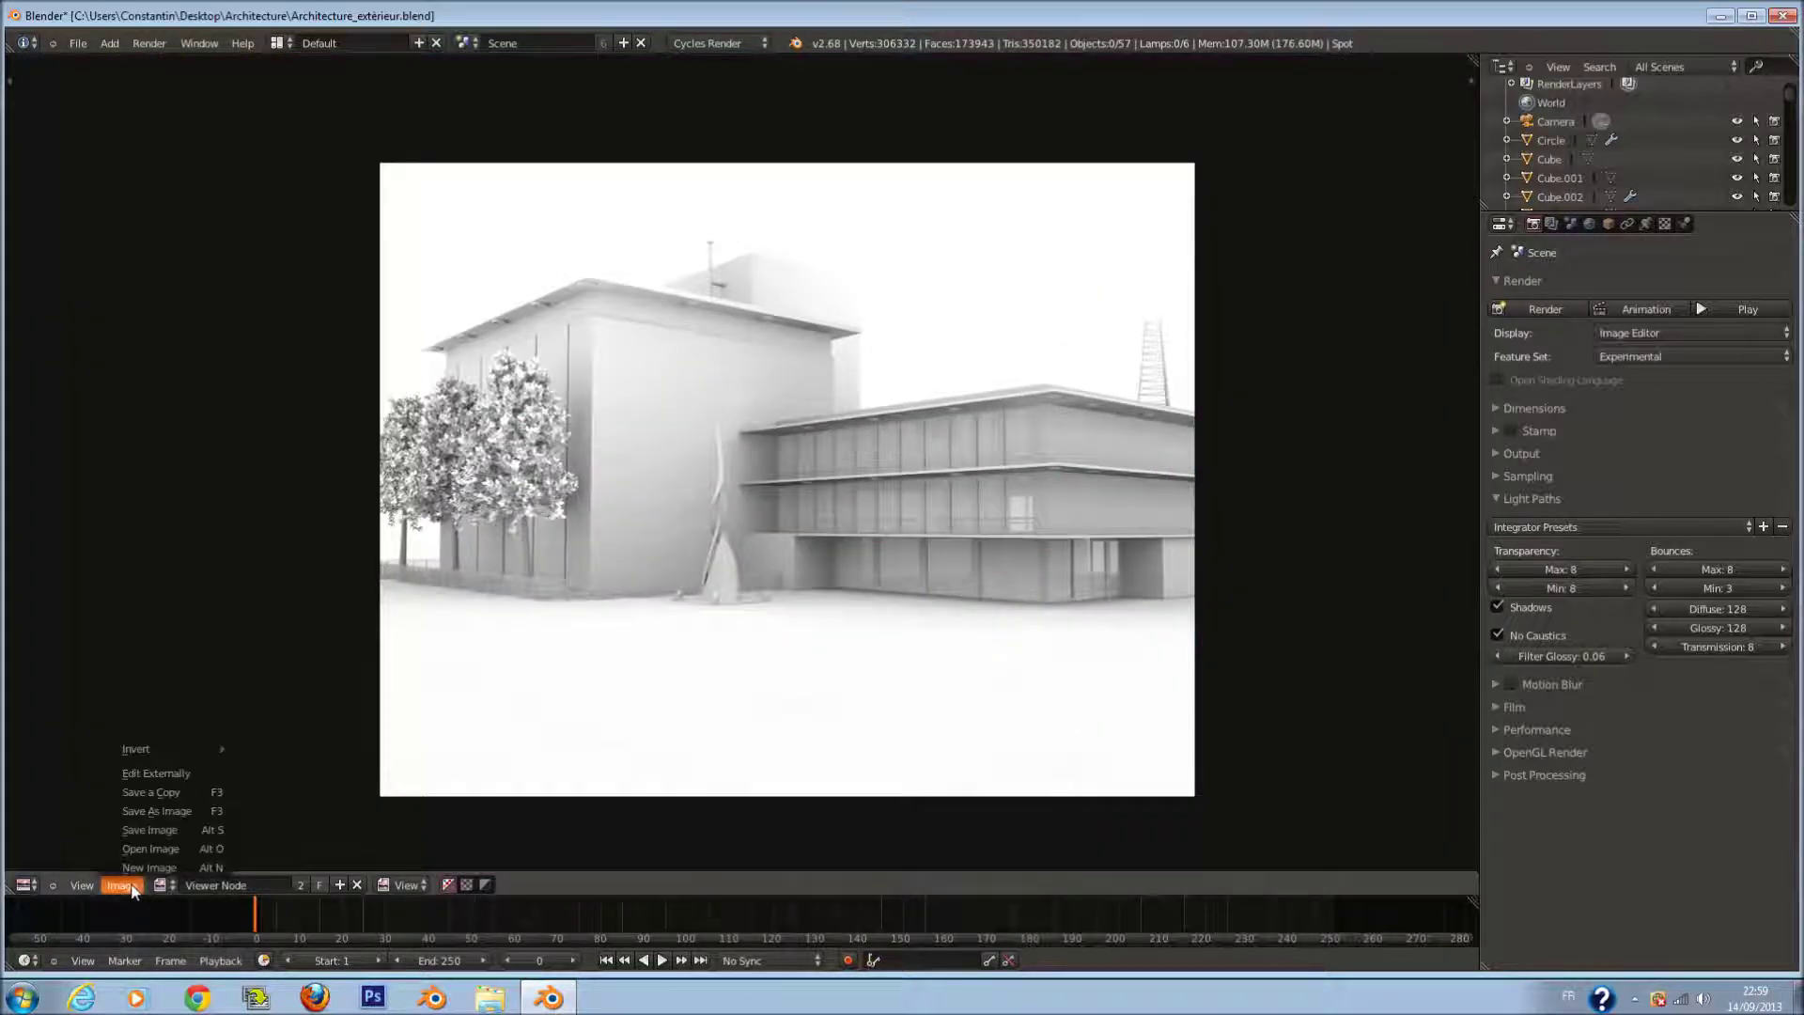
pyautogui.click(132, 808)
pyautogui.click(286, 110)
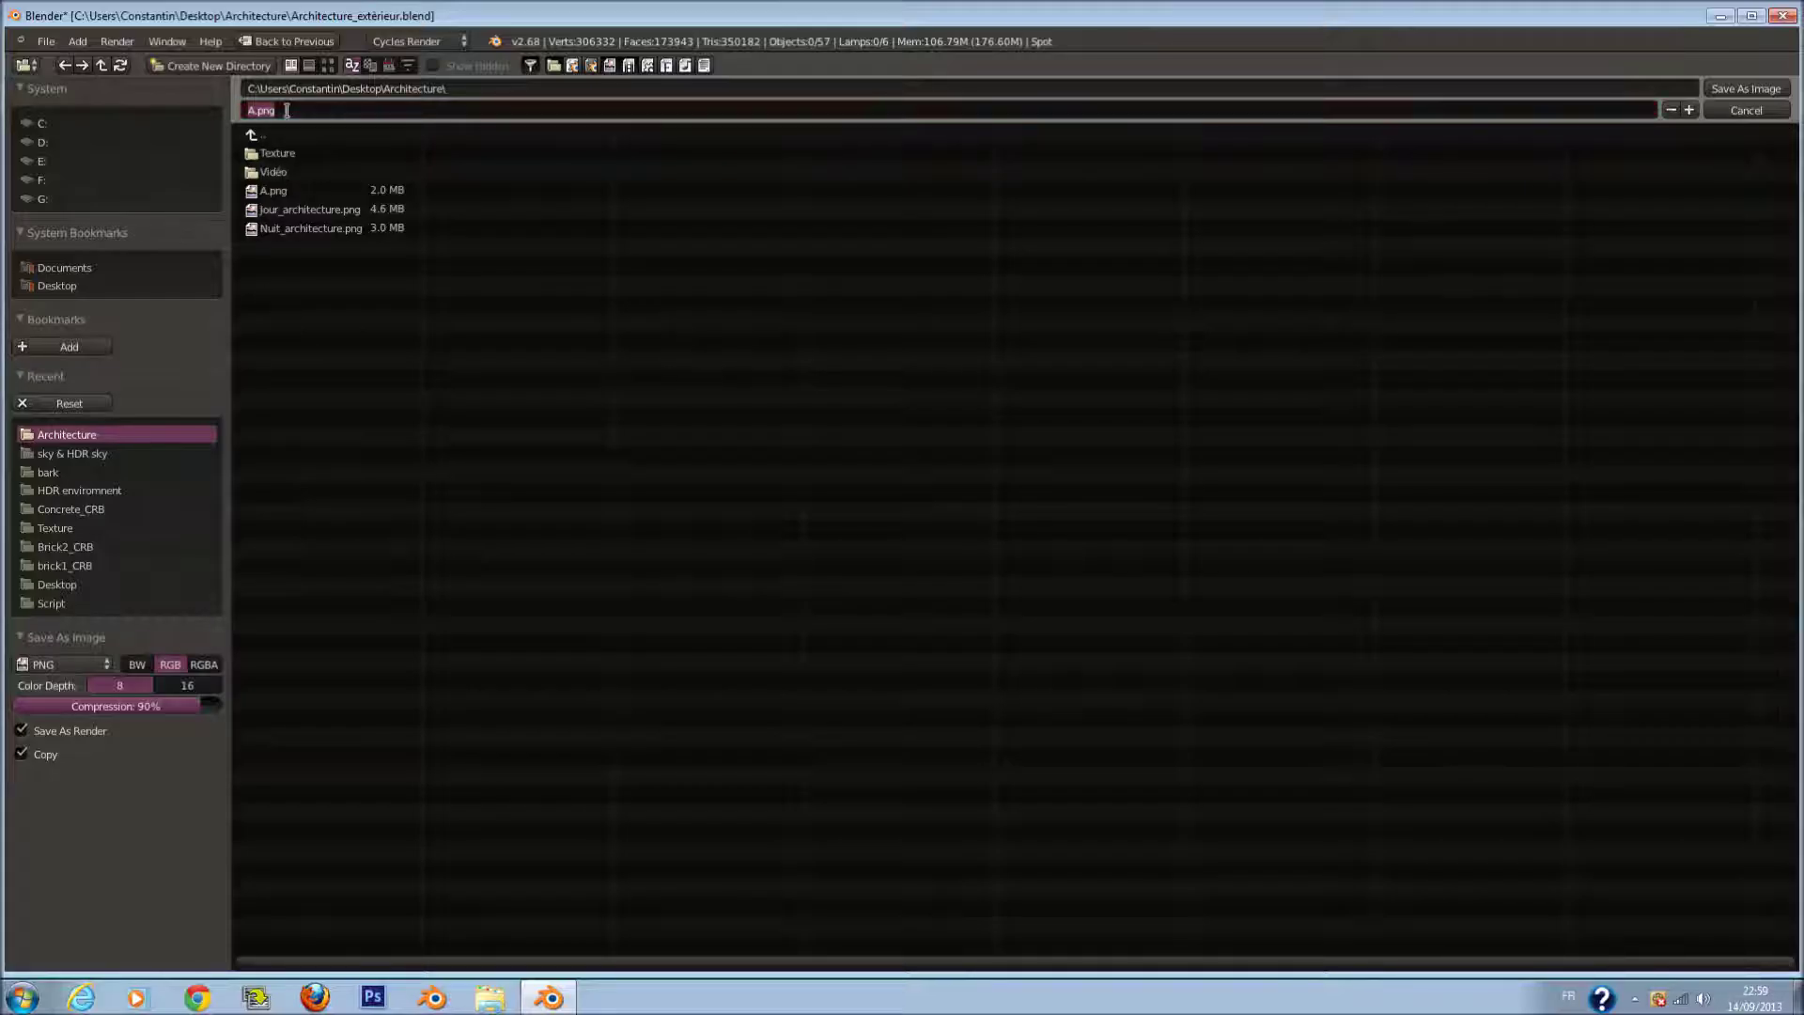
pyautogui.press('Return')
pyautogui.click(193, 685)
pyautogui.moveTo(198, 706); pyautogui.dragTo(357, 695)
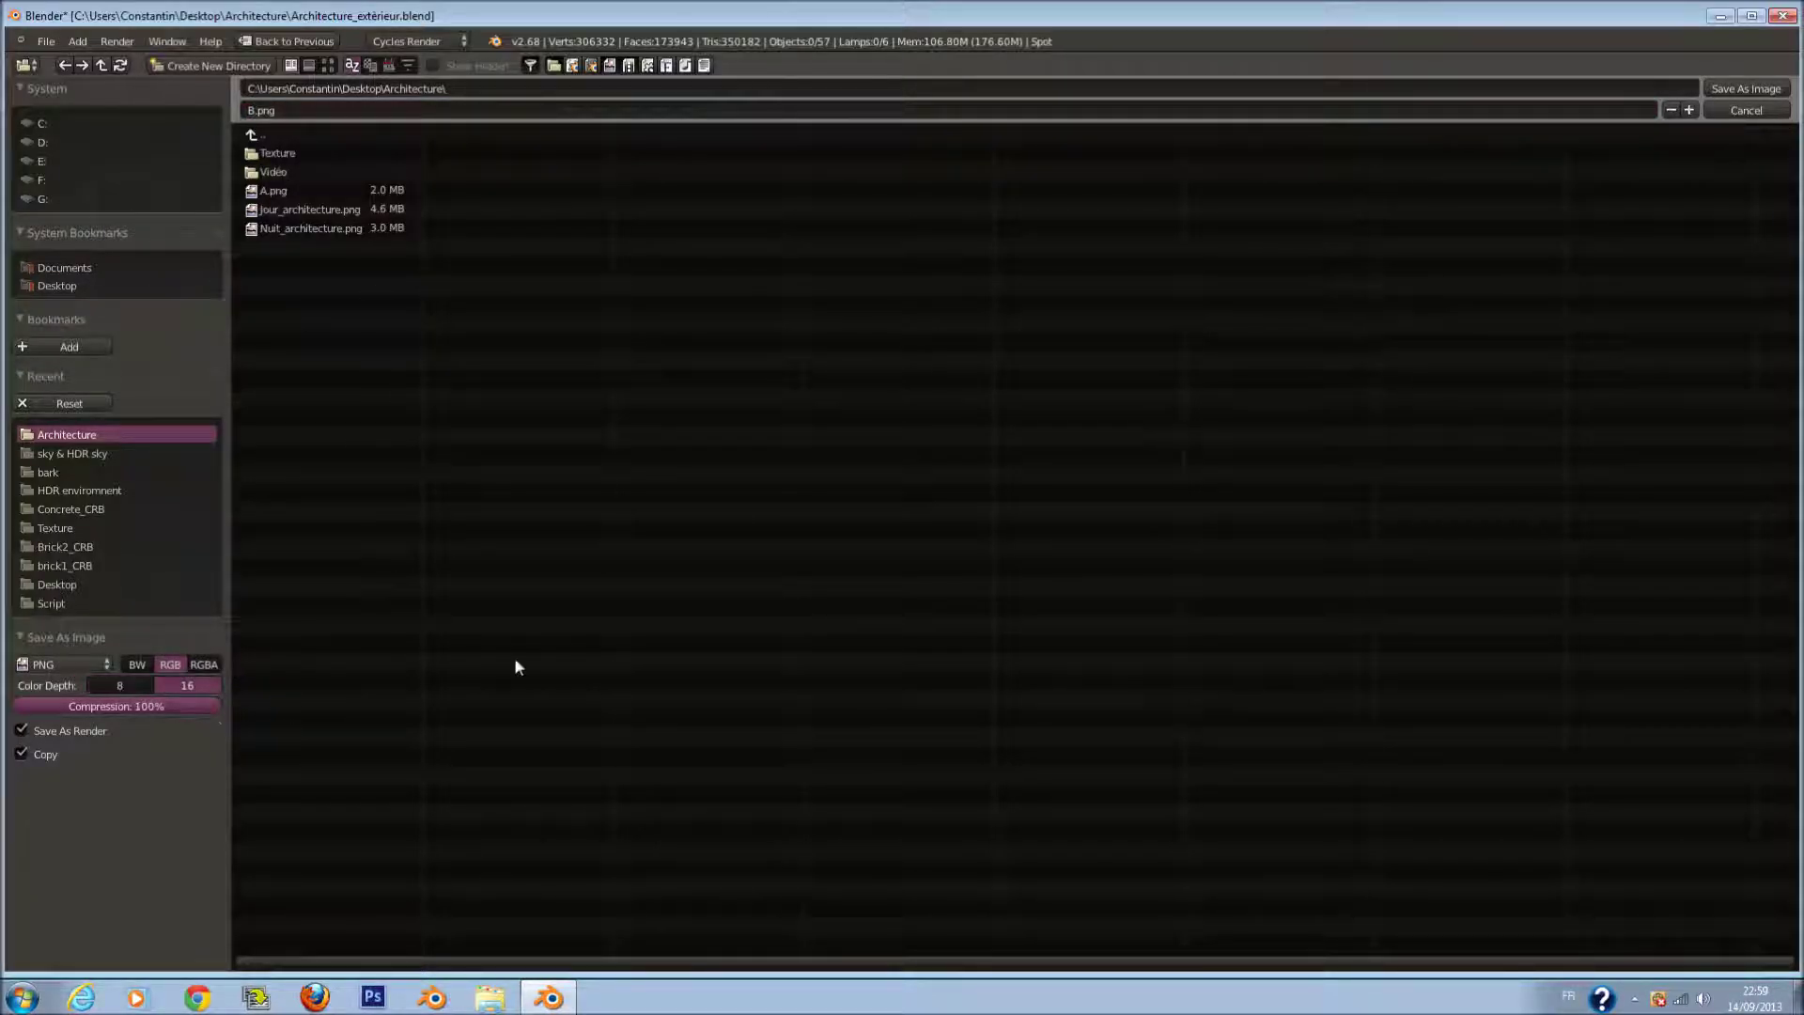
pyautogui.click(1736, 87)
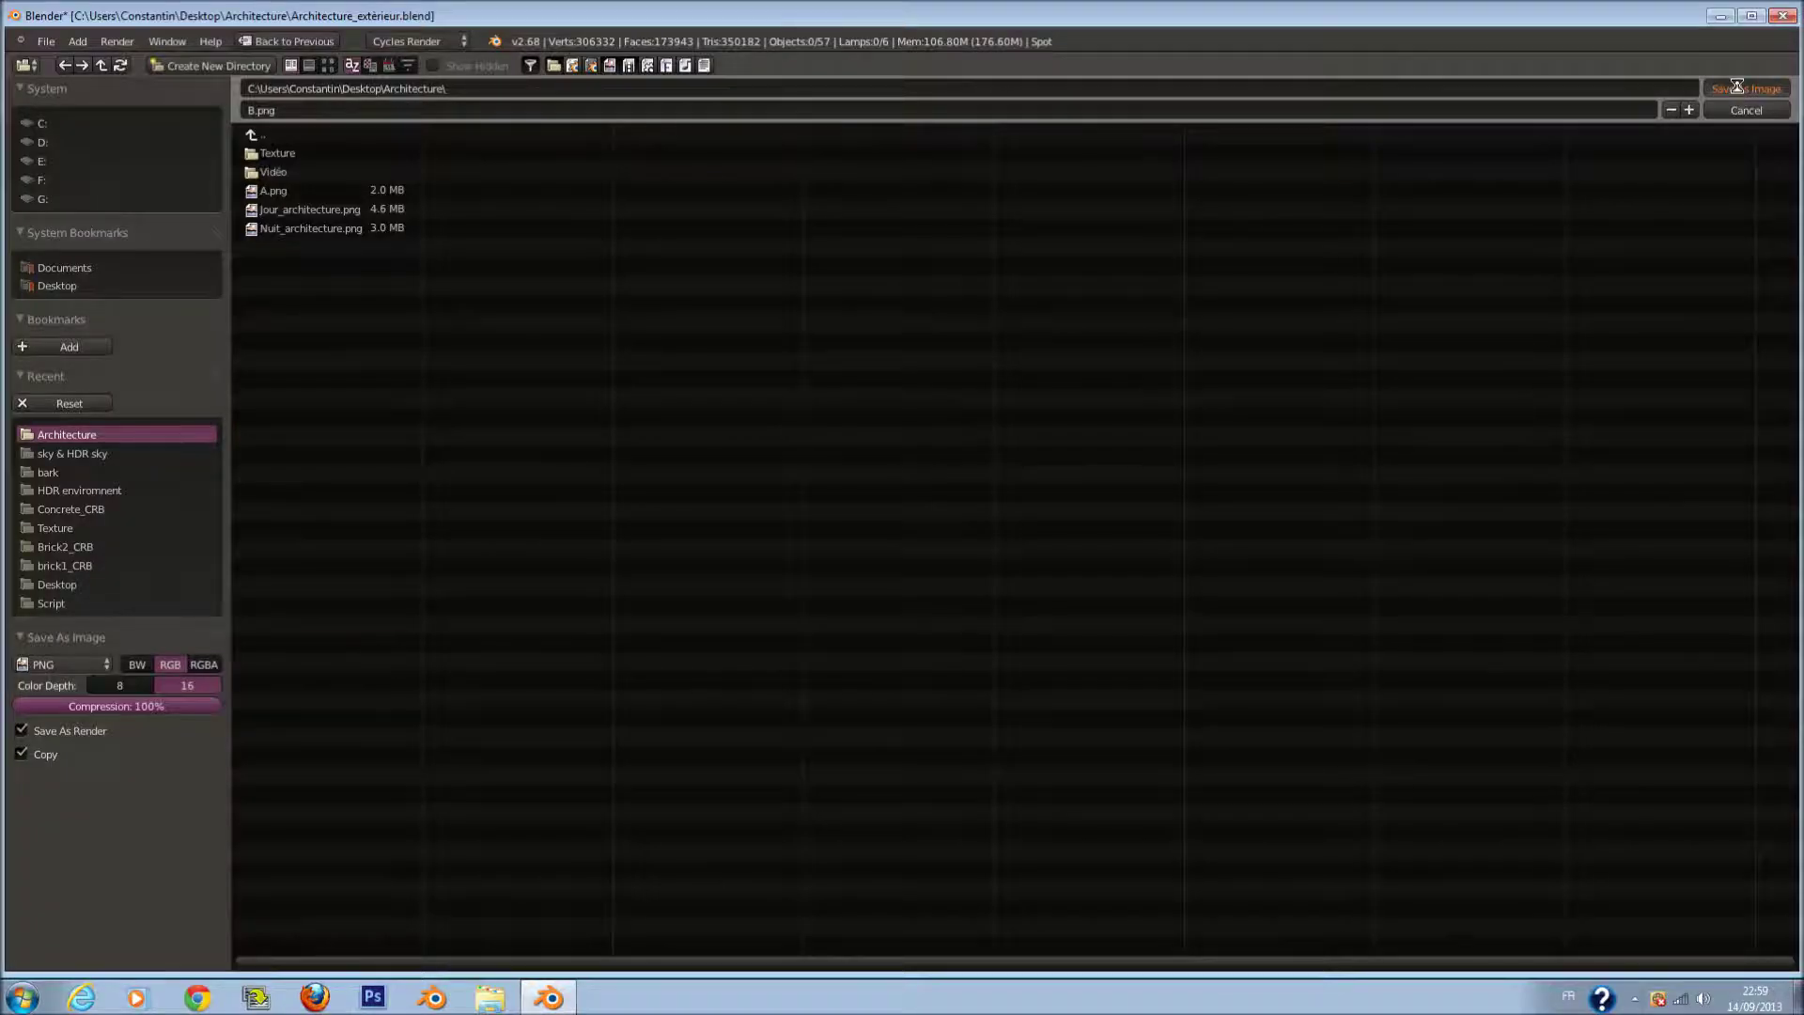
pyautogui.click(26, 883)
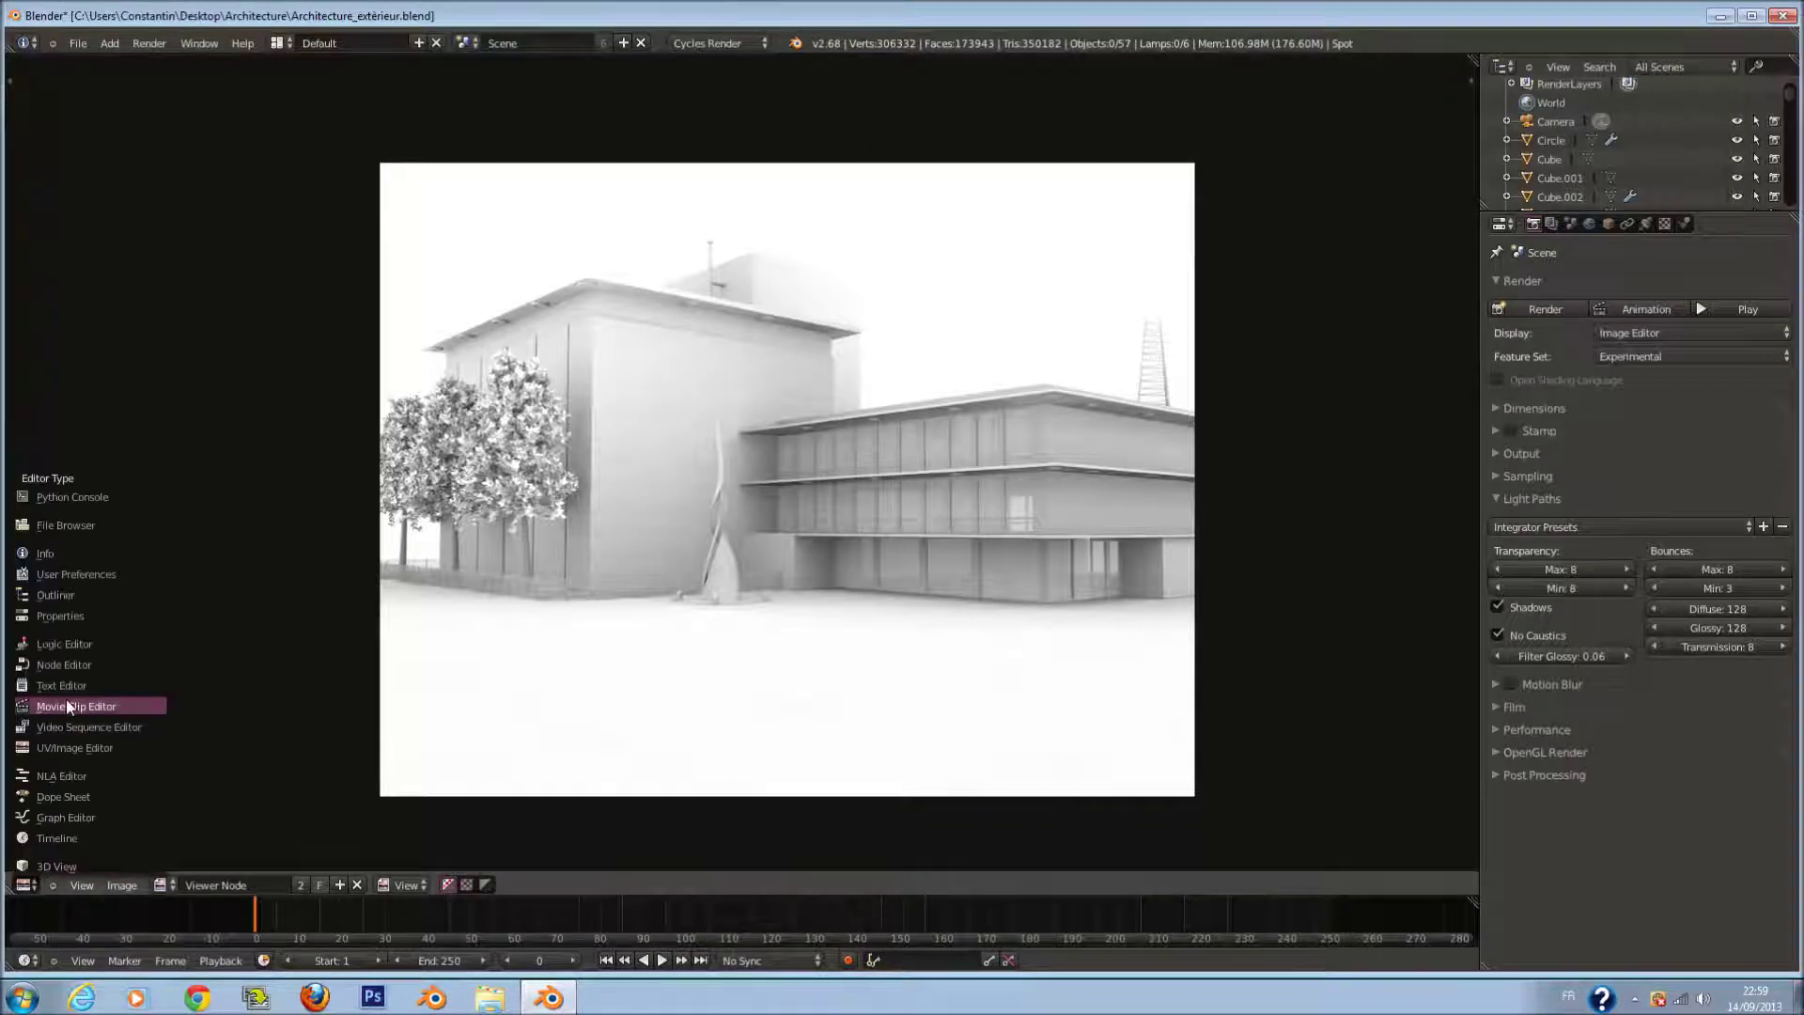
# - Save the starry Viewer Node render as C.png, 16-bit, 100% compression
pyautogui.click(68, 667)
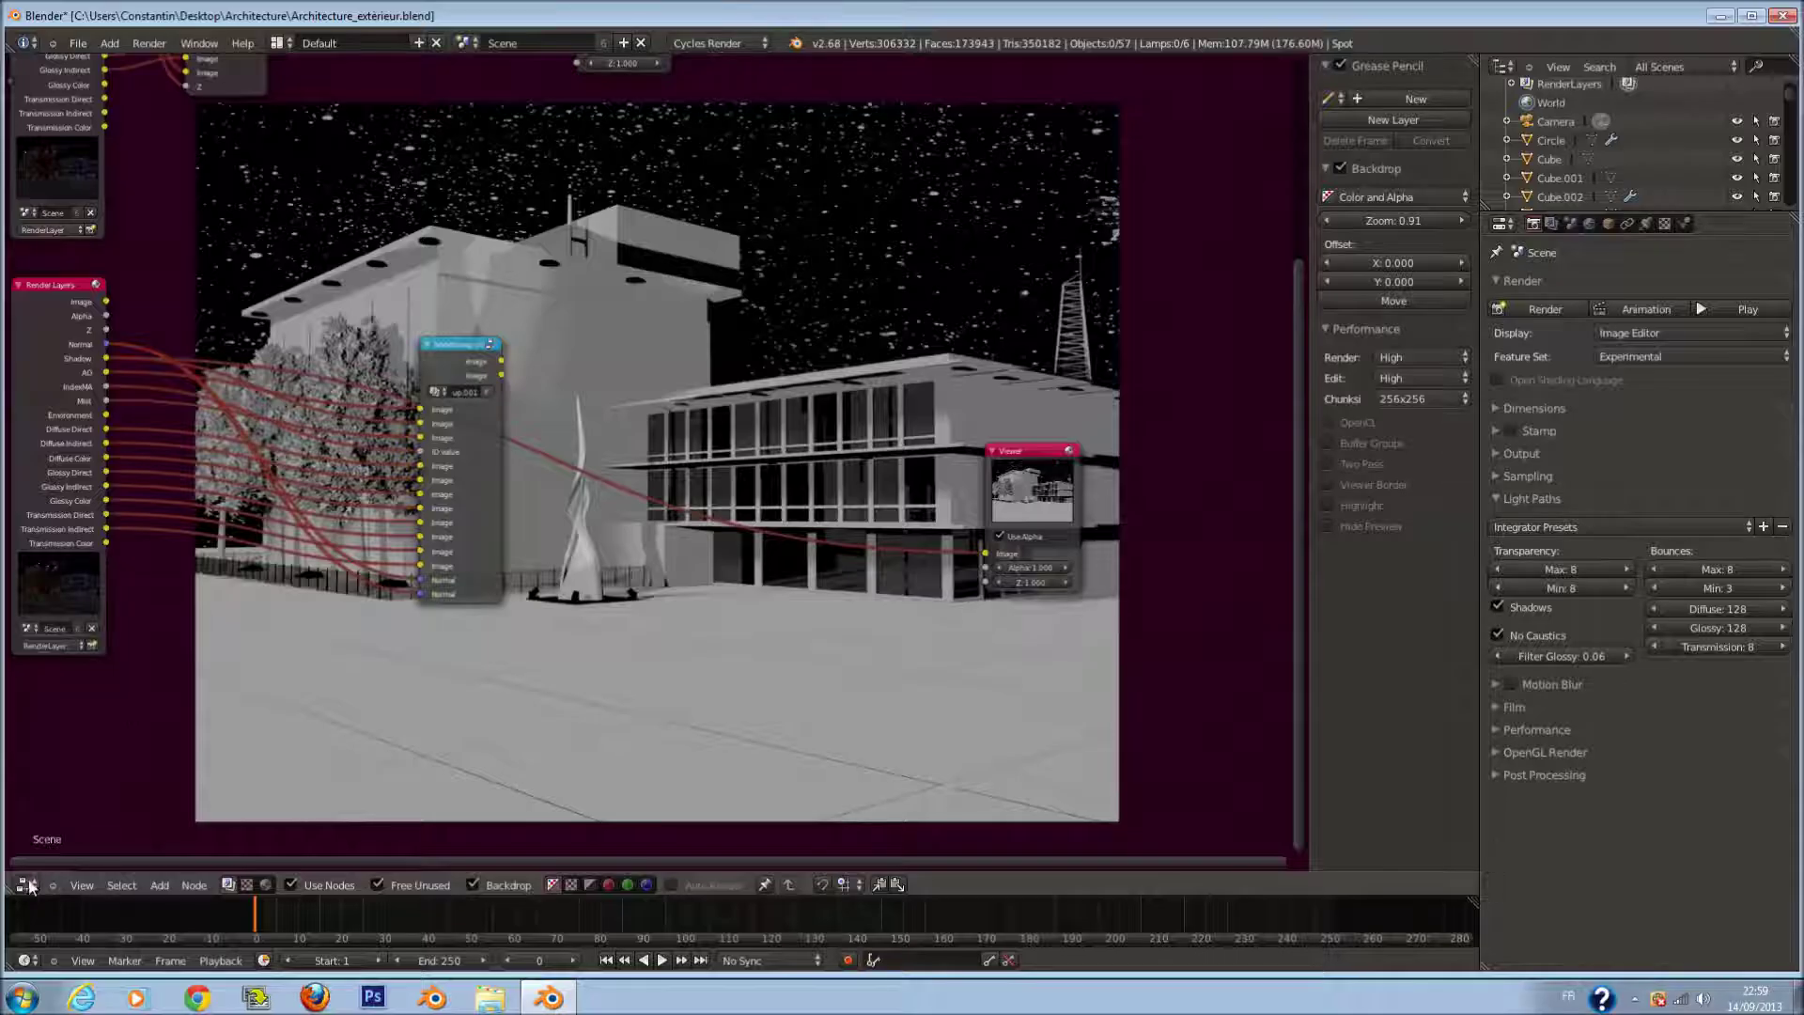
pyautogui.click(26, 883)
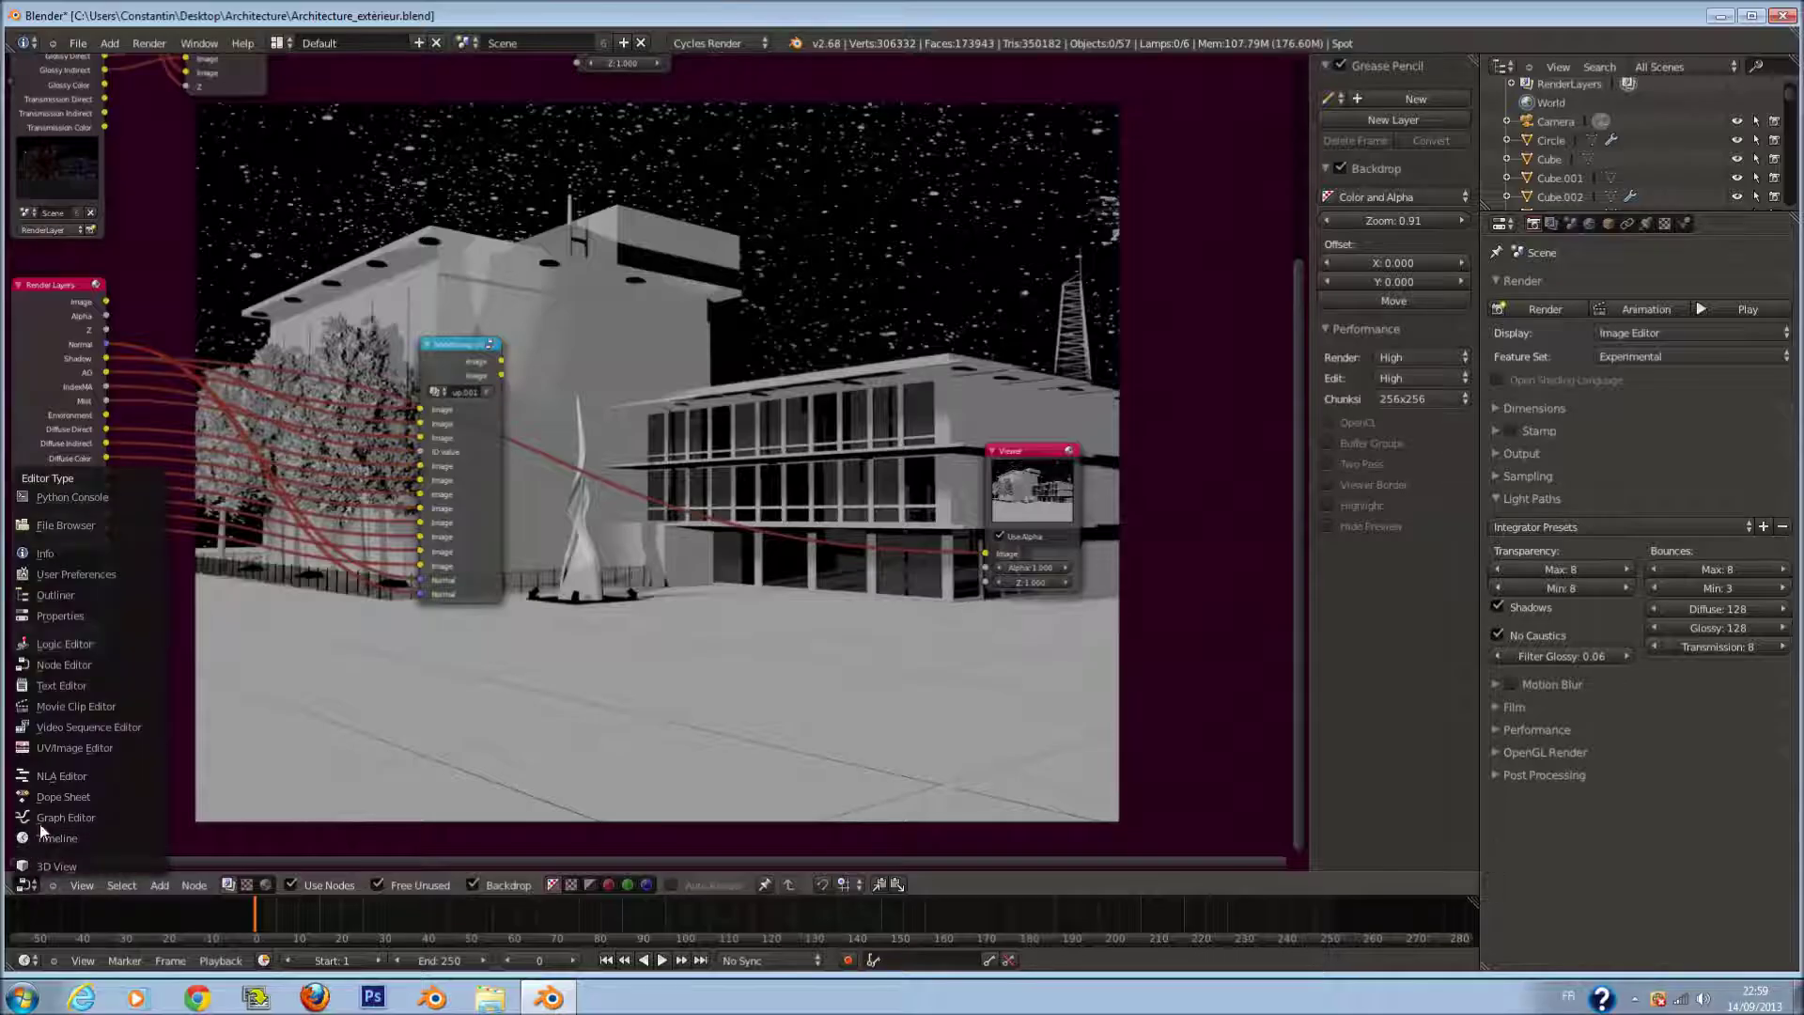
pyautogui.click(59, 753)
pyautogui.click(122, 885)
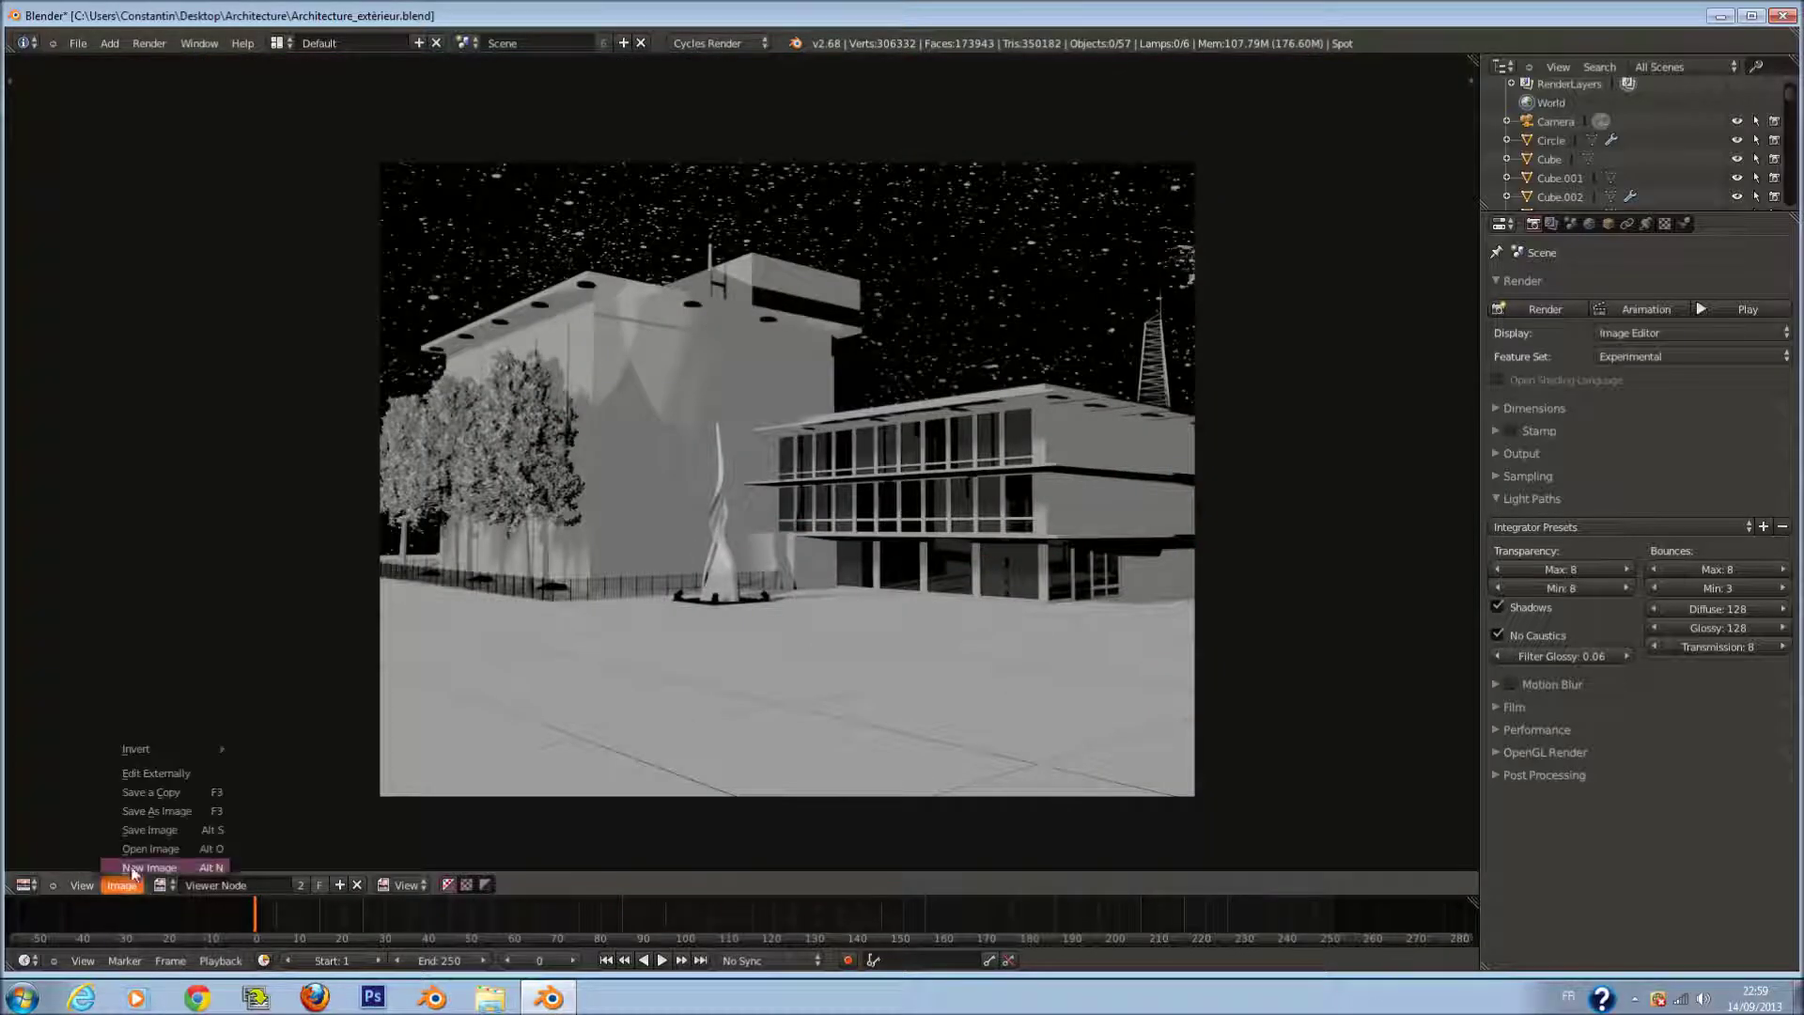
pyautogui.click(157, 811)
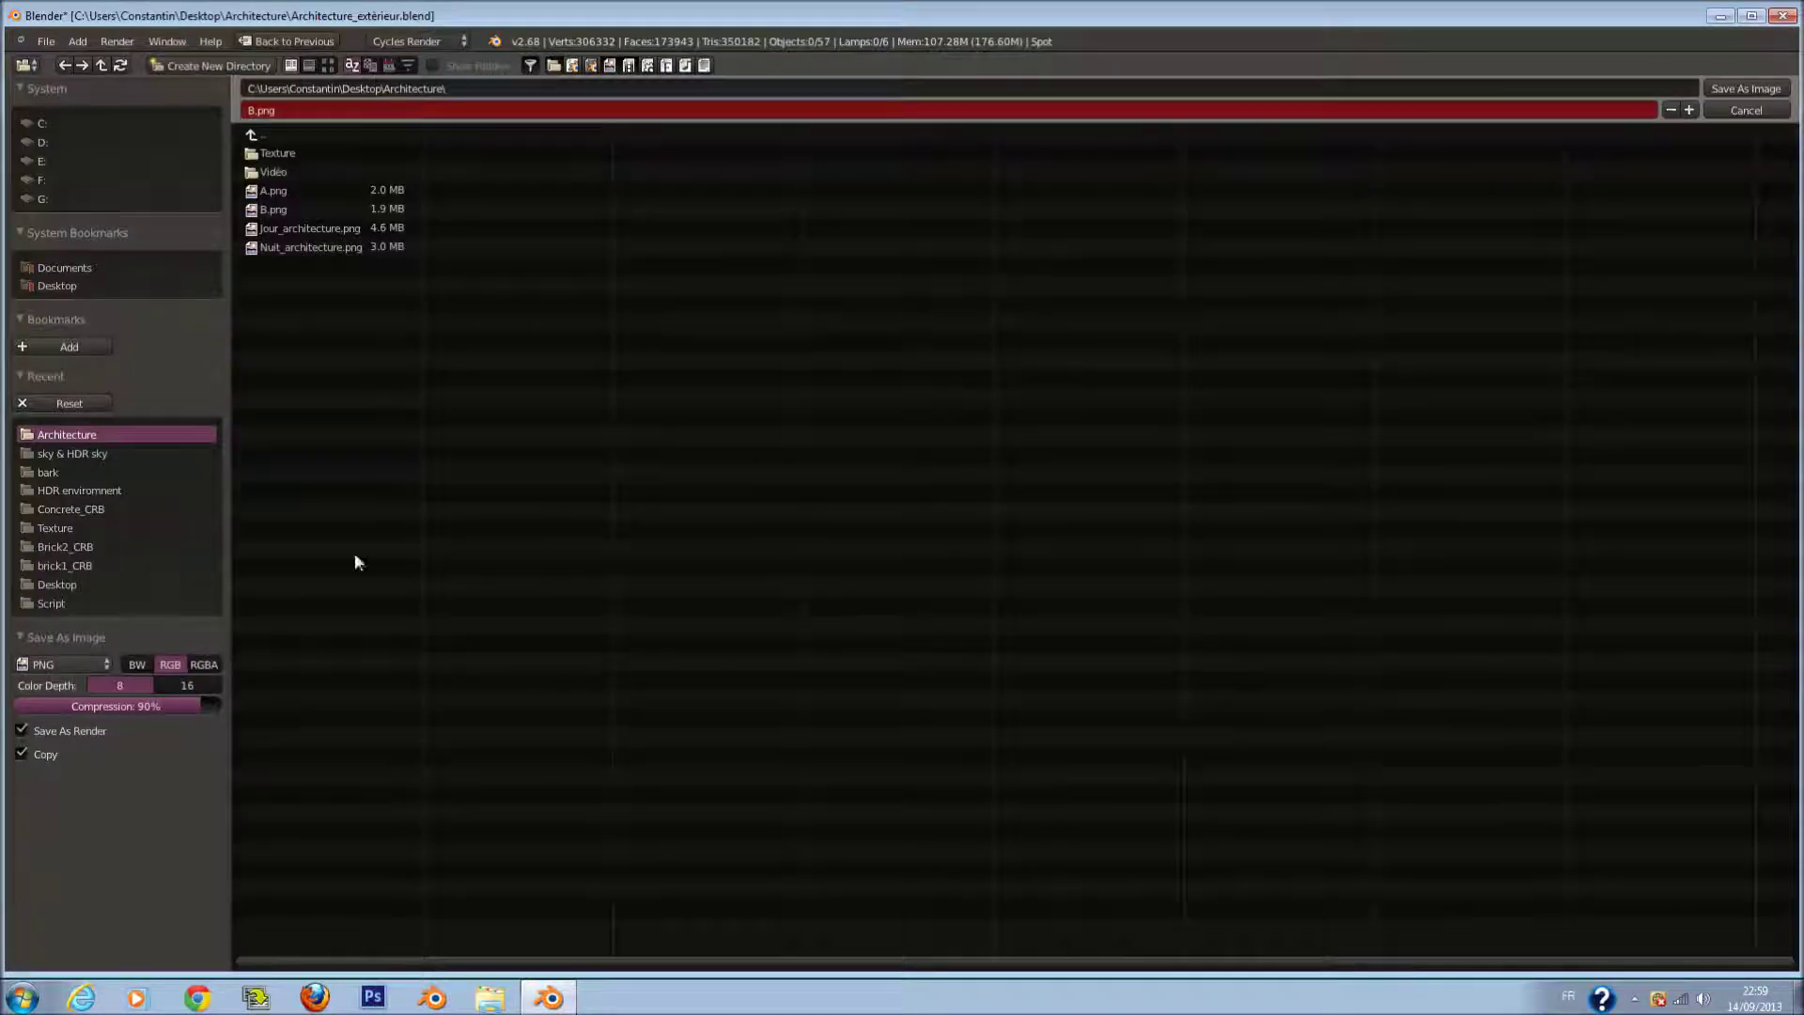
pyautogui.click(347, 111)
pyautogui.write('C')
pyautogui.press('Return')
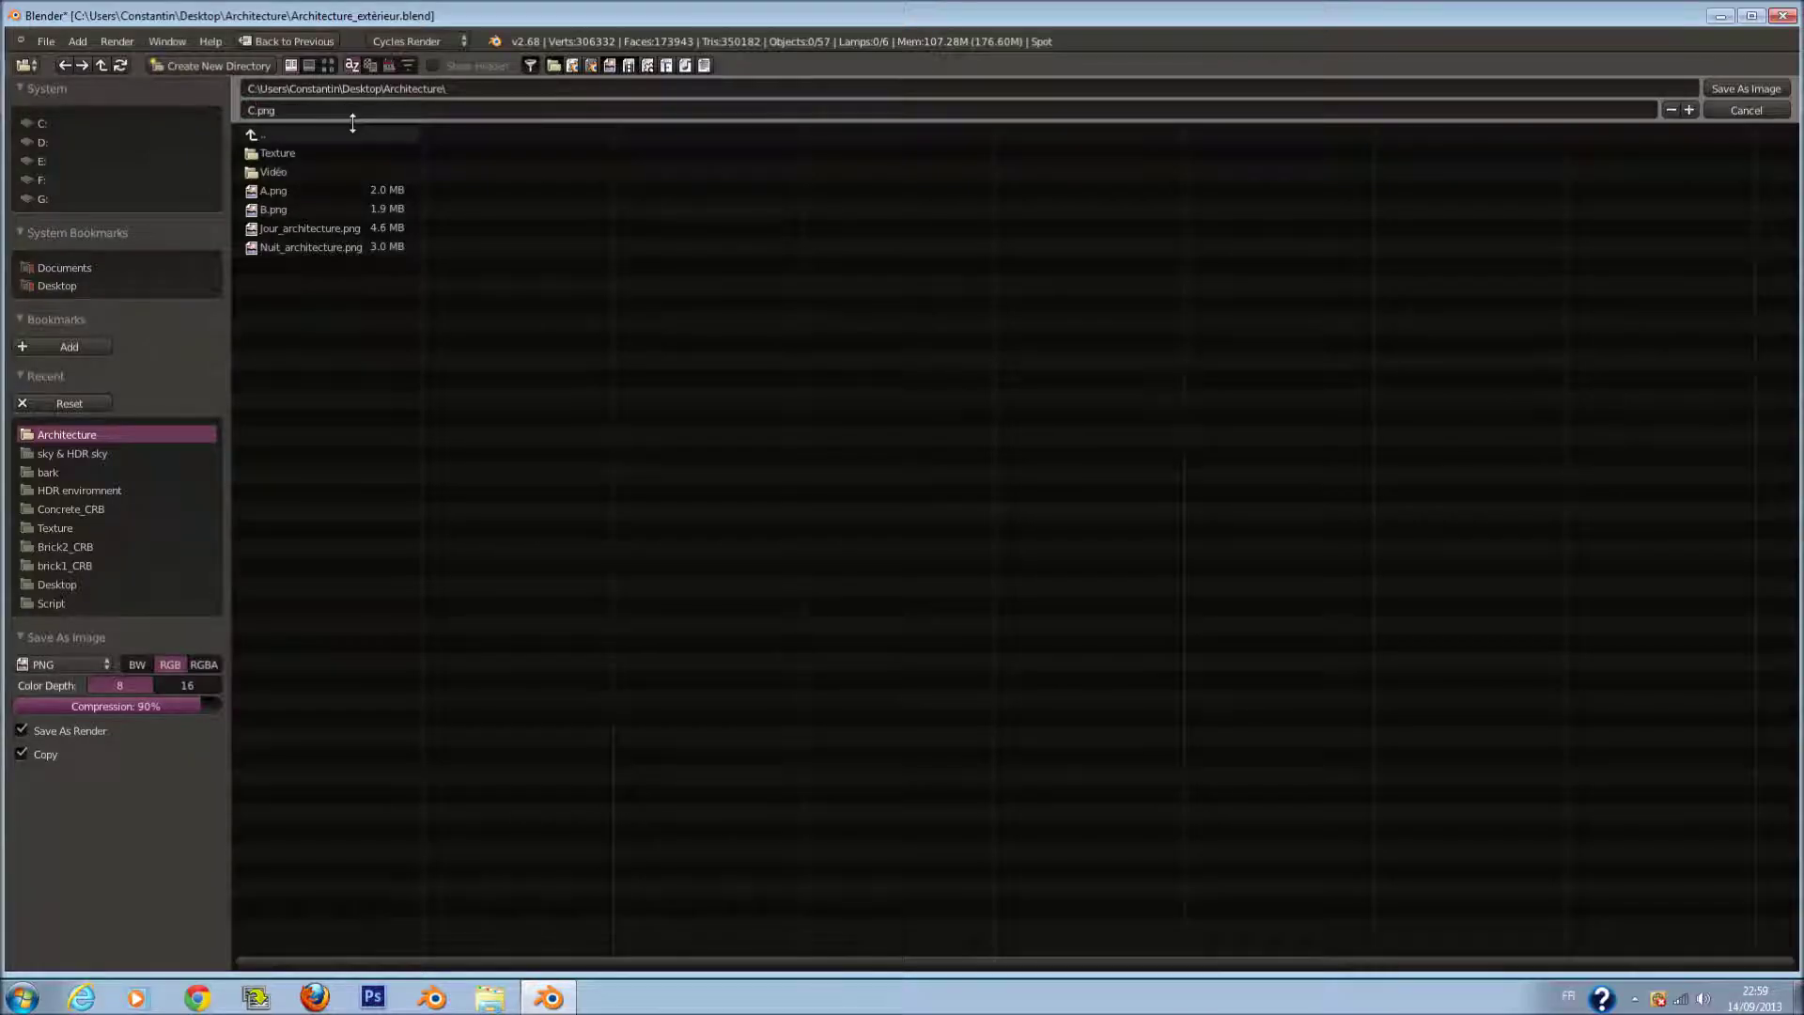
pyautogui.click(187, 685)
pyautogui.moveTo(178, 706); pyautogui.dragTo(238, 724)
pyautogui.click(1763, 92)
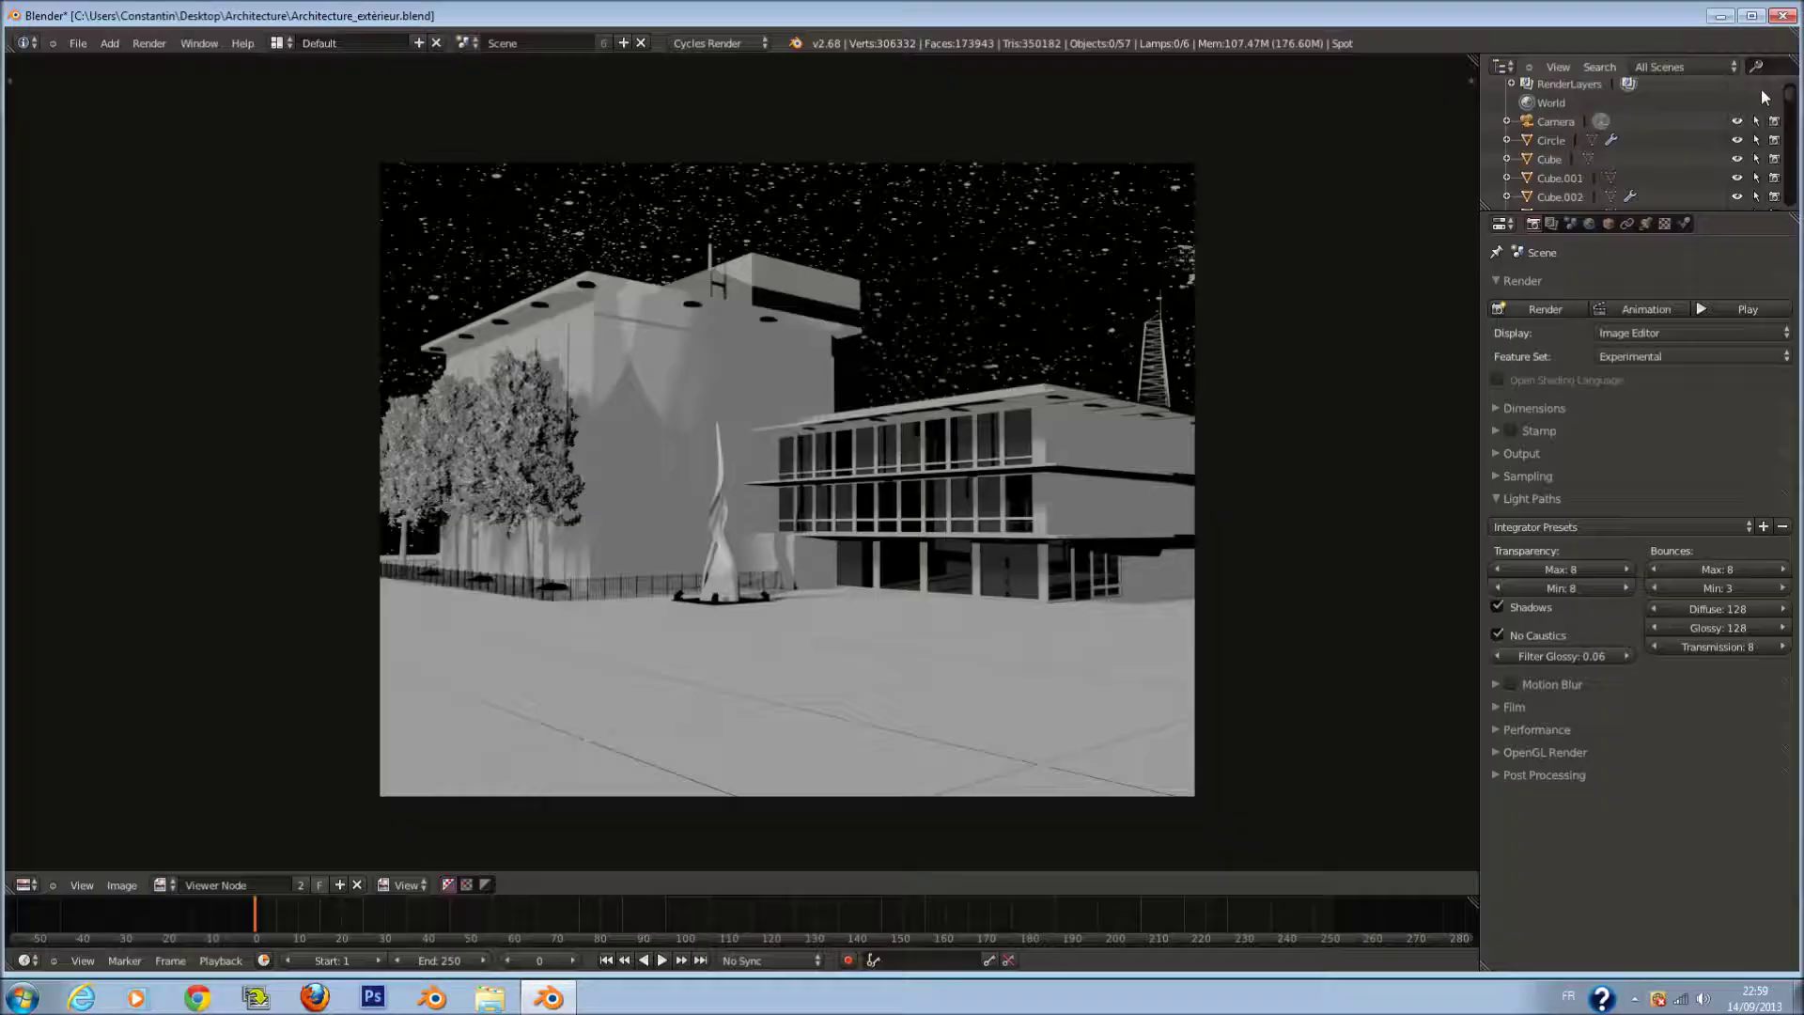
# - Connect the Render Layers Image output to the Viewer and view the Viewer Node image
pyautogui.click(25, 885)
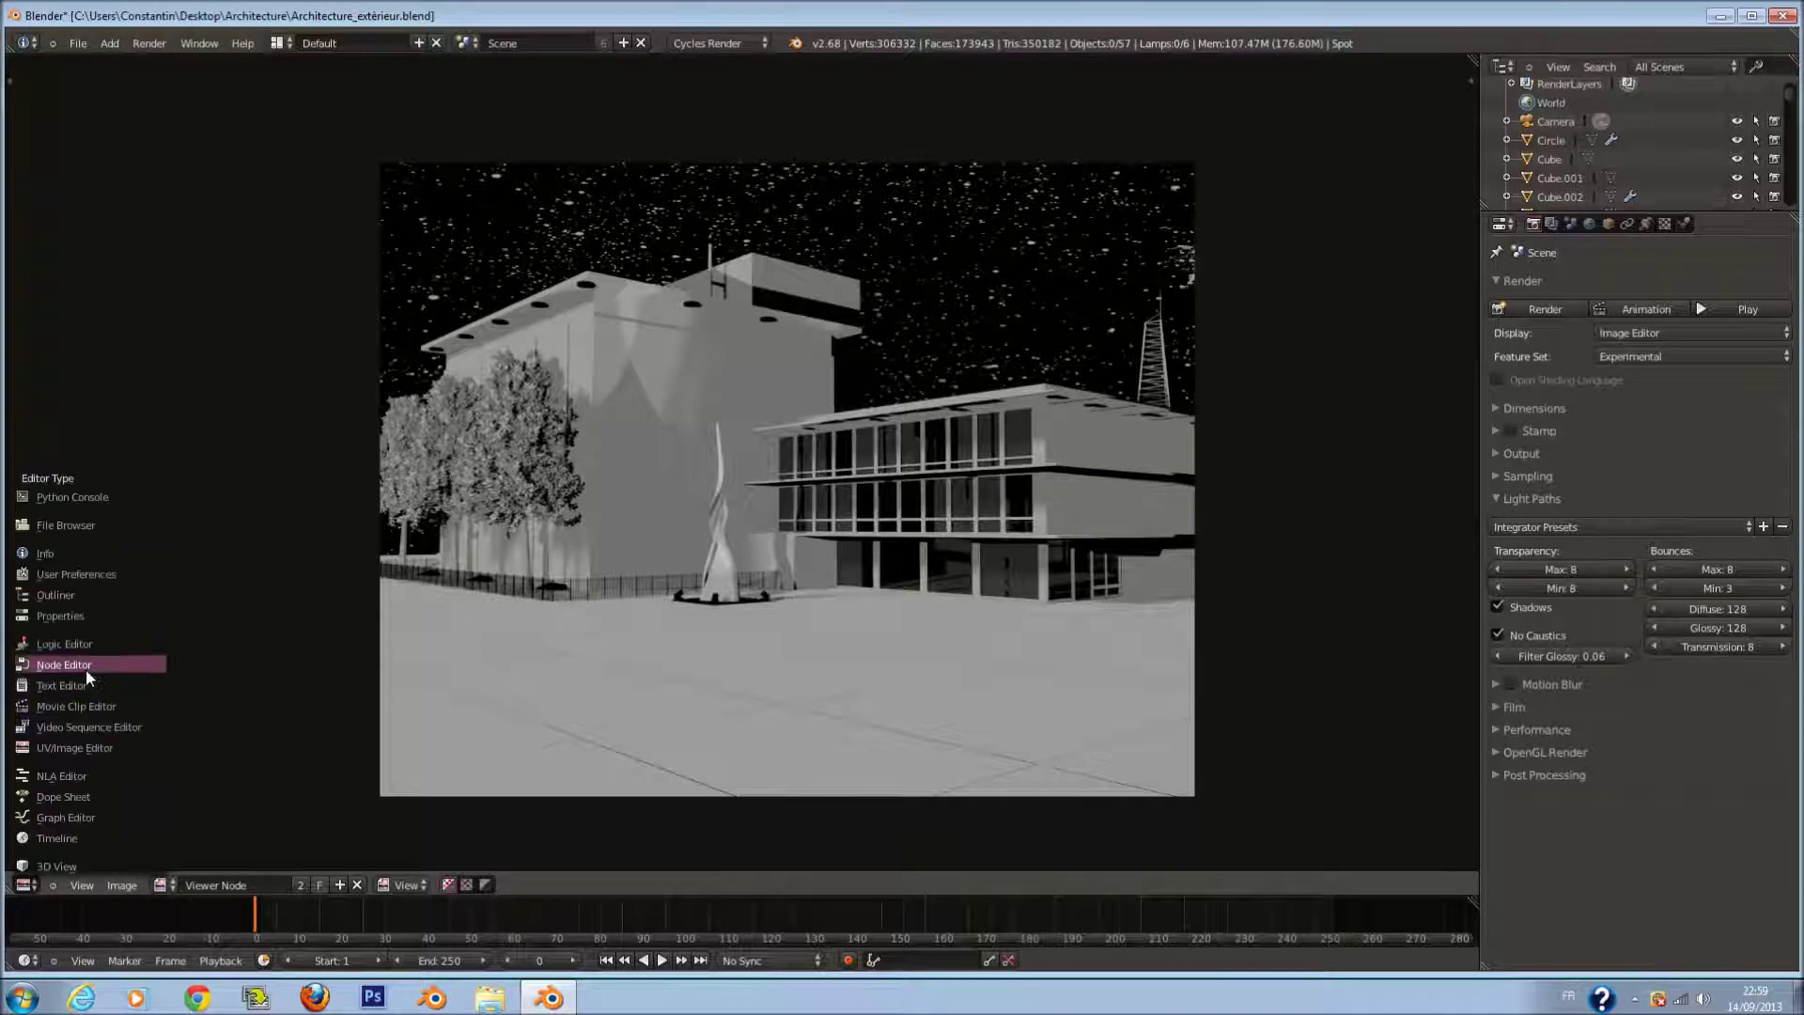
pyautogui.click(85, 620)
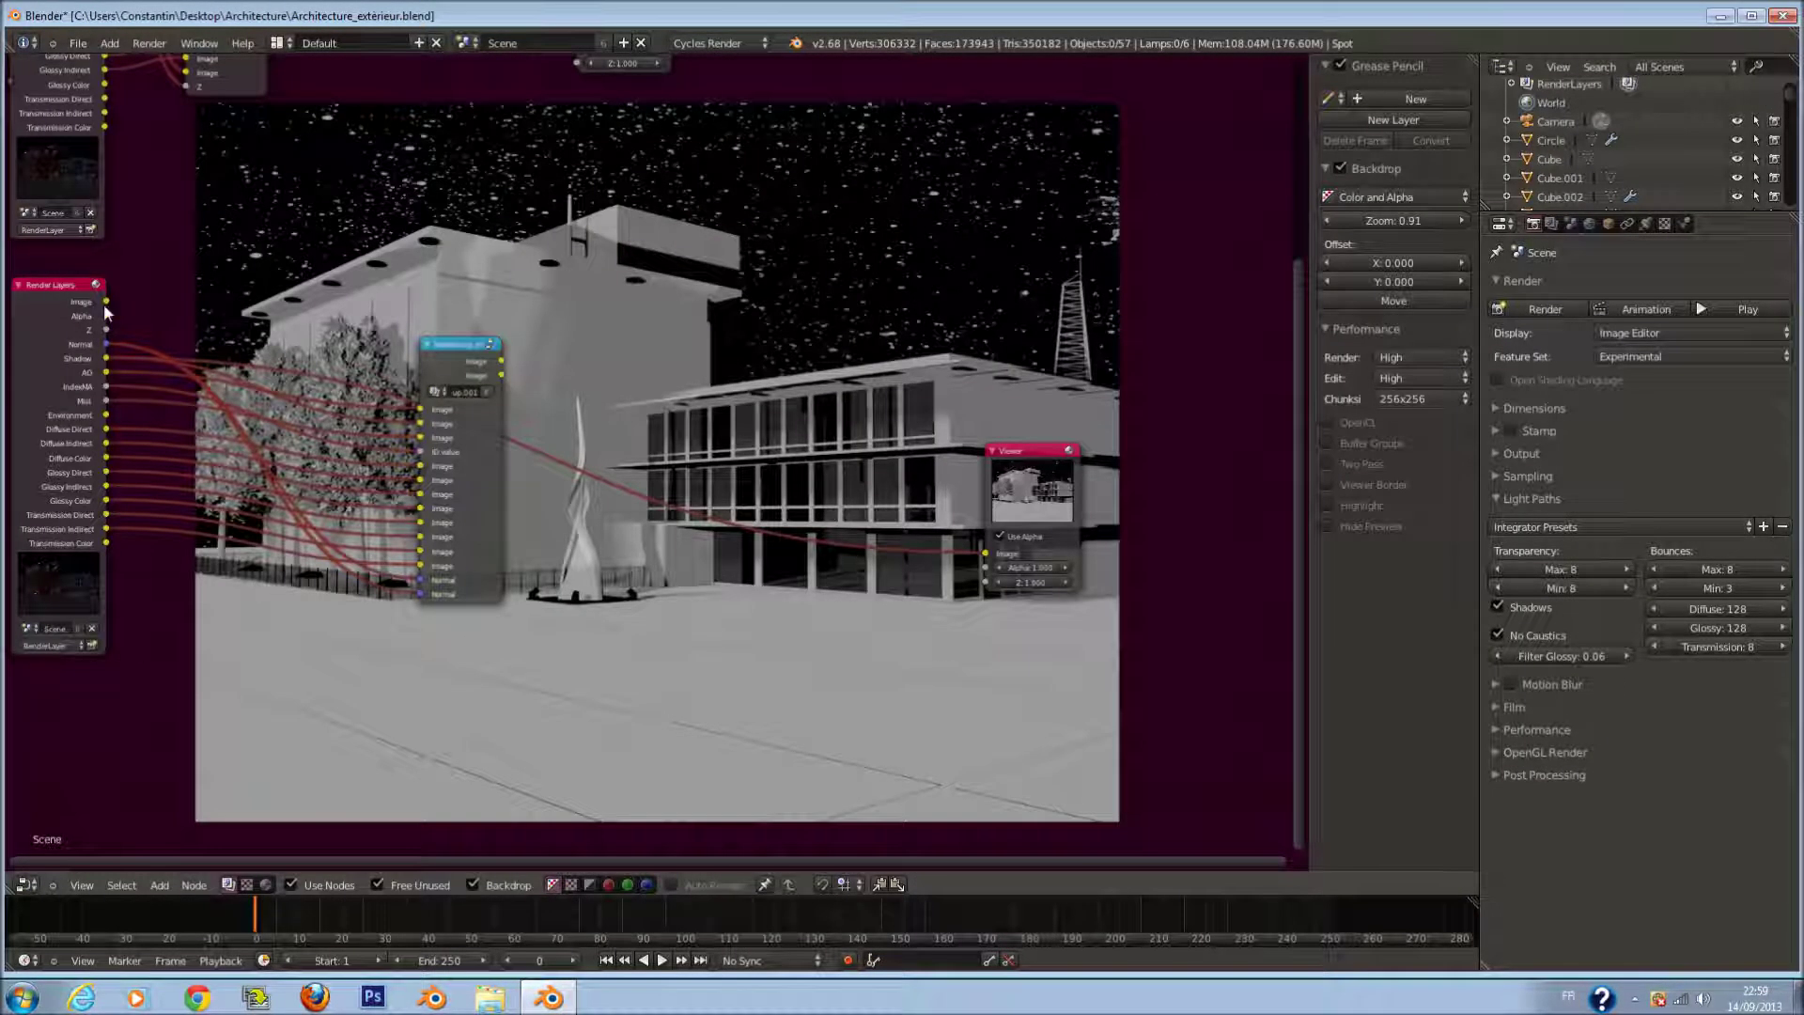
pyautogui.moveTo(107, 302); pyautogui.dragTo(985, 553)
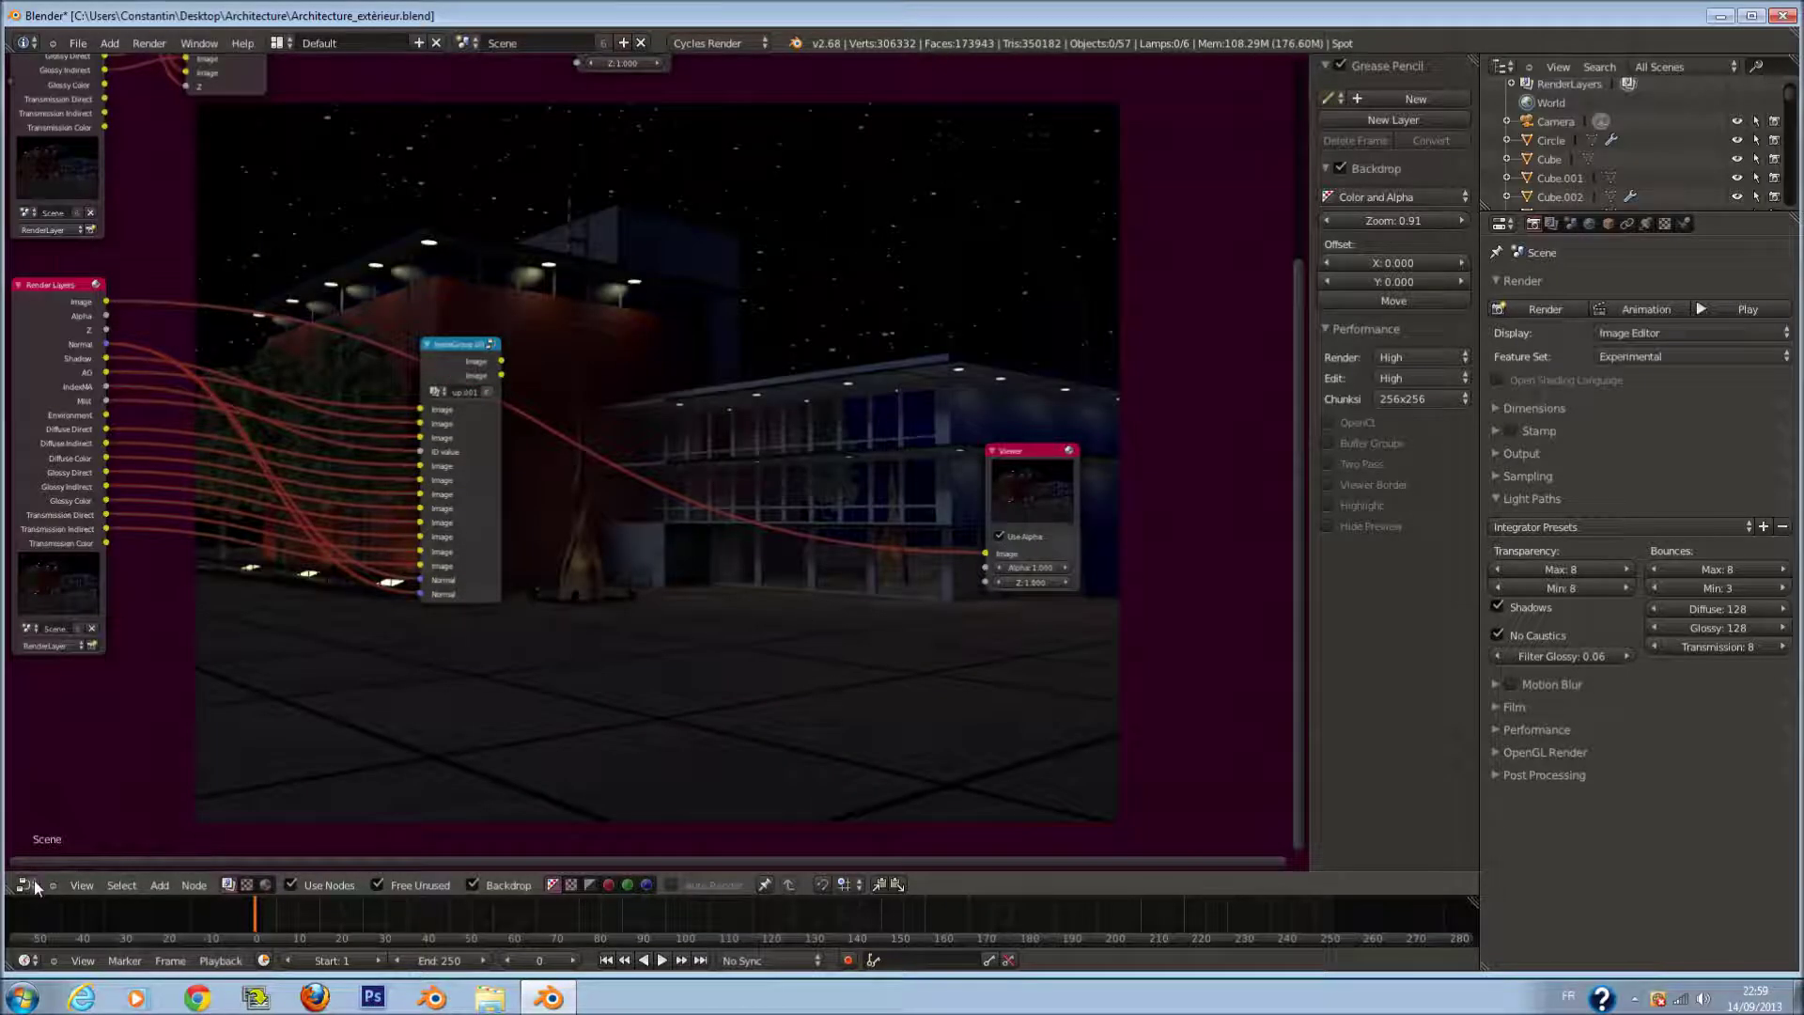
pyautogui.click(32, 887)
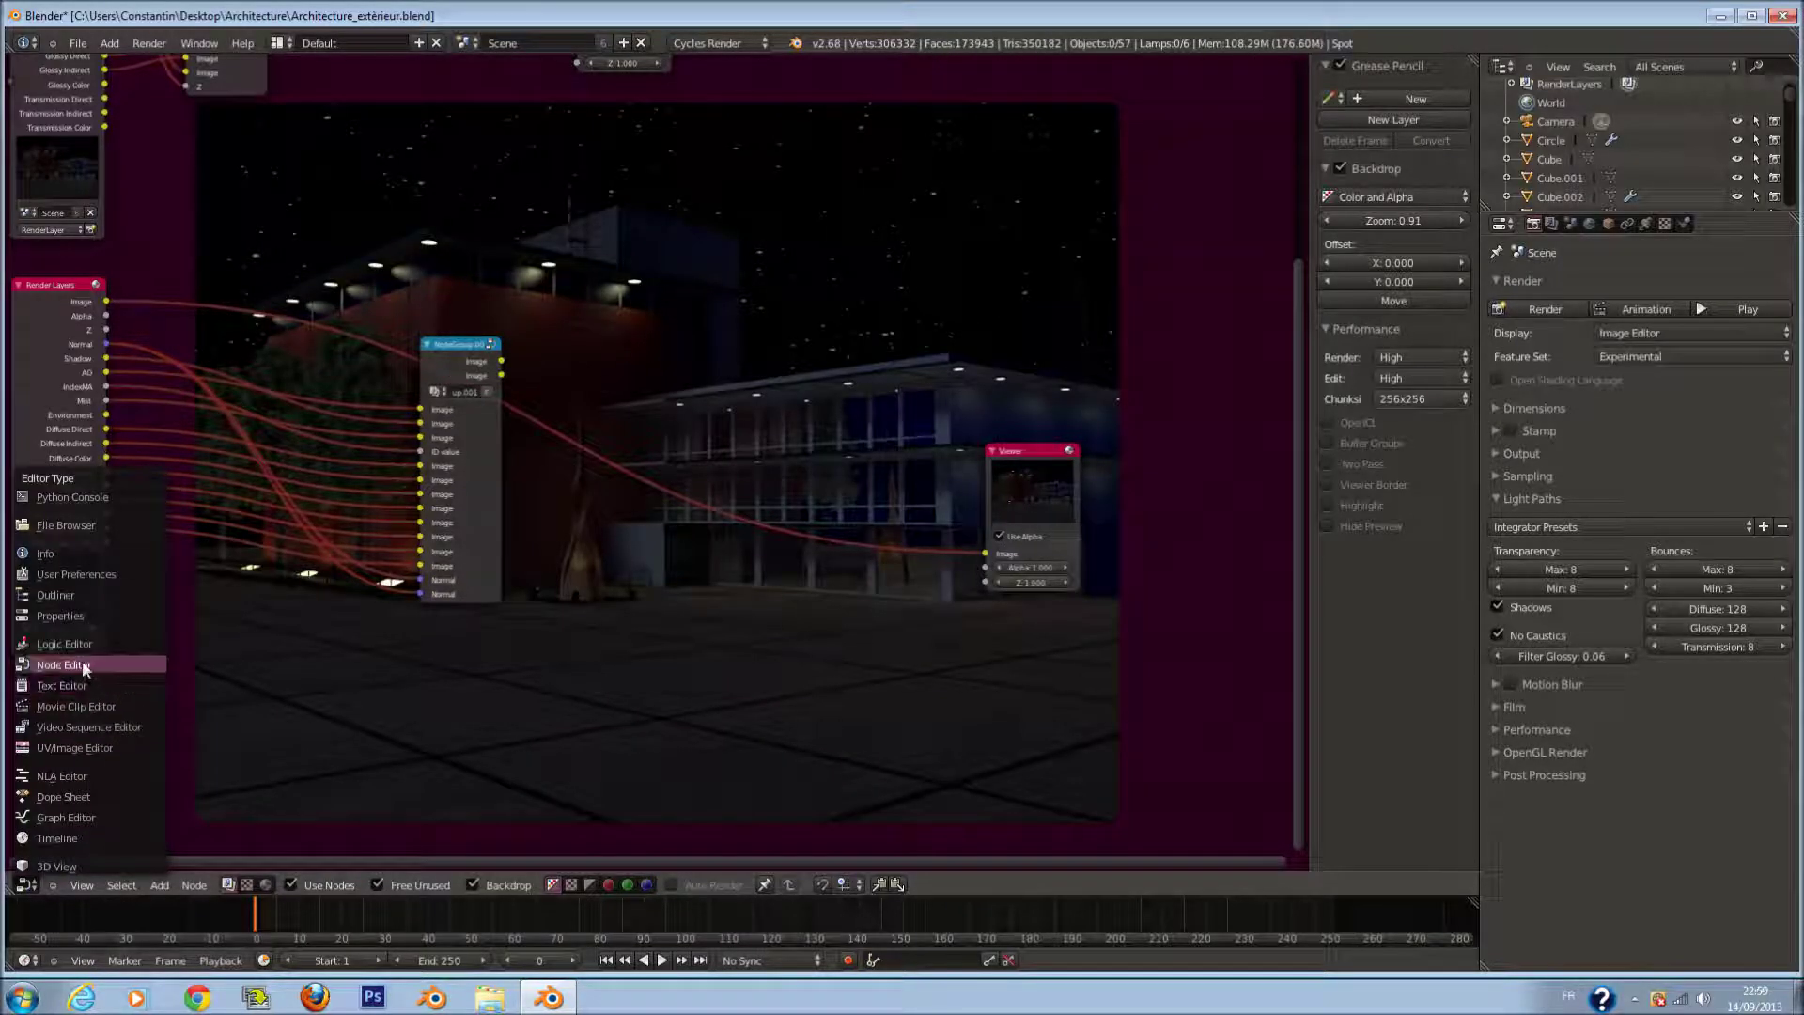
pyautogui.click(68, 747)
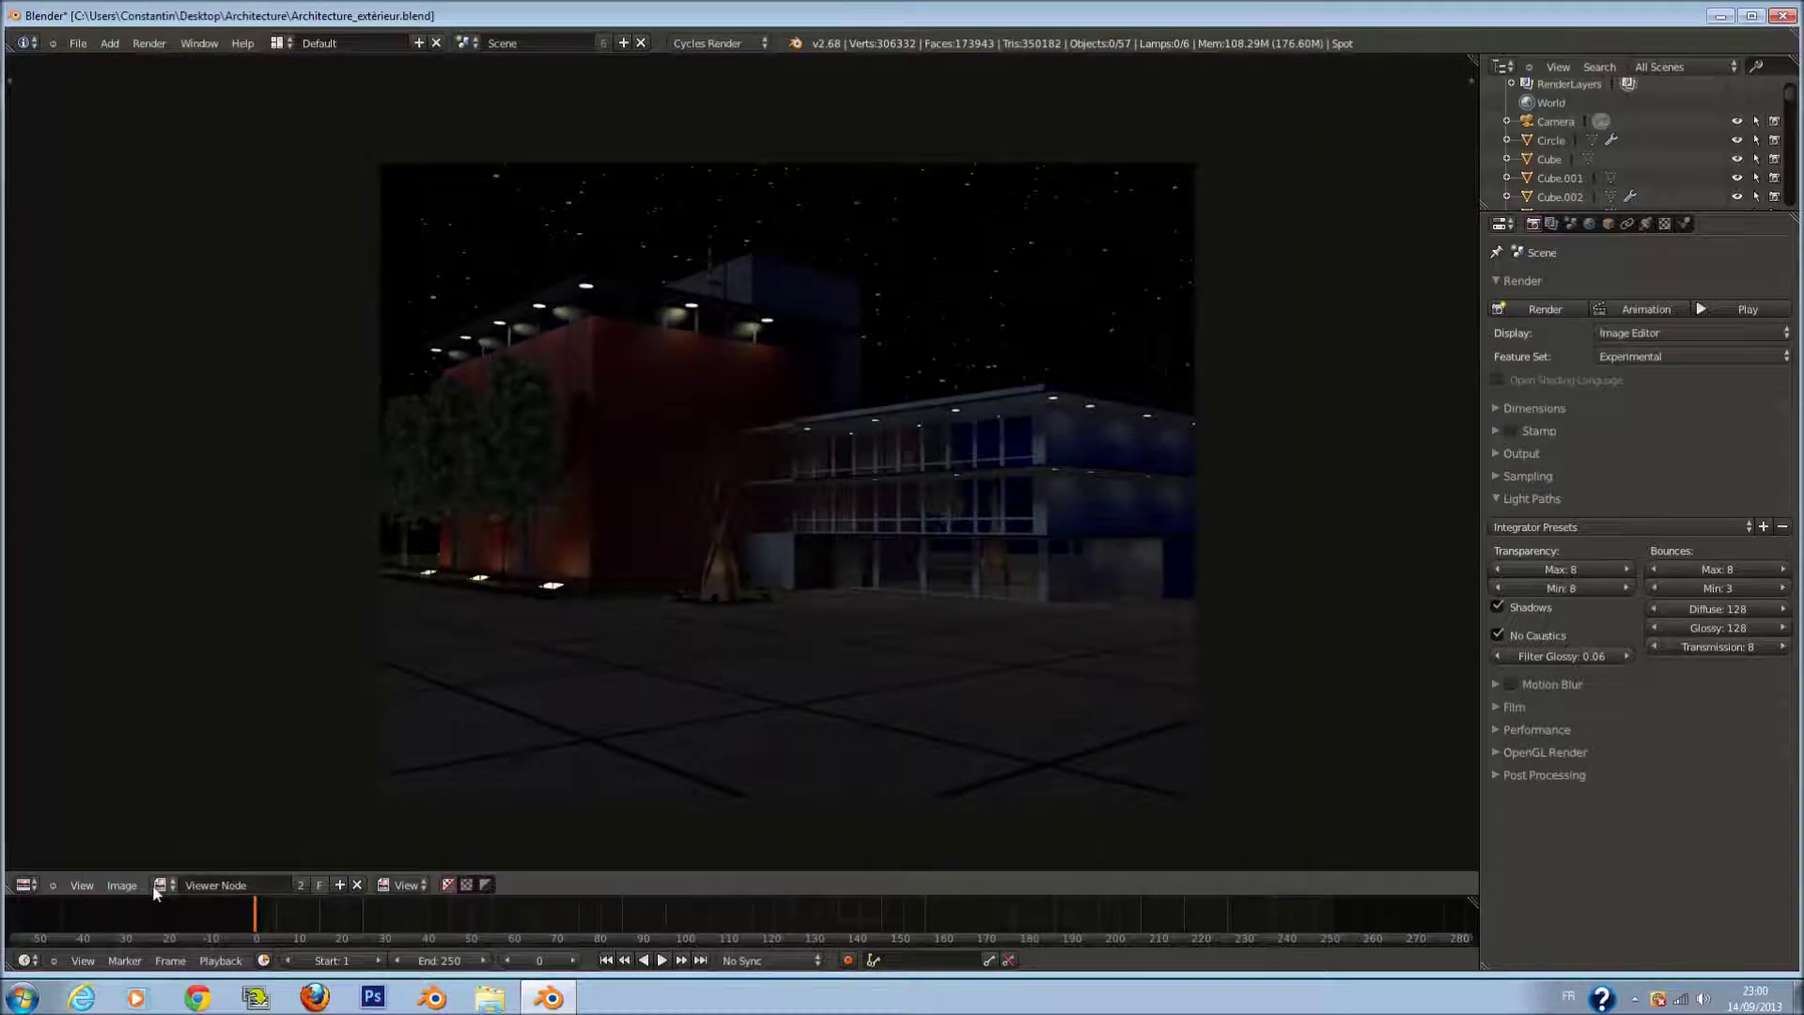
# - Save the night render as D.png at 100% compression, then open Nuit_architecture.png in Photoshop
pyautogui.click(122, 885)
pyautogui.click(174, 801)
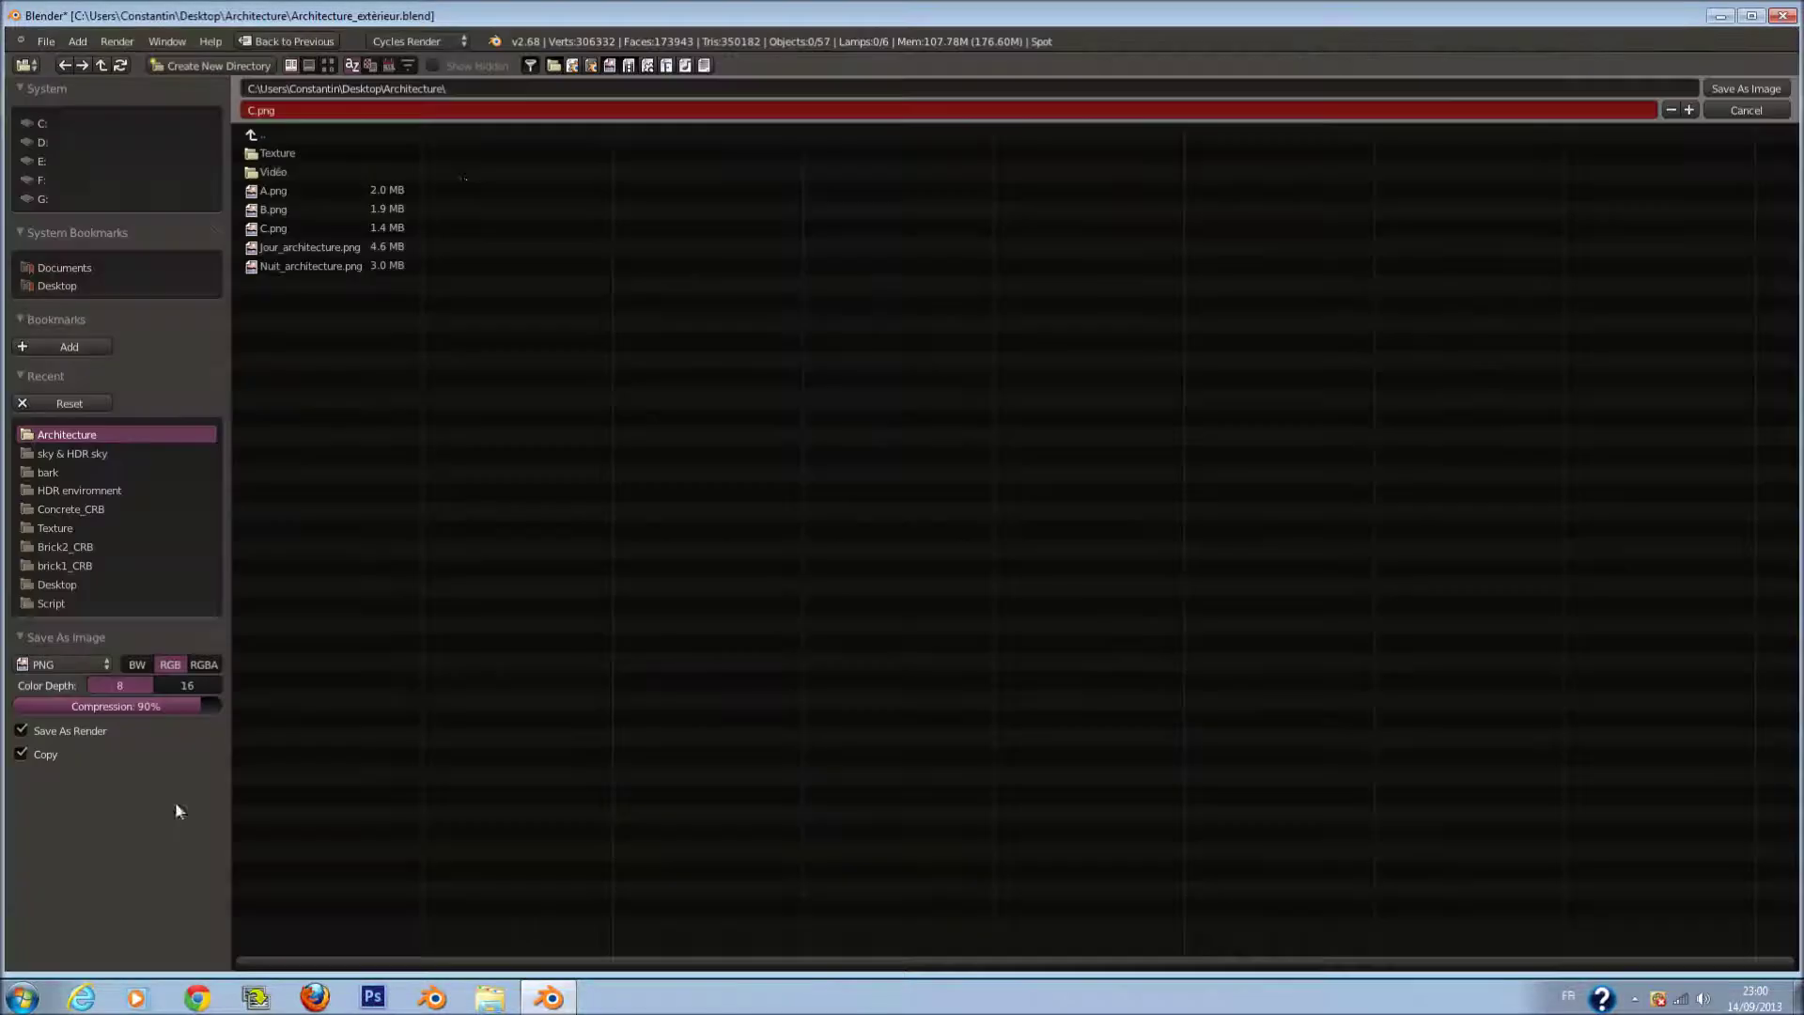
pyautogui.click(408, 114)
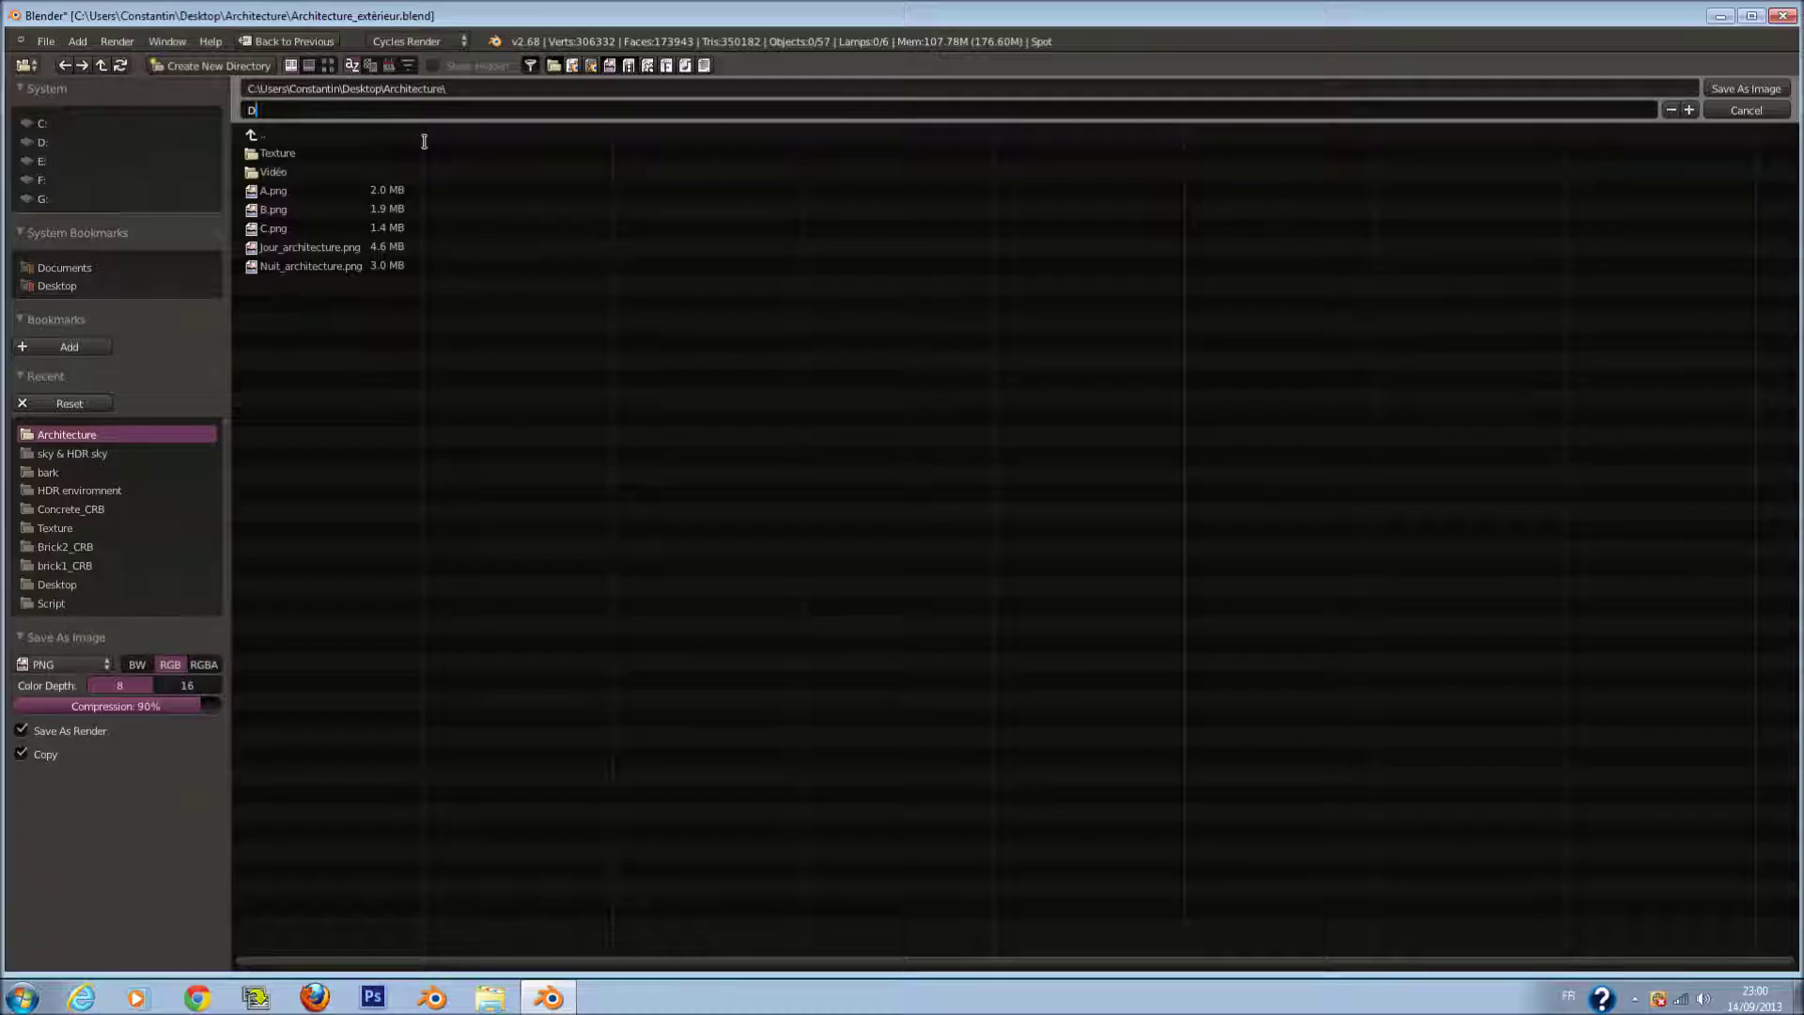
pyautogui.write('D.png')
pyautogui.press('Return')
pyautogui.moveTo(178, 702); pyautogui.dragTo(221, 704)
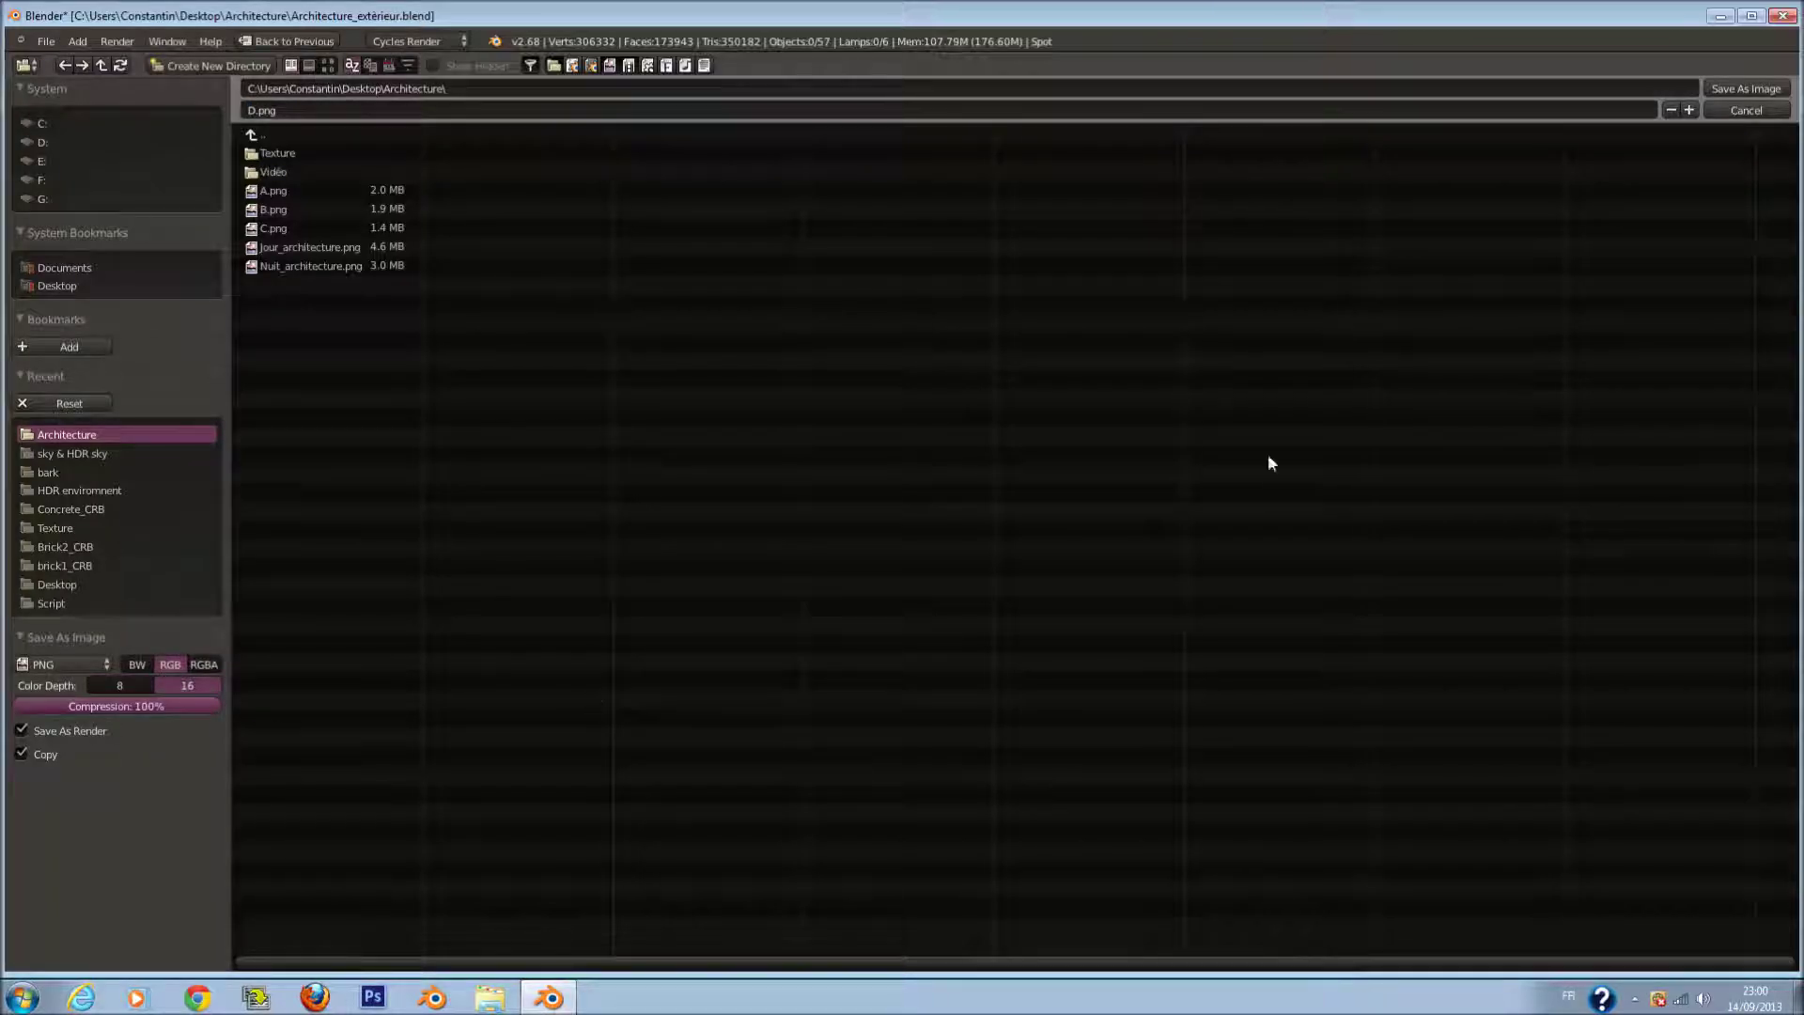
pyautogui.click(1743, 98)
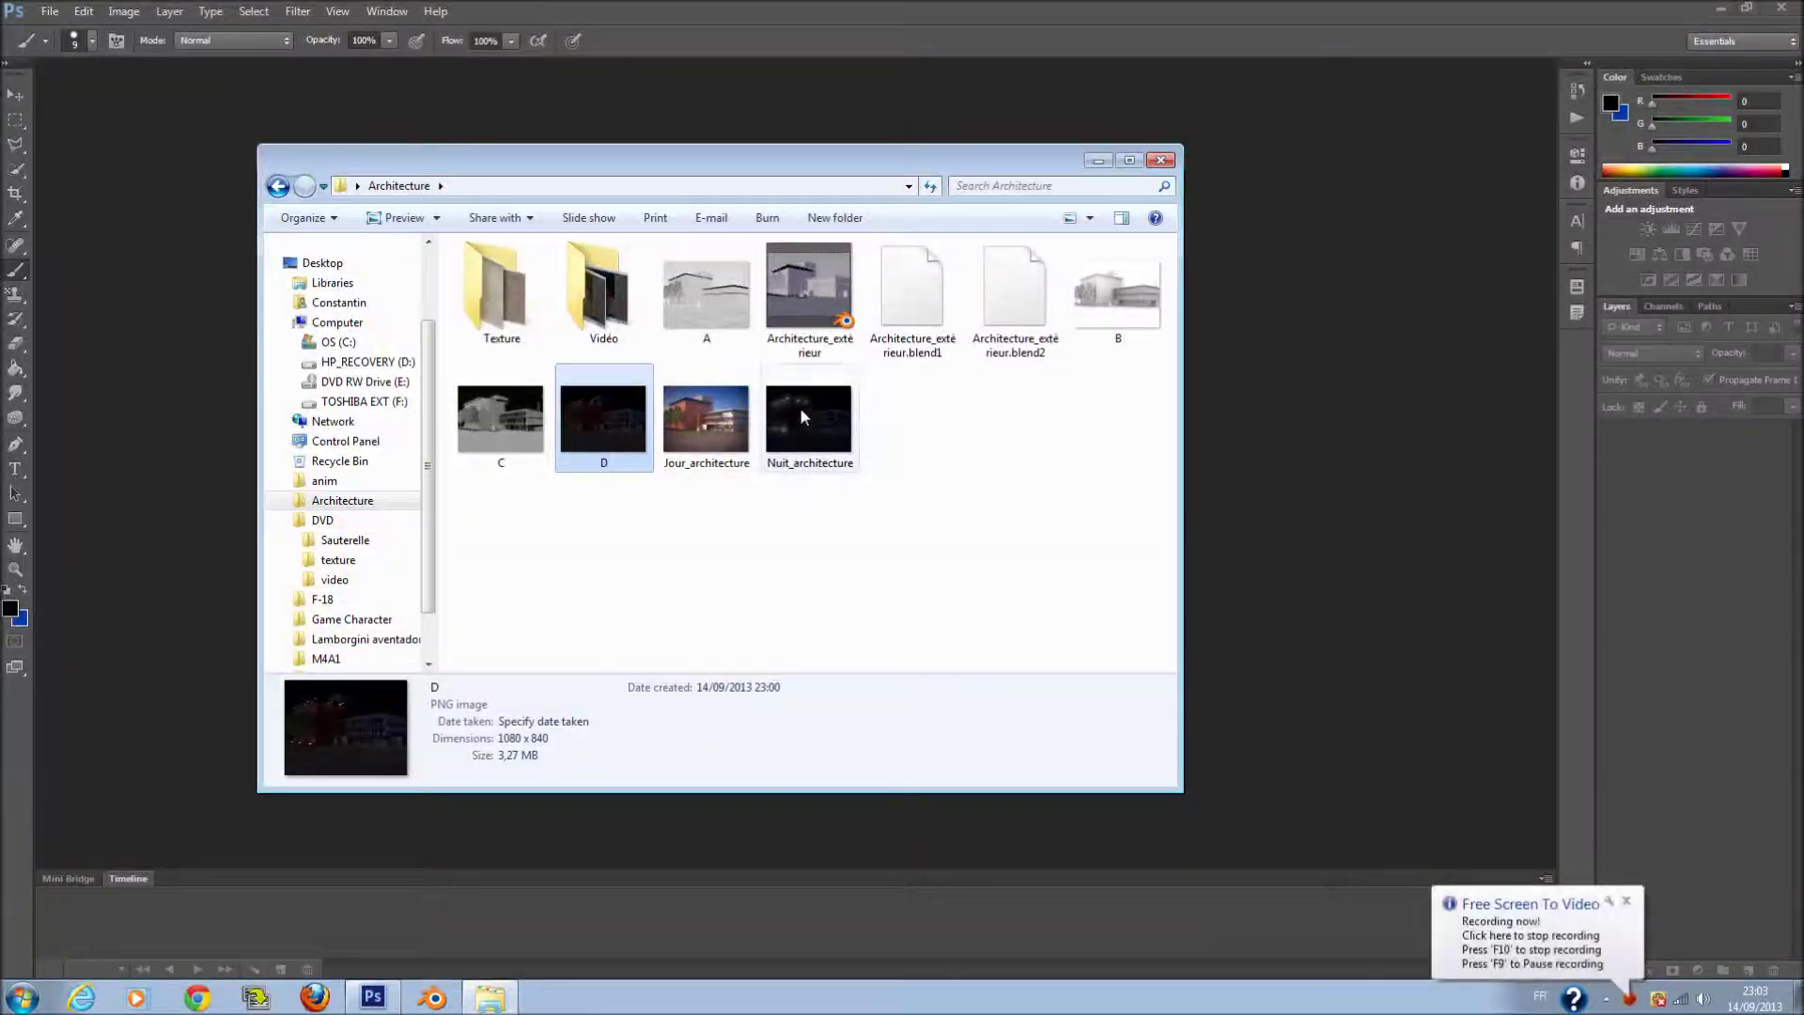
pyautogui.moveTo(799, 408)
pyautogui.mouseDown()
pyautogui.moveTo(935, 522)
pyautogui.moveTo(1250, 548)
pyautogui.mouseUp()
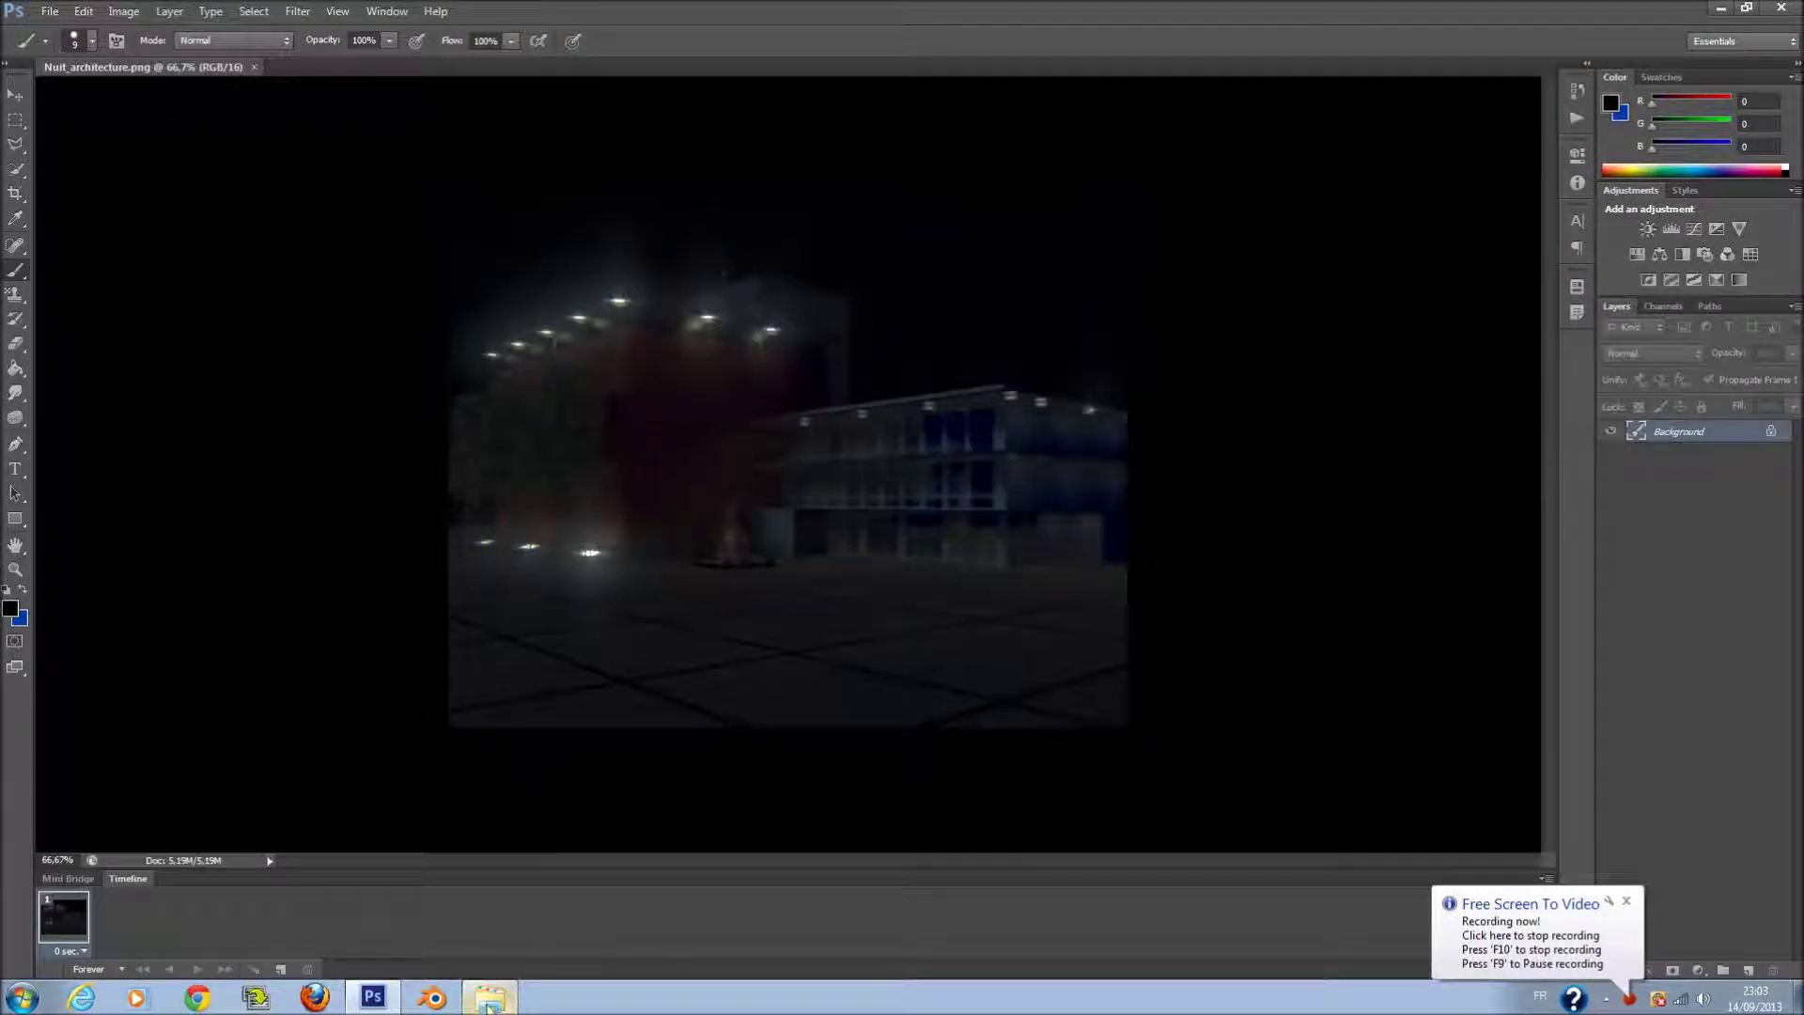
# - Place B.png as a new layer over the Nuit_architecture night image
pyautogui.click(490, 996)
pyautogui.moveTo(1098, 278); pyautogui.dragTo(1202, 404)
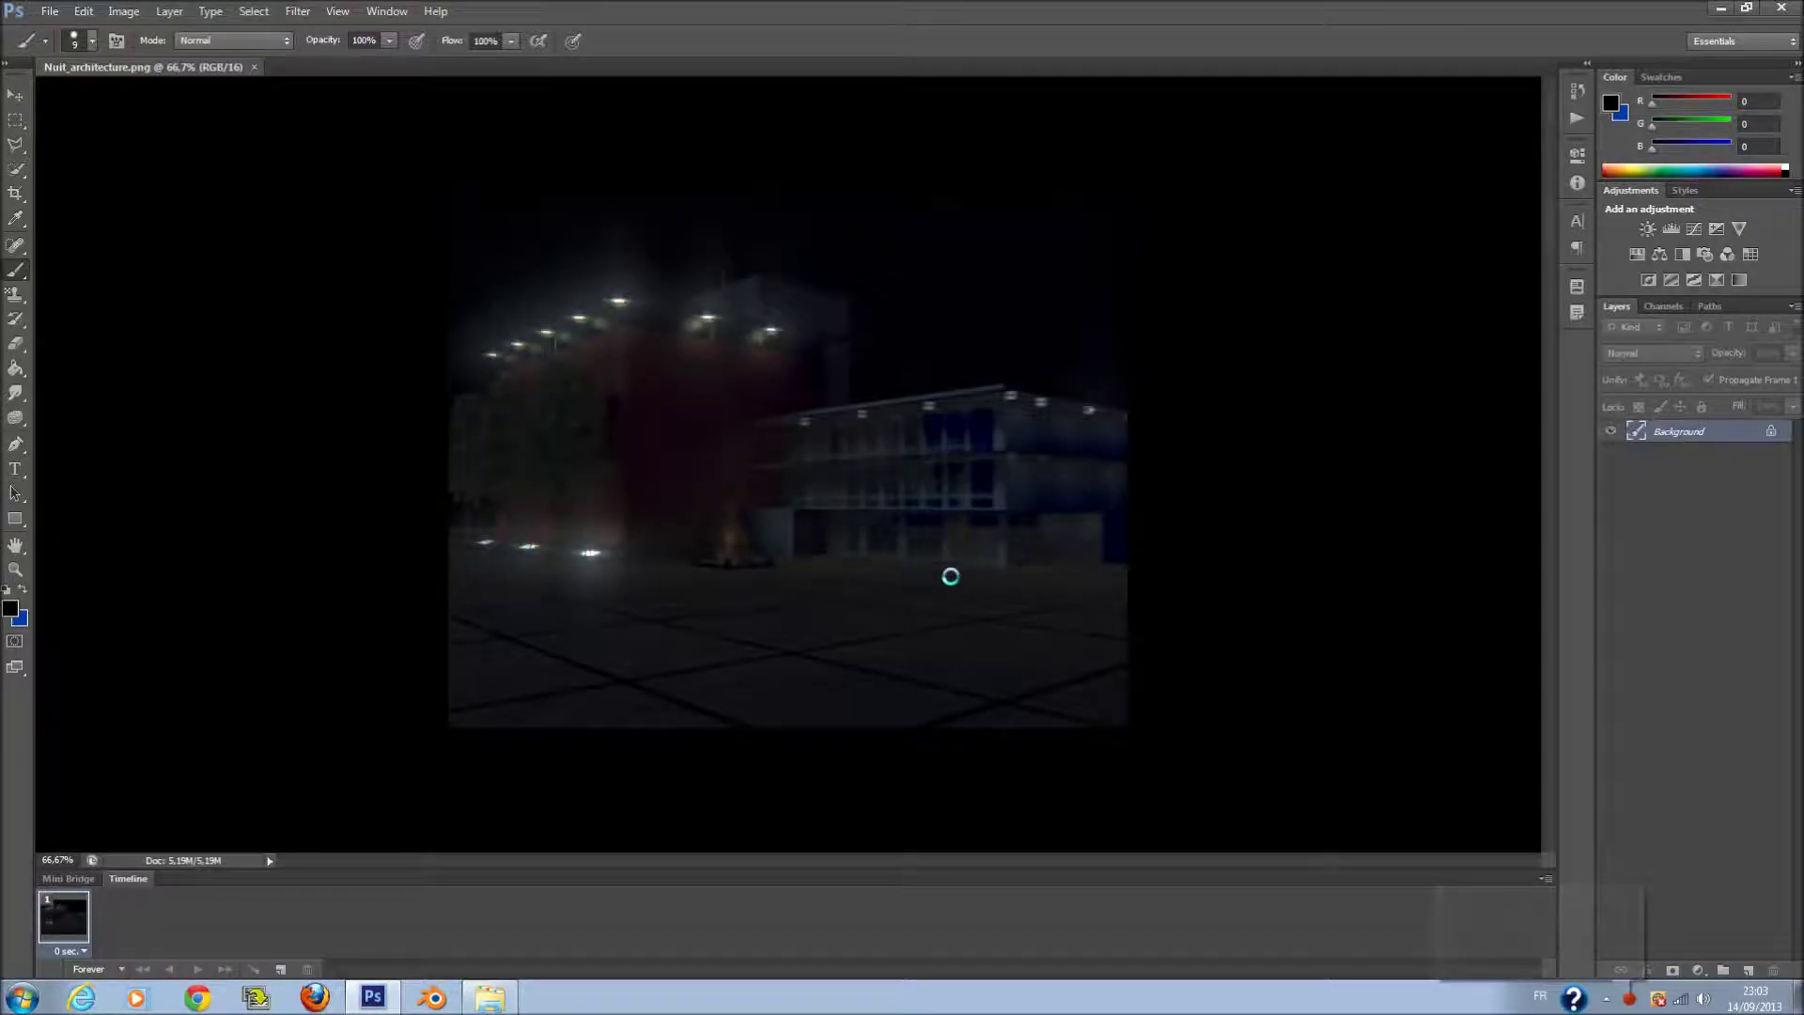
pyautogui.moveTo(941, 544)
pyautogui.mouseDown()
pyautogui.moveTo(851, 536)
pyautogui.moveTo(966, 559)
pyautogui.moveTo(950, 555)
pyautogui.mouseUp()
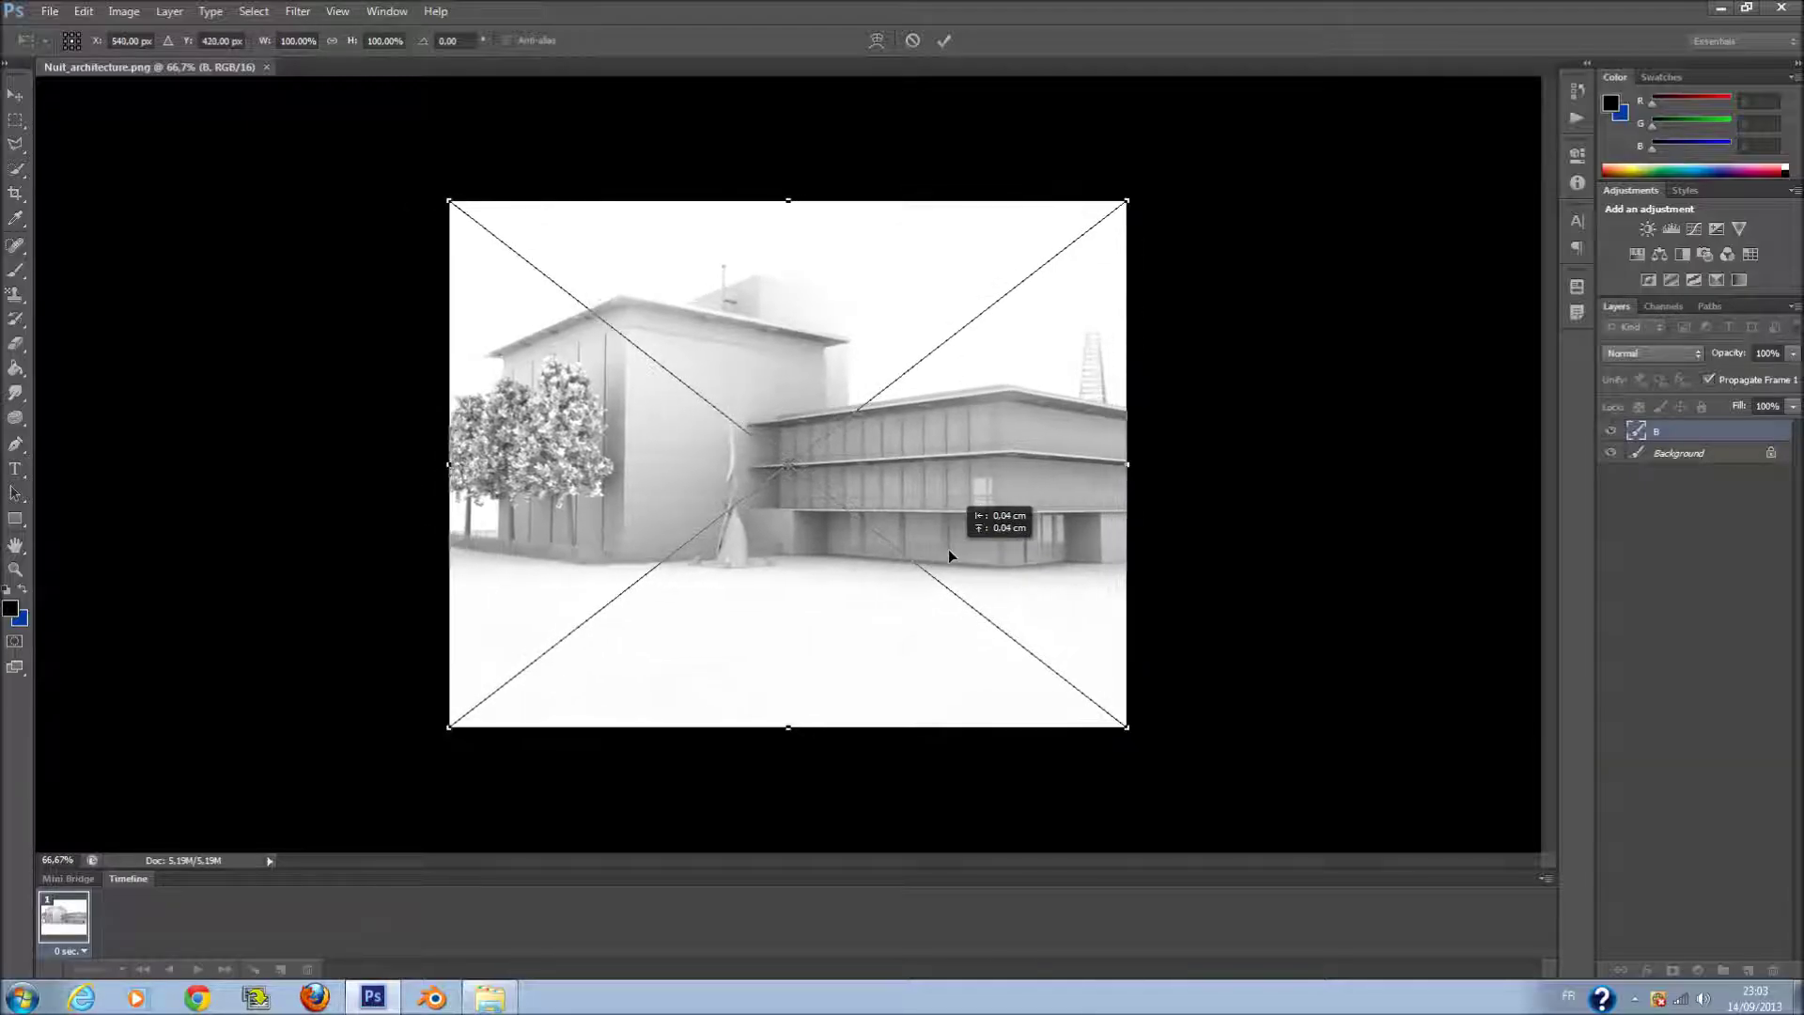
# - Commit layer B and place render C as an aligned layer
pyautogui.moveTo(950, 549); pyautogui.dragTo(939, 545)
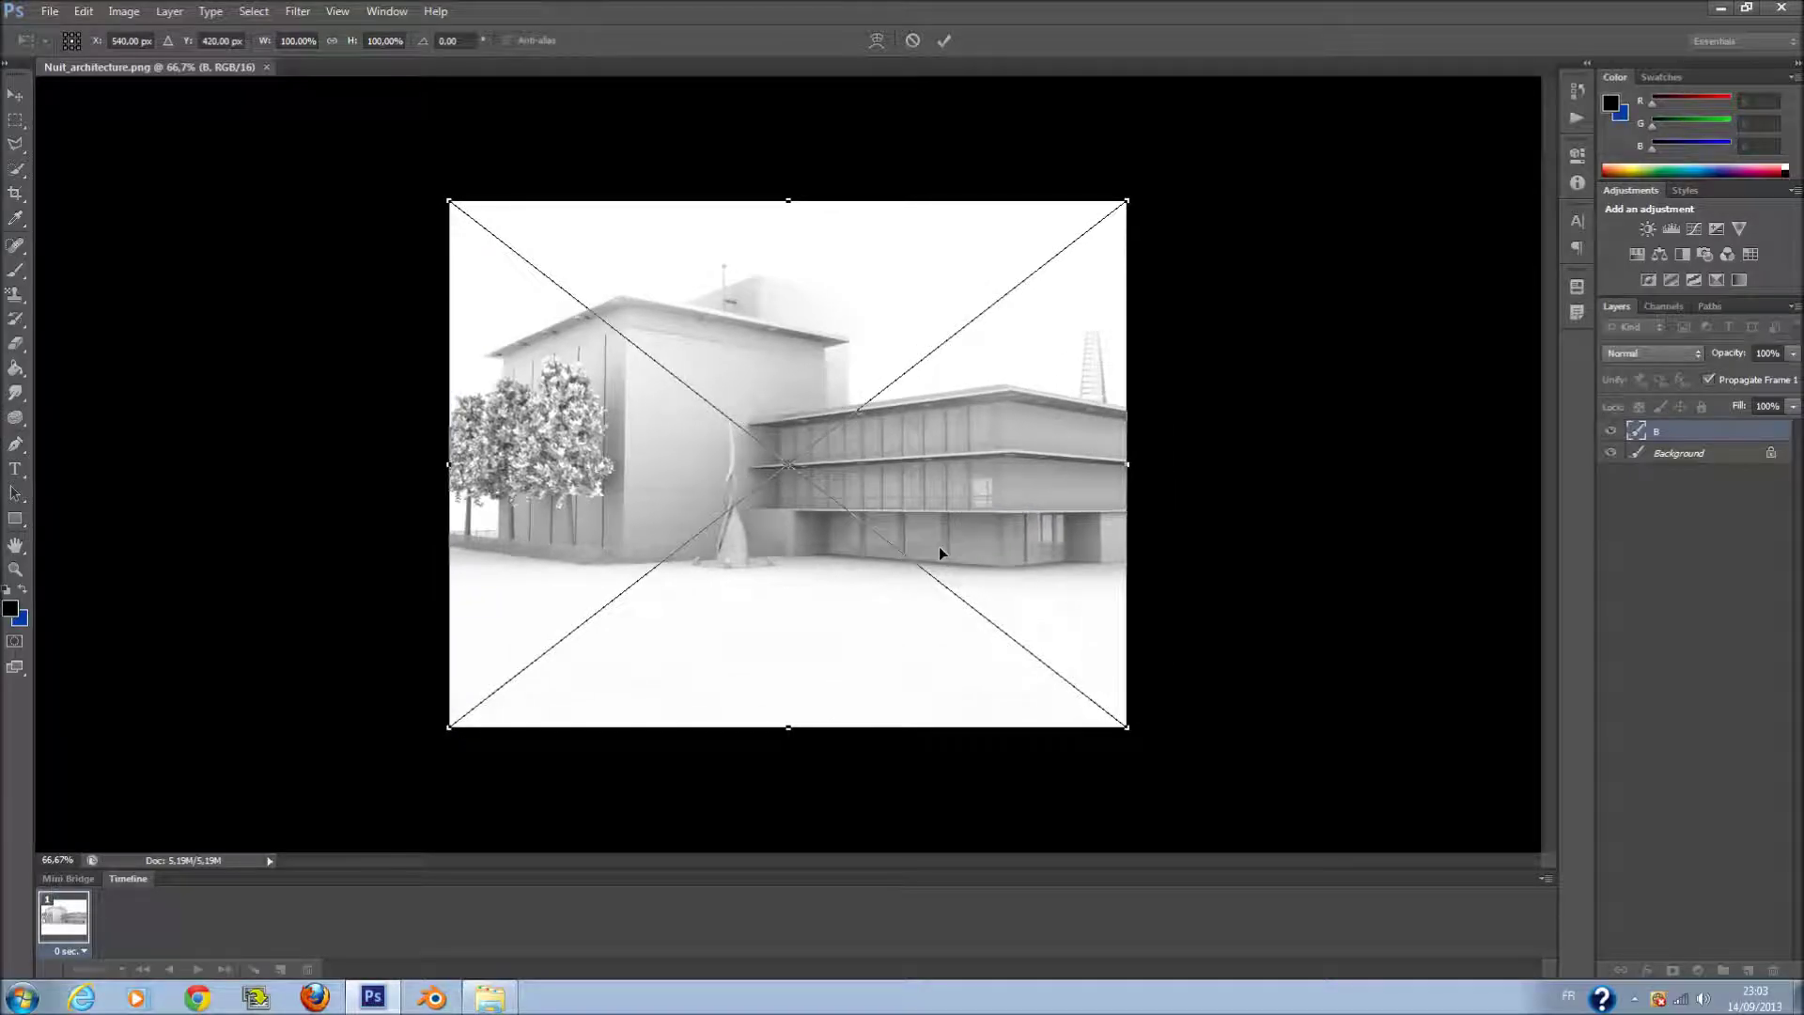
pyautogui.press('Return')
pyautogui.click(498, 997)
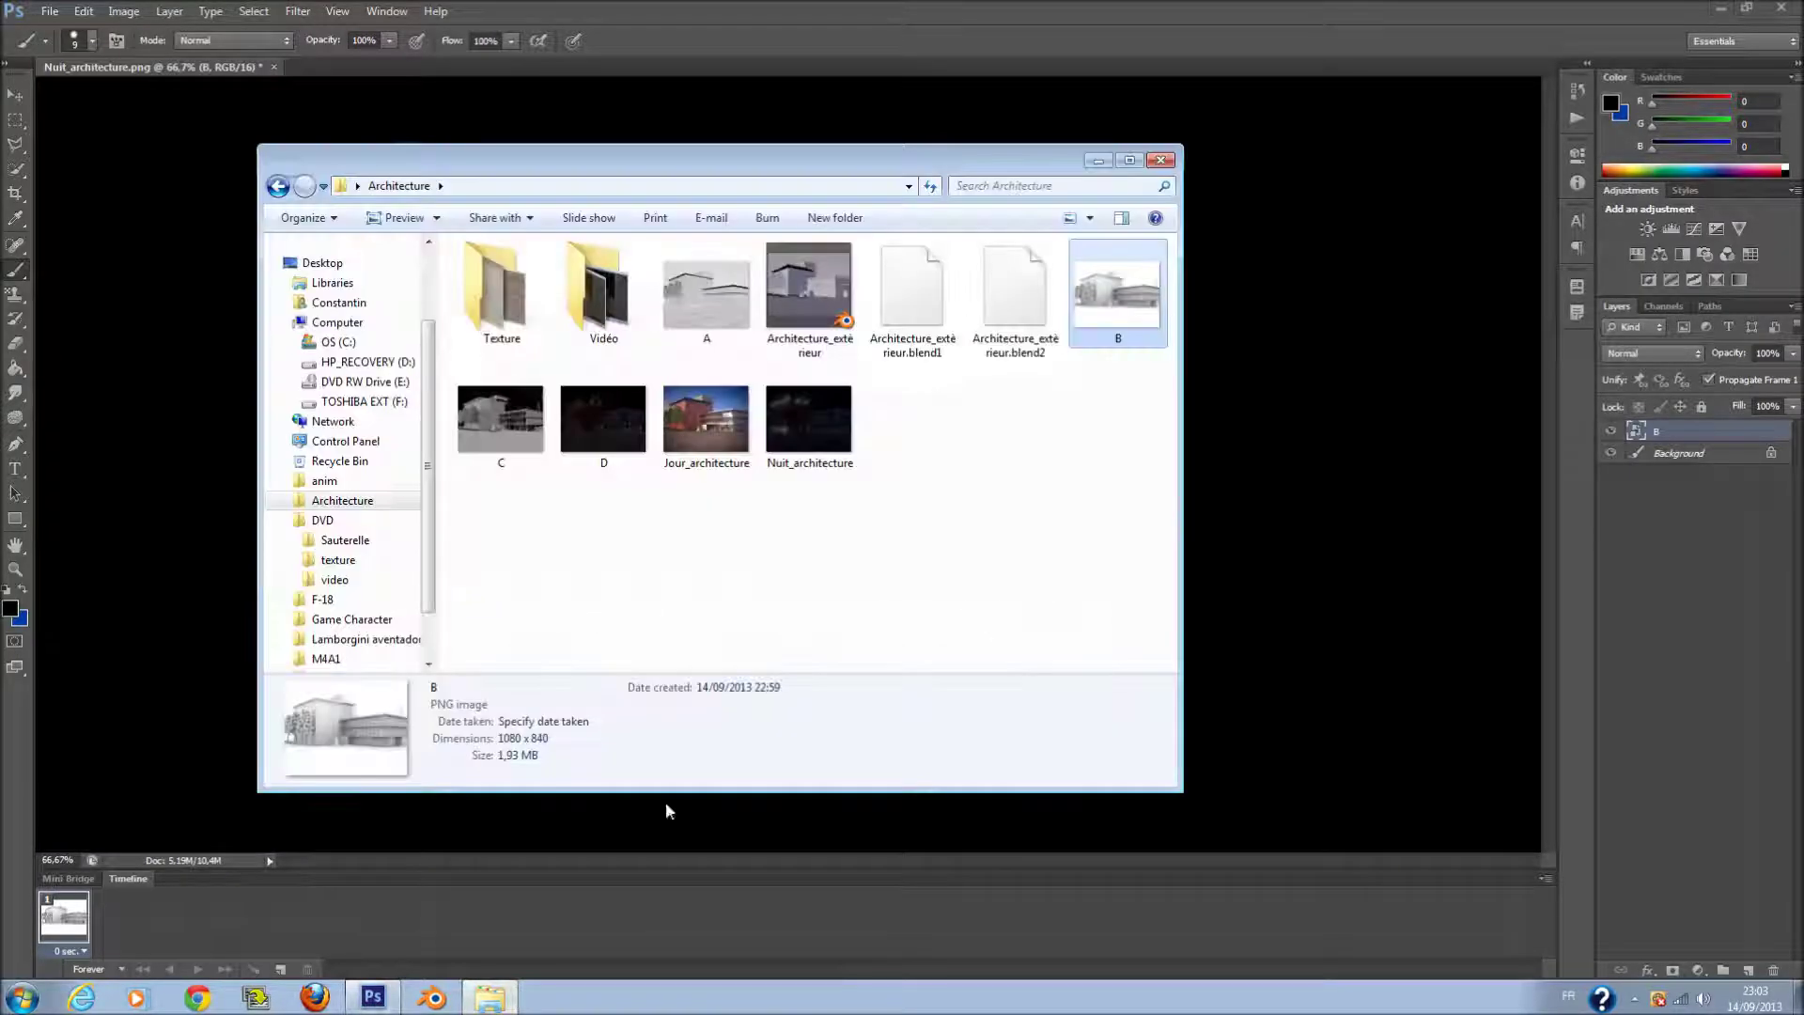
pyautogui.moveTo(516, 403); pyautogui.dragTo(1350, 630)
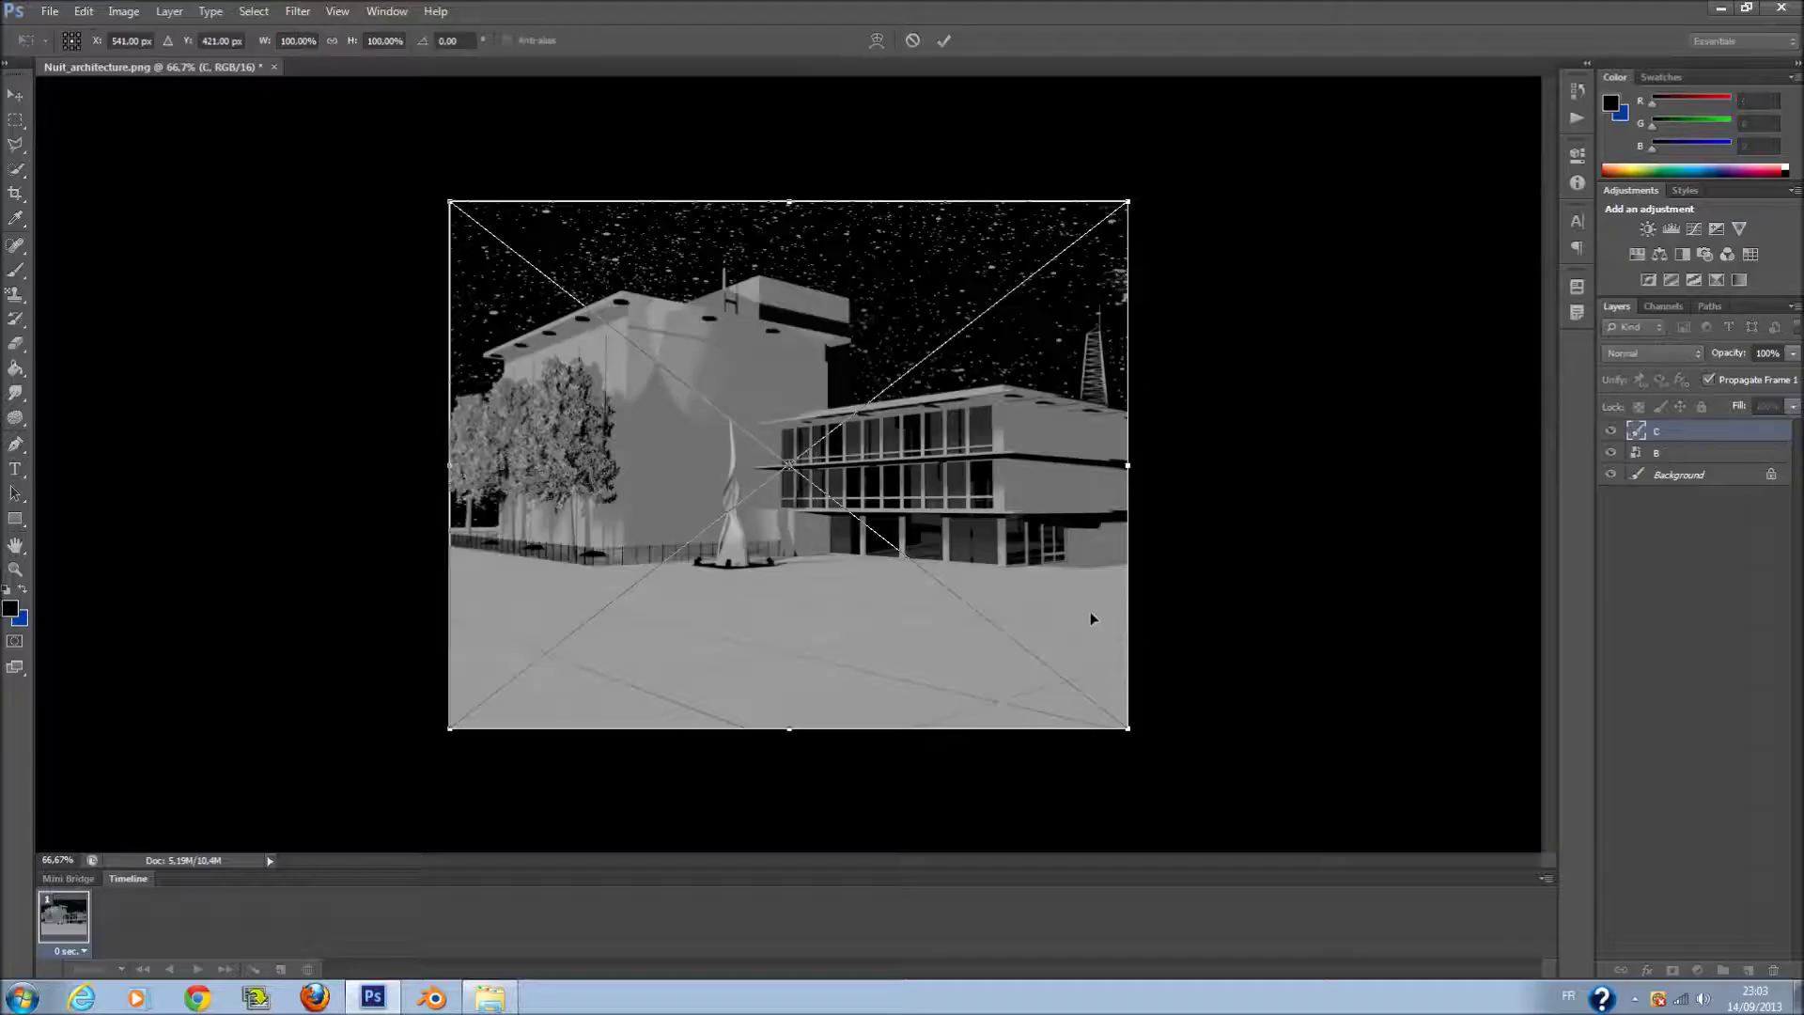
pyautogui.moveTo(902, 517); pyautogui.dragTo(850, 483)
pyautogui.press('Return')
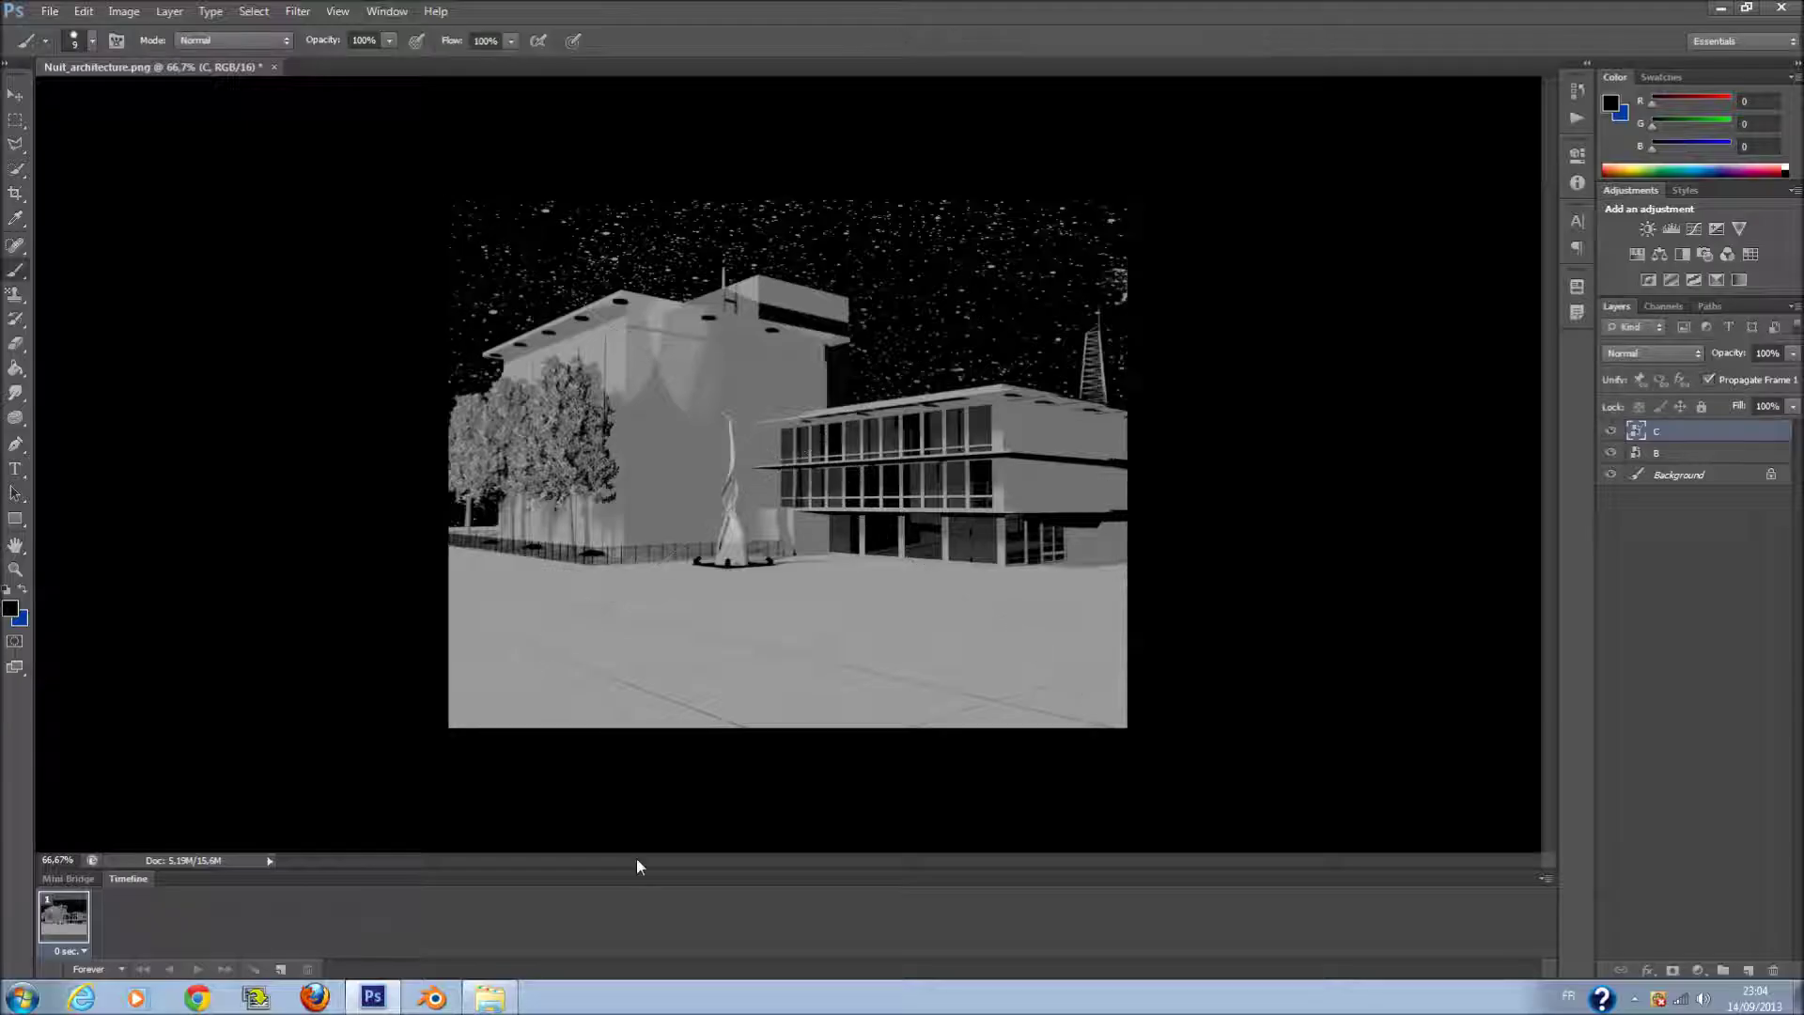
# - Place renders D and A as aligned layers, then move A just above Background
pyautogui.click(515, 986)
pyautogui.moveTo(606, 421)
pyautogui.mouseDown()
pyautogui.moveTo(1264, 620)
pyautogui.moveTo(1238, 613)
pyautogui.mouseUp()
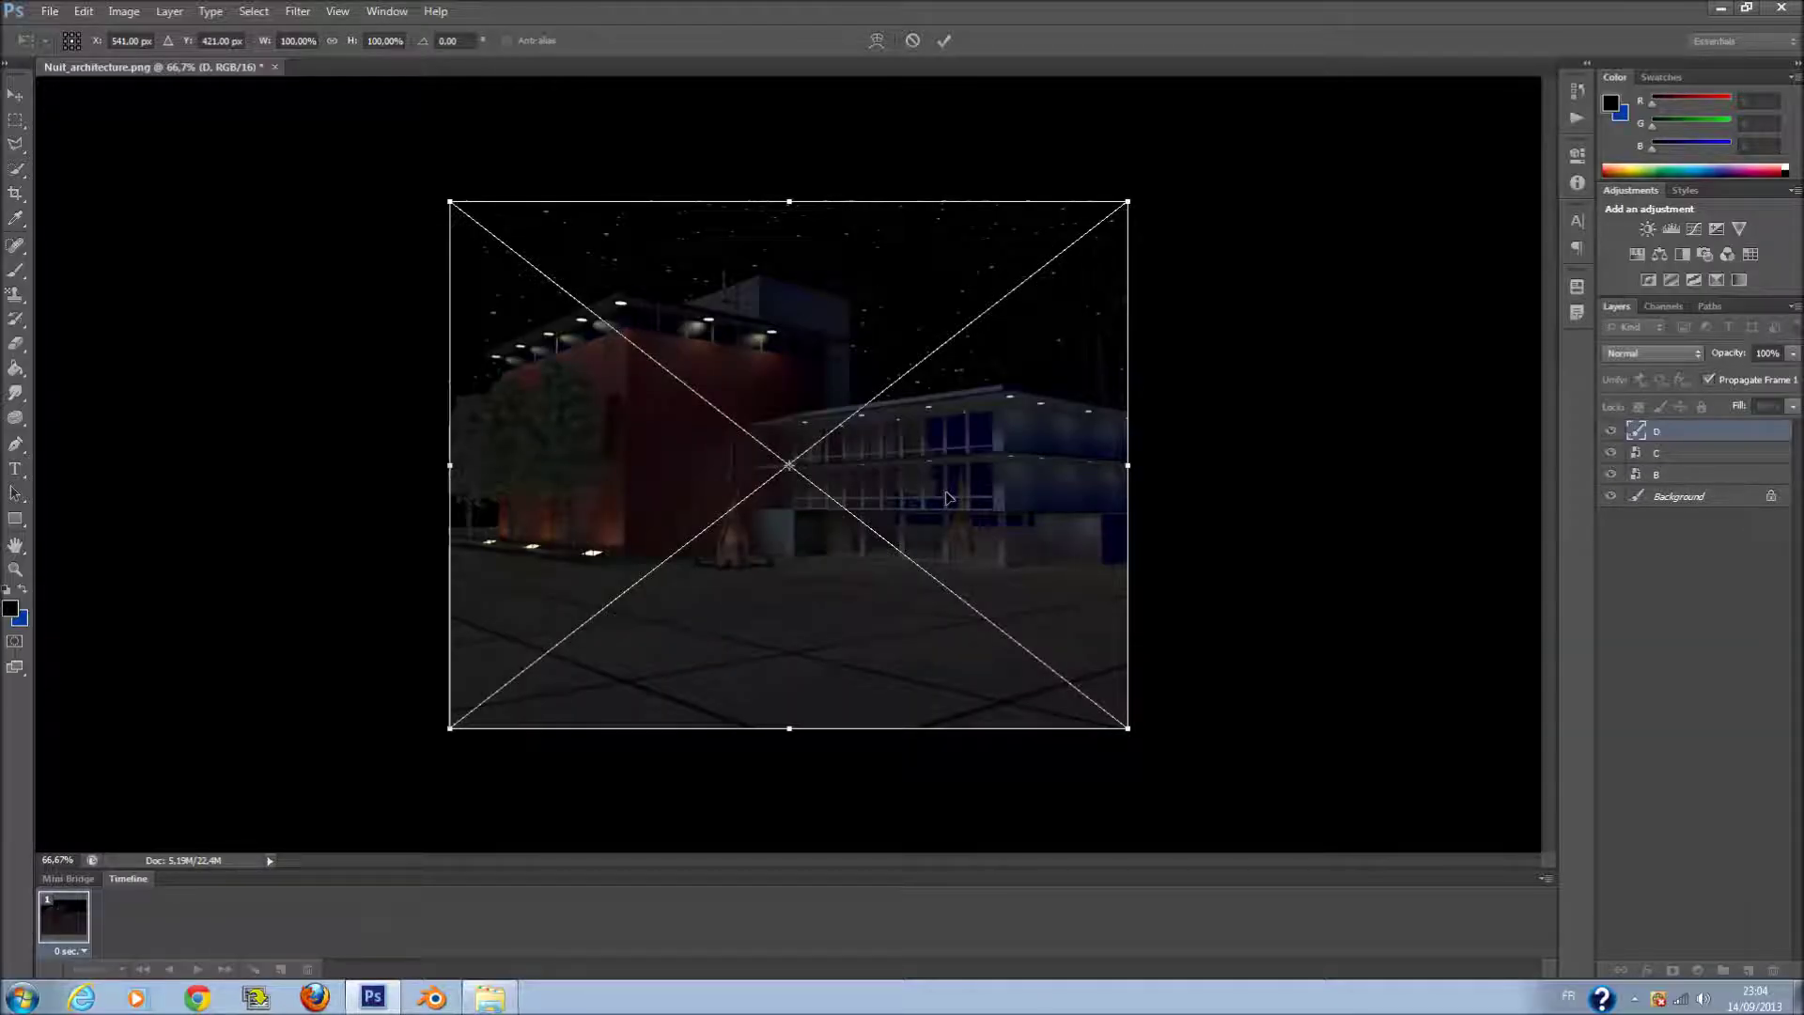
pyautogui.moveTo(947, 498); pyautogui.dragTo(946, 497)
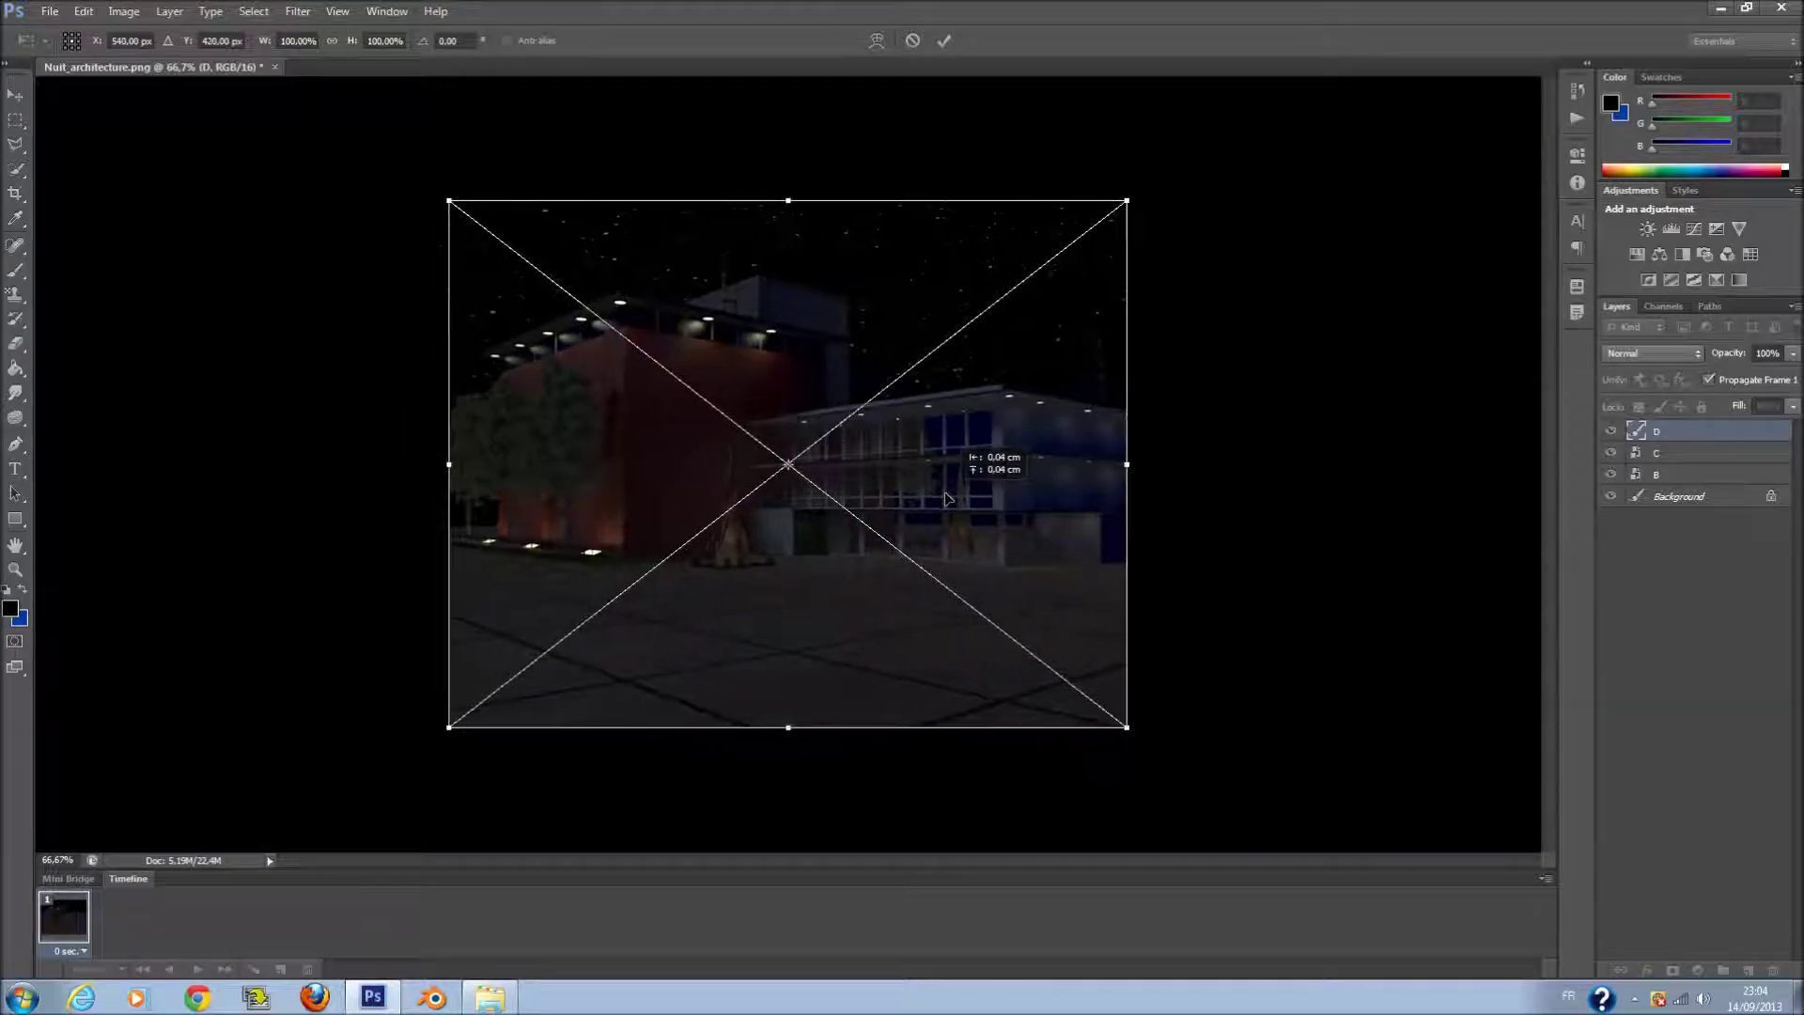
pyautogui.press('Return')
pyautogui.click(488, 999)
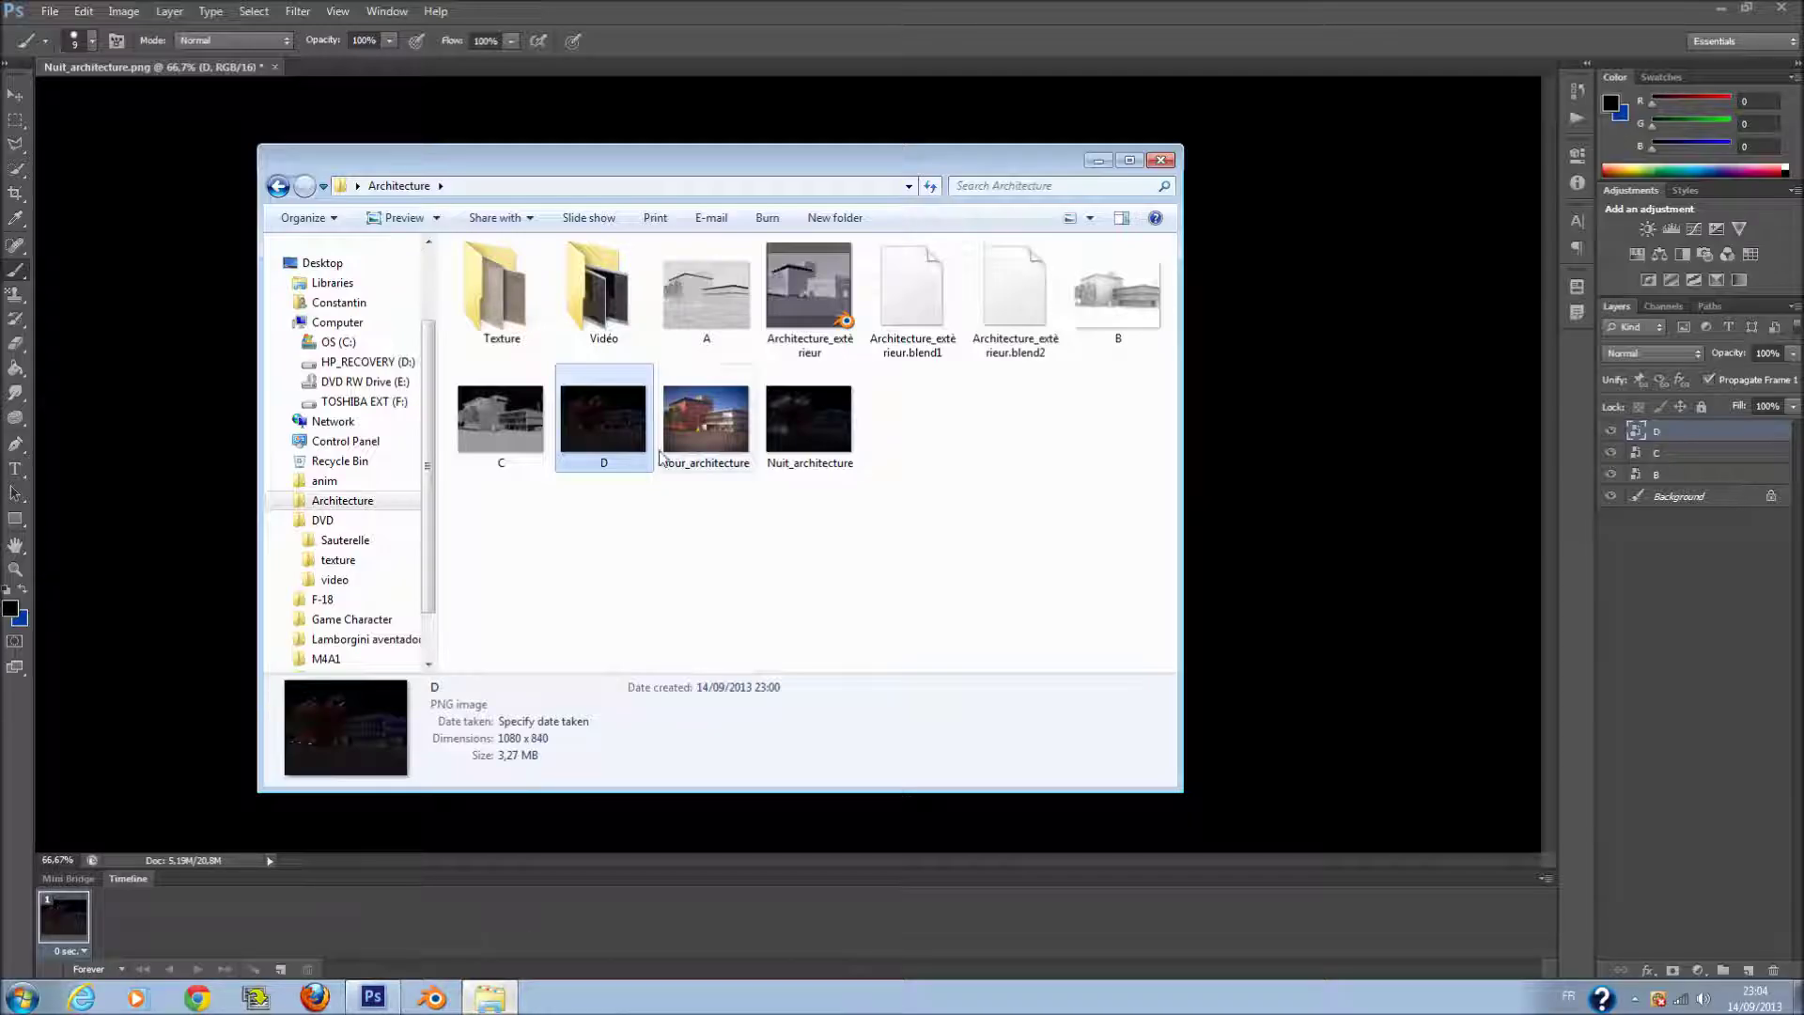
pyautogui.moveTo(706, 286); pyautogui.dragTo(1245, 510)
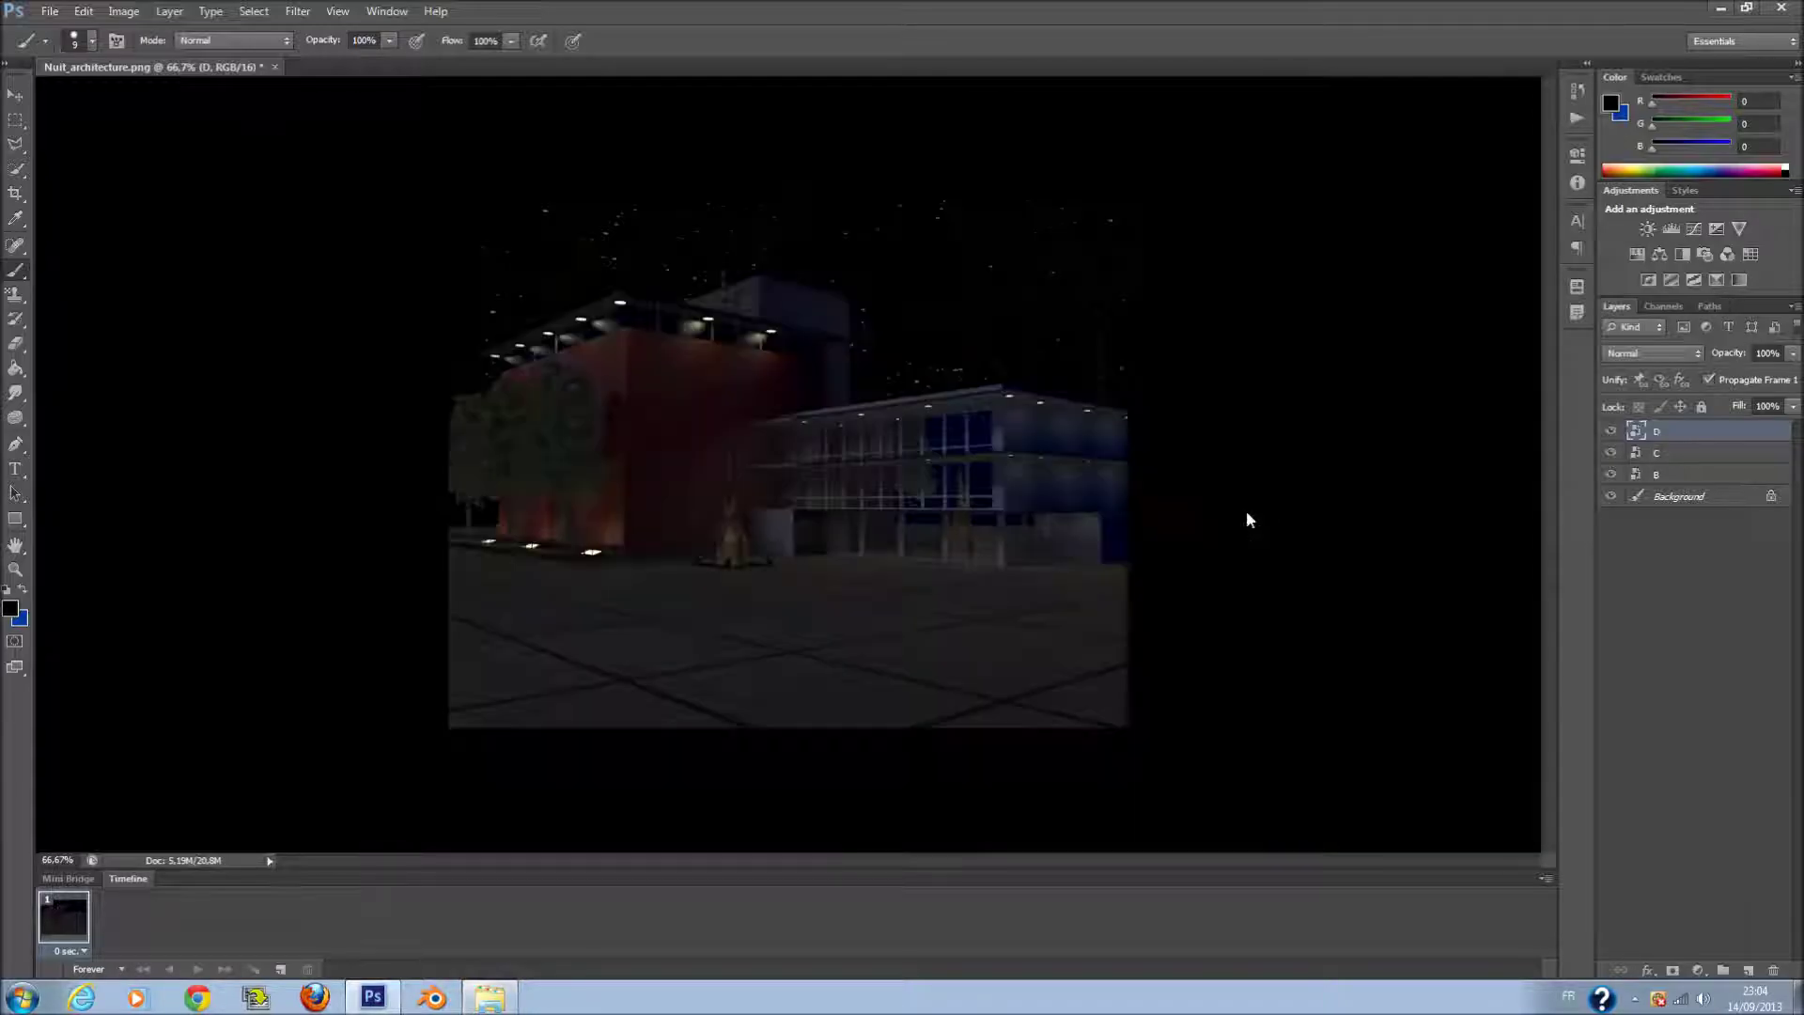
pyautogui.moveTo(941, 504); pyautogui.dragTo(960, 507)
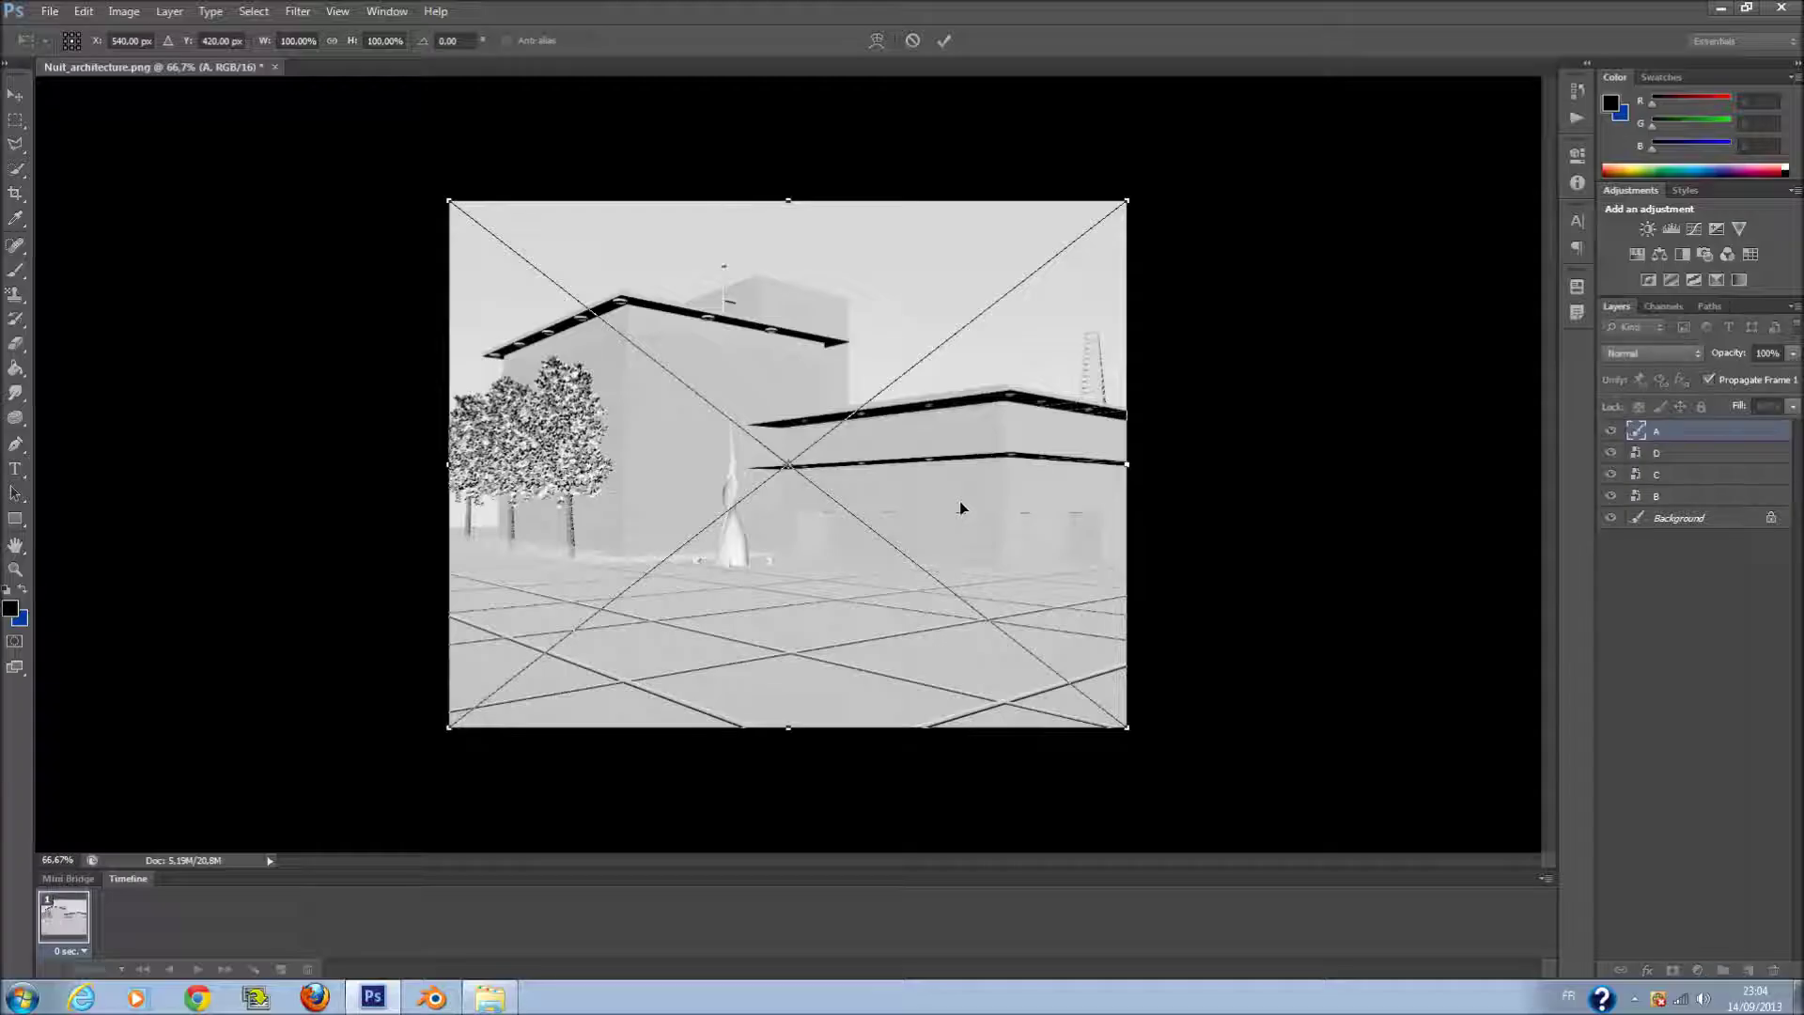
pyautogui.press('Return')
pyautogui.moveTo(1659, 433); pyautogui.dragTo(1685, 509)
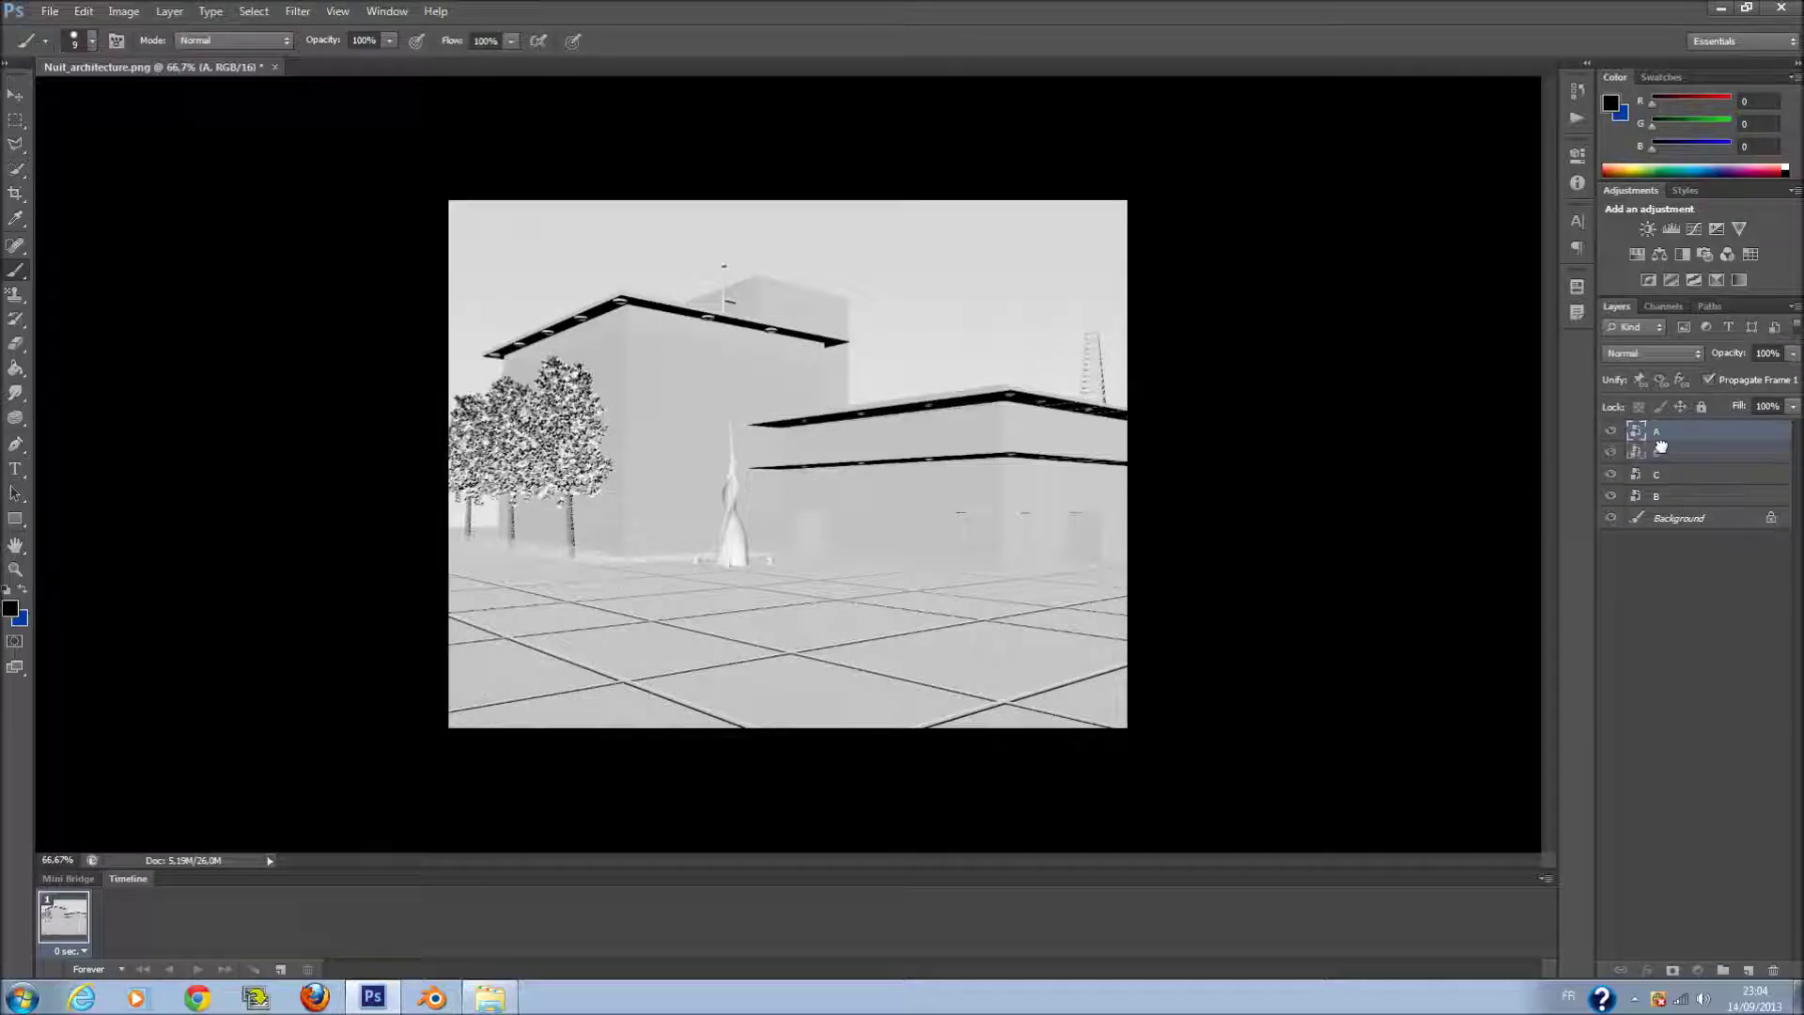
pyautogui.moveTo(1684, 508); pyautogui.dragTo(1645, 504)
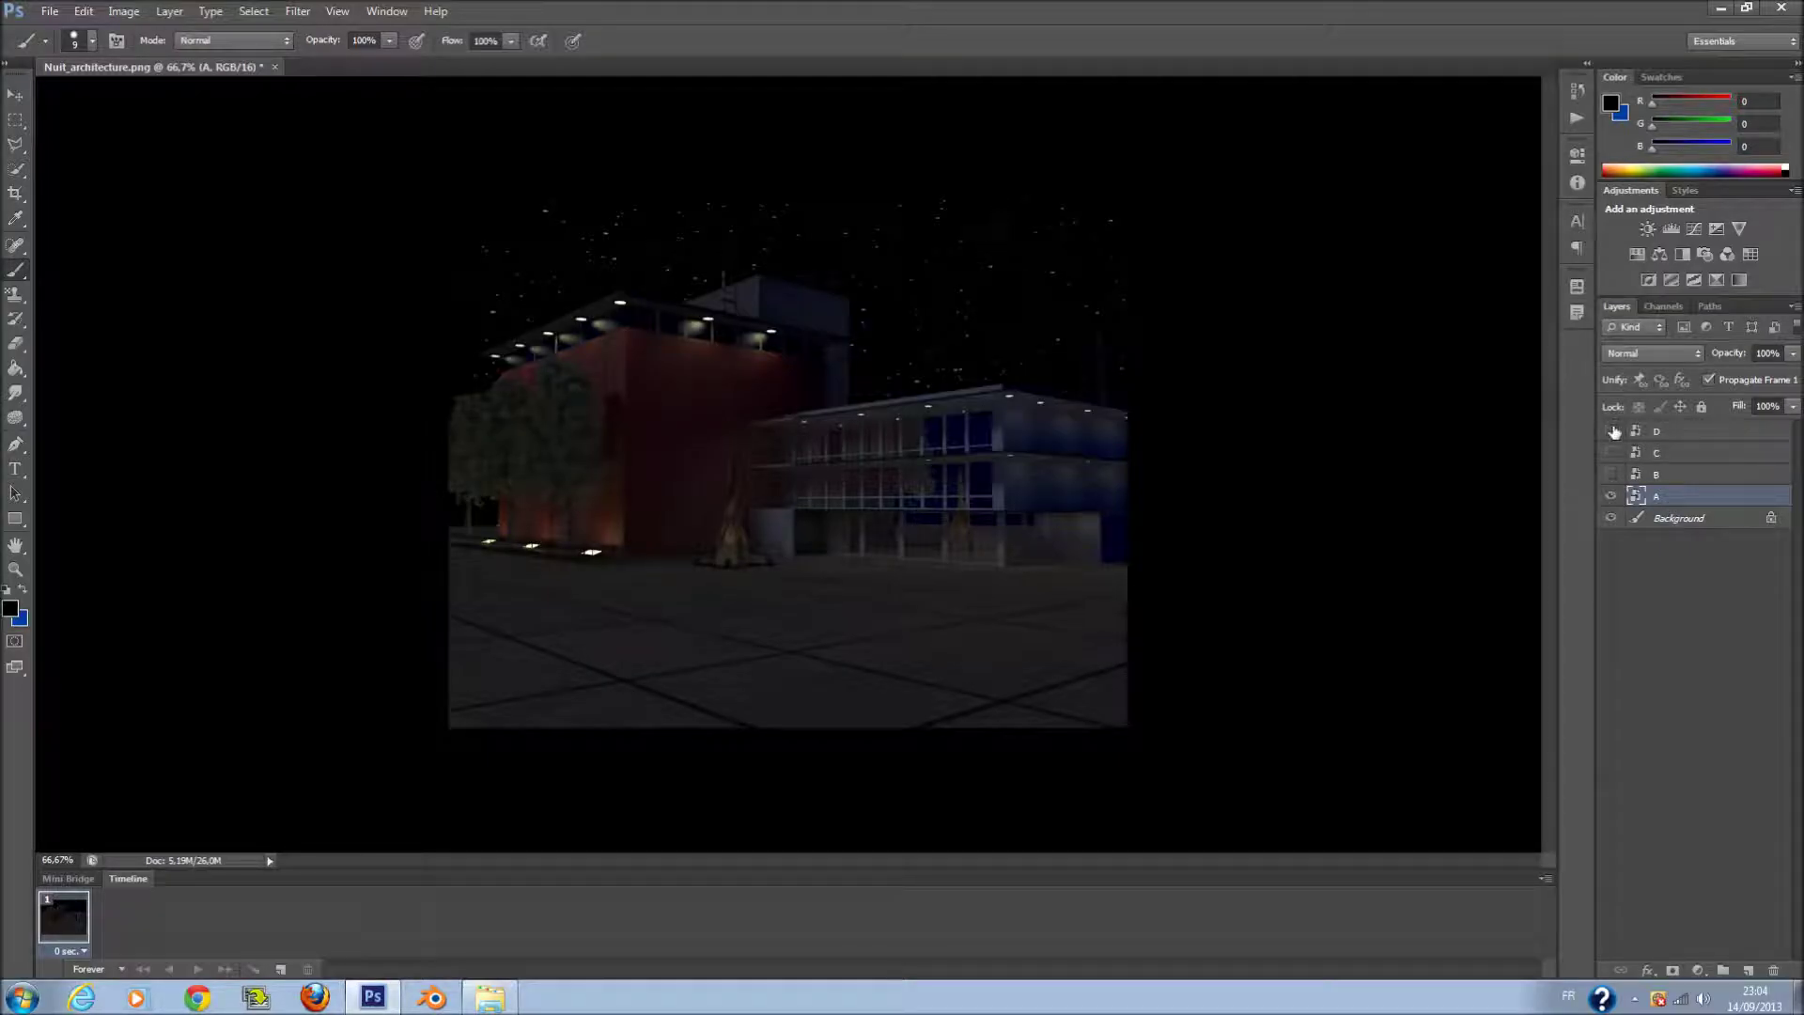
# - Hide layer D and set layer A to Overlay at 10% fill
pyautogui.click(1612, 431)
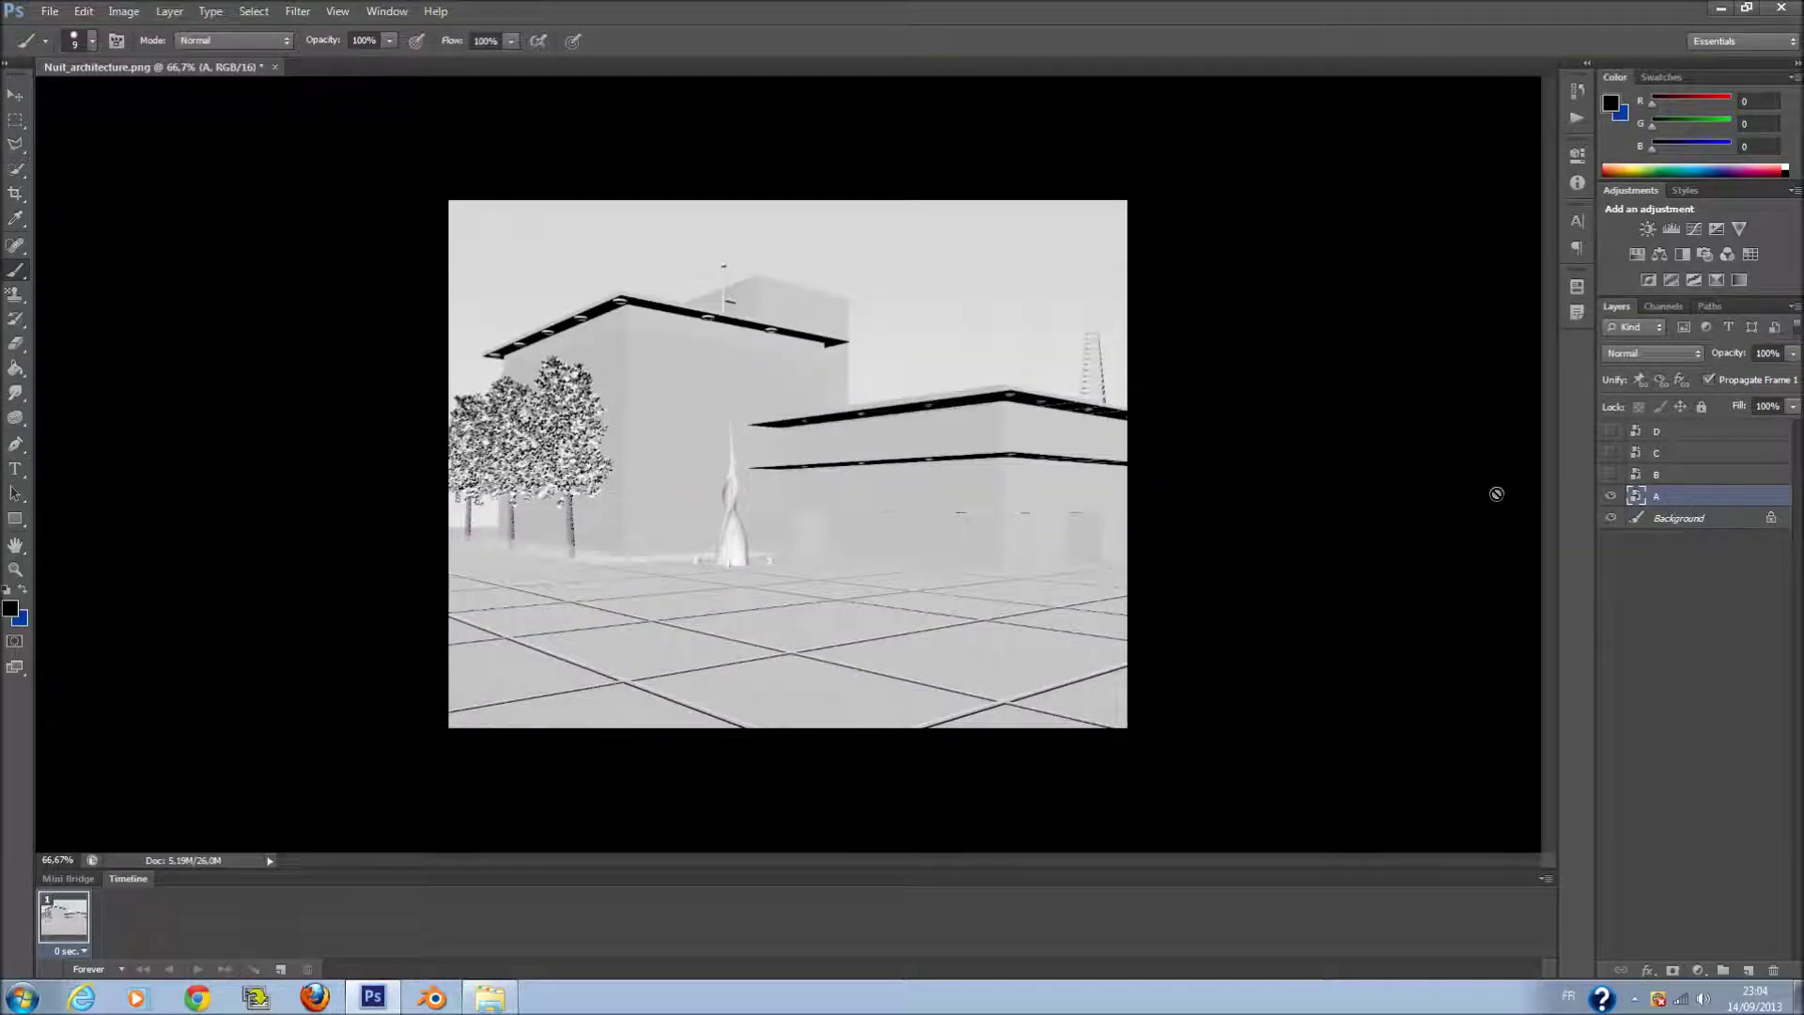
pyautogui.click(1653, 351)
pyautogui.scroll(-1, 1653, 352)
pyautogui.scroll(-1, 1654, 351)
pyautogui.click(1653, 351)
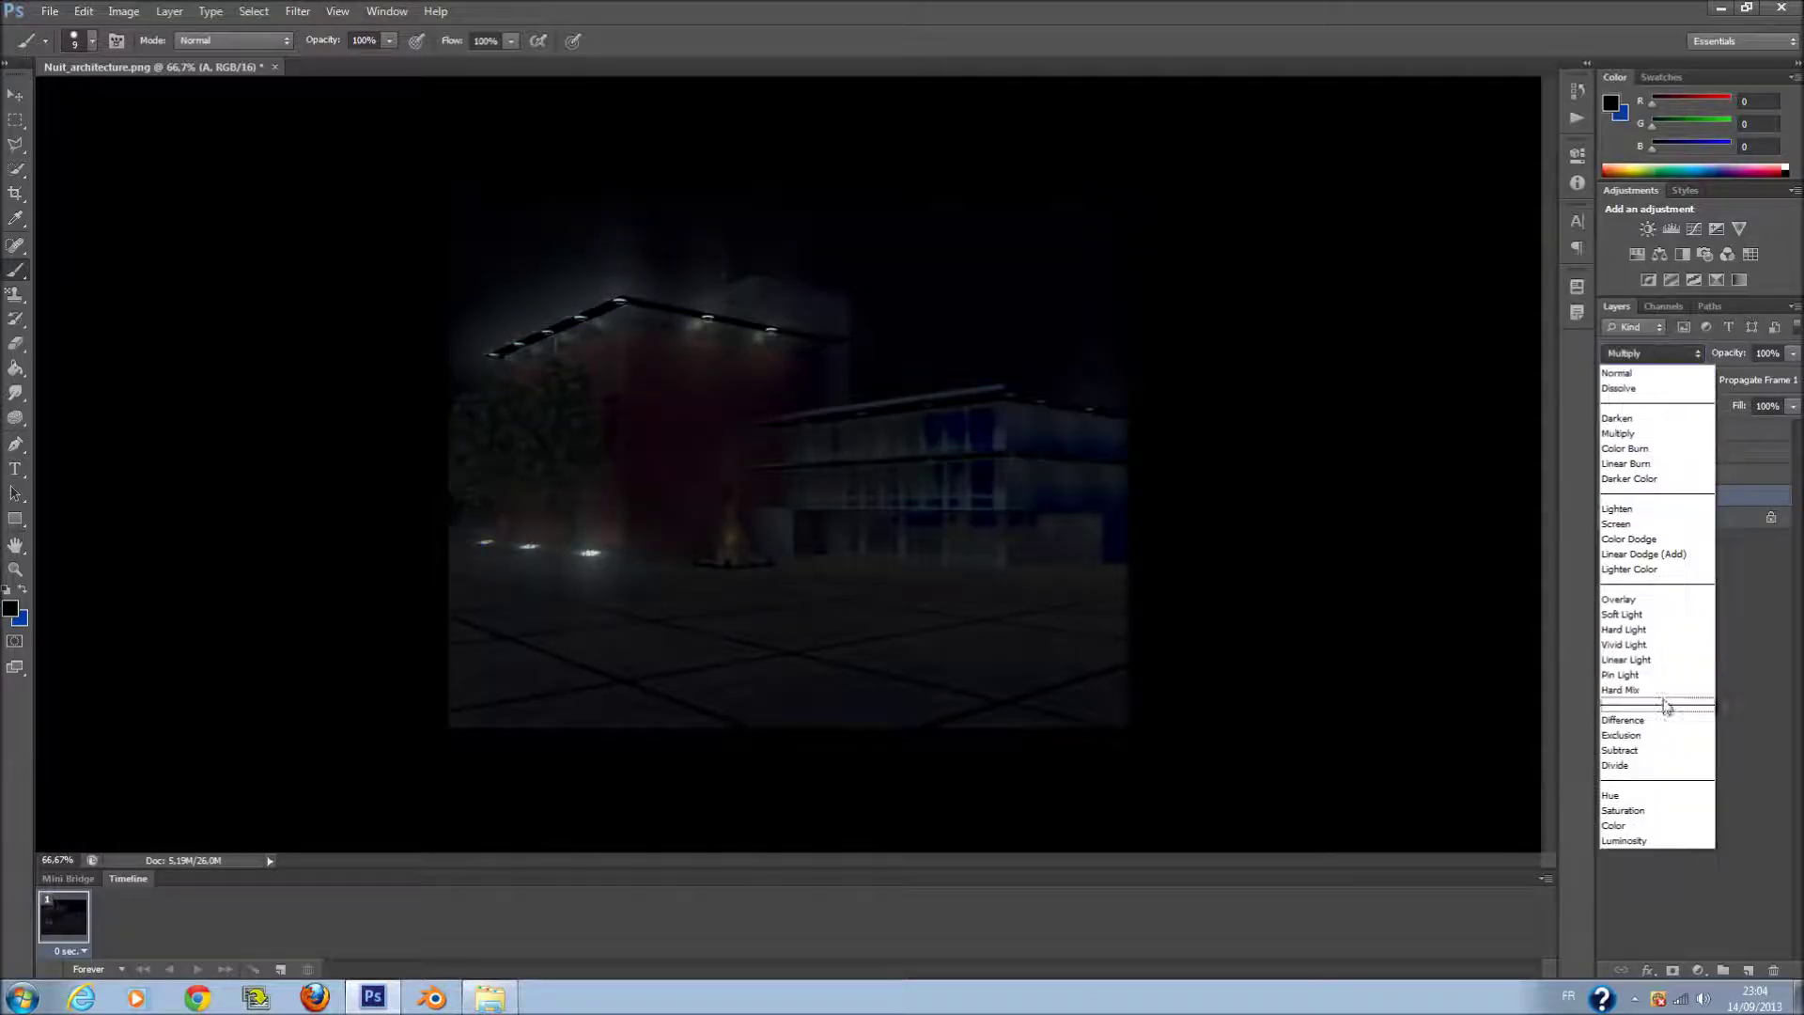
pyautogui.click(1665, 599)
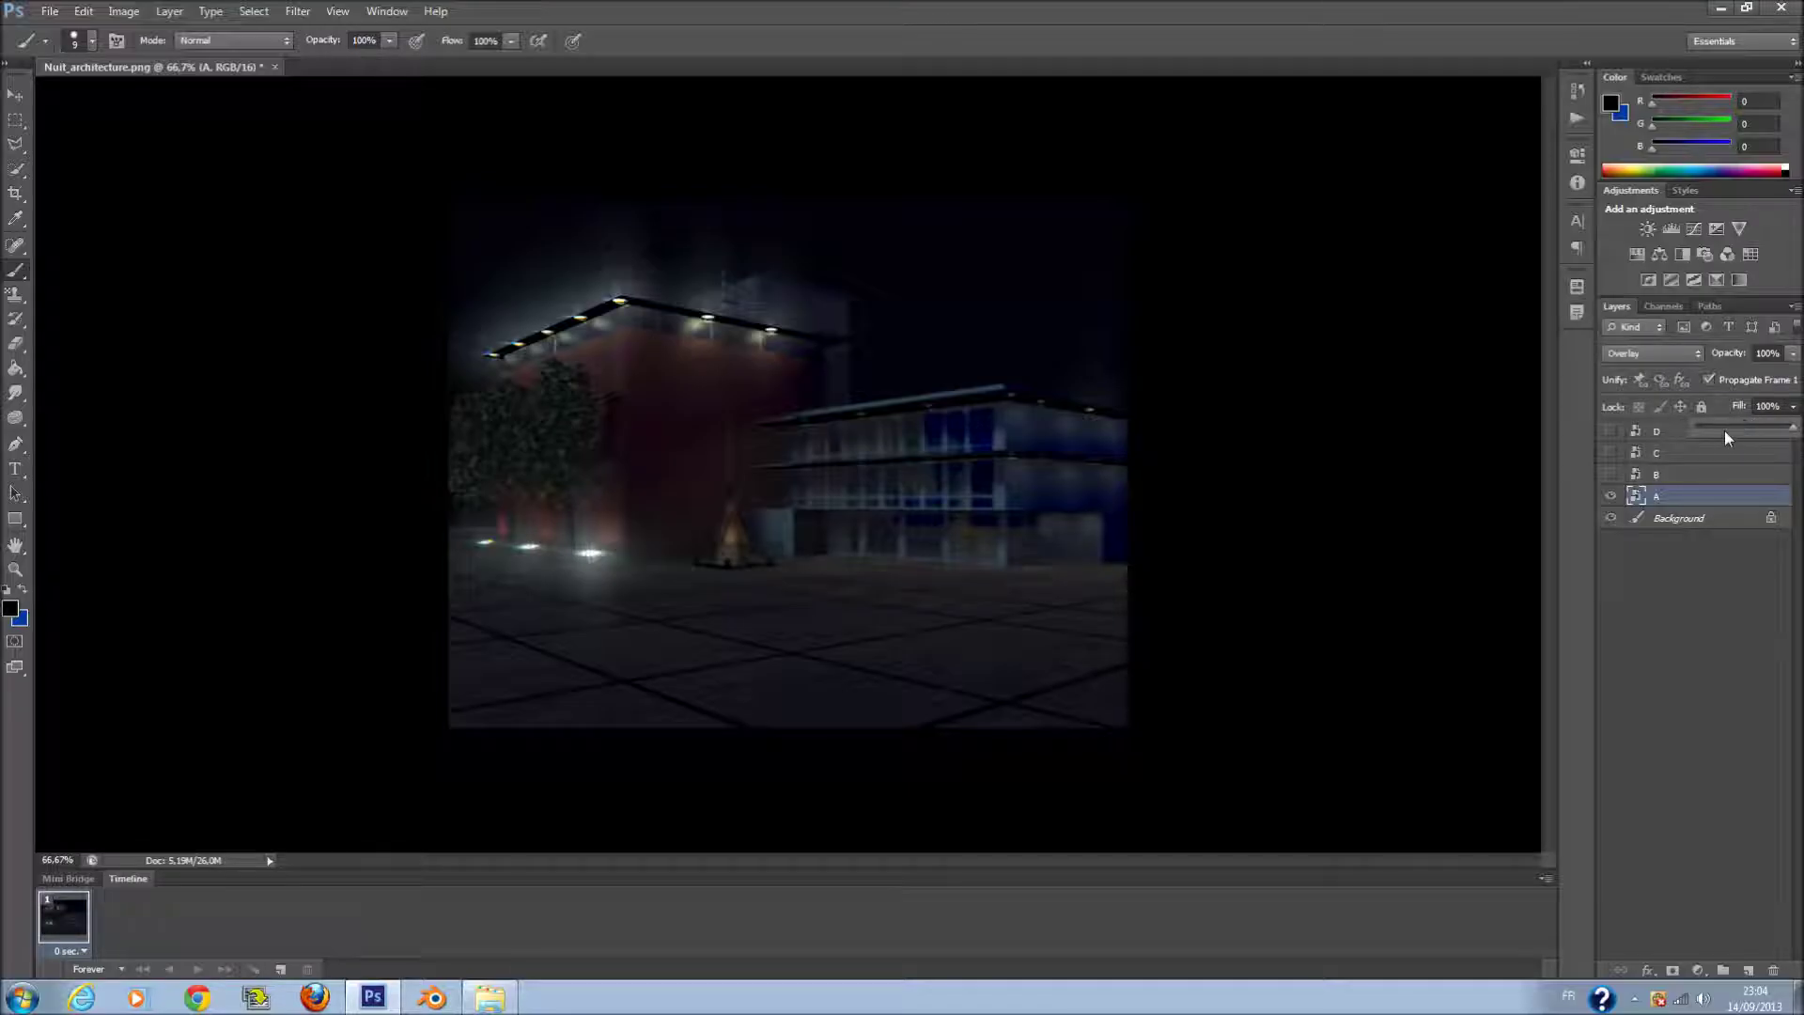
pyautogui.moveTo(1718, 428); pyautogui.dragTo(1706, 422)
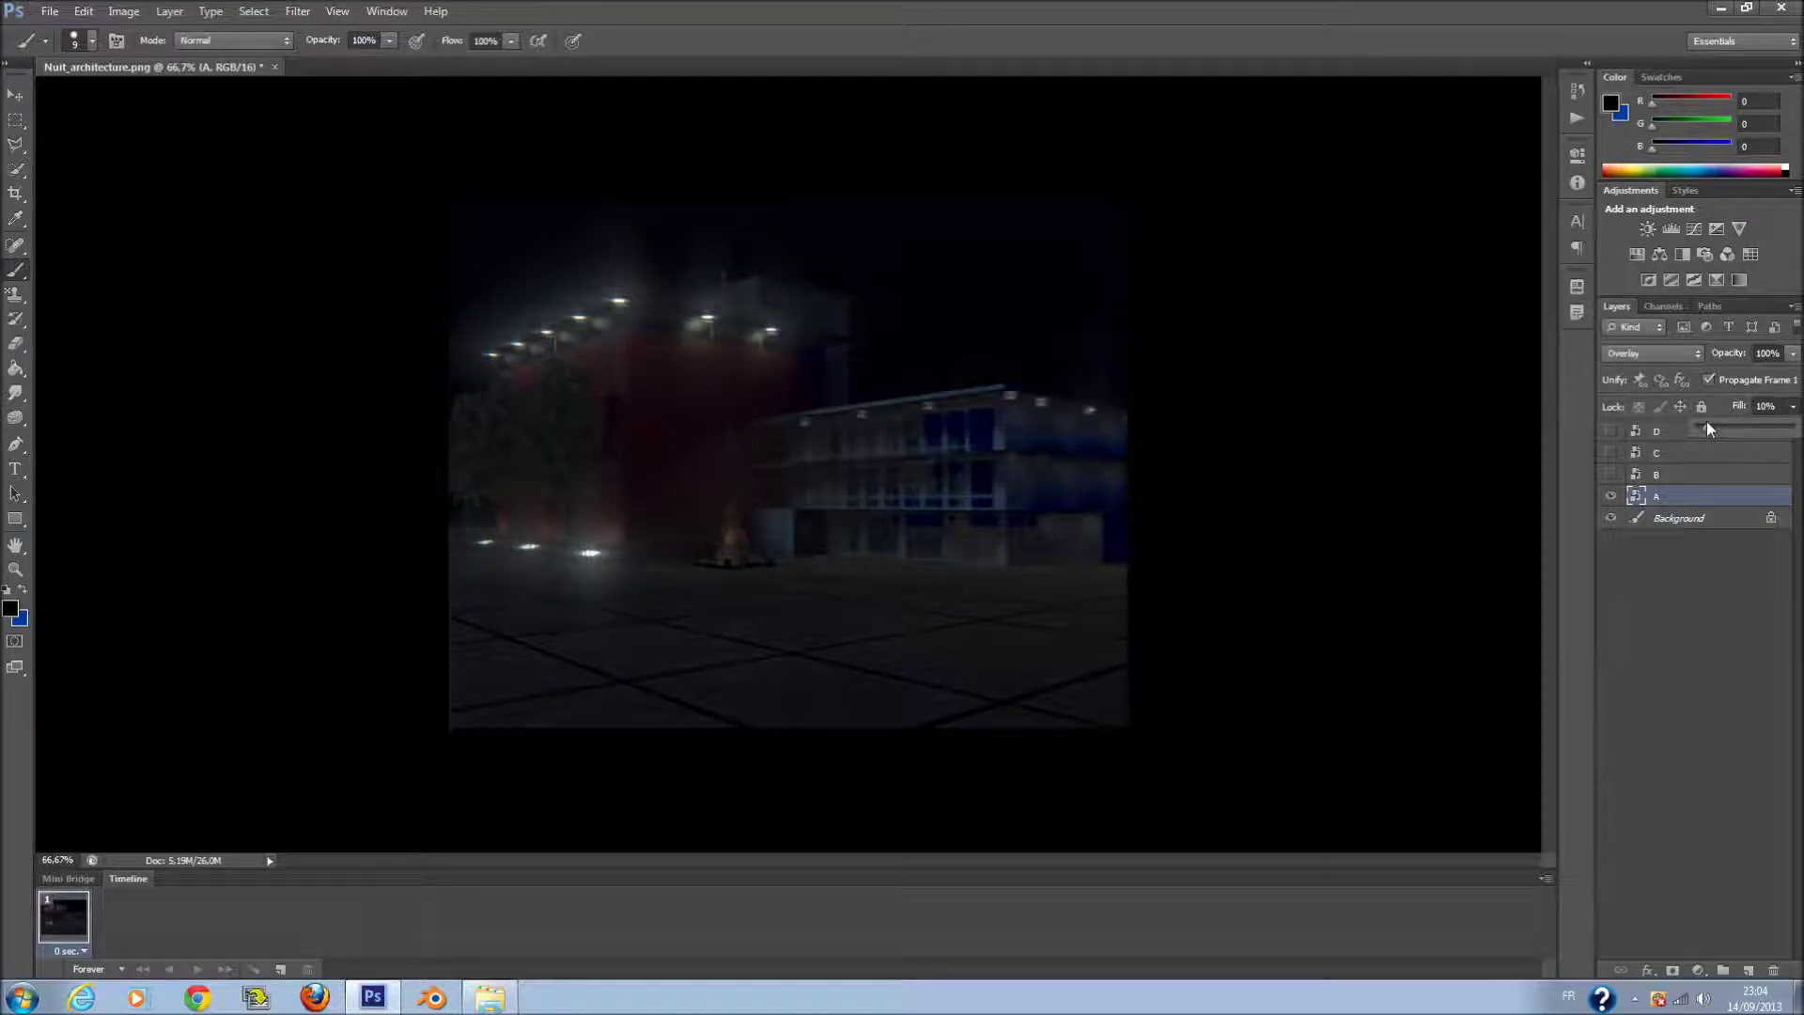
# - Show layer B and set it to Overlay with fill about 49%
pyautogui.click(1612, 476)
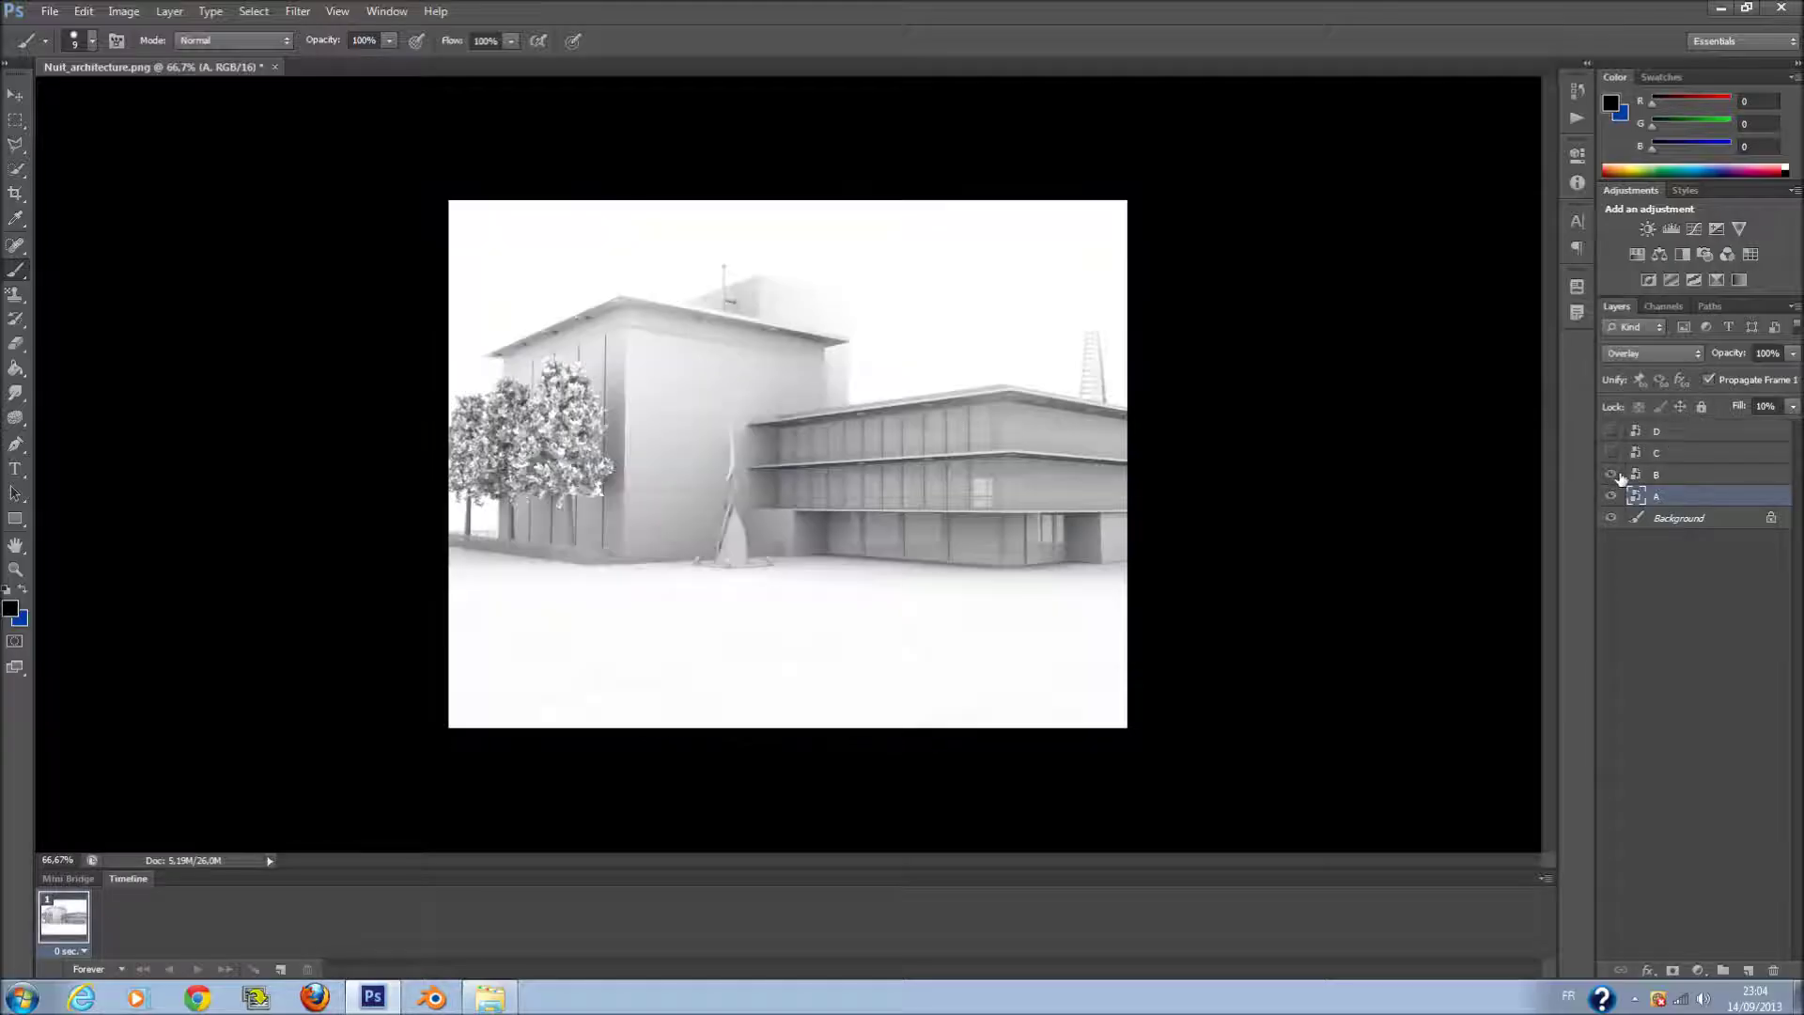
pyautogui.click(1738, 476)
pyautogui.click(1653, 353)
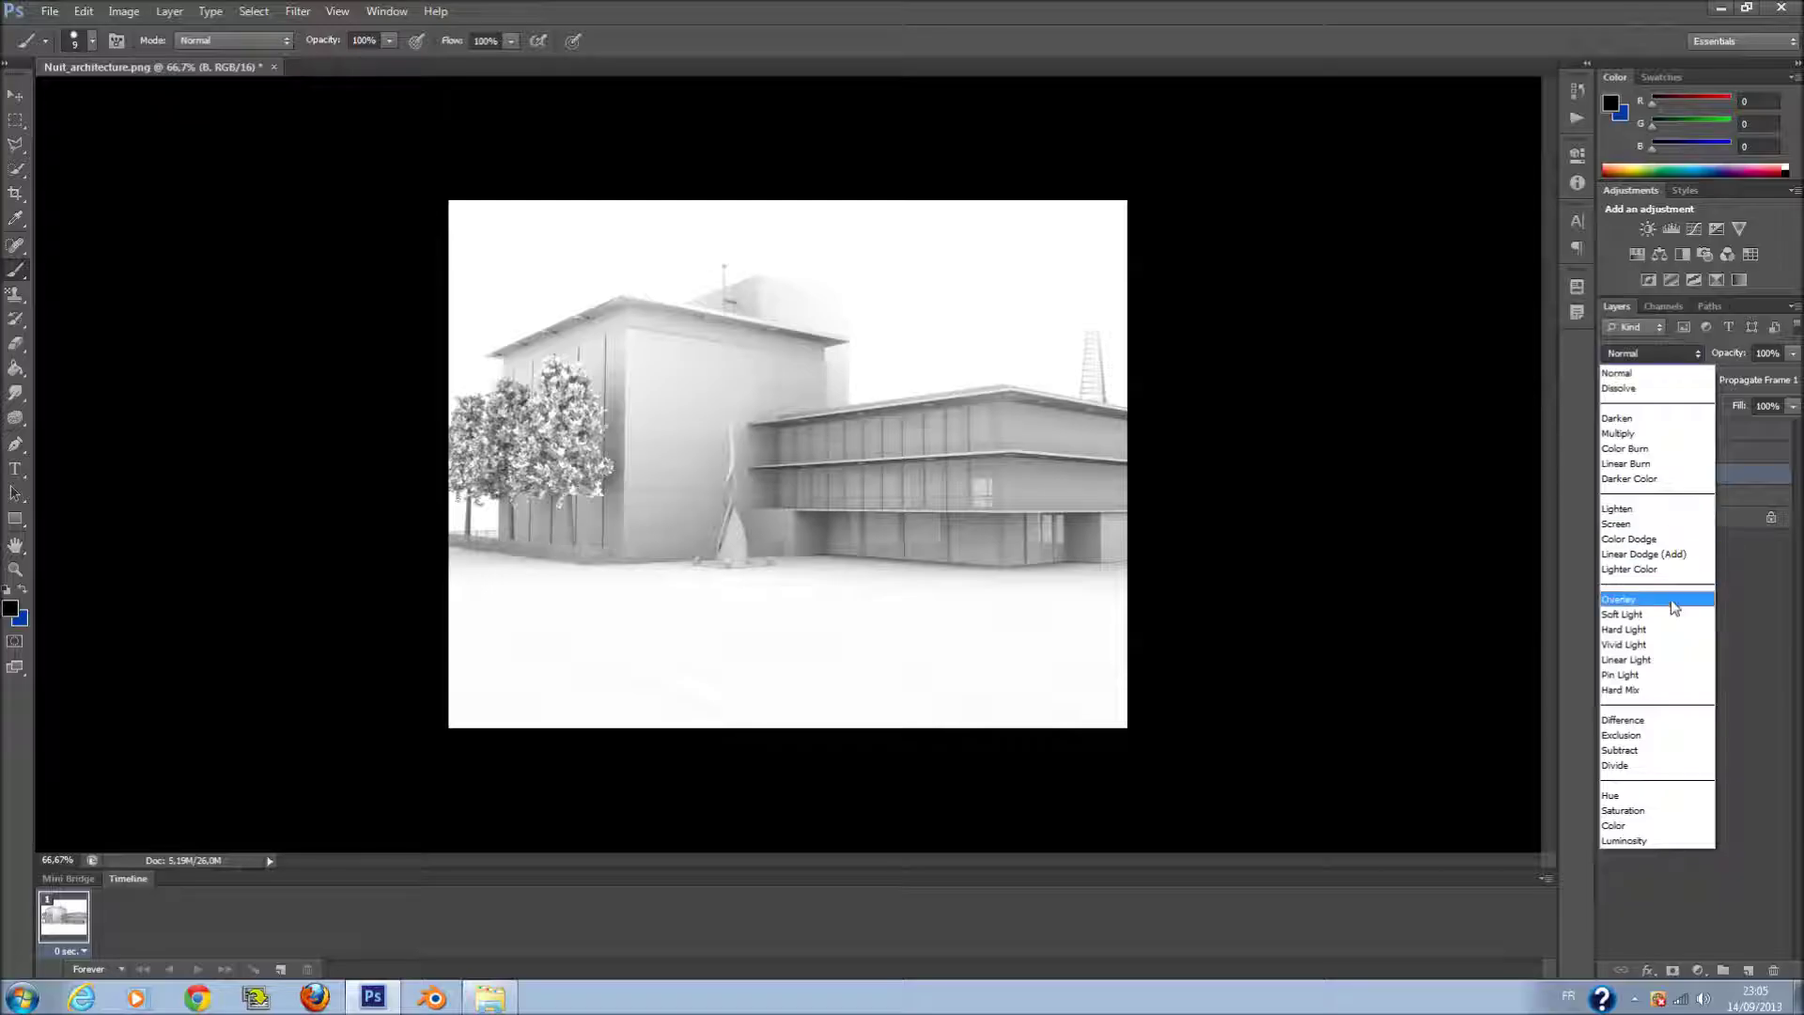
pyautogui.click(1680, 598)
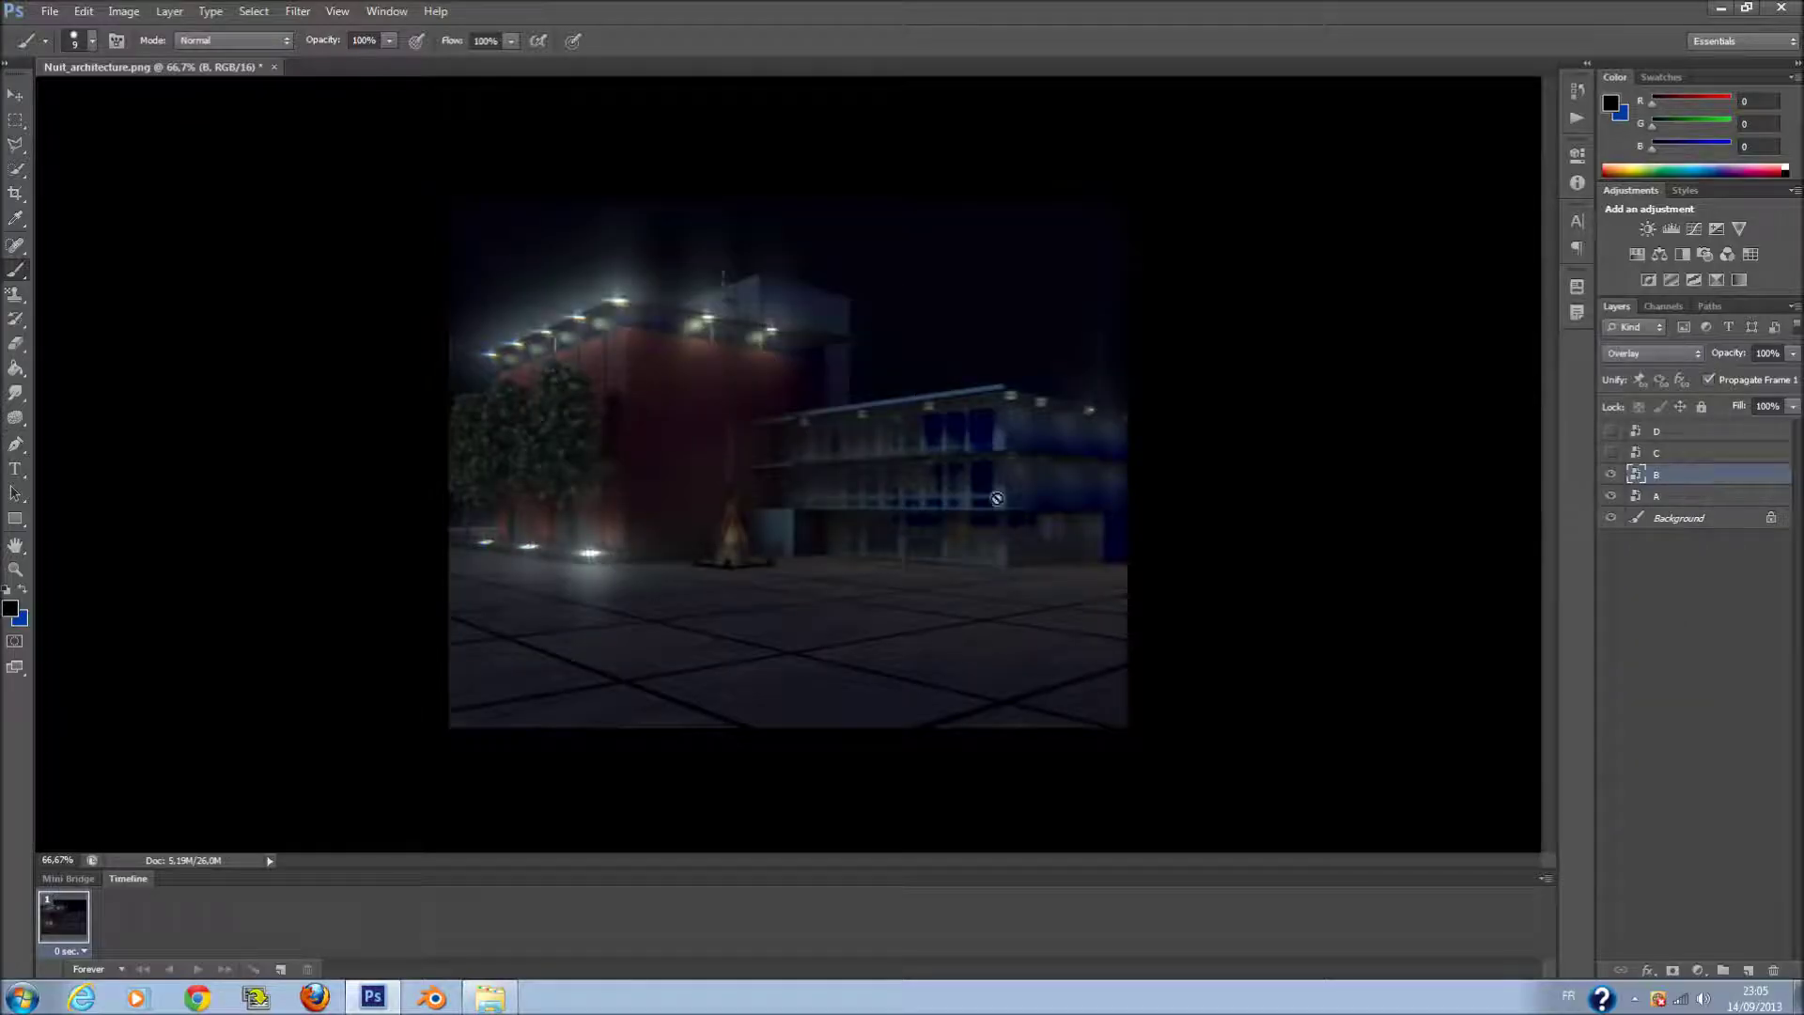
pyautogui.click(988, 497)
pyautogui.click(907, 380)
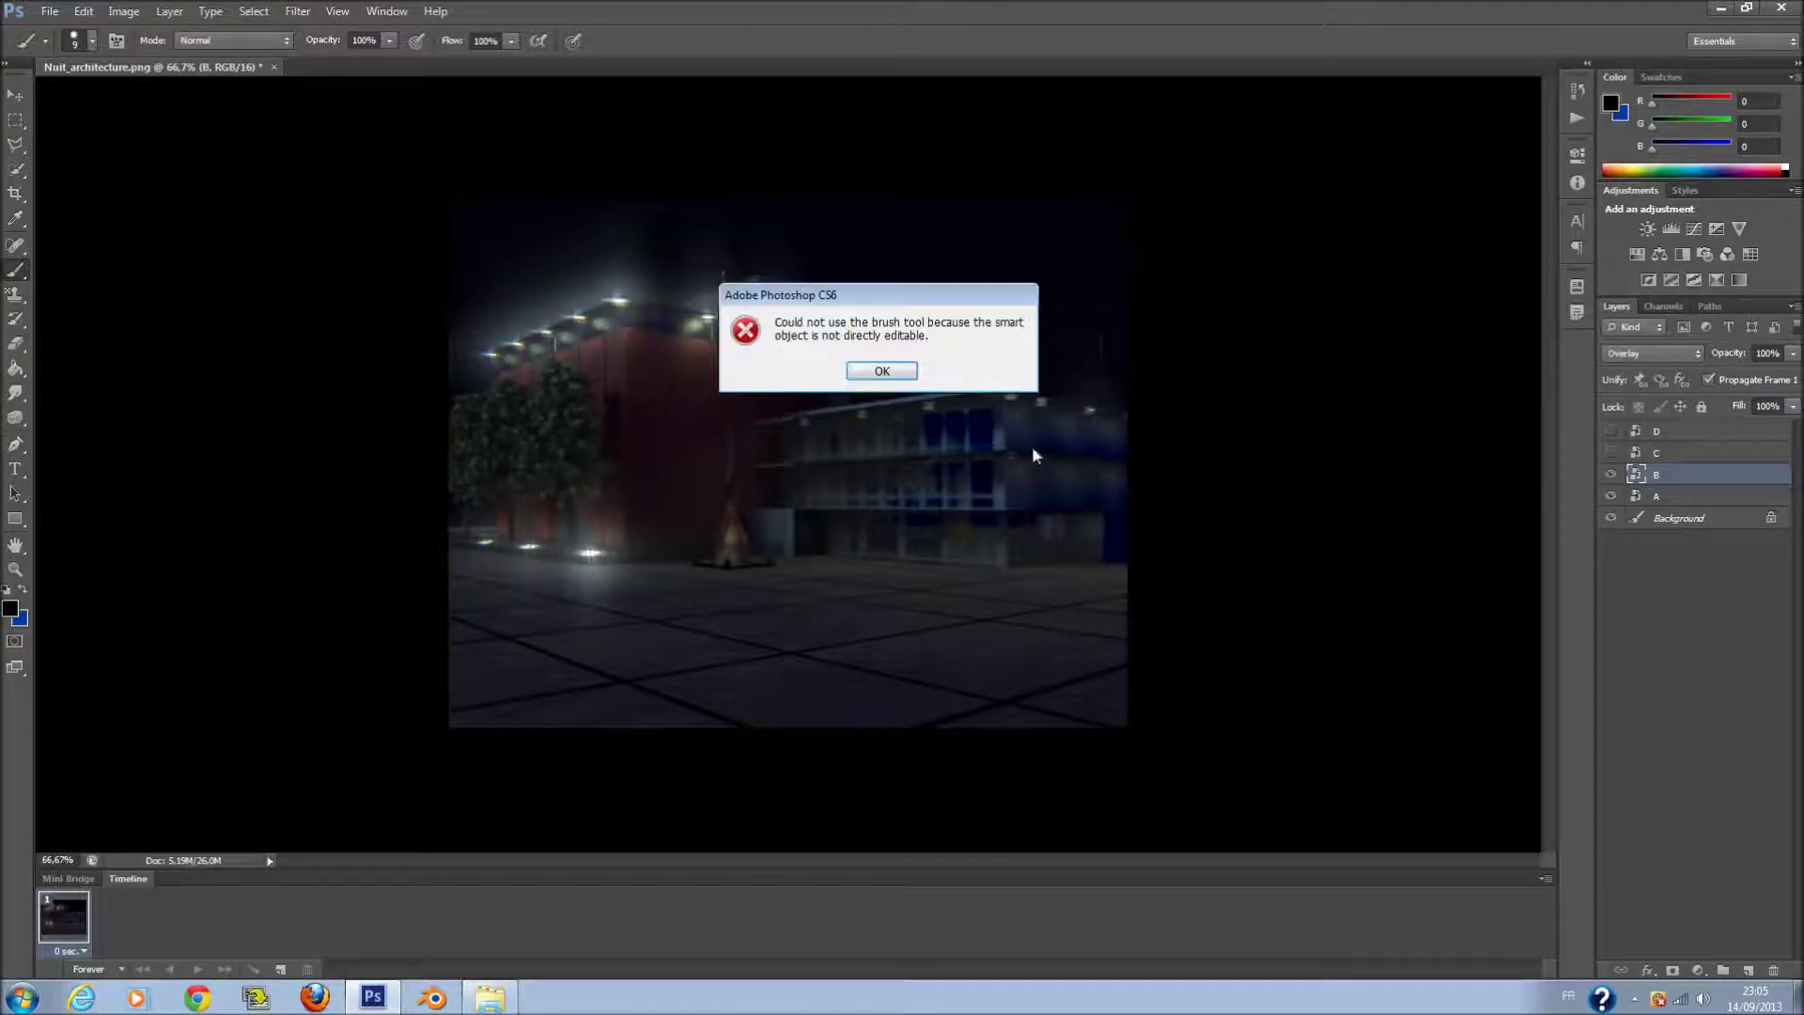
pyautogui.moveTo(1792, 406); pyautogui.dragTo(1744, 432)
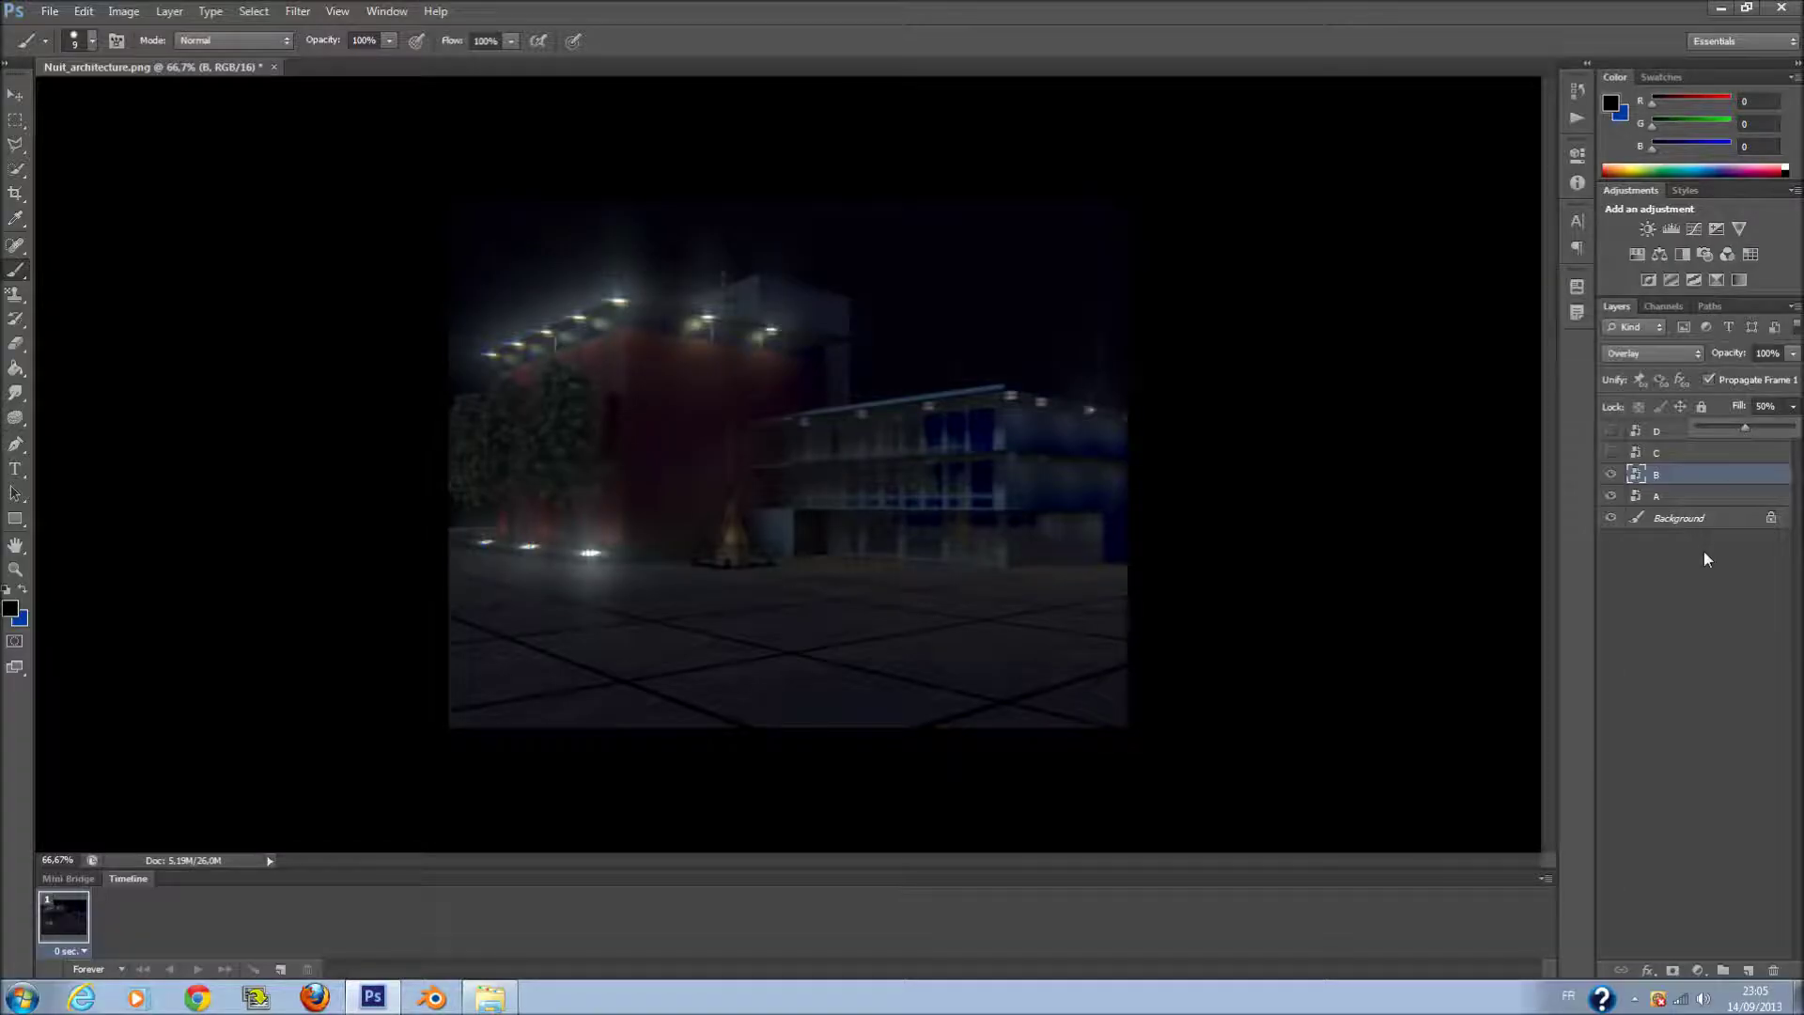
# - Show layer C in Overlay at 25% fill, then make layer D visible again
pyautogui.click(1704, 550)
pyautogui.click(1610, 453)
pyautogui.click(1710, 458)
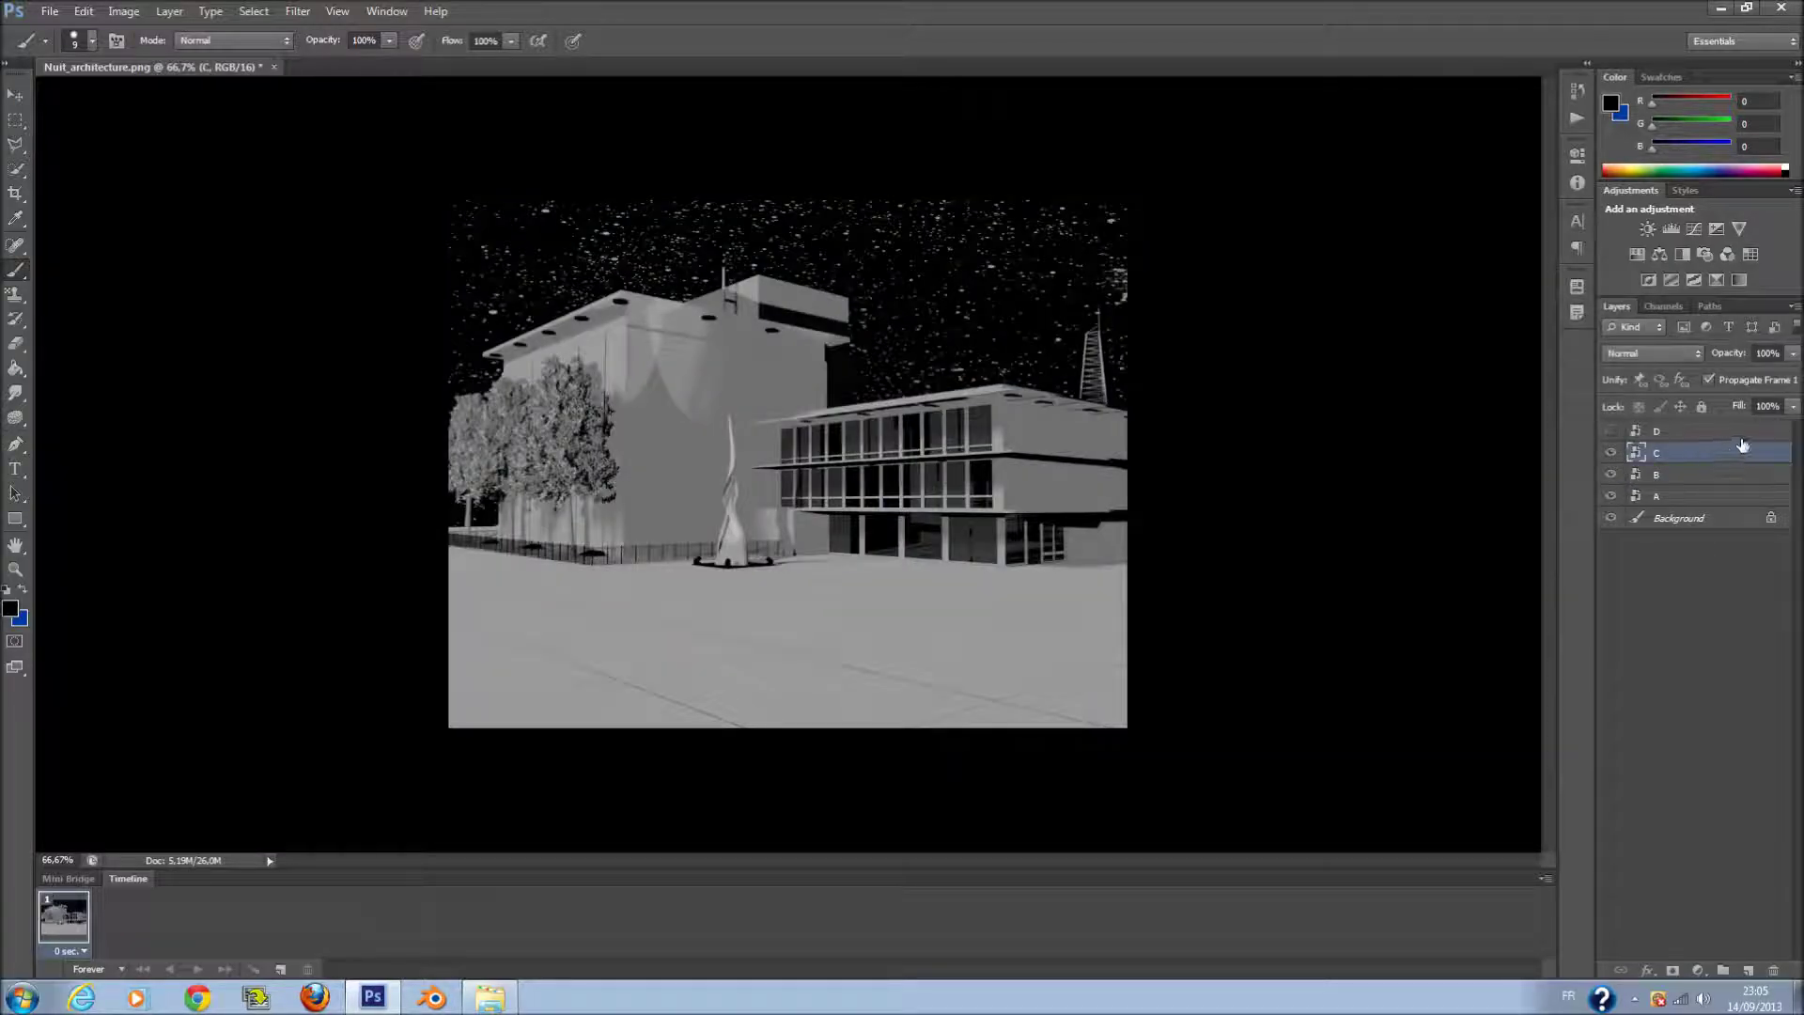
pyautogui.click(1651, 354)
pyautogui.click(1670, 599)
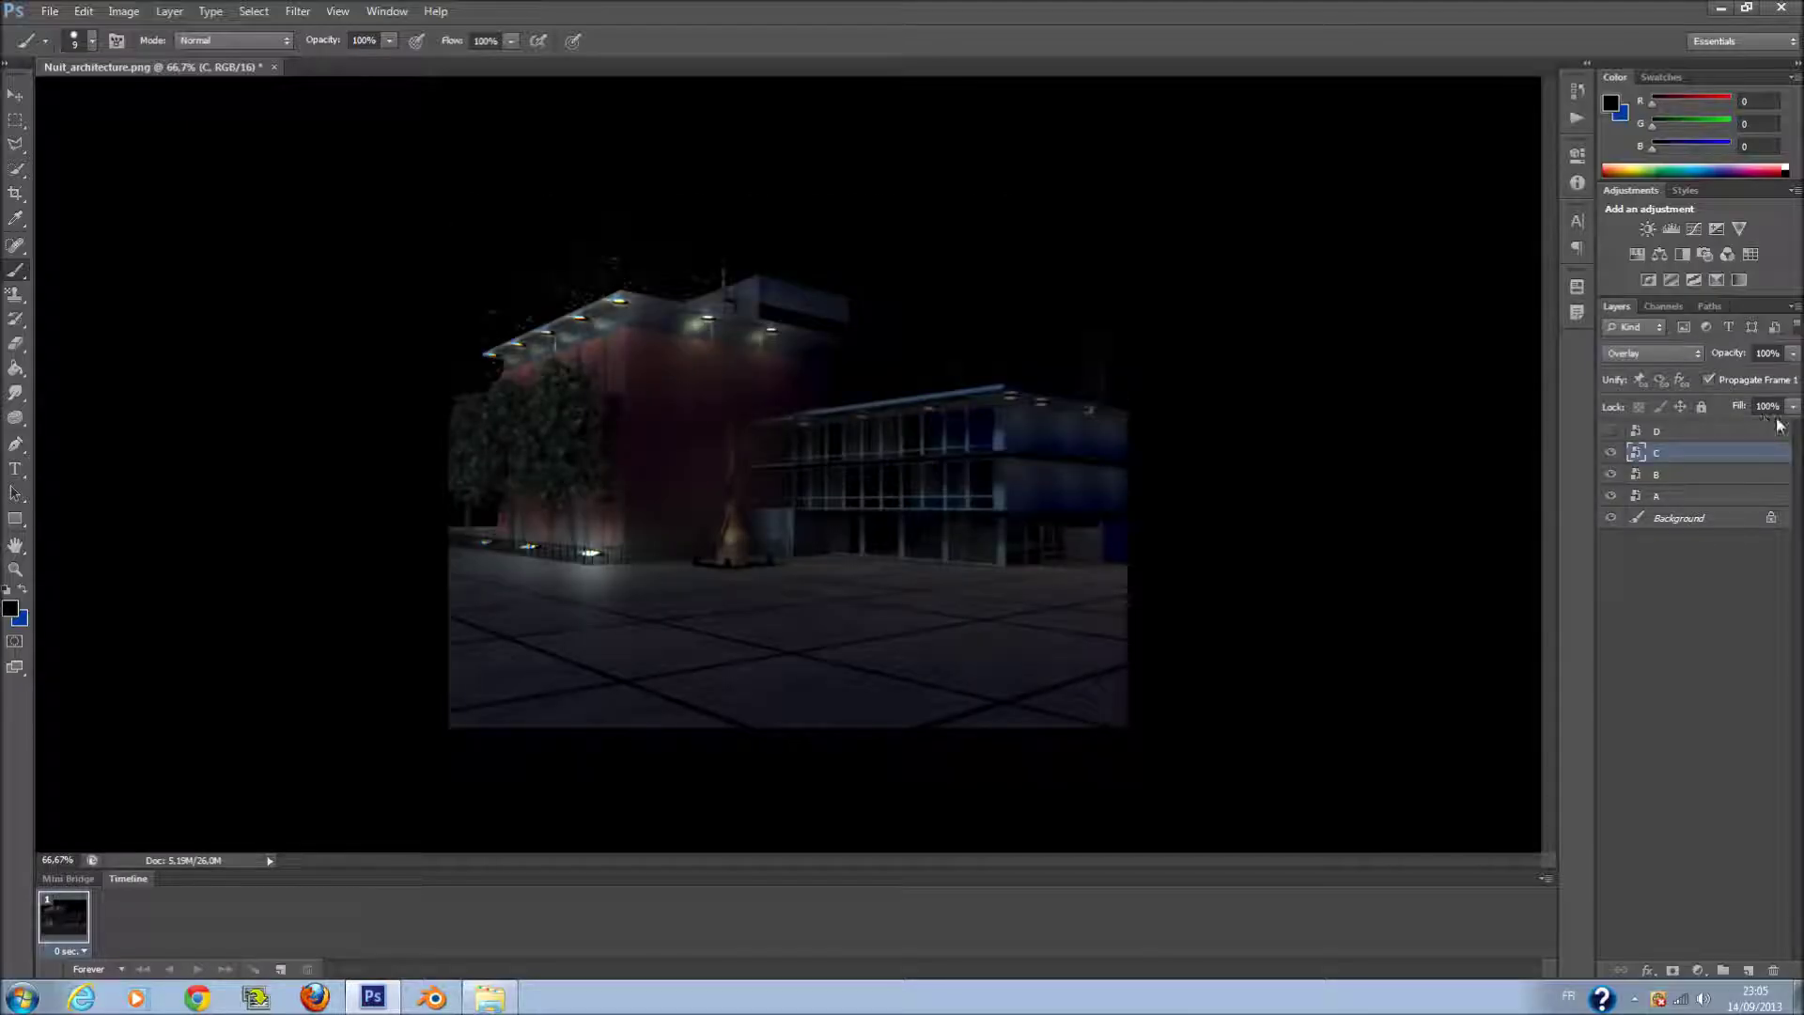
pyautogui.moveTo(1732, 421); pyautogui.dragTo(1725, 426)
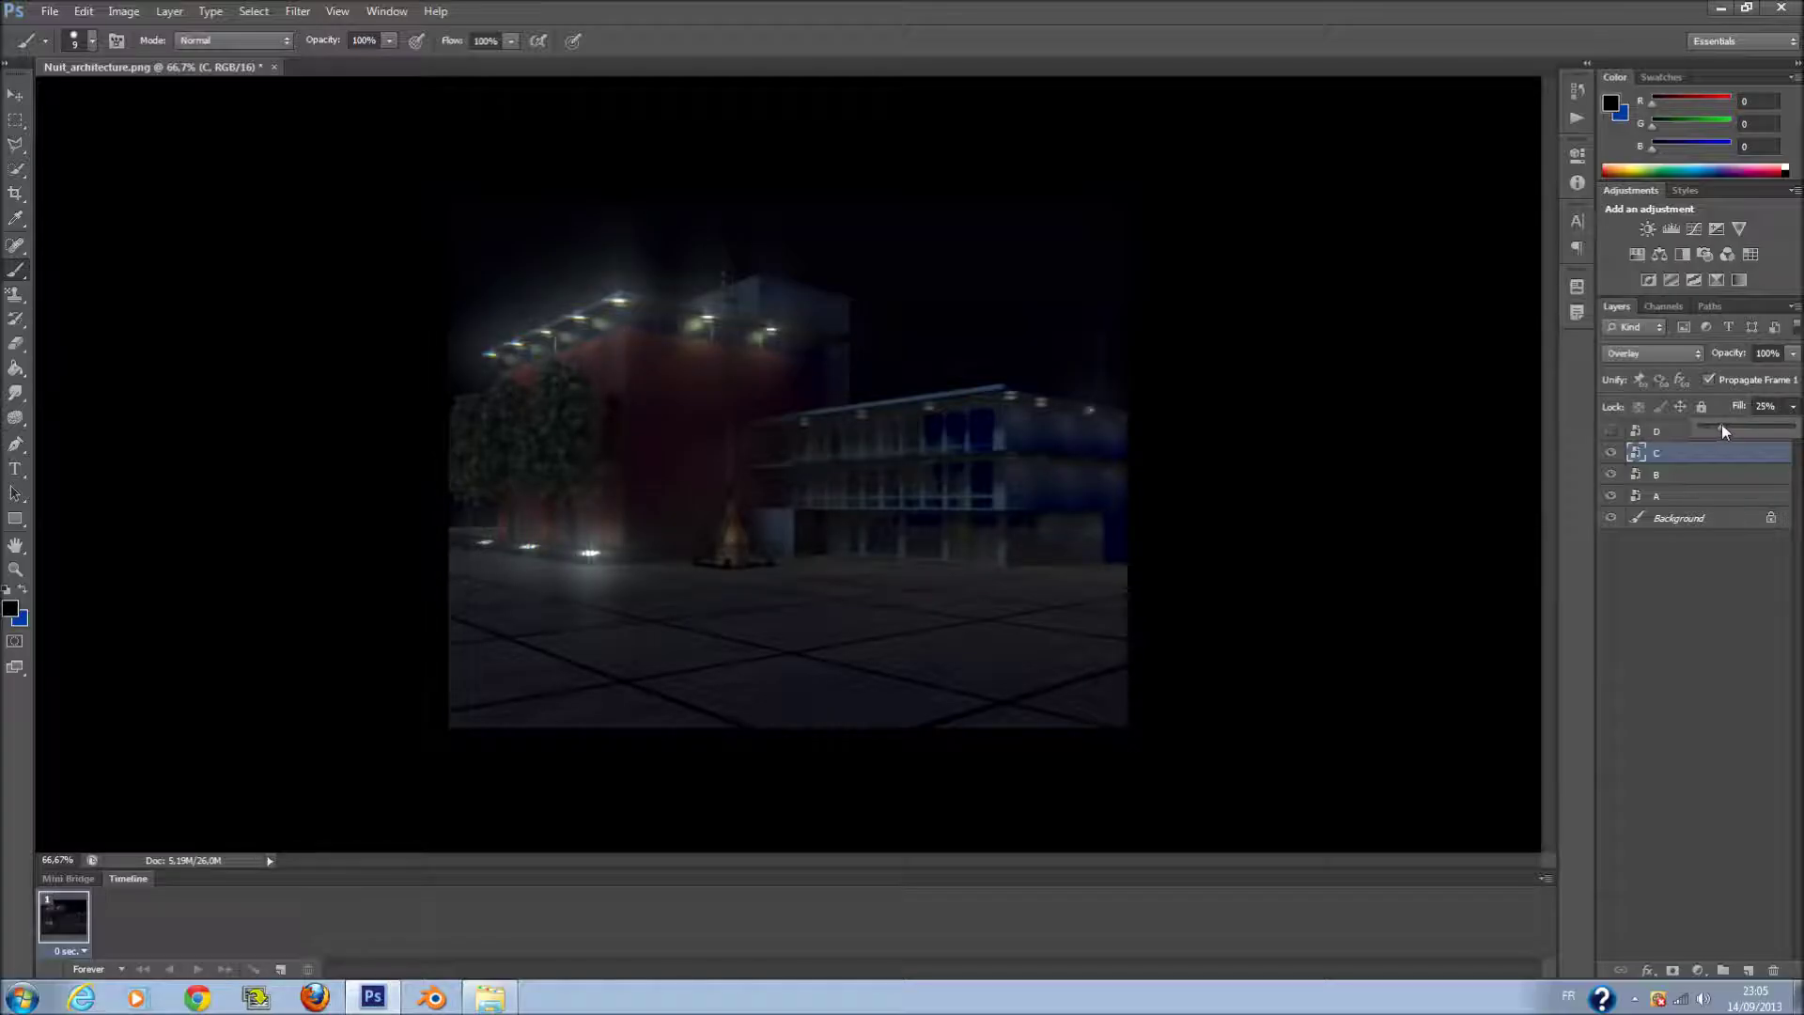
pyautogui.click(1610, 431)
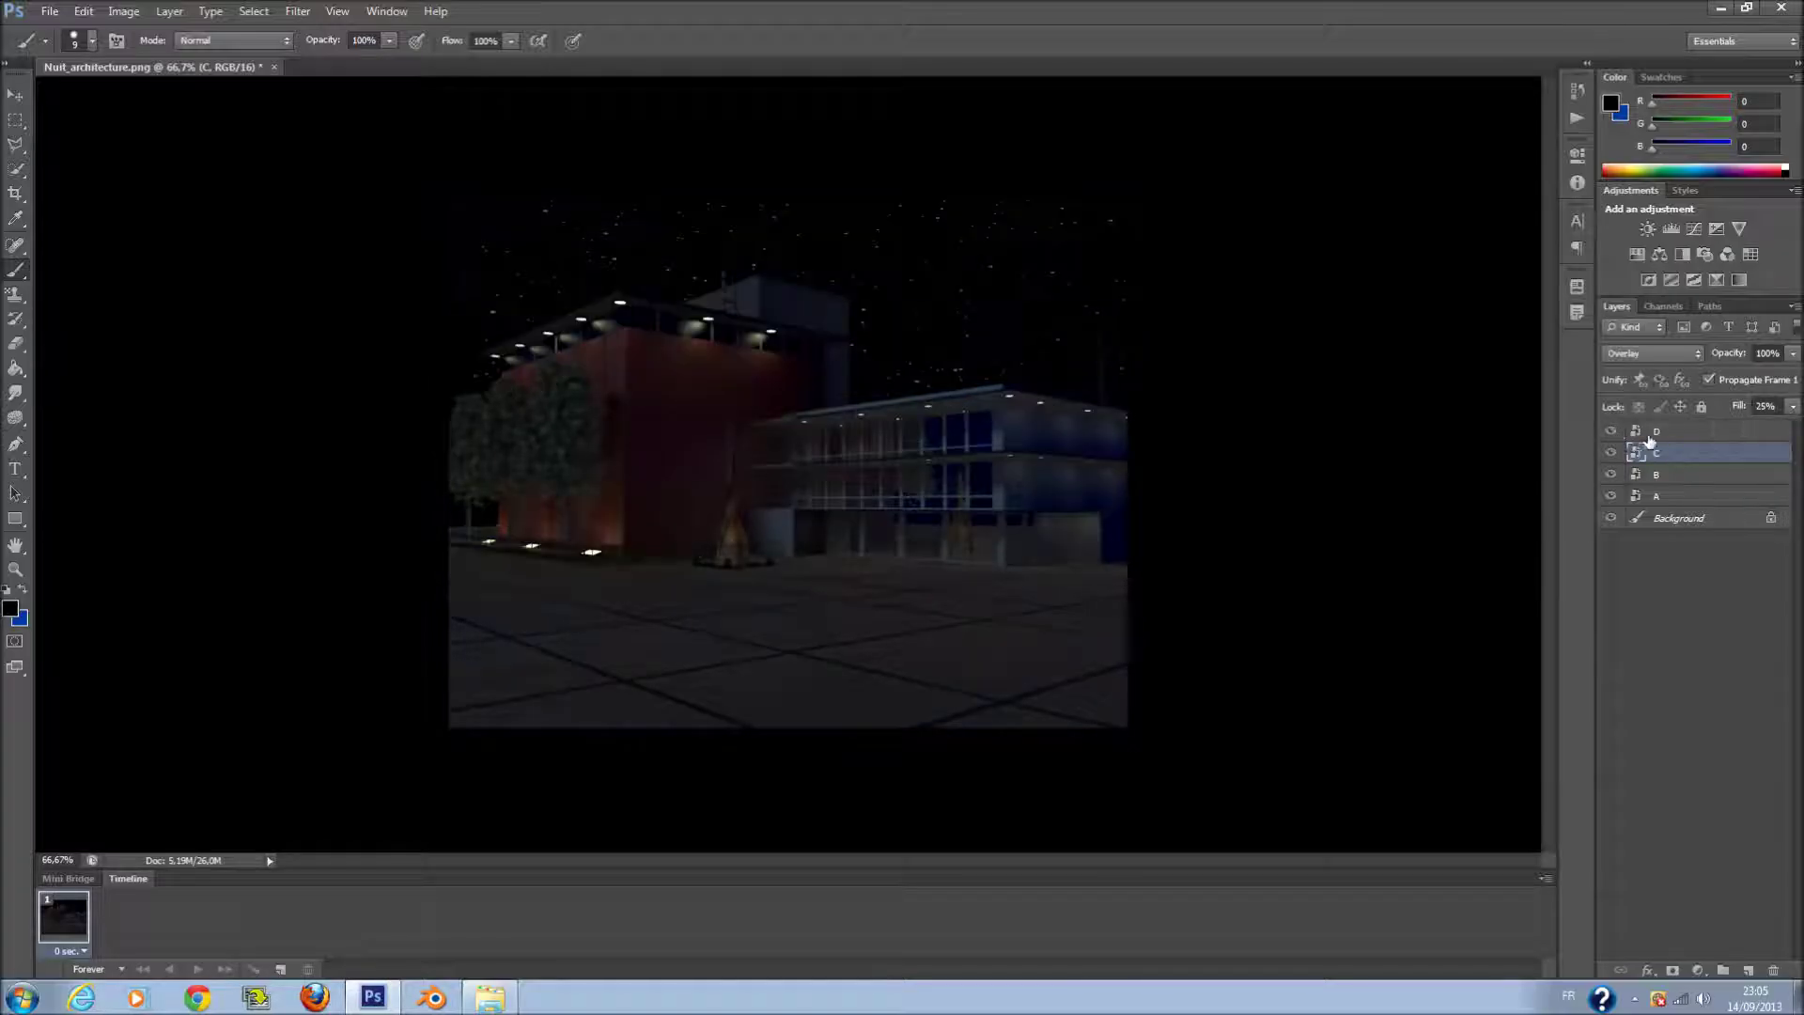
pyautogui.click(1686, 431)
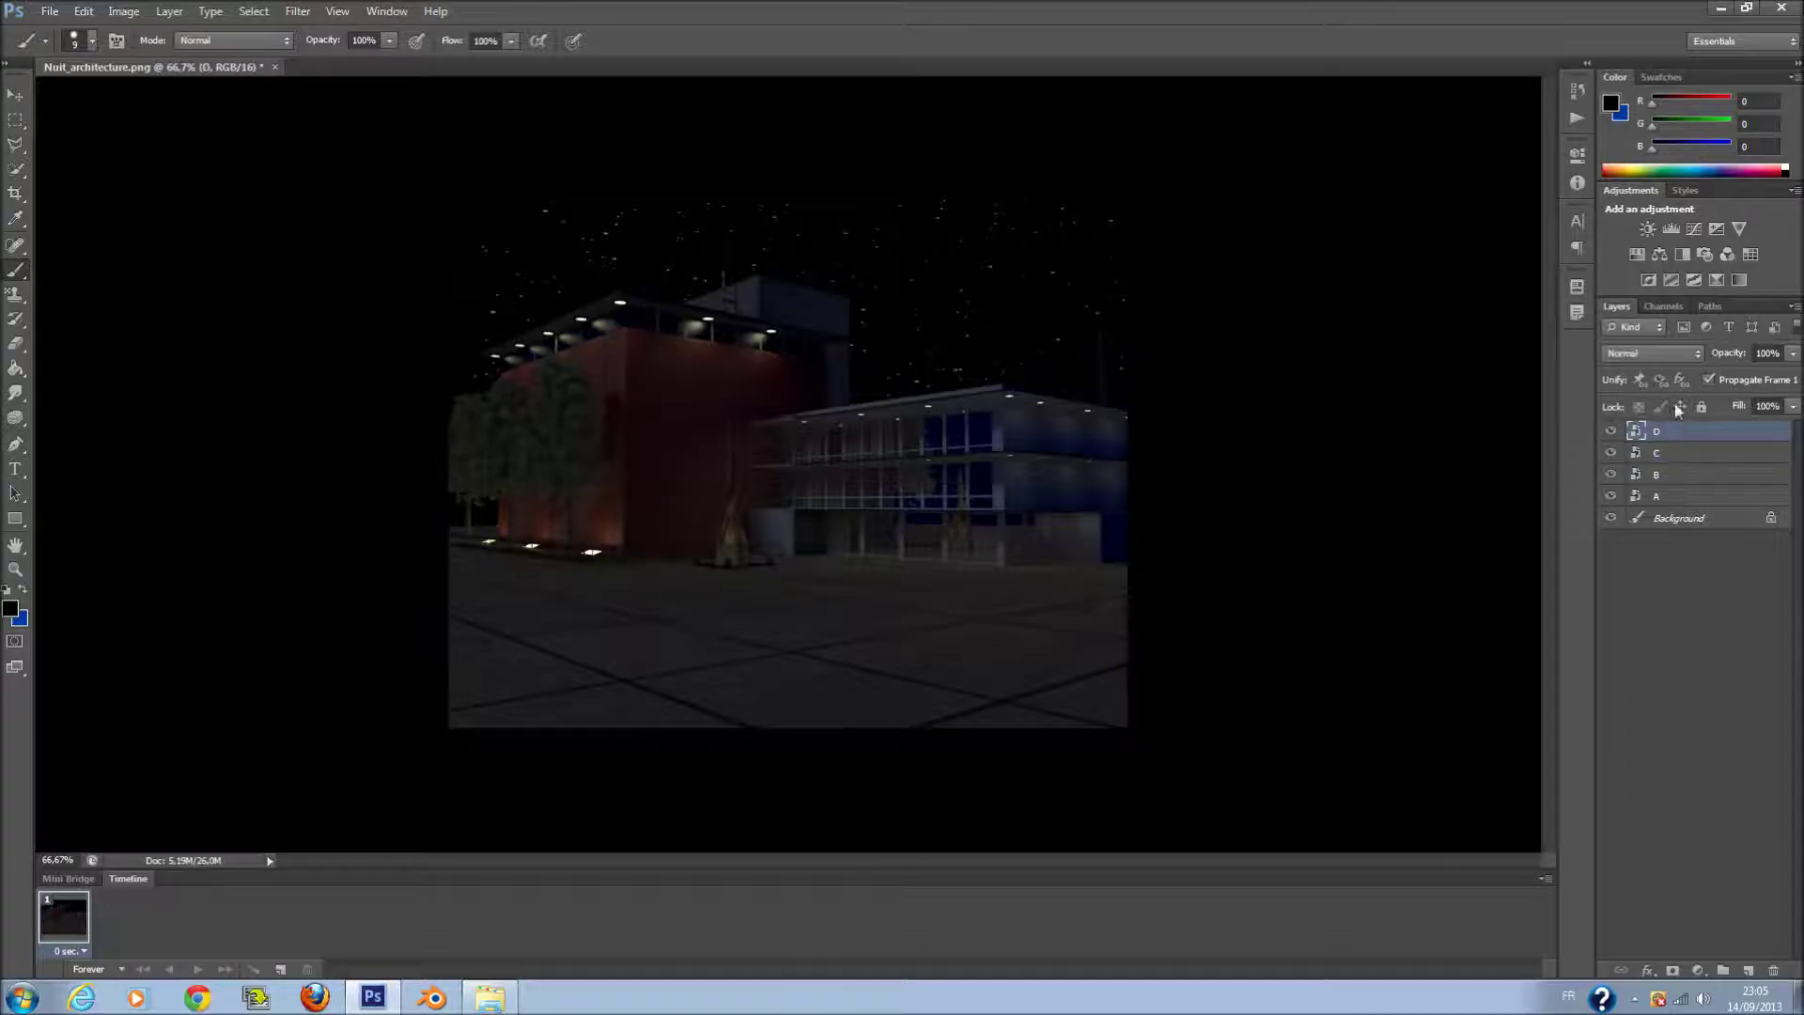
# - Preview layer D's blend modes, stepping from Darken through Color Dodge, Overlay, Exclusion and Hue
pyautogui.click(1661, 365)
pyautogui.click(1659, 357)
pyautogui.press('Down')
pyautogui.press('Down')
pyautogui.press('Down')
pyautogui.press('Down')
pyautogui.press('Down')
pyautogui.press('Down')
pyautogui.press('Up')
pyautogui.press('Down')
pyautogui.press('Up')
pyautogui.press('Down')
pyautogui.press('Down')
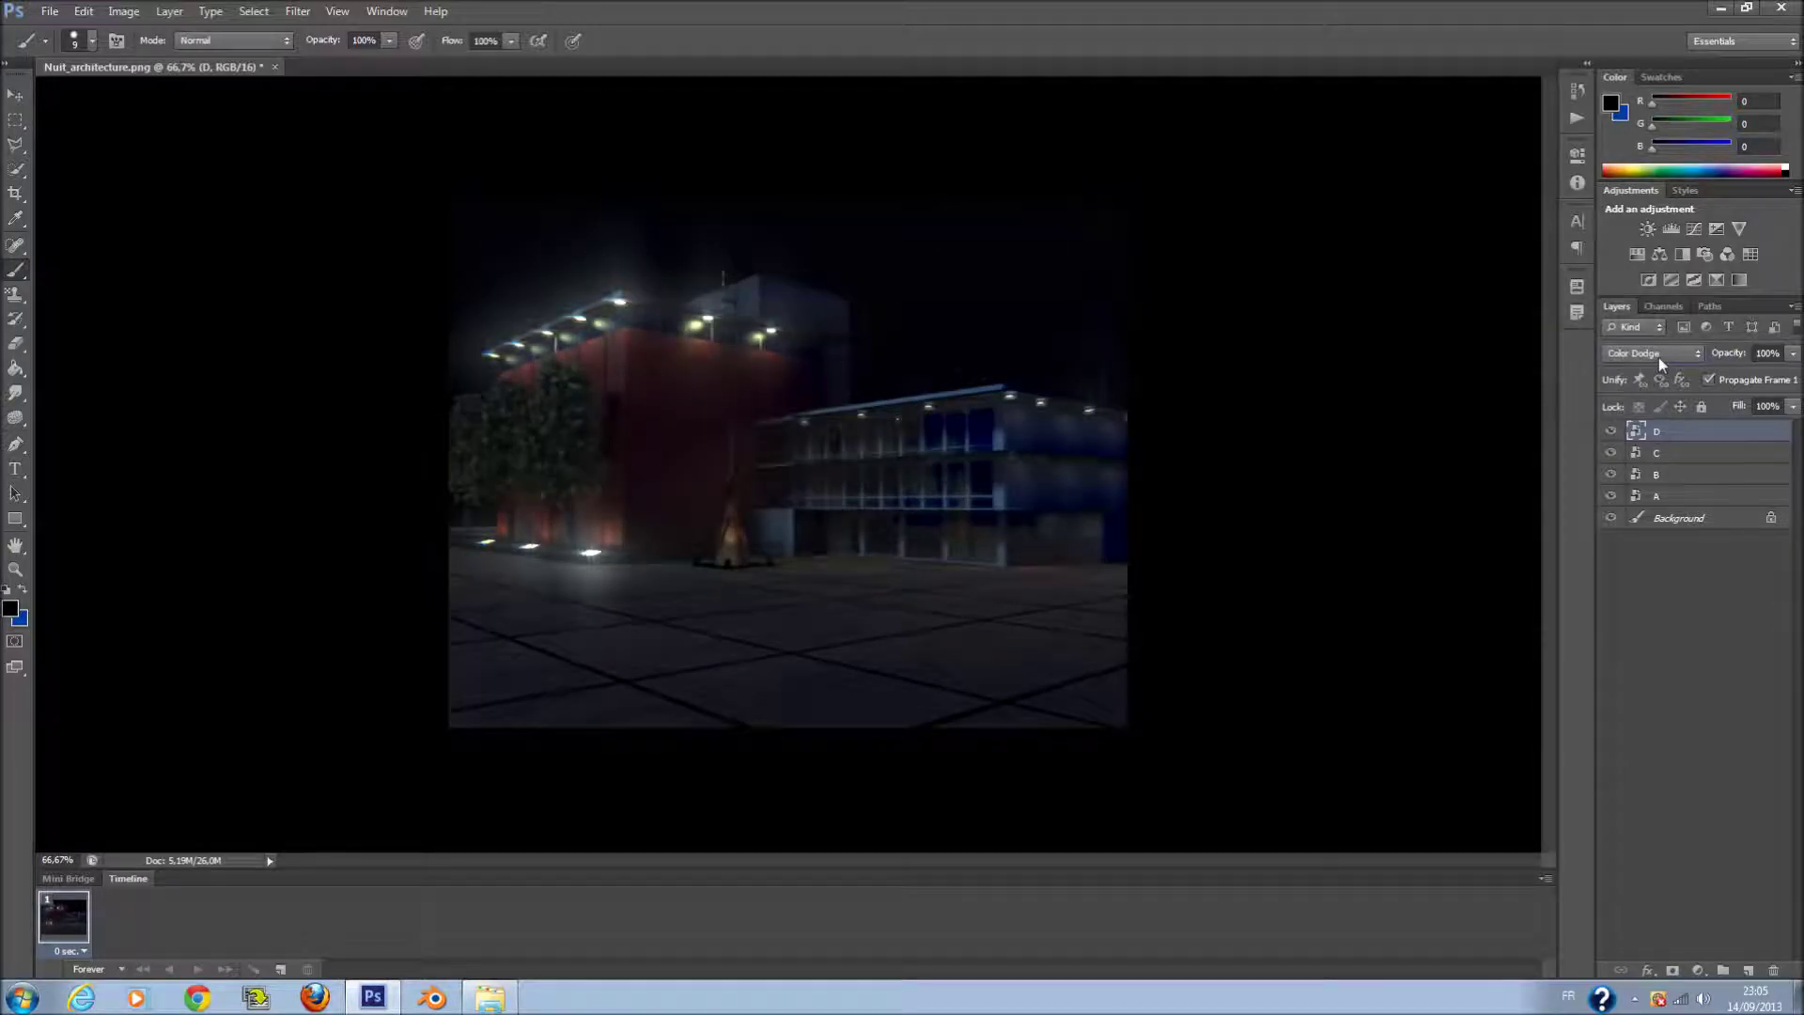
pyautogui.press('Down')
pyautogui.press('Down')
pyautogui.press('Down')
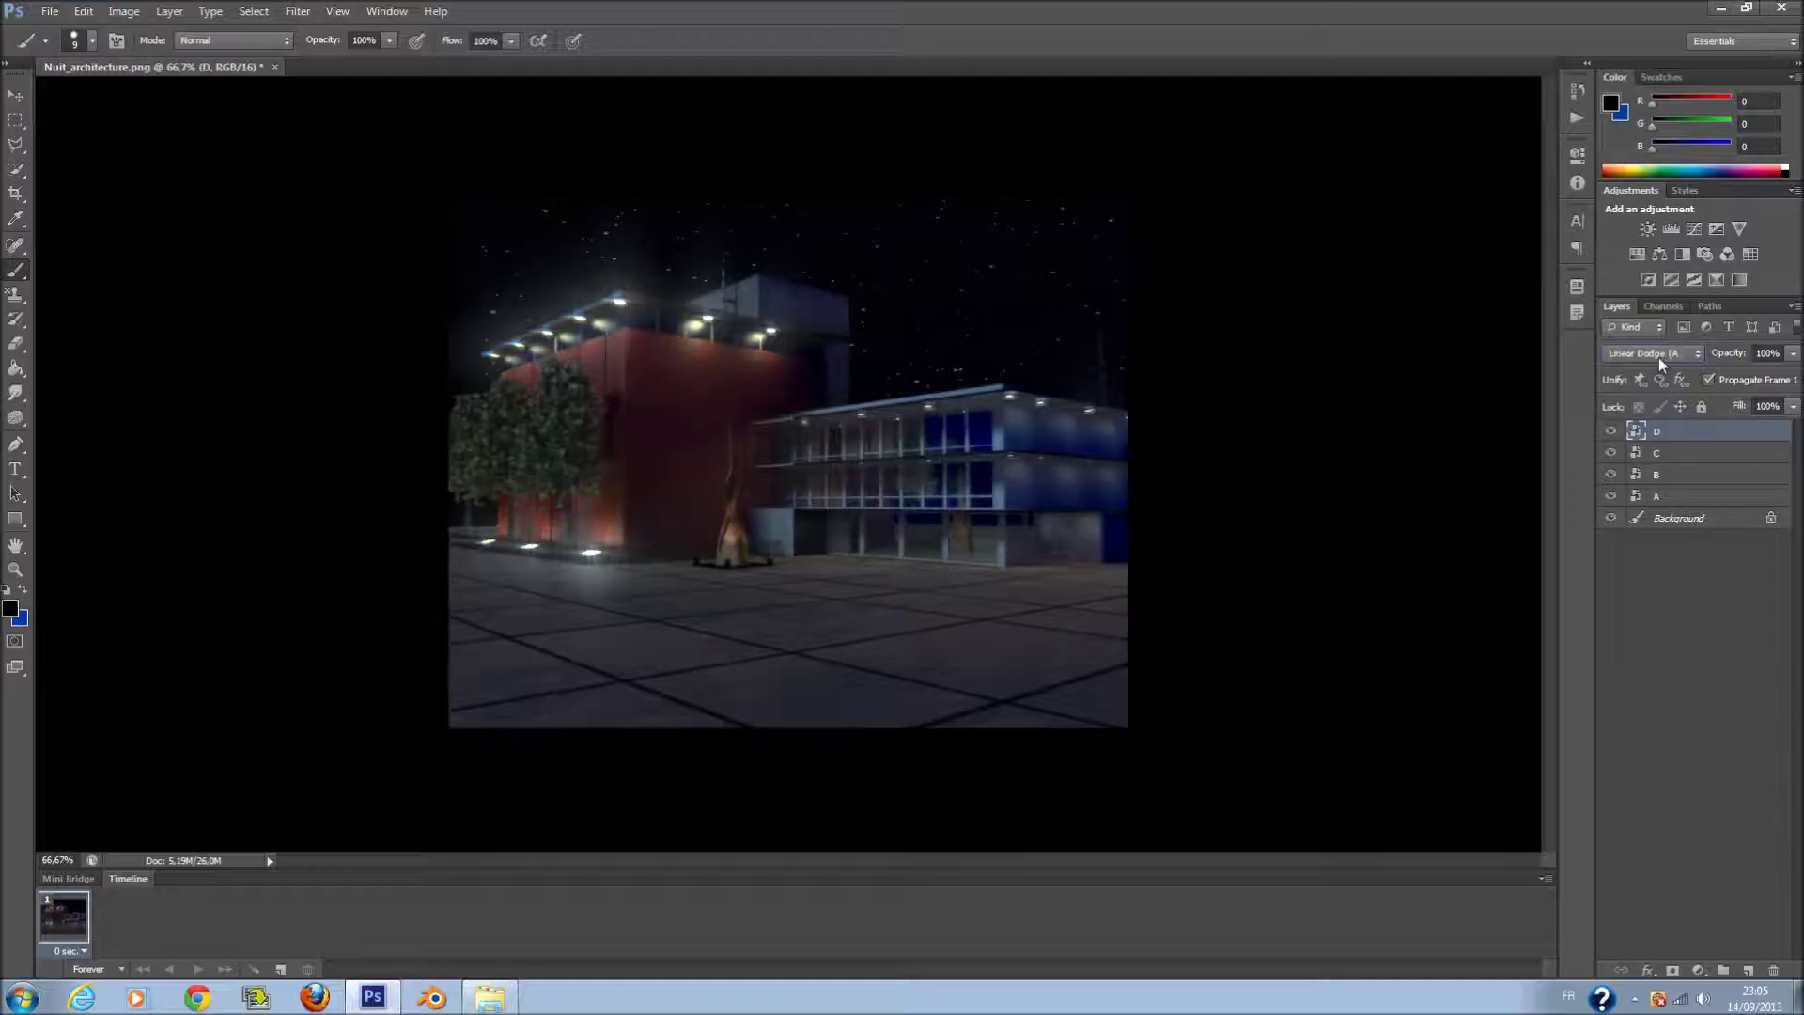
pyautogui.press('Down')
pyautogui.press('Down')
pyautogui.press('Down')
pyautogui.press('Down')
pyautogui.press('Down')
pyautogui.press('Down')
pyautogui.press('Down')
pyautogui.press('Down')
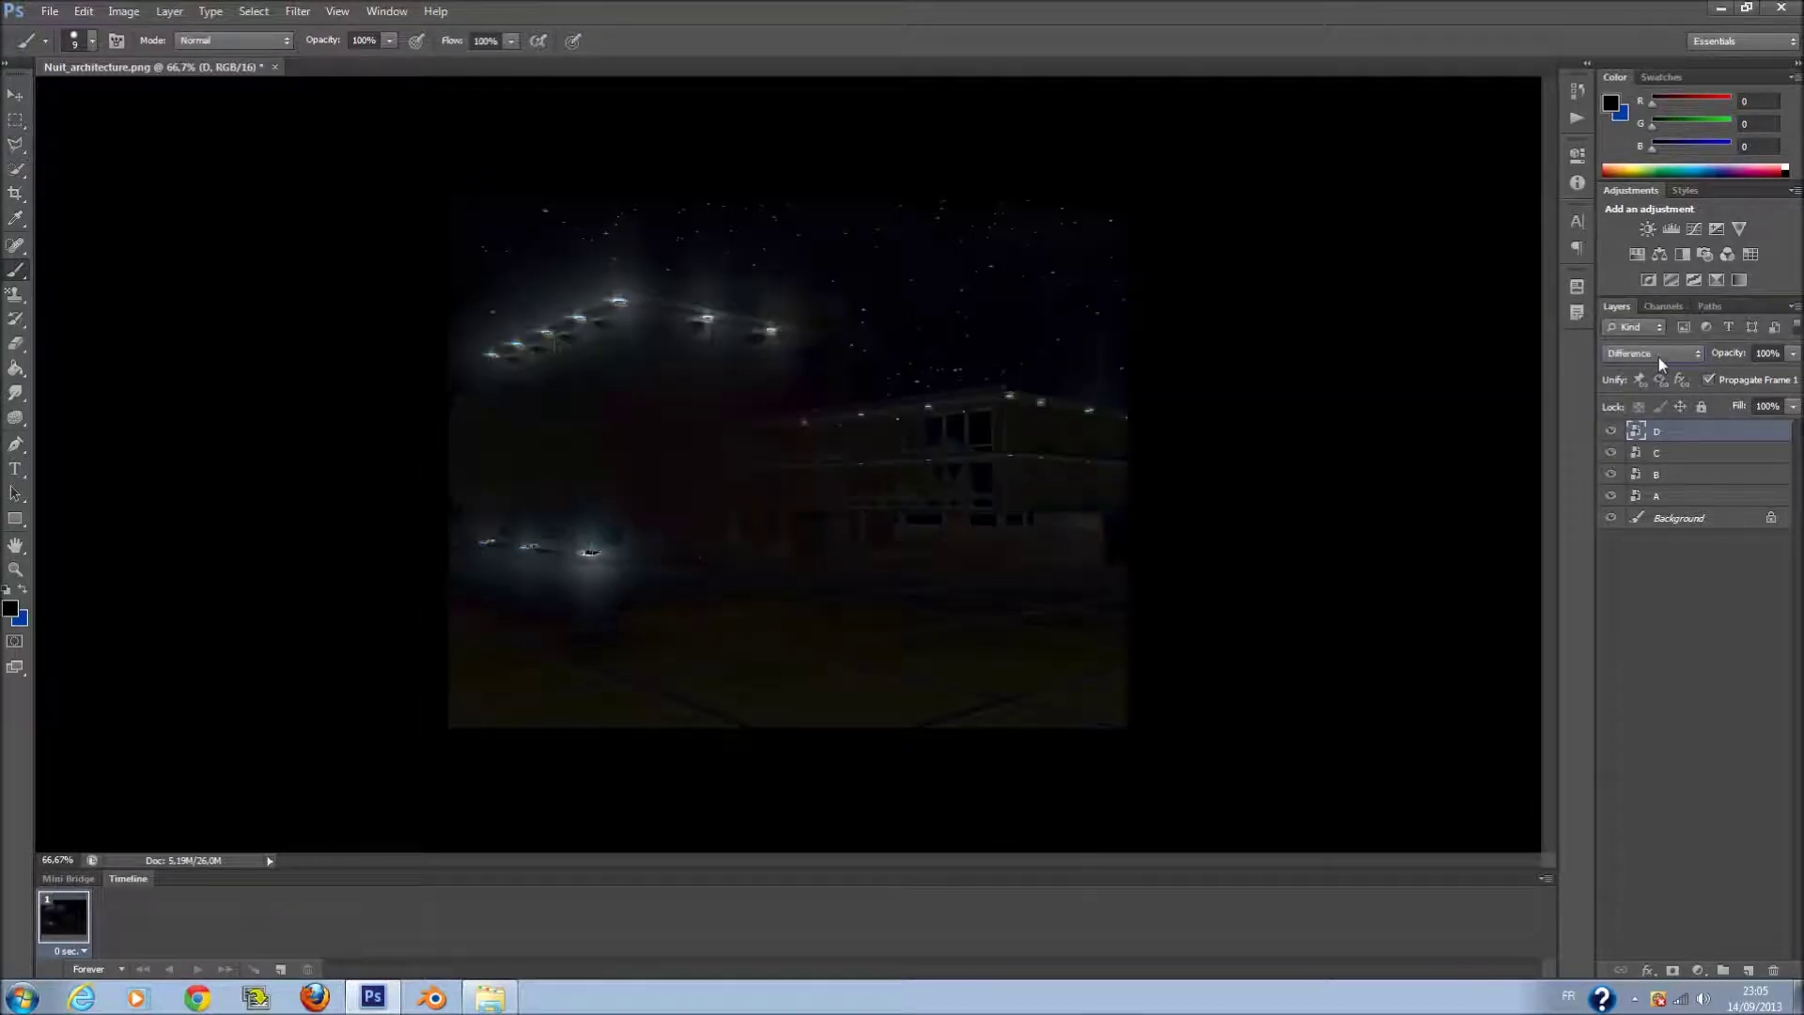
pyautogui.press('Down')
pyautogui.press('Down')
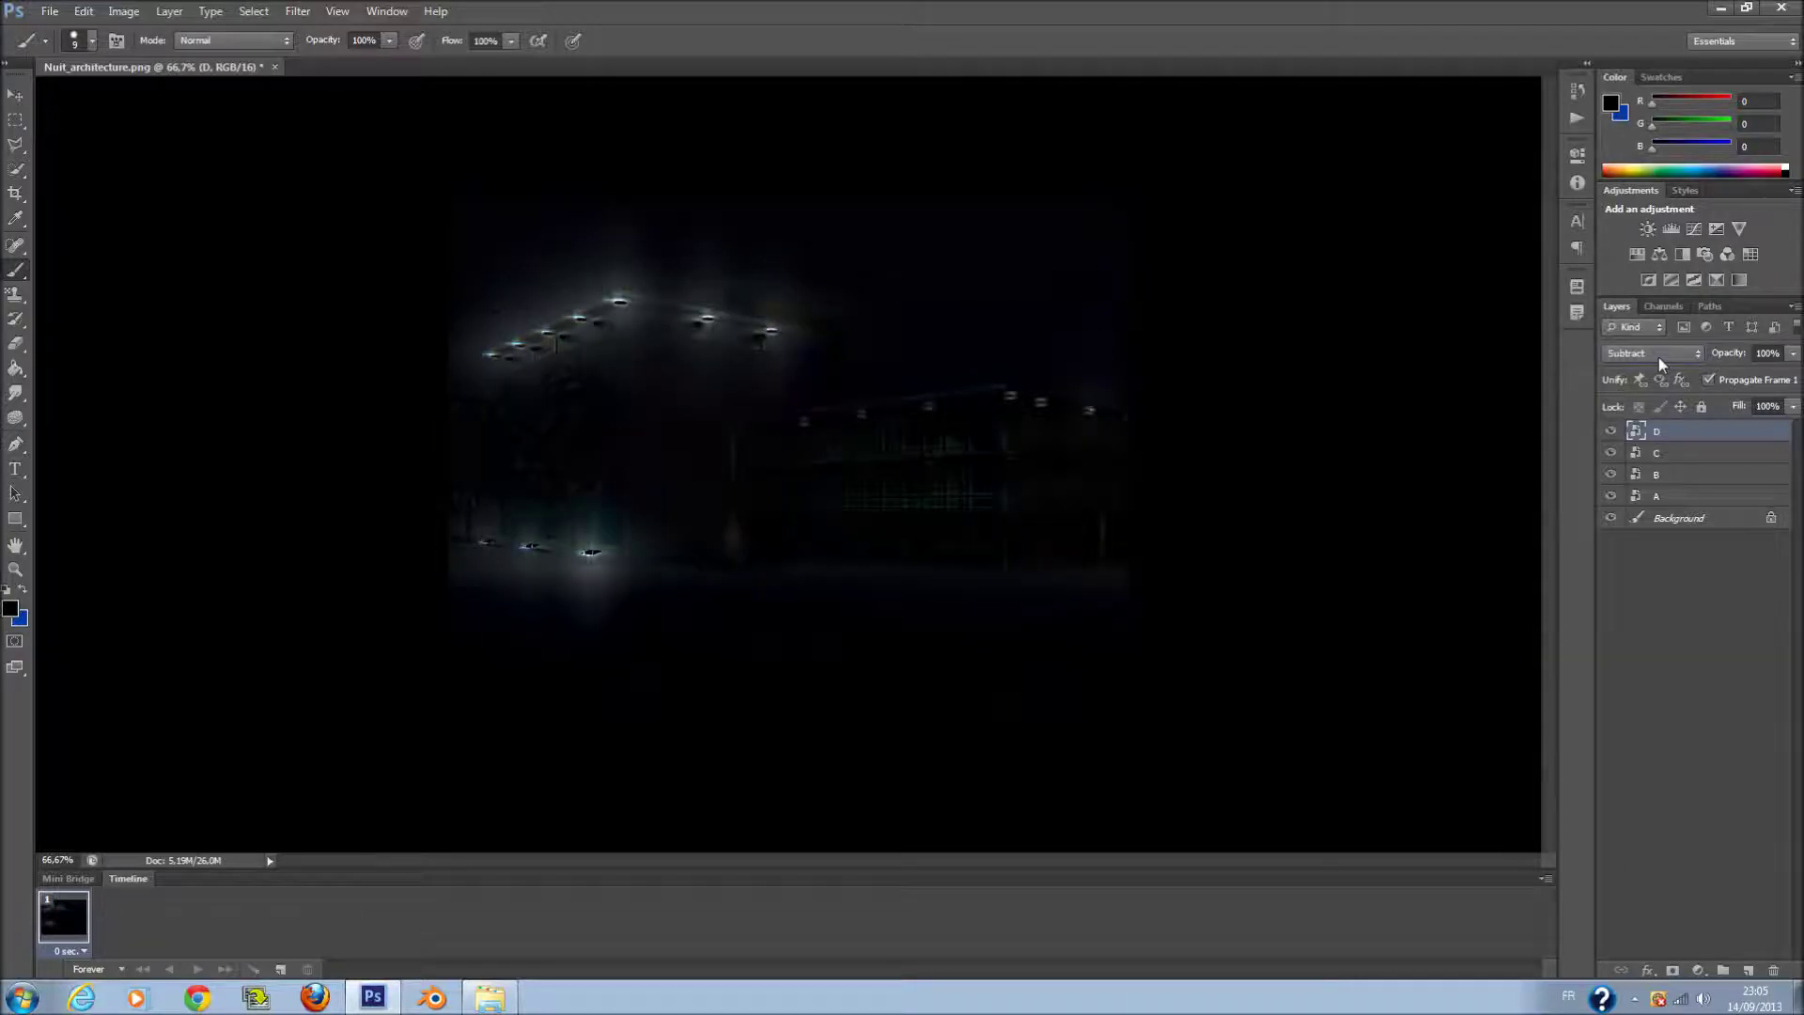
pyautogui.press('Down')
pyautogui.press('Down')
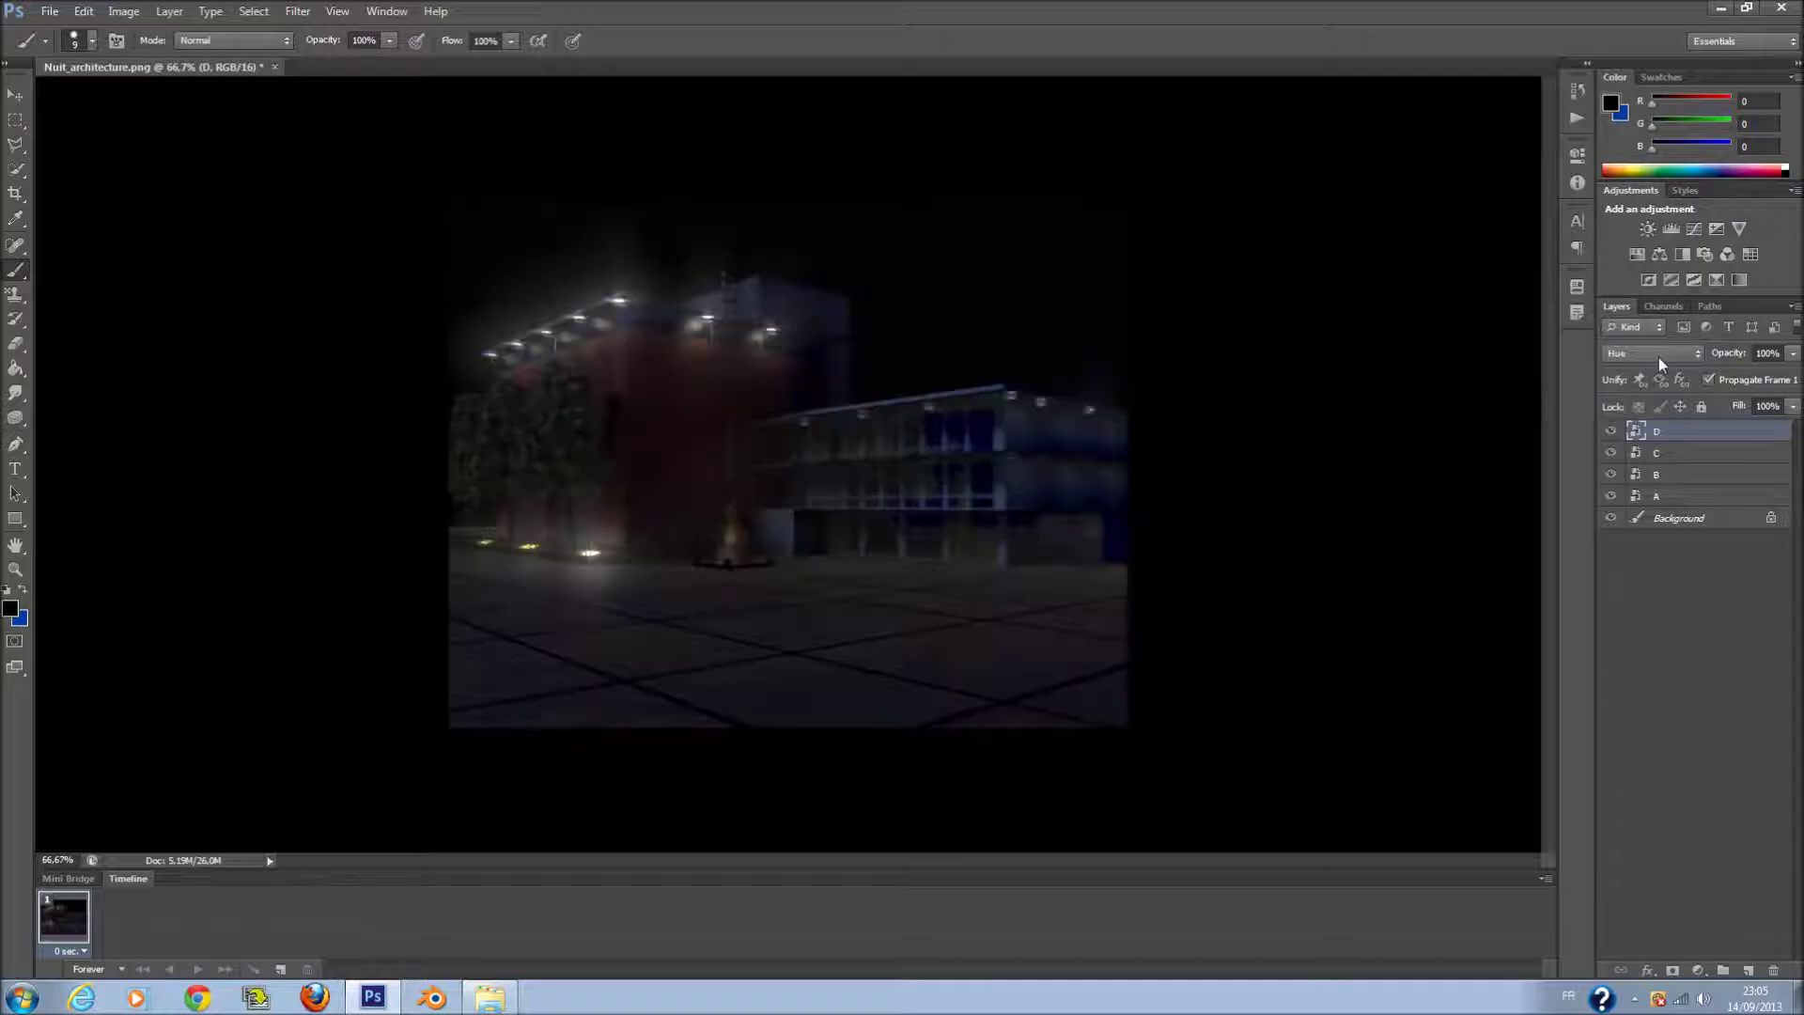
# - Try Overlay blending on layer D, then reset it to Normal
pyautogui.click(1659, 357)
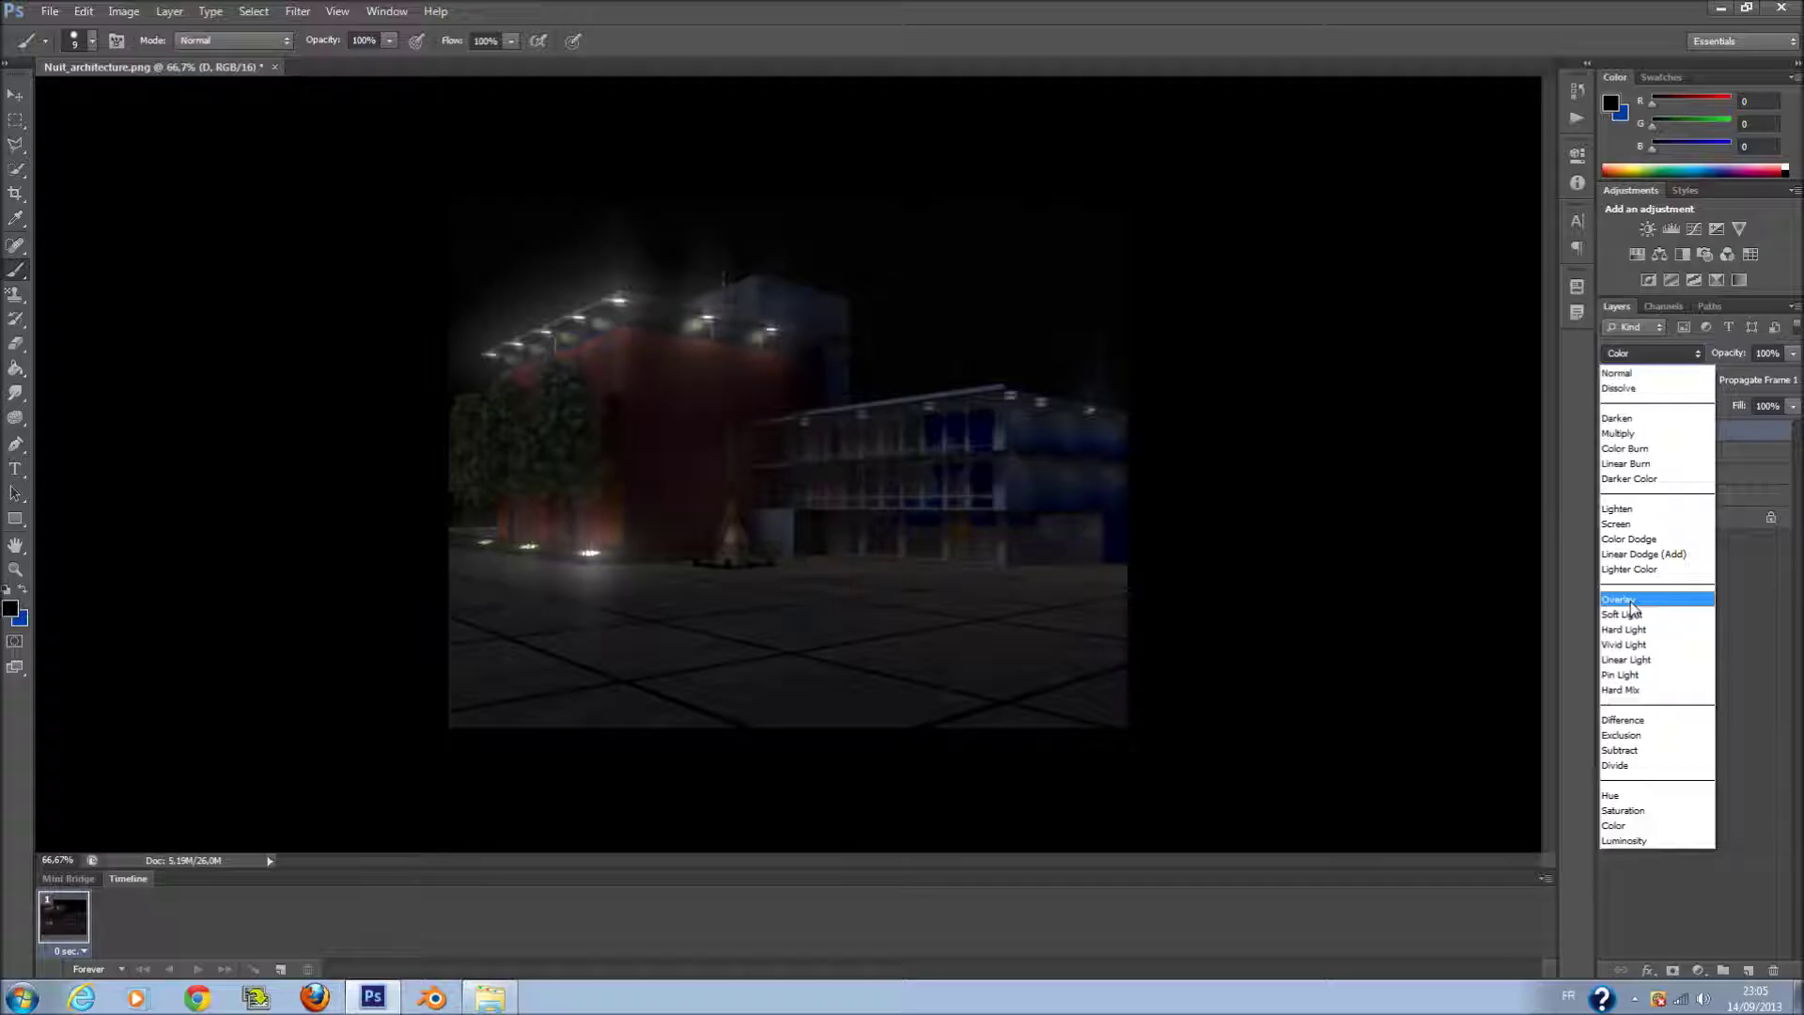
pyautogui.click(1622, 557)
pyautogui.click(1793, 406)
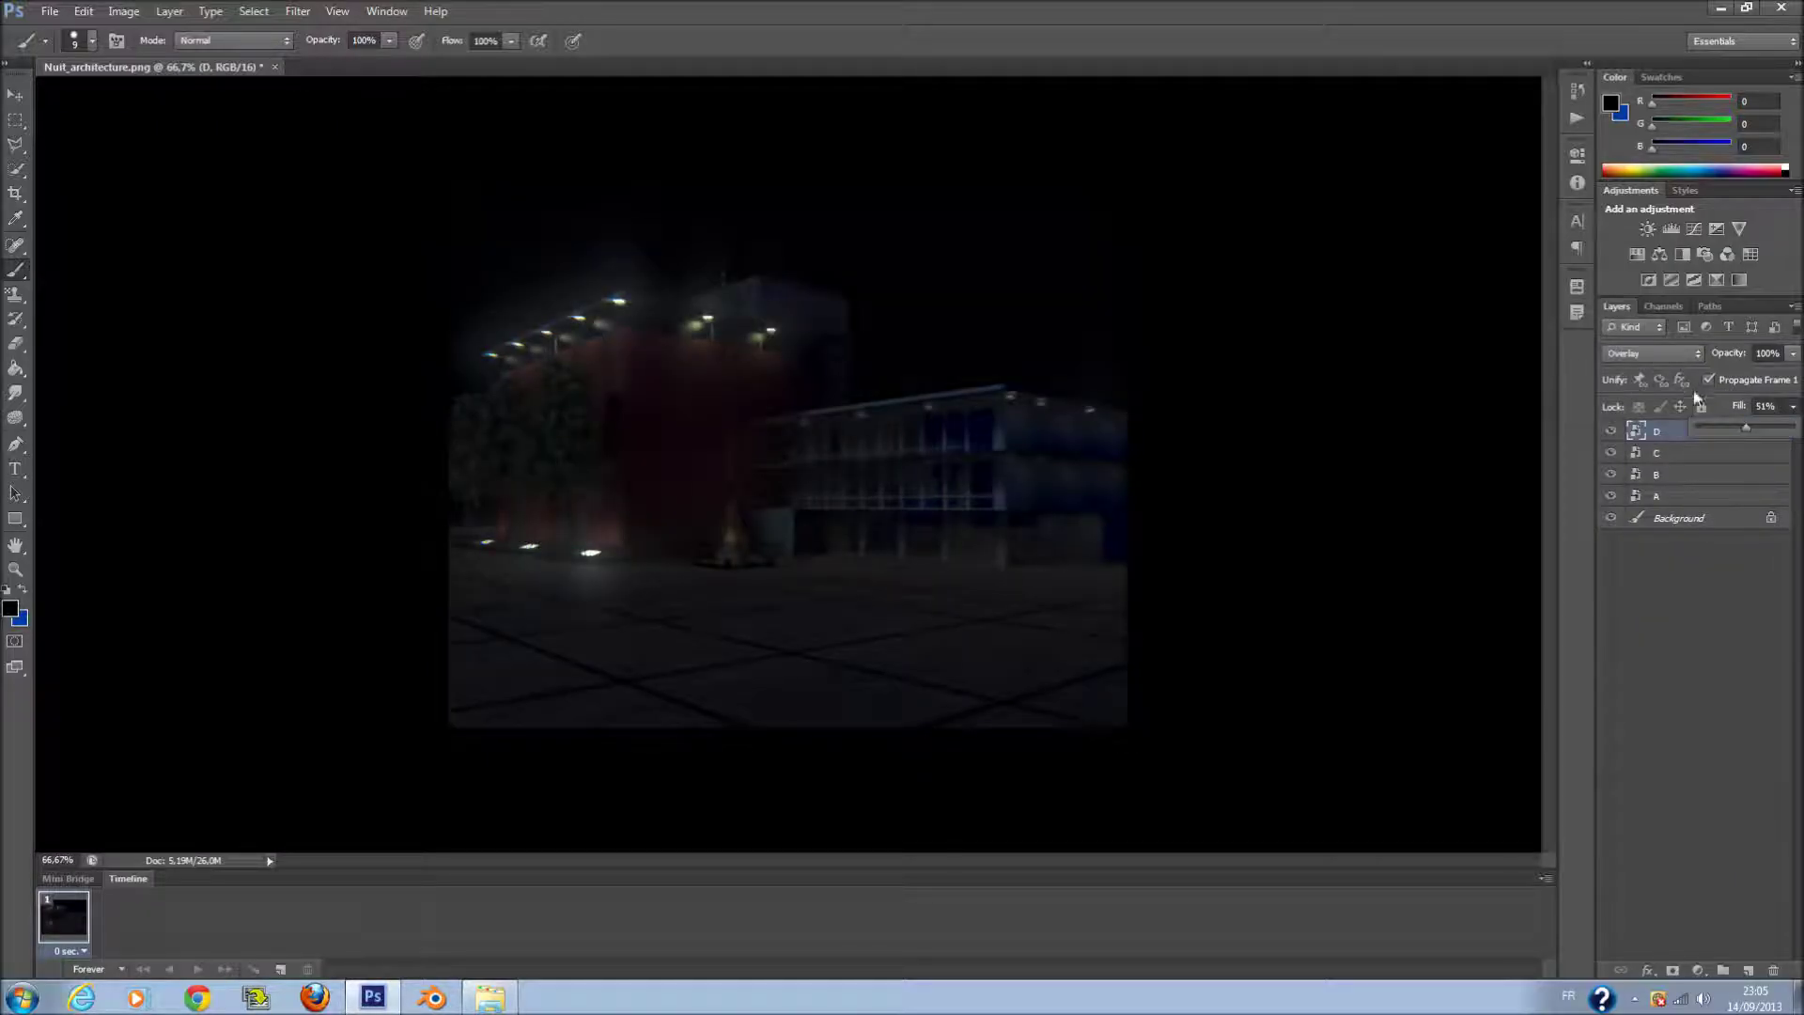
pyautogui.click(1686, 356)
pyautogui.click(1672, 372)
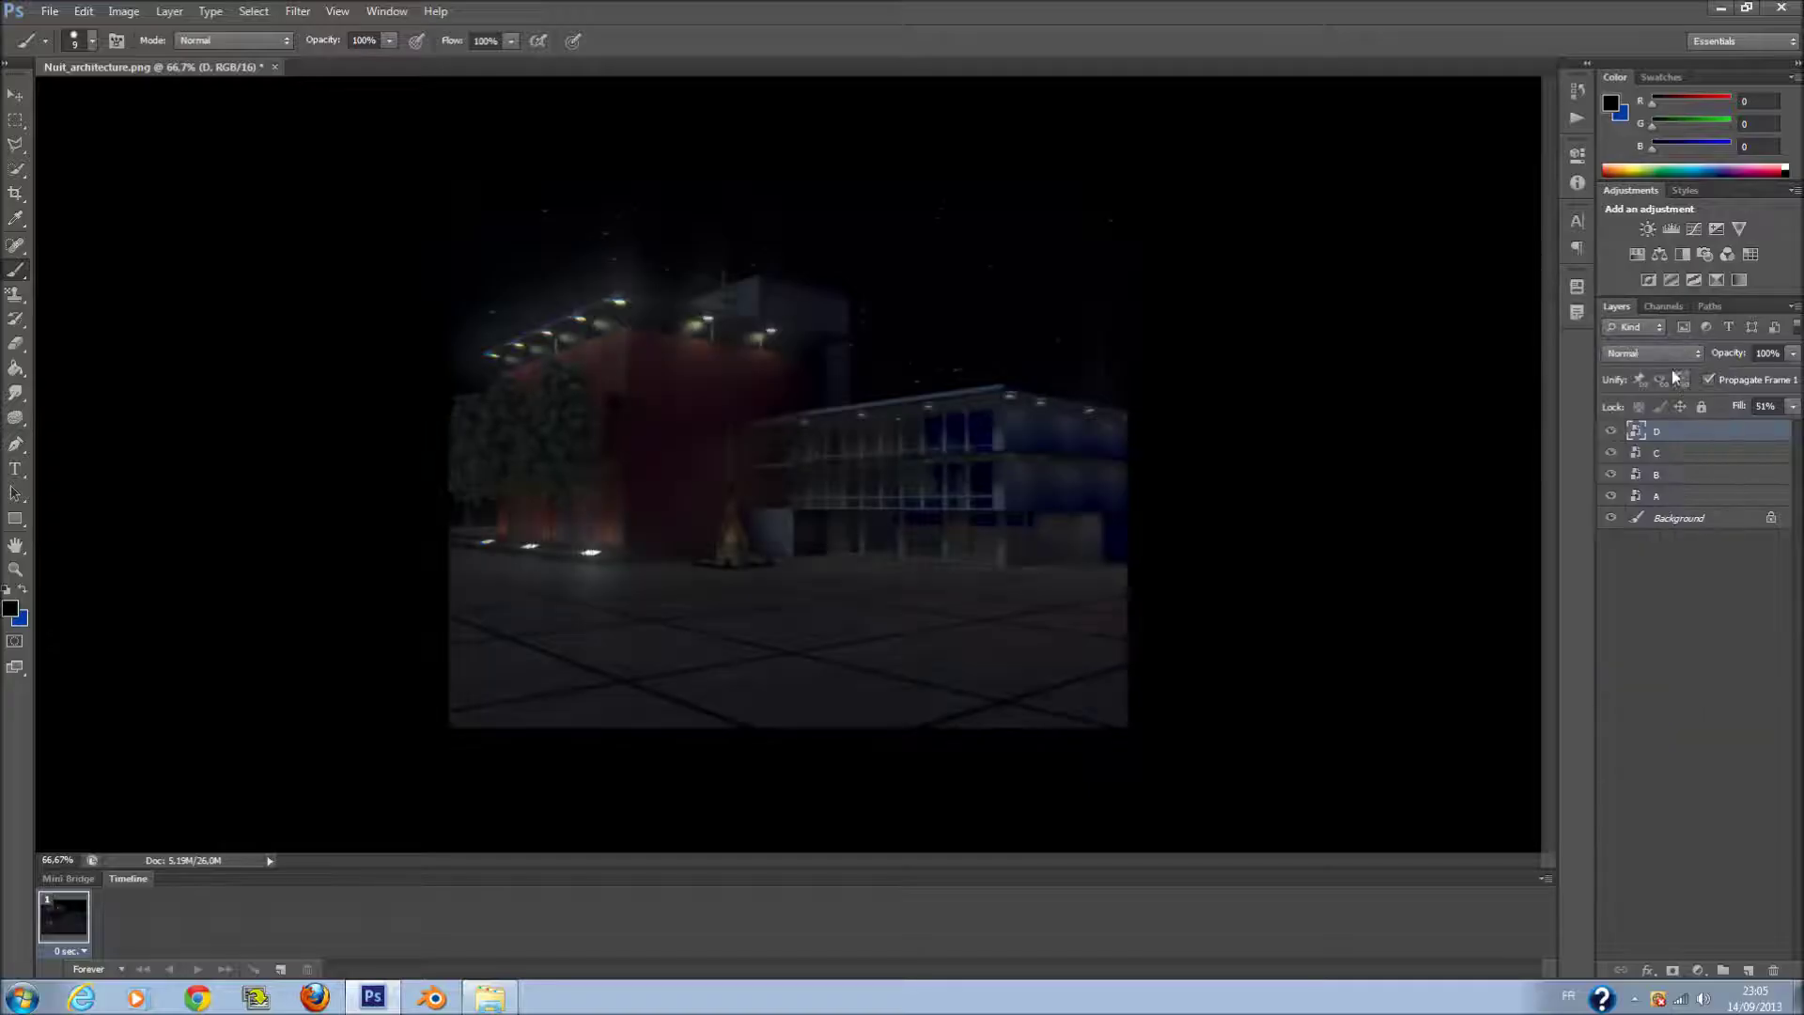
# - Set layer D to Color Dodge blending with fill at about 50%
pyautogui.scroll(-1, 1665, 359)
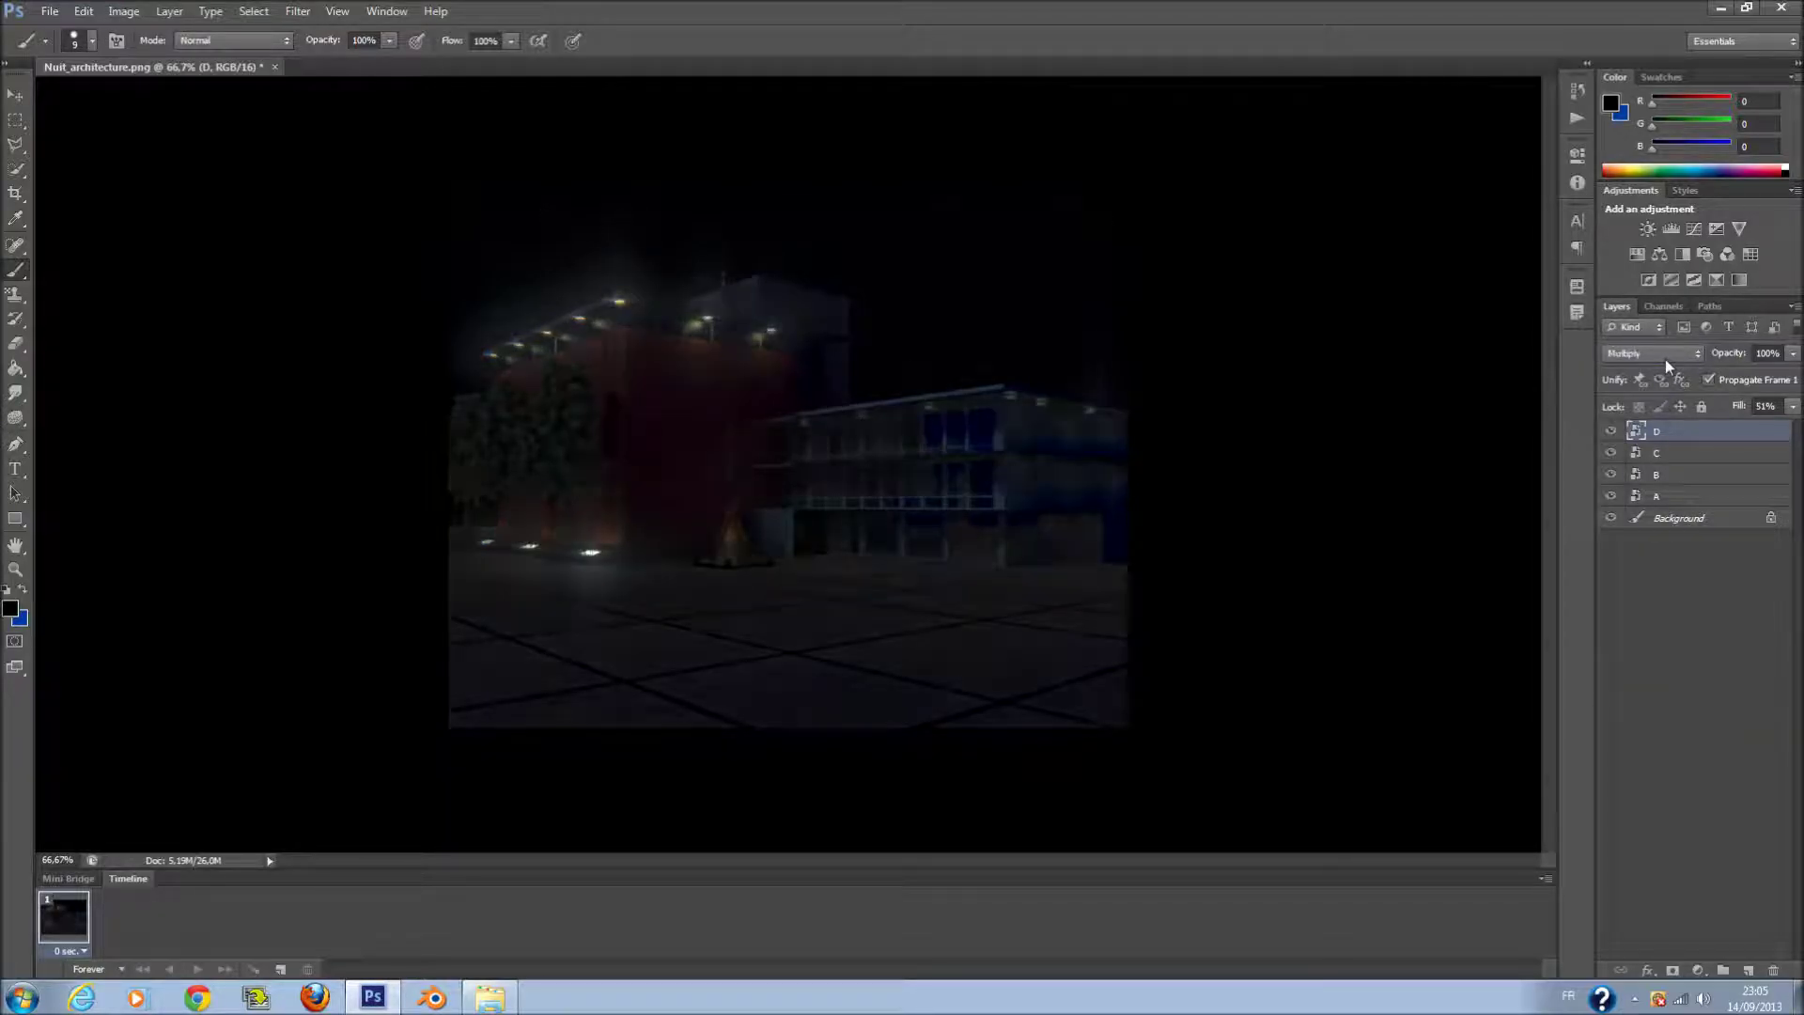
pyautogui.scroll(-1, 1665, 359)
pyautogui.scroll(-1, 1665, 359)
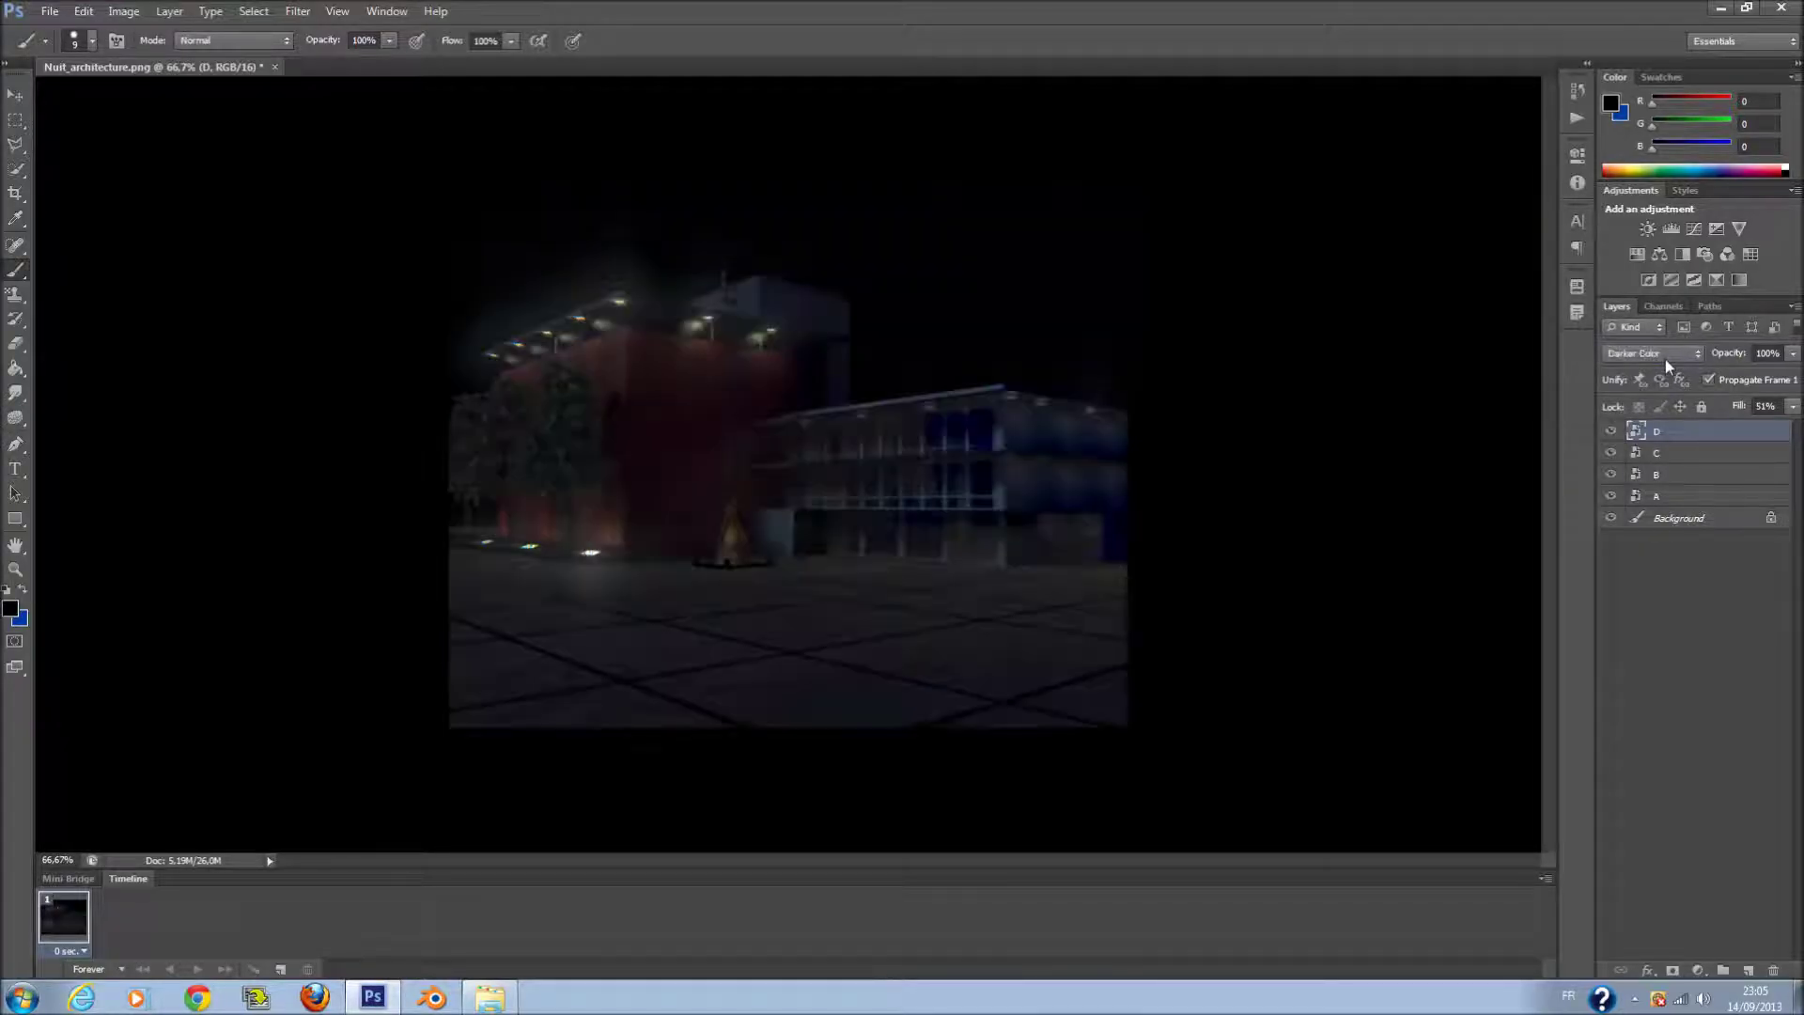
pyautogui.scroll(-1, 1664, 359)
pyautogui.scroll(-1, 1665, 359)
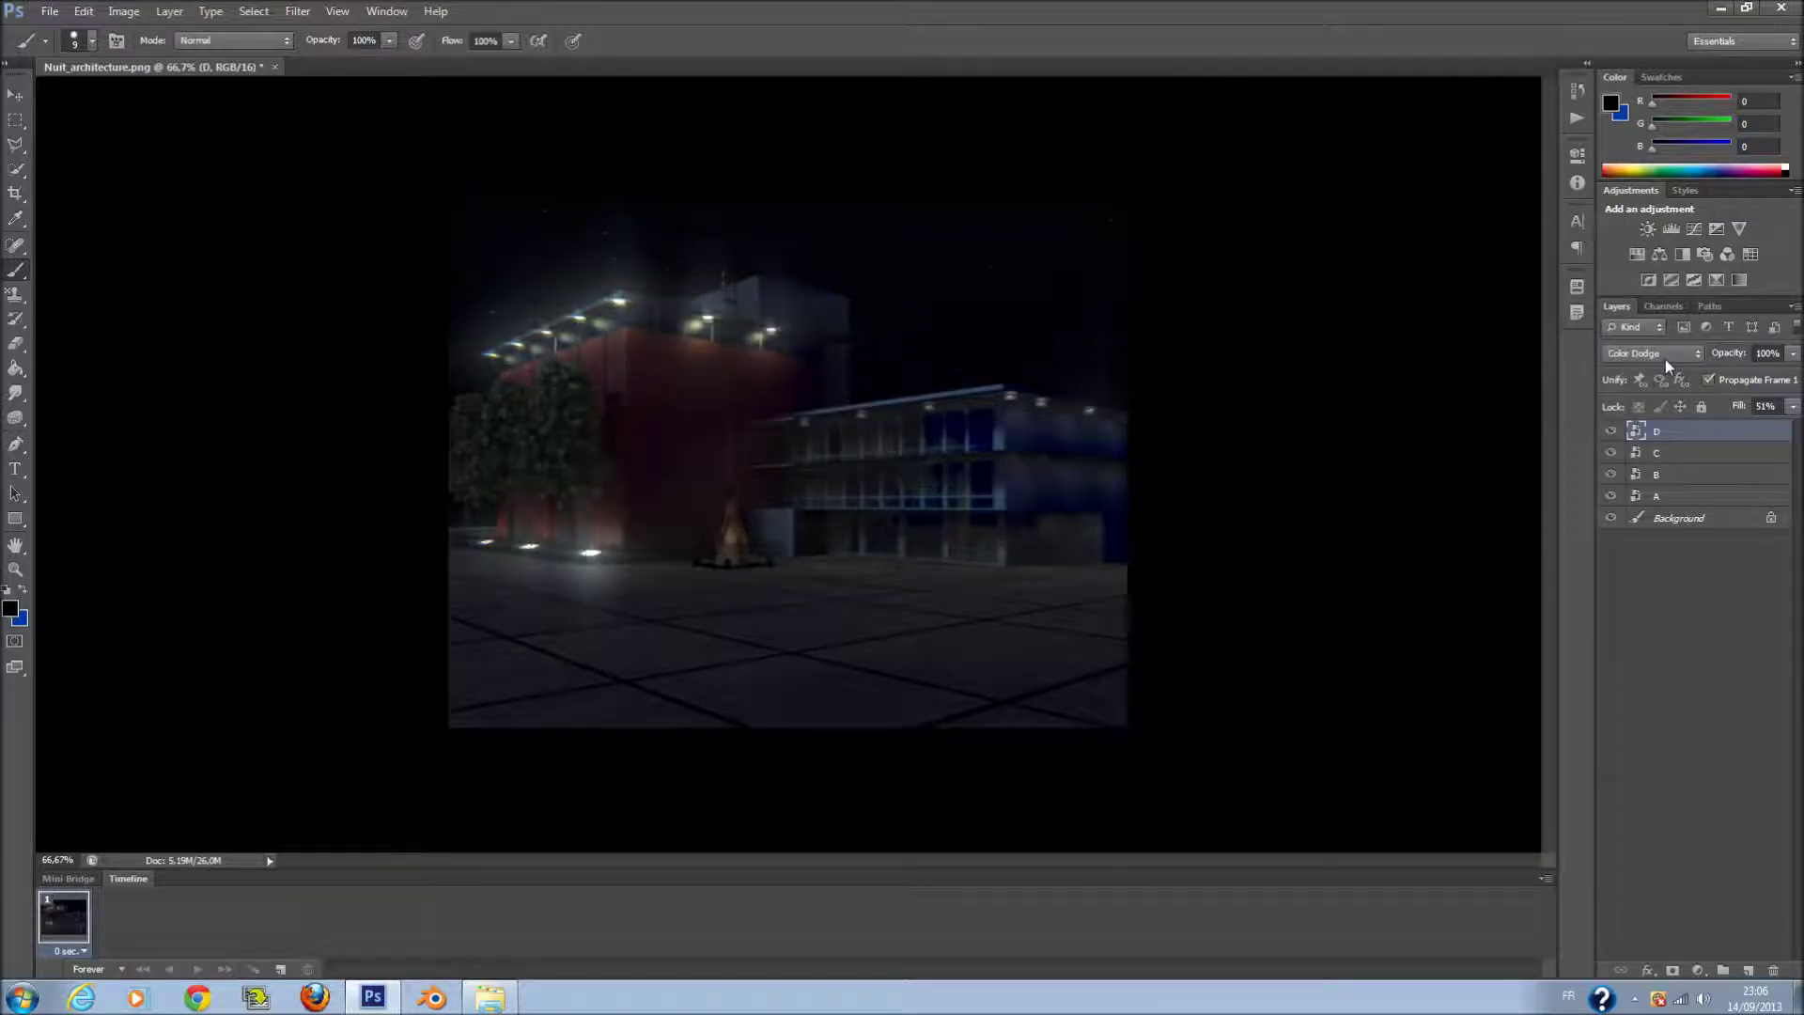
pyautogui.scroll(-1, 1664, 358)
pyautogui.scroll(-1, 1665, 359)
pyautogui.scroll(-2, 1665, 359)
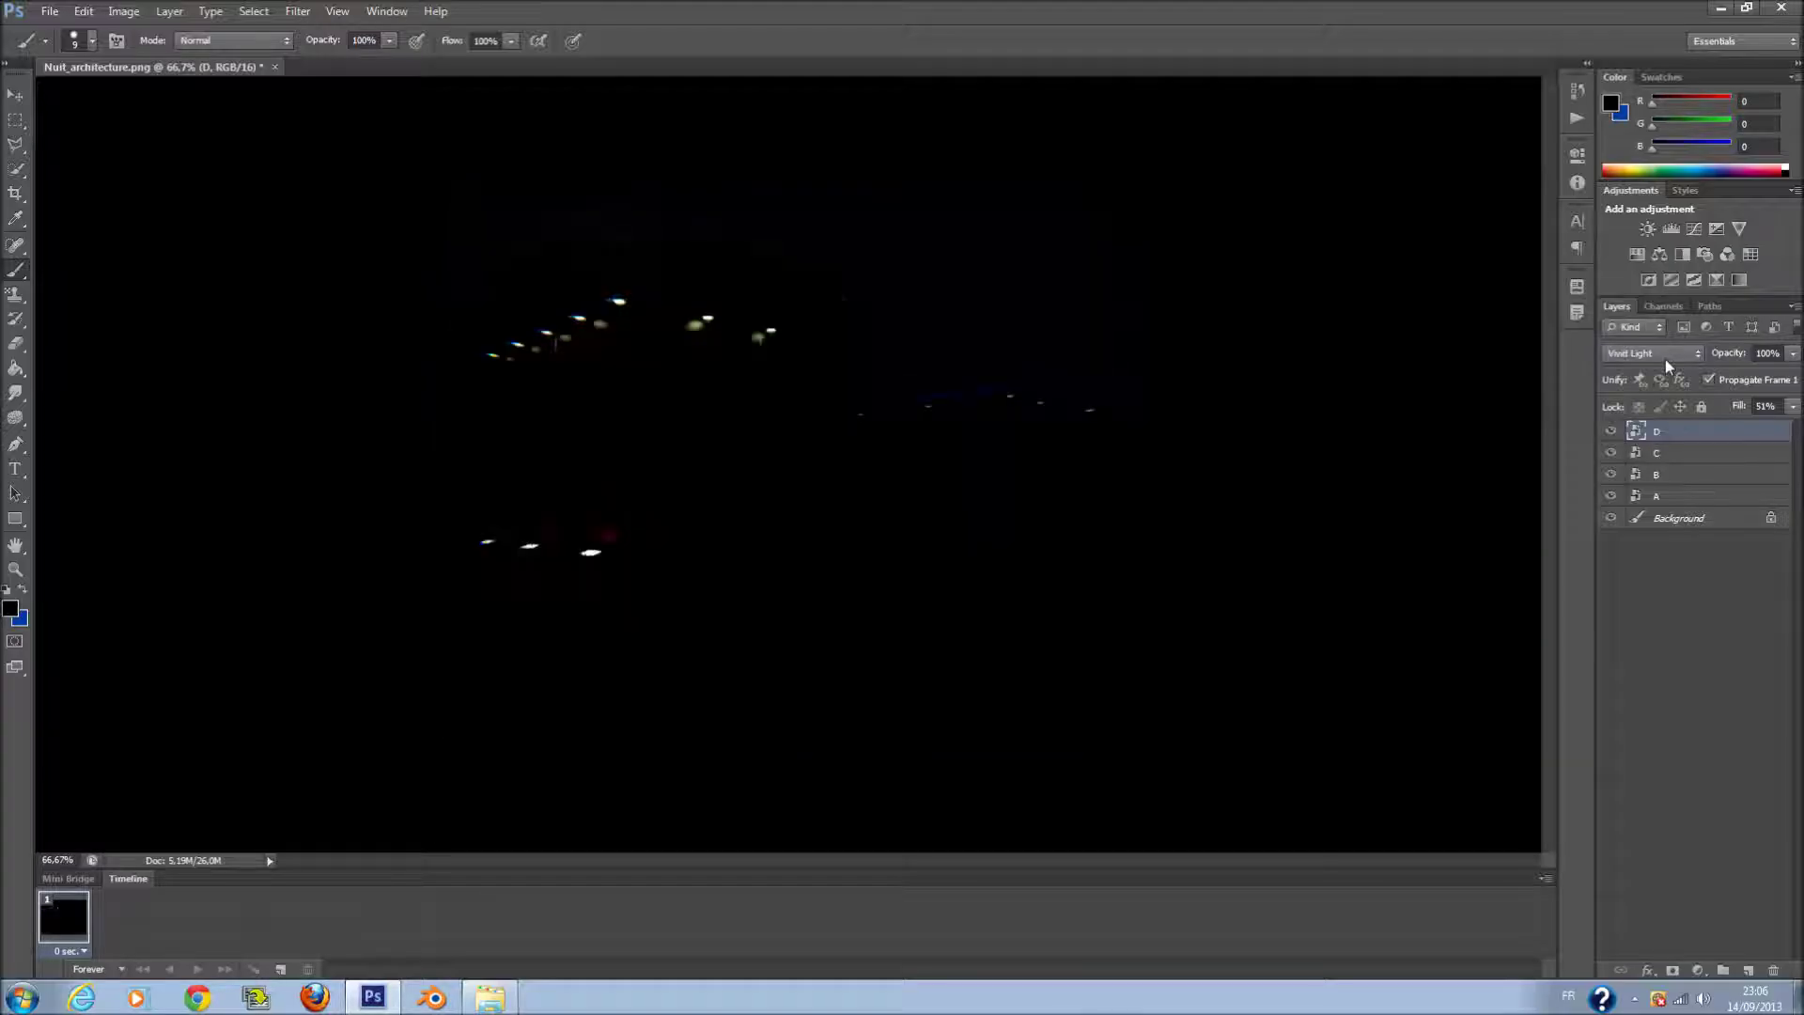
pyautogui.scroll(-1, 1665, 359)
pyautogui.scroll(-1, 1665, 359)
pyautogui.scroll(-2, 1664, 359)
pyautogui.scroll(-1, 1665, 359)
pyautogui.click(1665, 358)
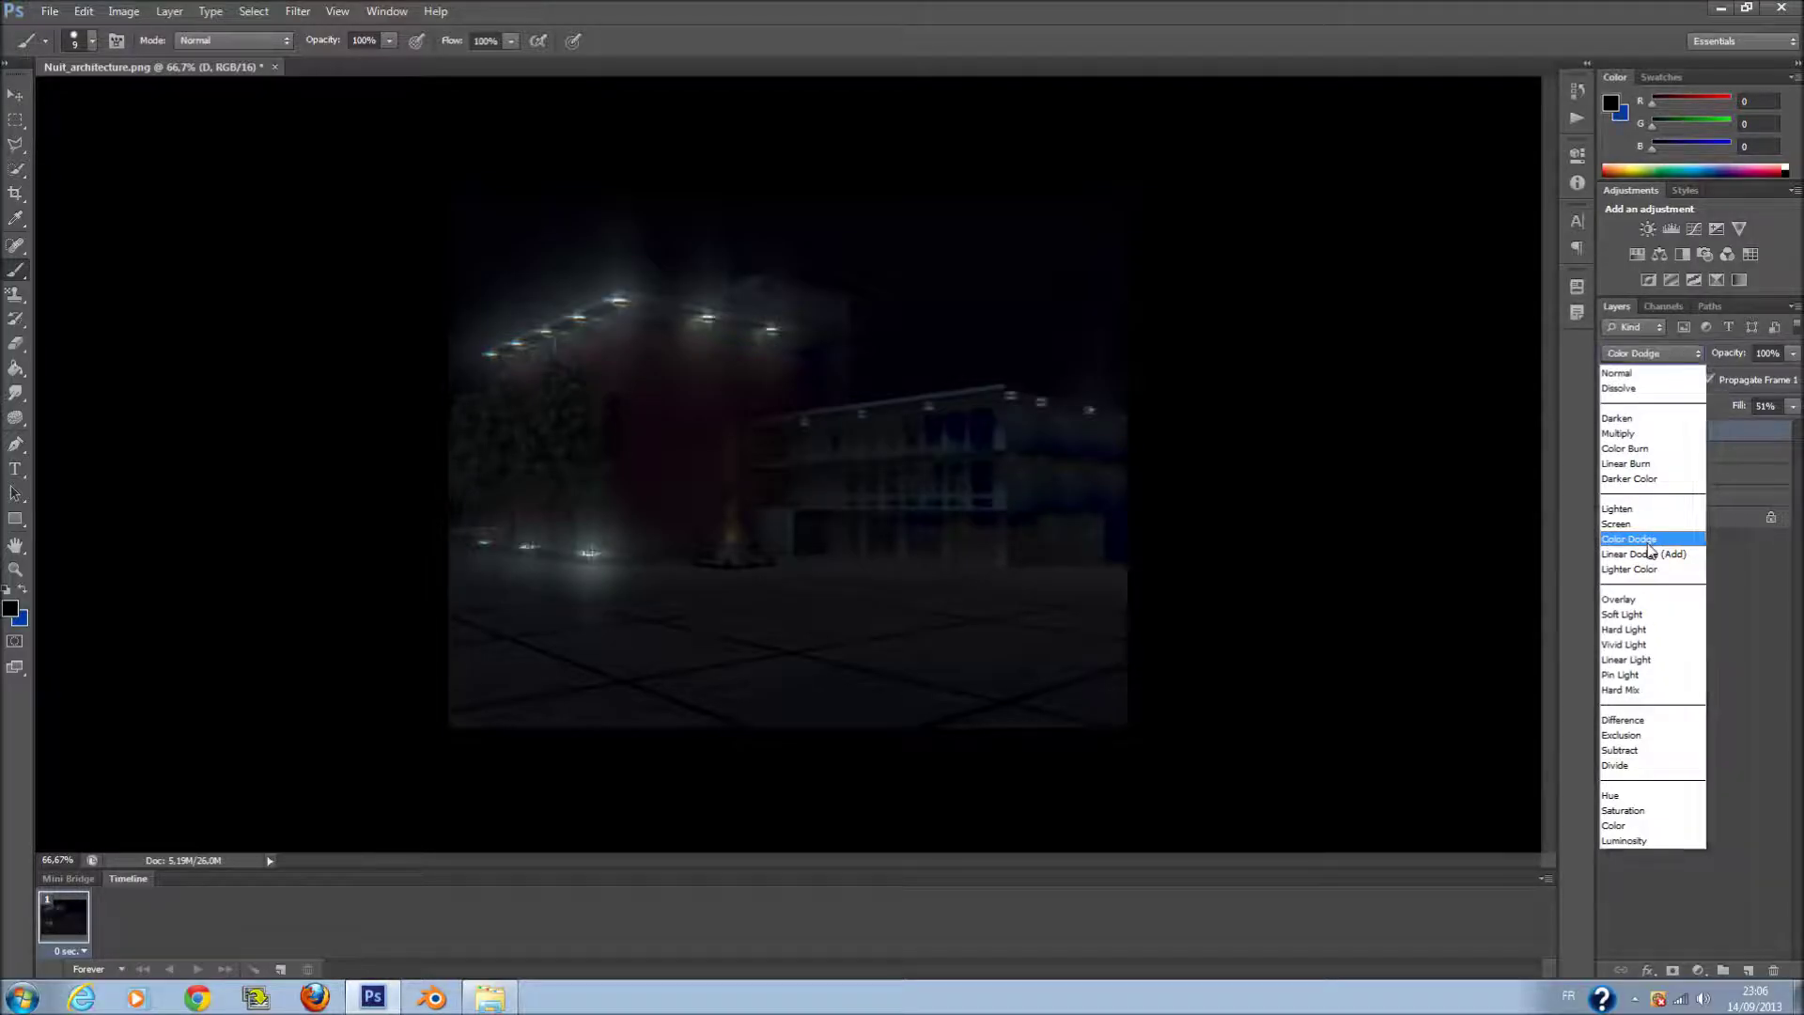
pyautogui.click(1634, 539)
pyautogui.click(1792, 406)
pyautogui.moveTo(1766, 428)
pyautogui.mouseDown()
pyautogui.moveTo(1795, 427)
pyautogui.moveTo(1648, 436)
pyautogui.moveTo(1785, 454)
pyautogui.mouseUp()
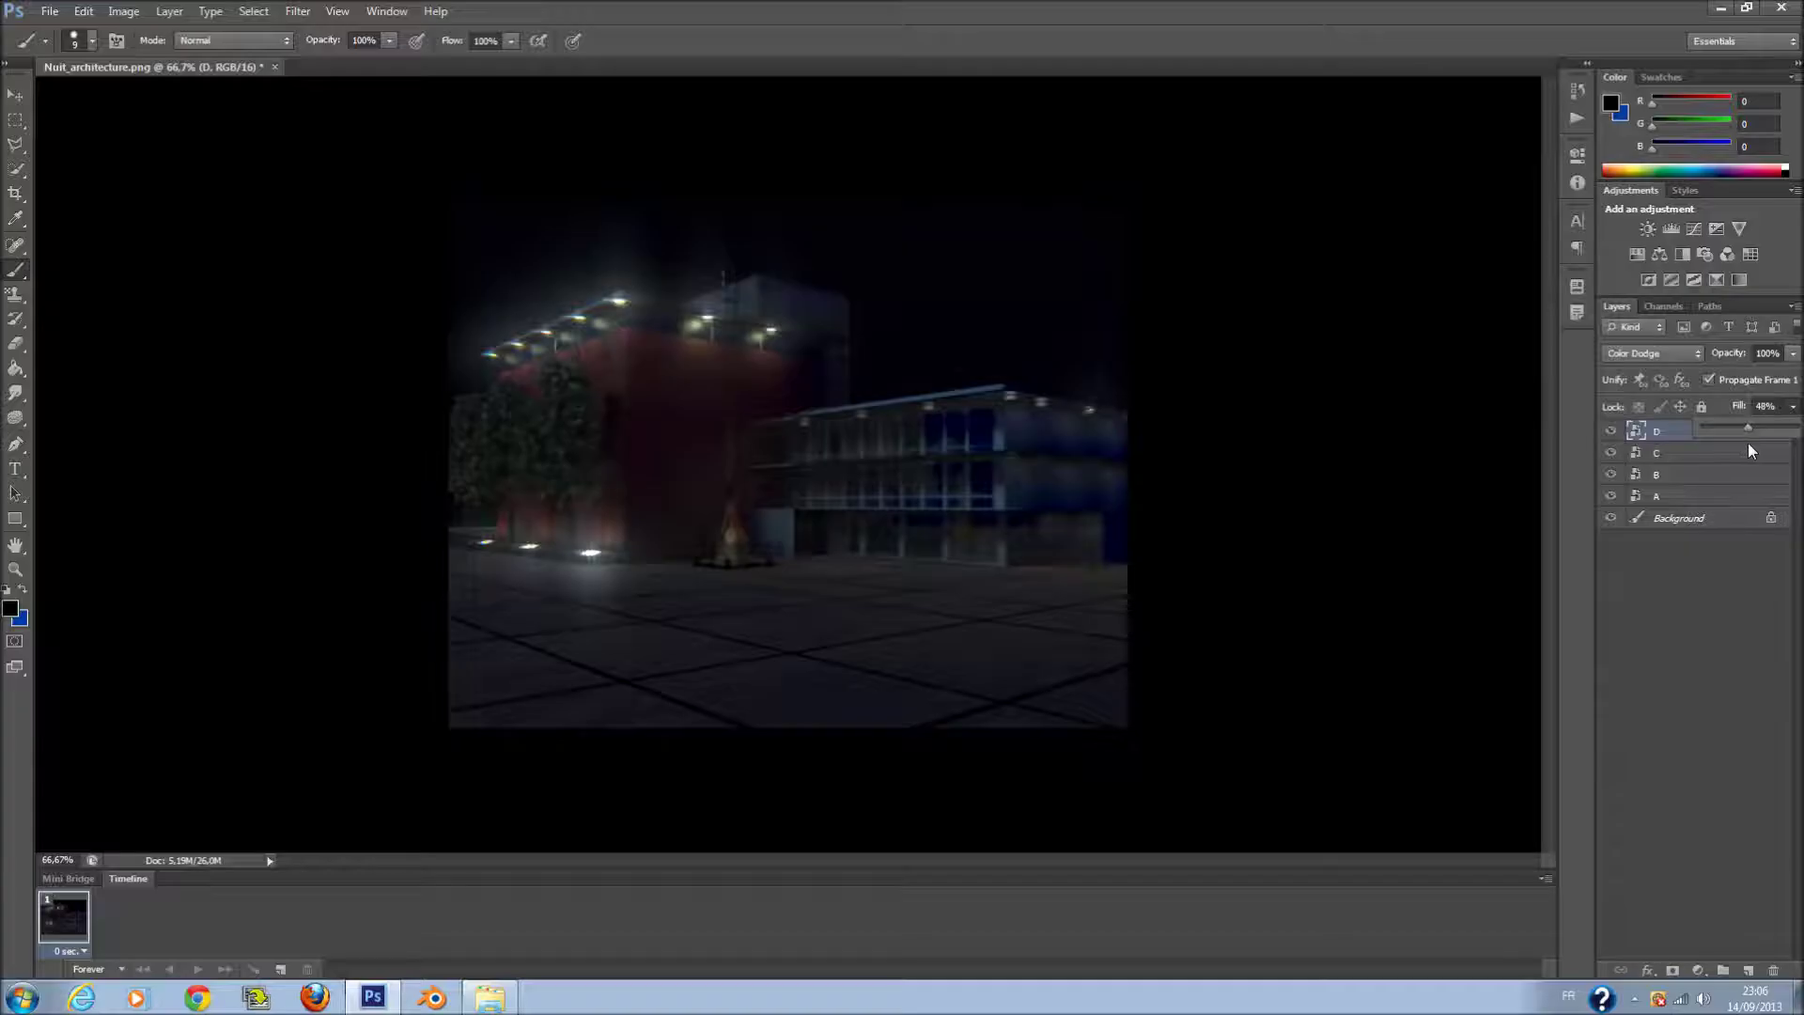
pyautogui.rightClick(1688, 431)
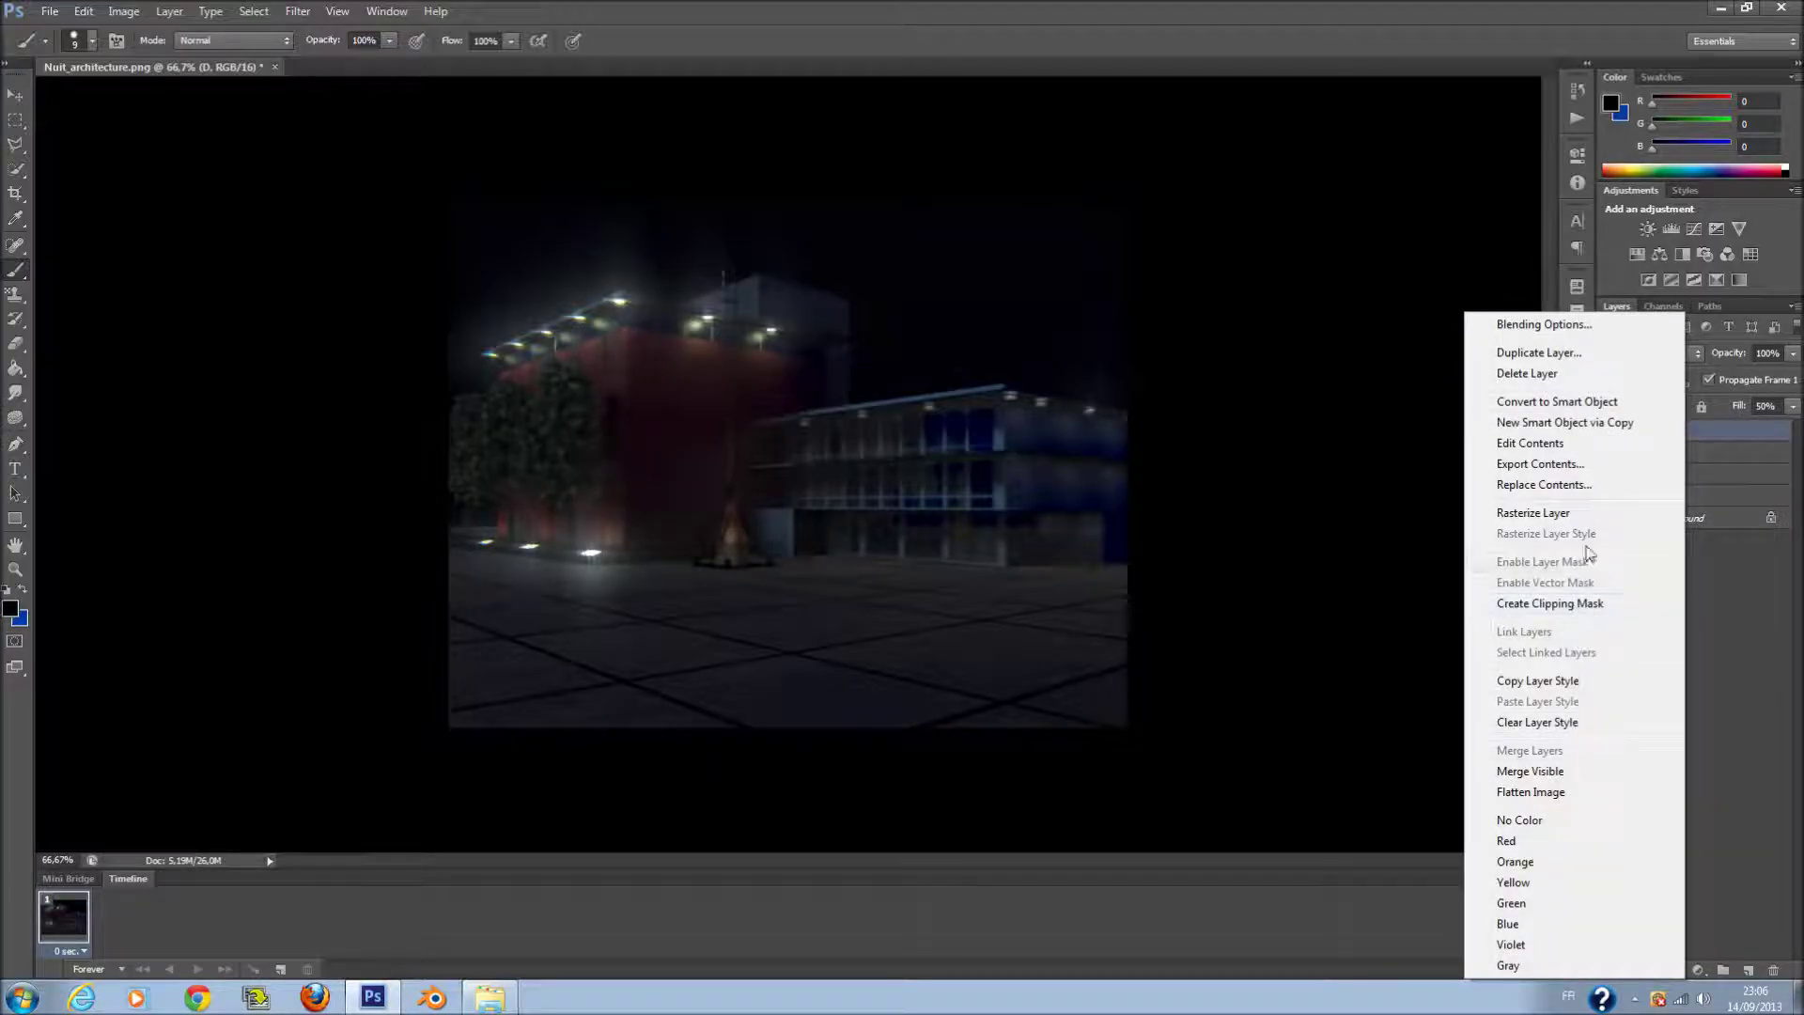
# - Duplicate layer D as D copy and lower its fill to 25%
pyautogui.click(1594, 355)
pyautogui.click(1792, 406)
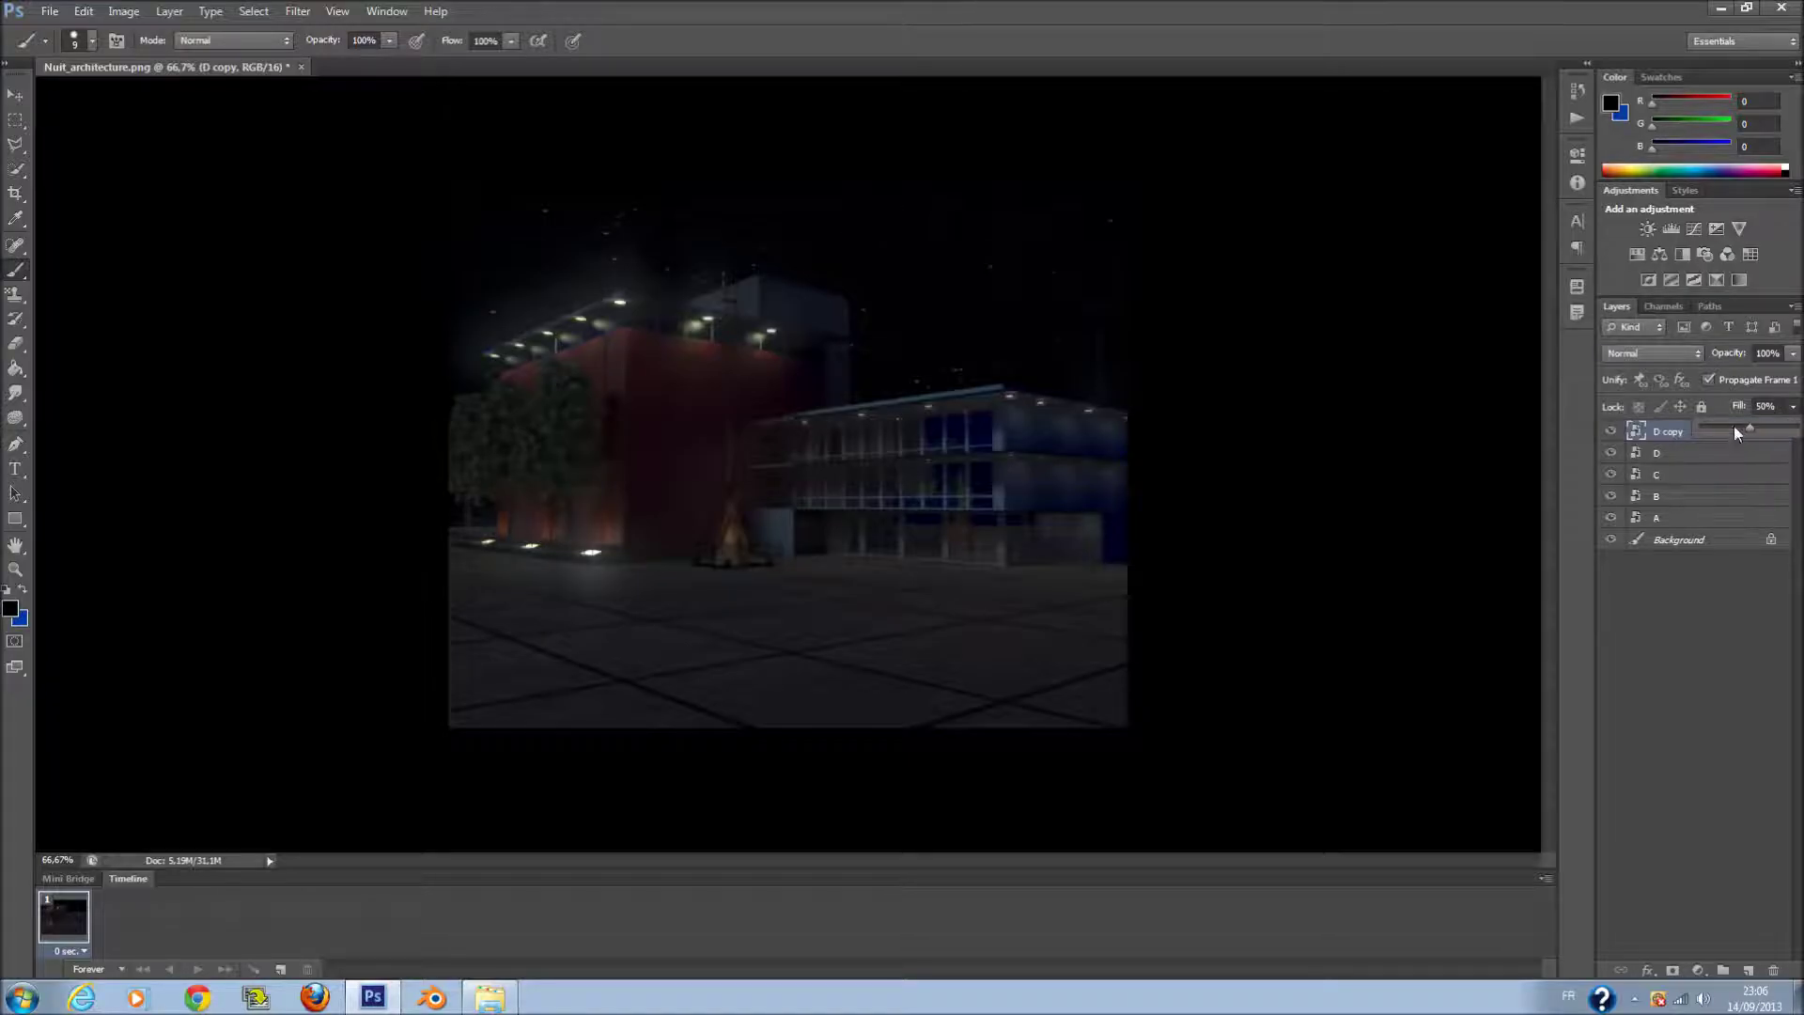
pyautogui.moveTo(1734, 428); pyautogui.dragTo(1744, 434)
pyautogui.click(1699, 615)
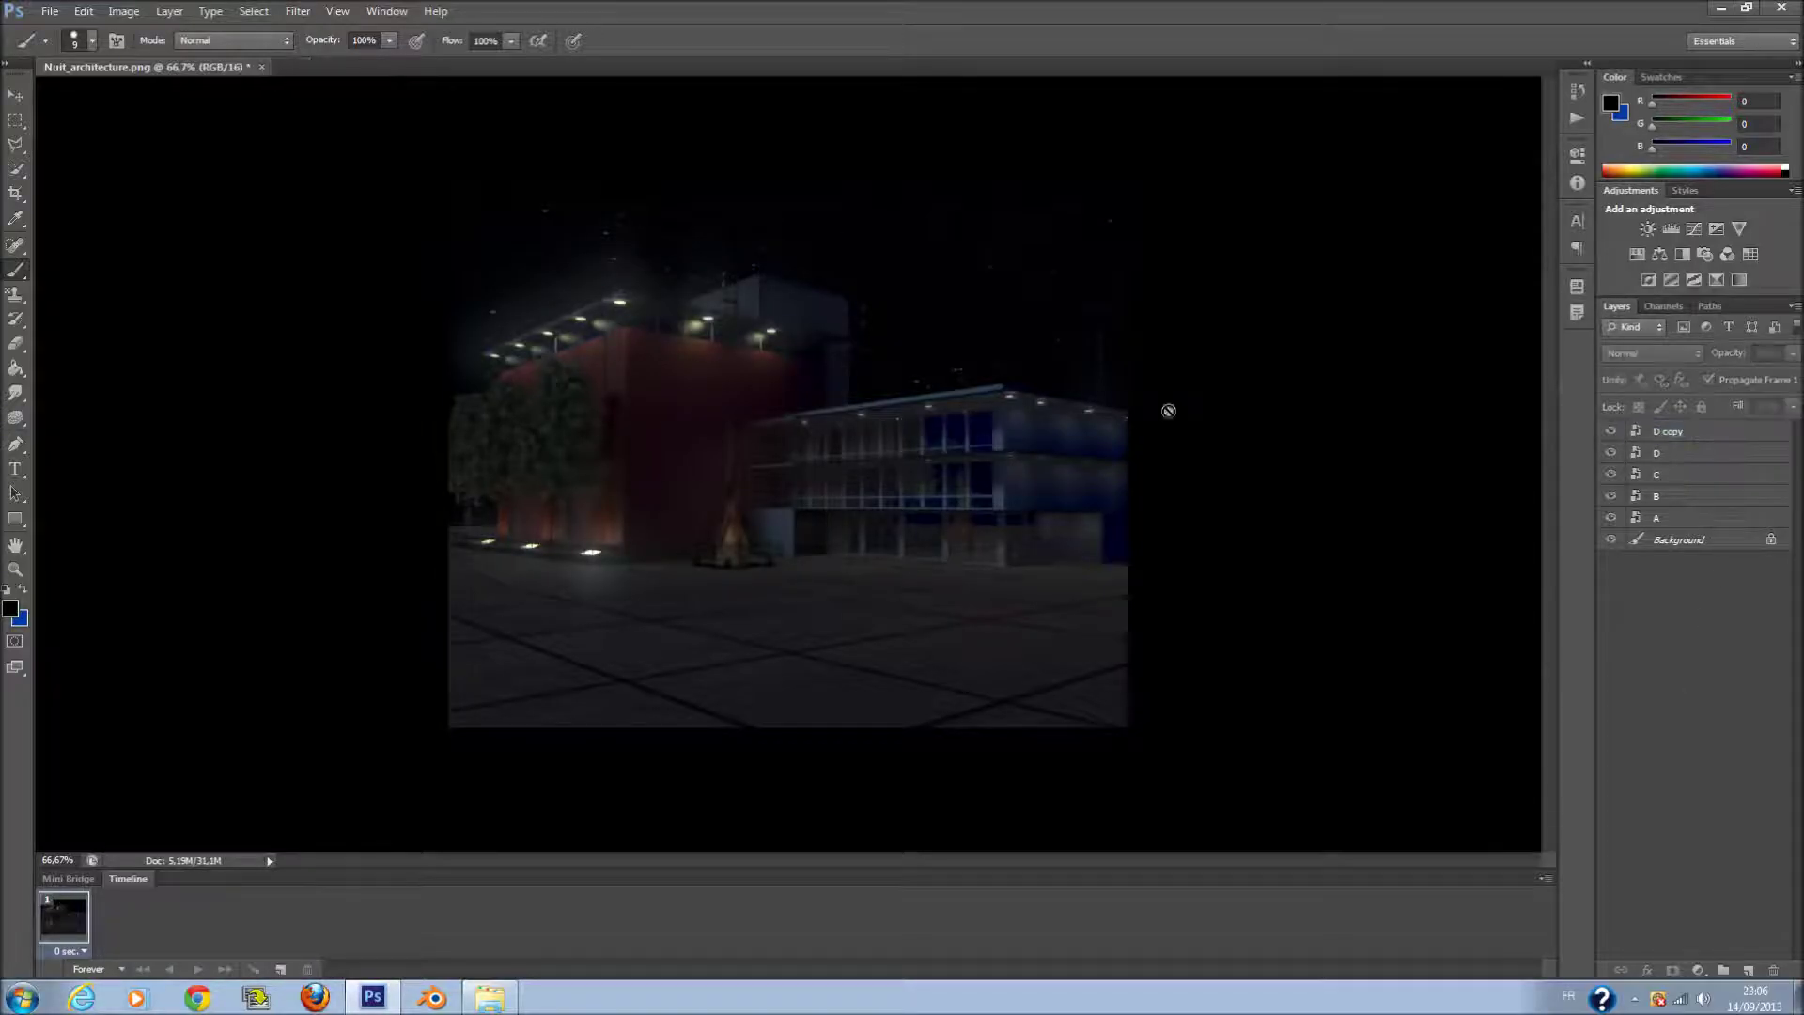
pyautogui.click(782, 334)
pyautogui.click(880, 370)
pyautogui.click(1691, 434)
pyautogui.click(1792, 406)
pyautogui.moveTo(1741, 445); pyautogui.dragTo(1726, 430)
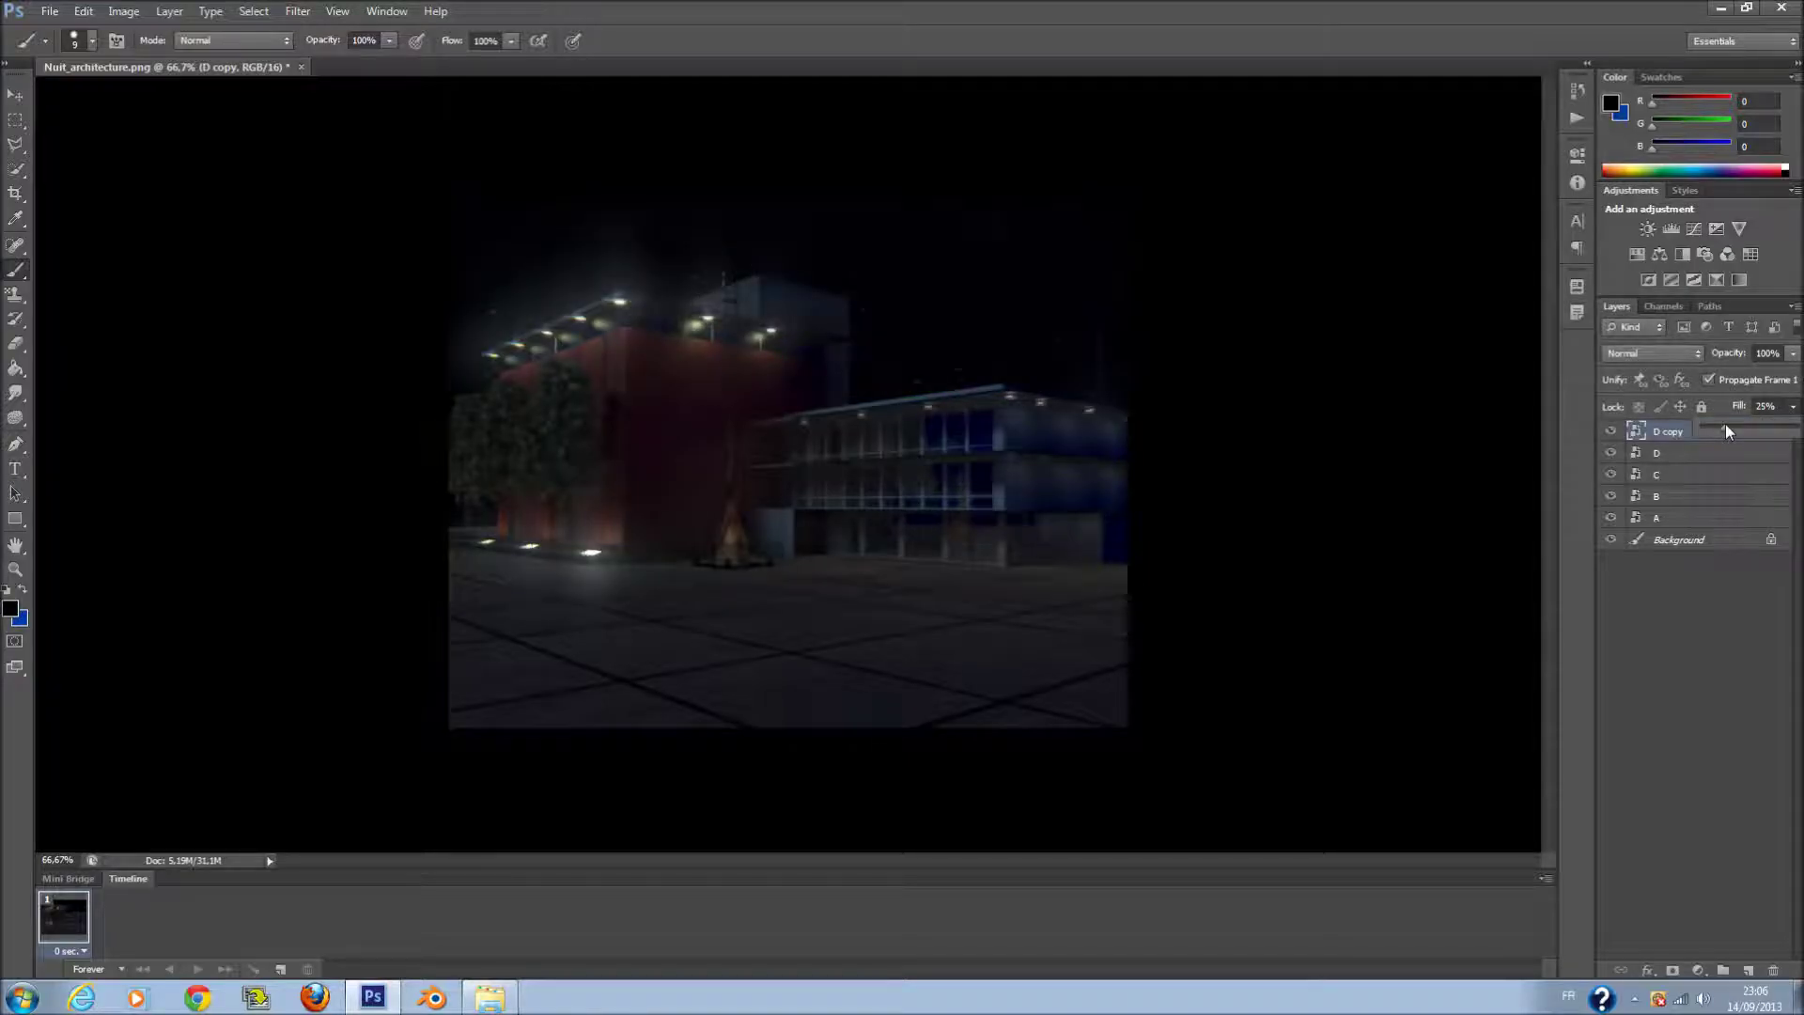
# - Add a new empty Layer 1 above D copy
pyautogui.click(1700, 606)
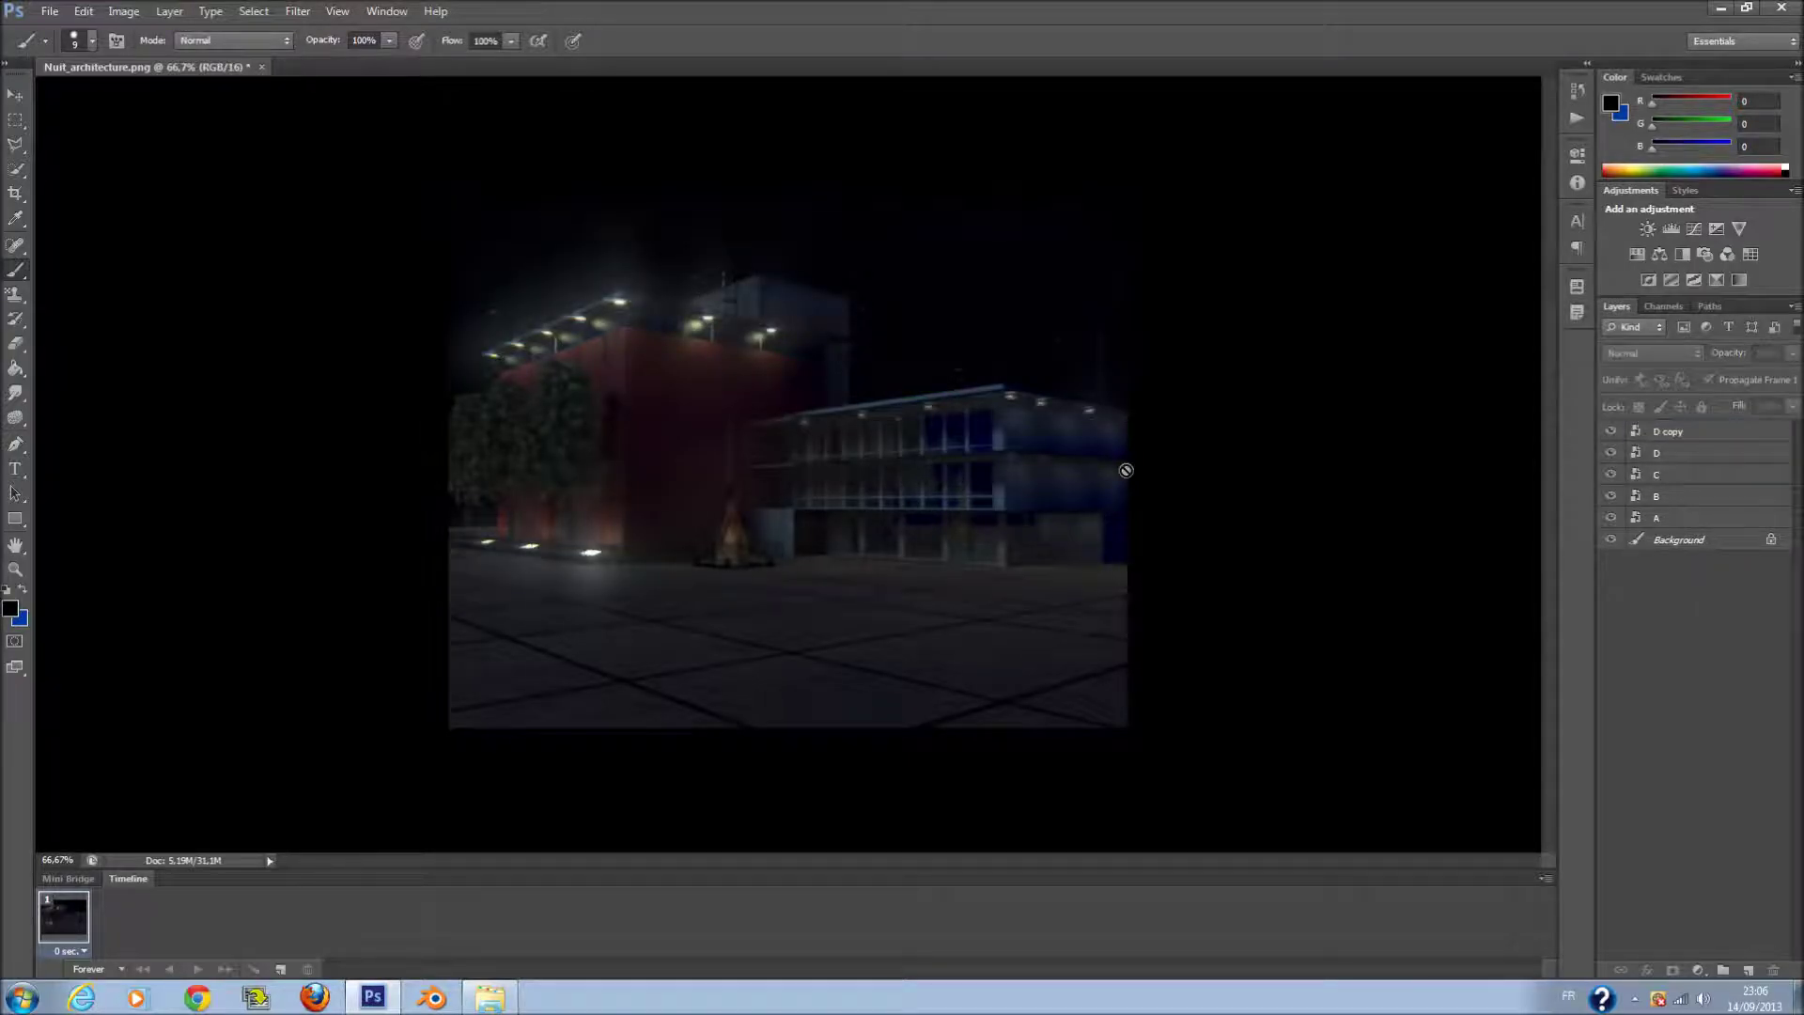
pyautogui.click(944, 484)
pyautogui.click(880, 371)
pyautogui.click(1682, 438)
pyautogui.click(1748, 970)
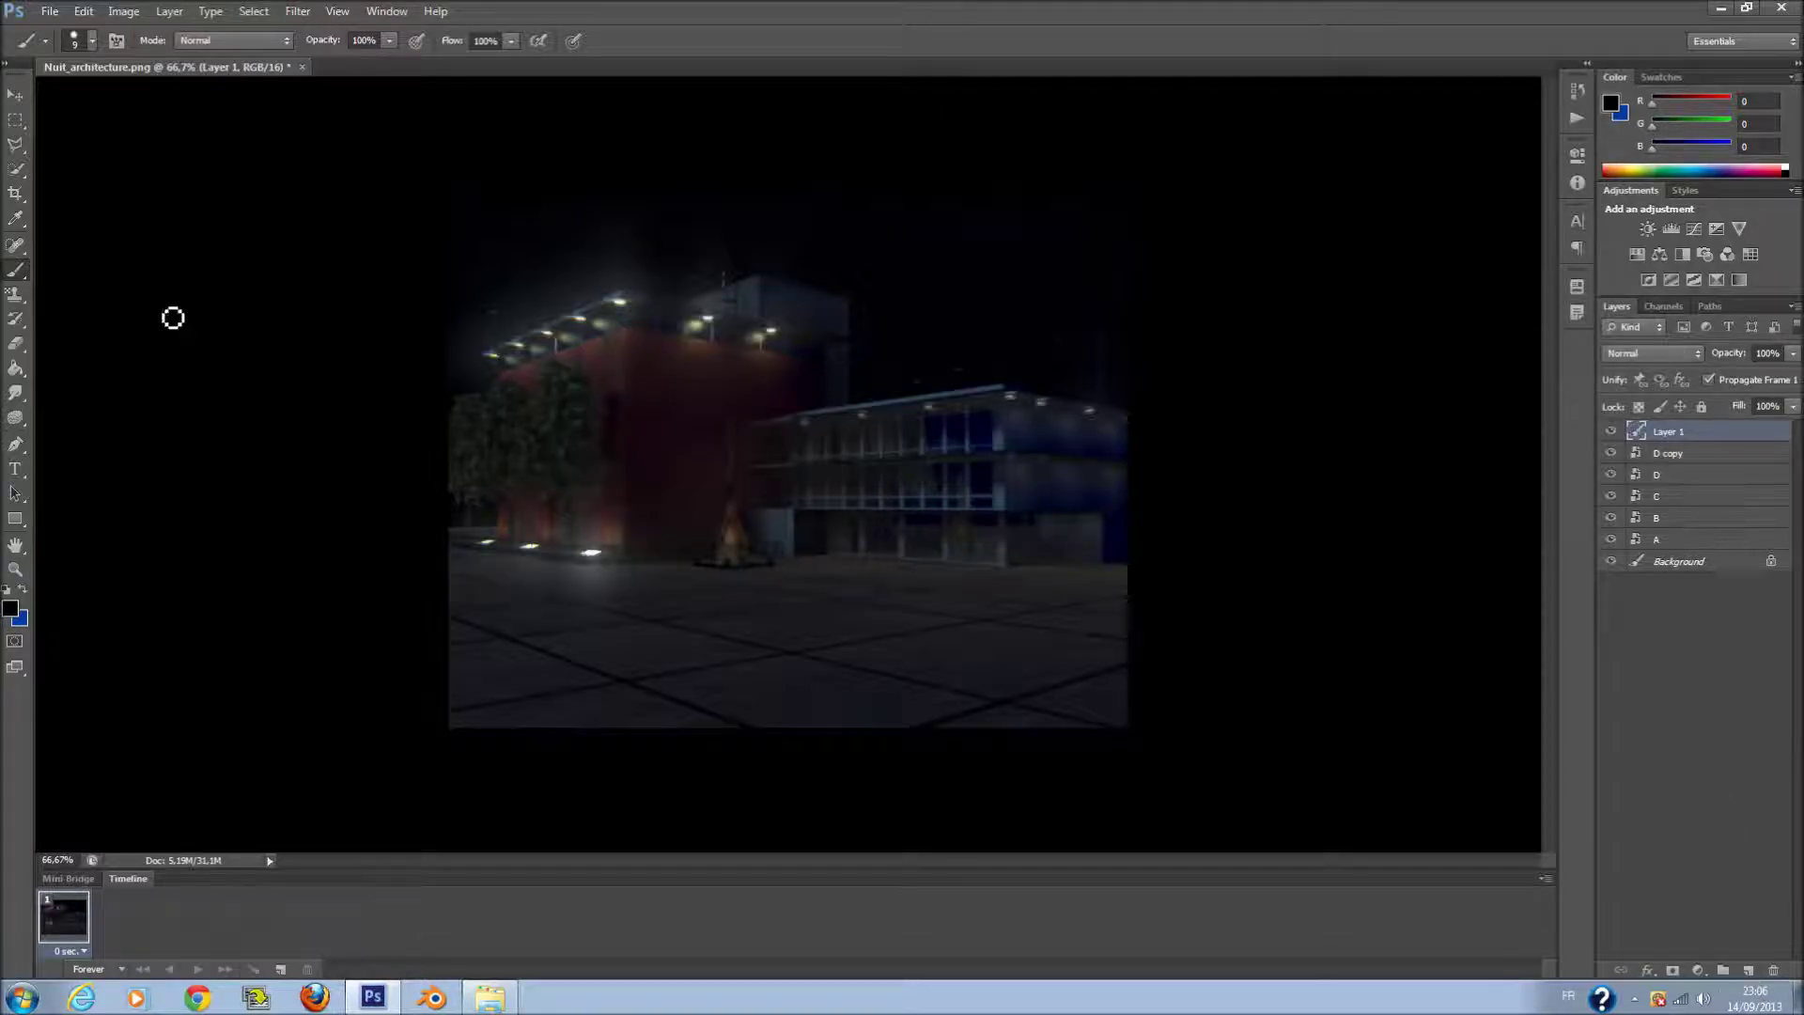
pyautogui.rightClick(21, 272)
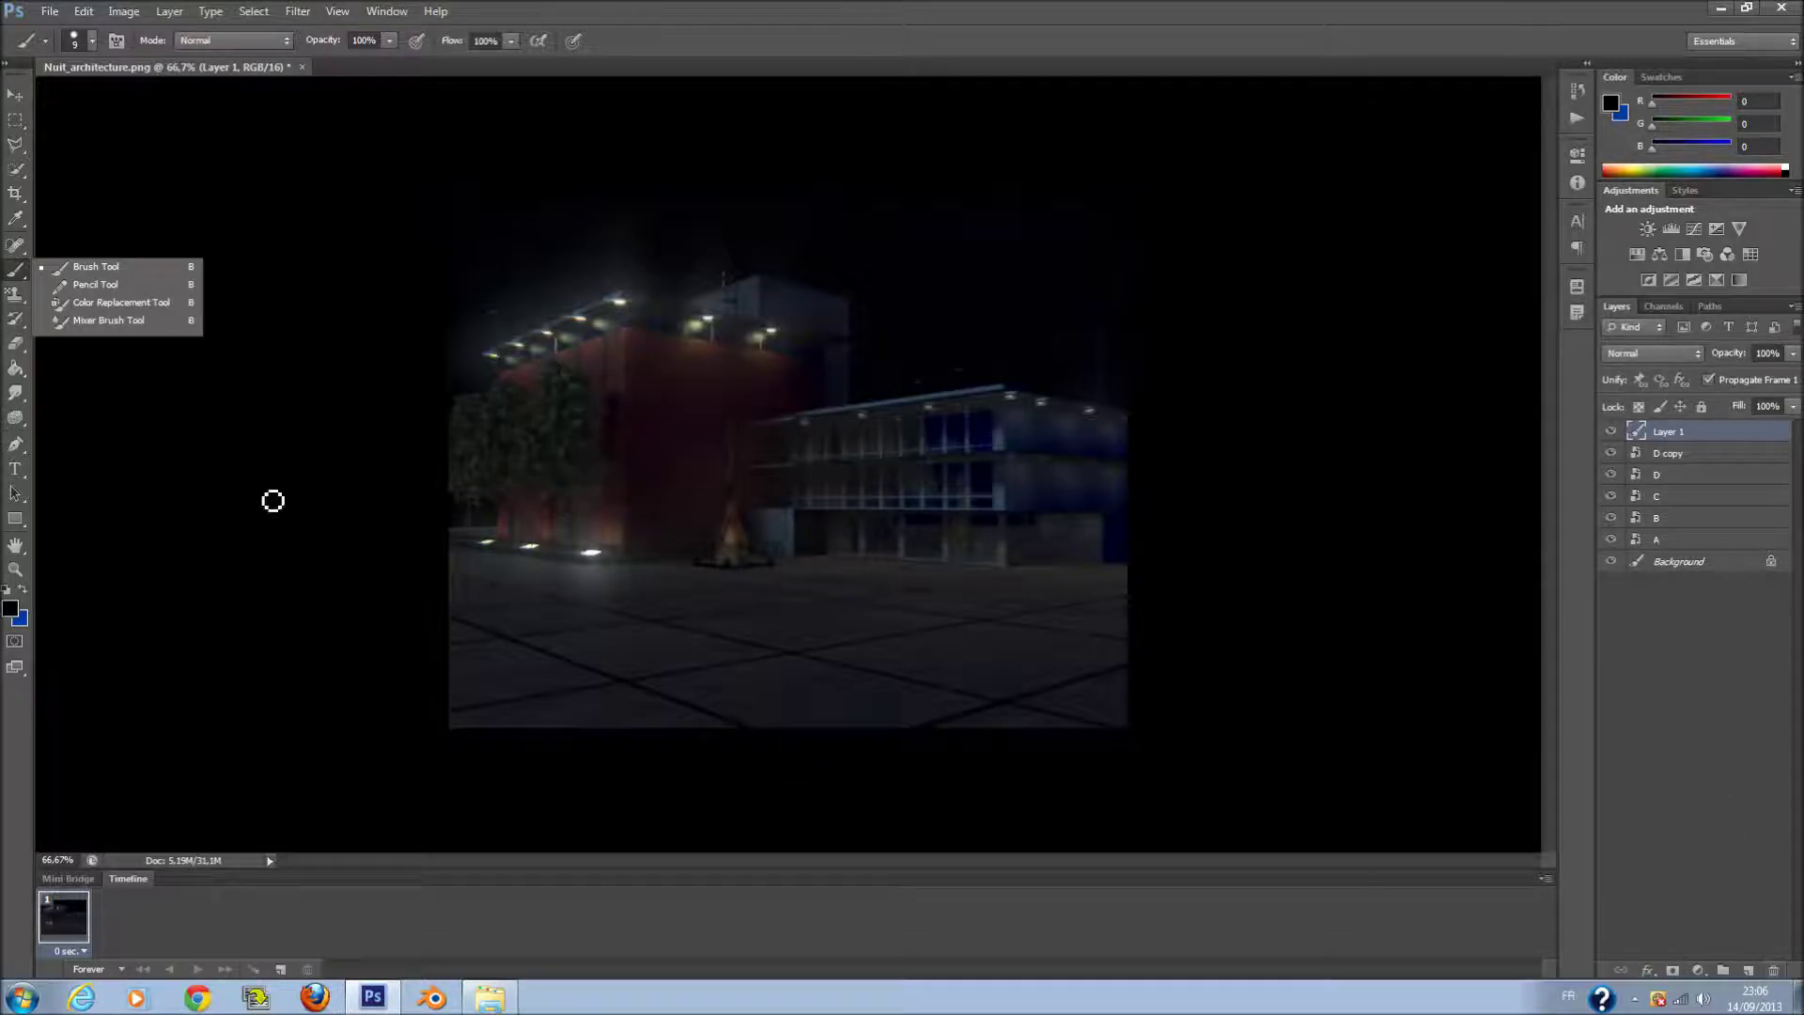
pyautogui.click(128, 269)
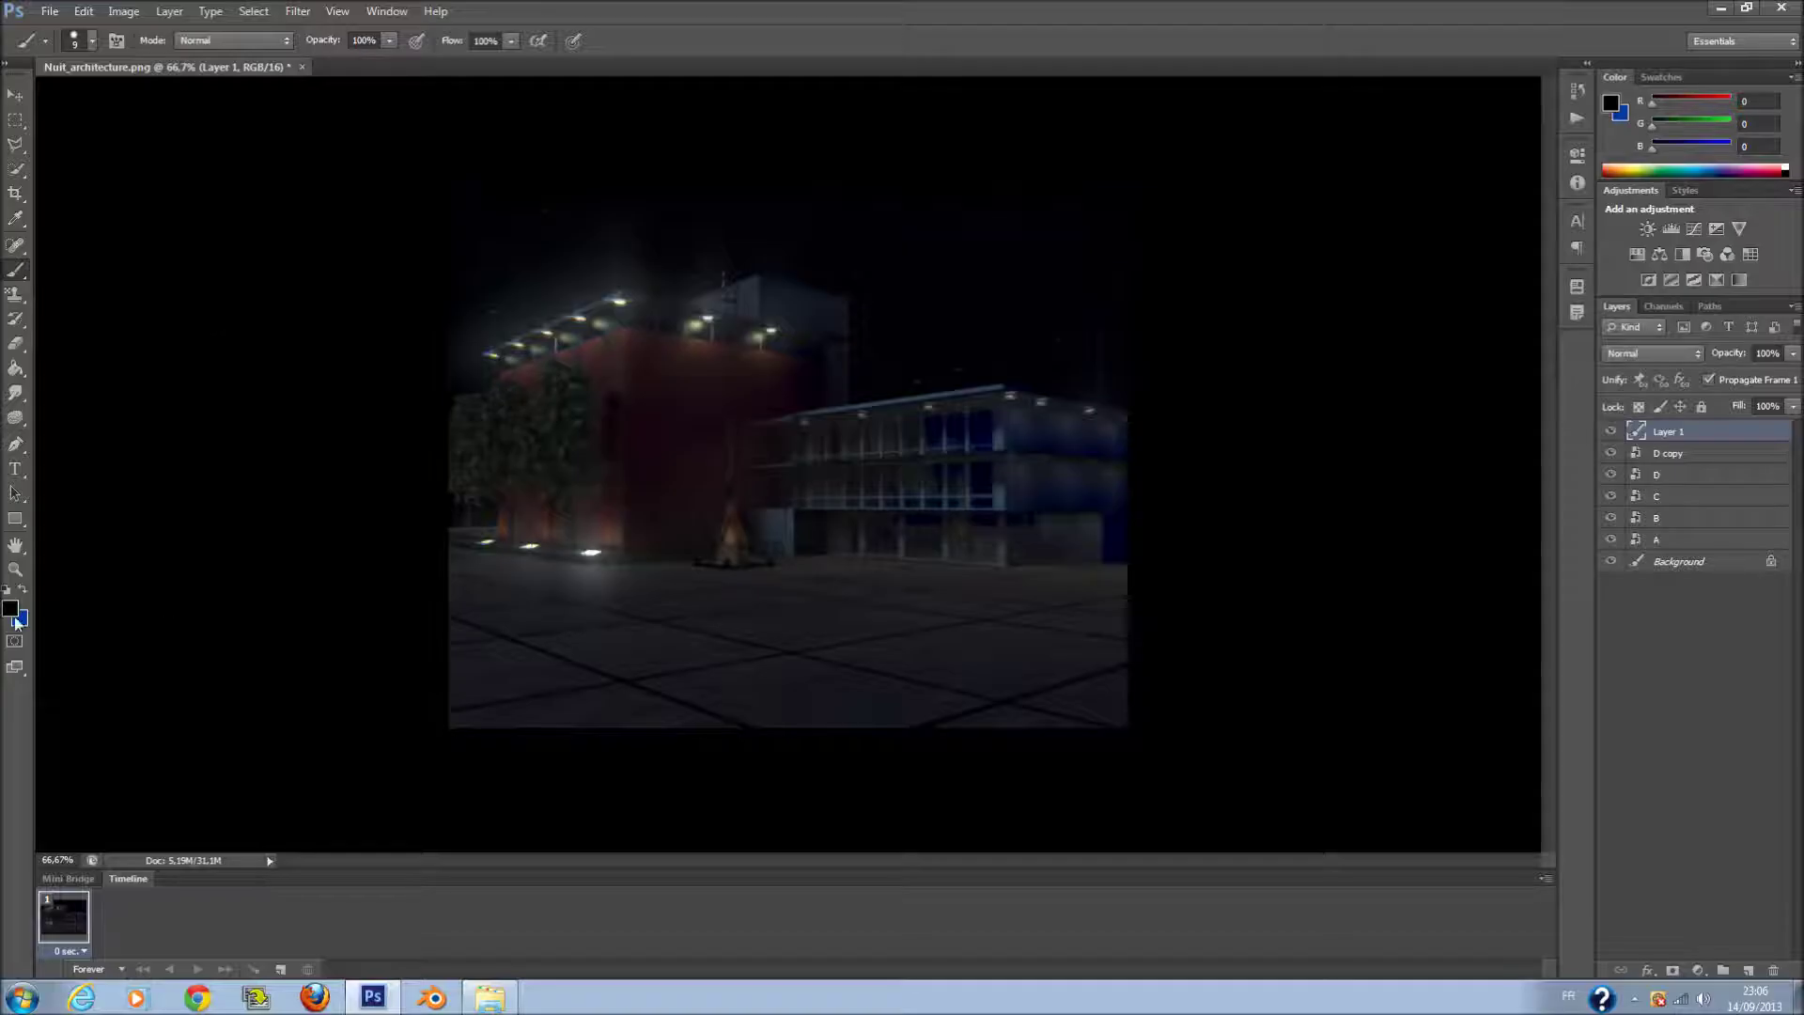
# - Set the foreground colour to cream (255, 248, 192)
pyautogui.click(12, 610)
pyautogui.click(1253, 499)
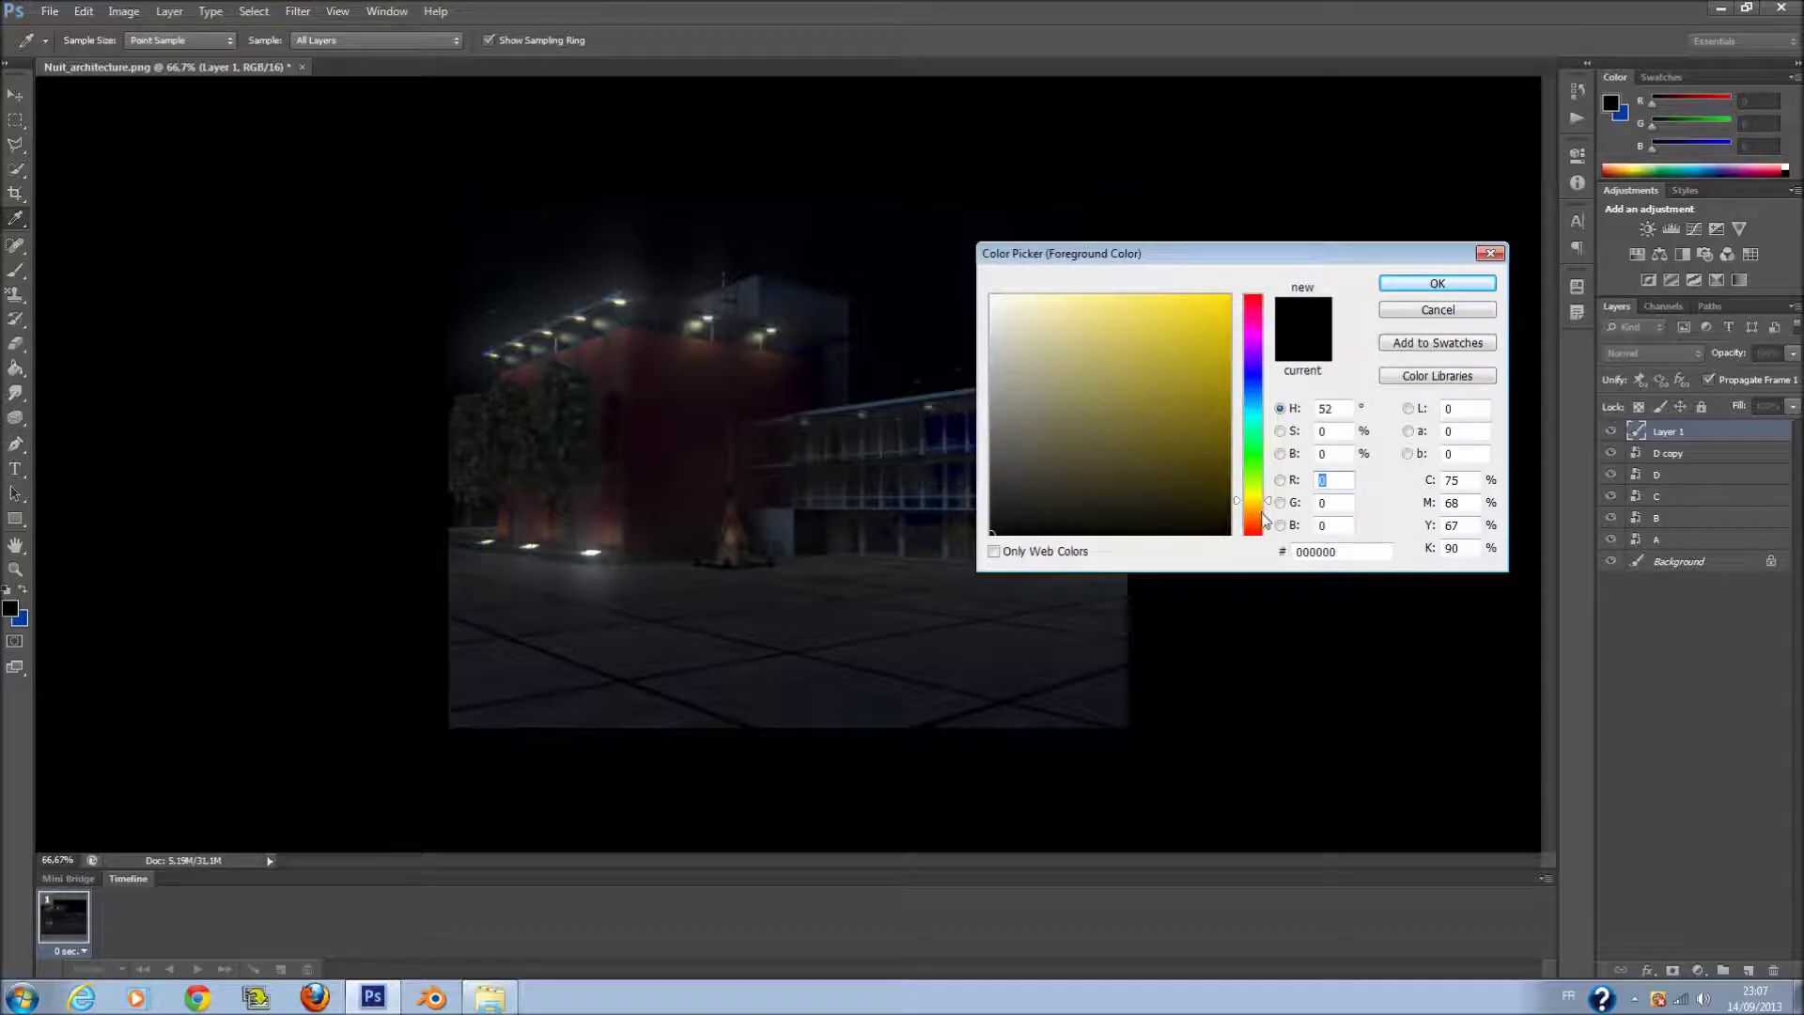
pyautogui.click(1048, 295)
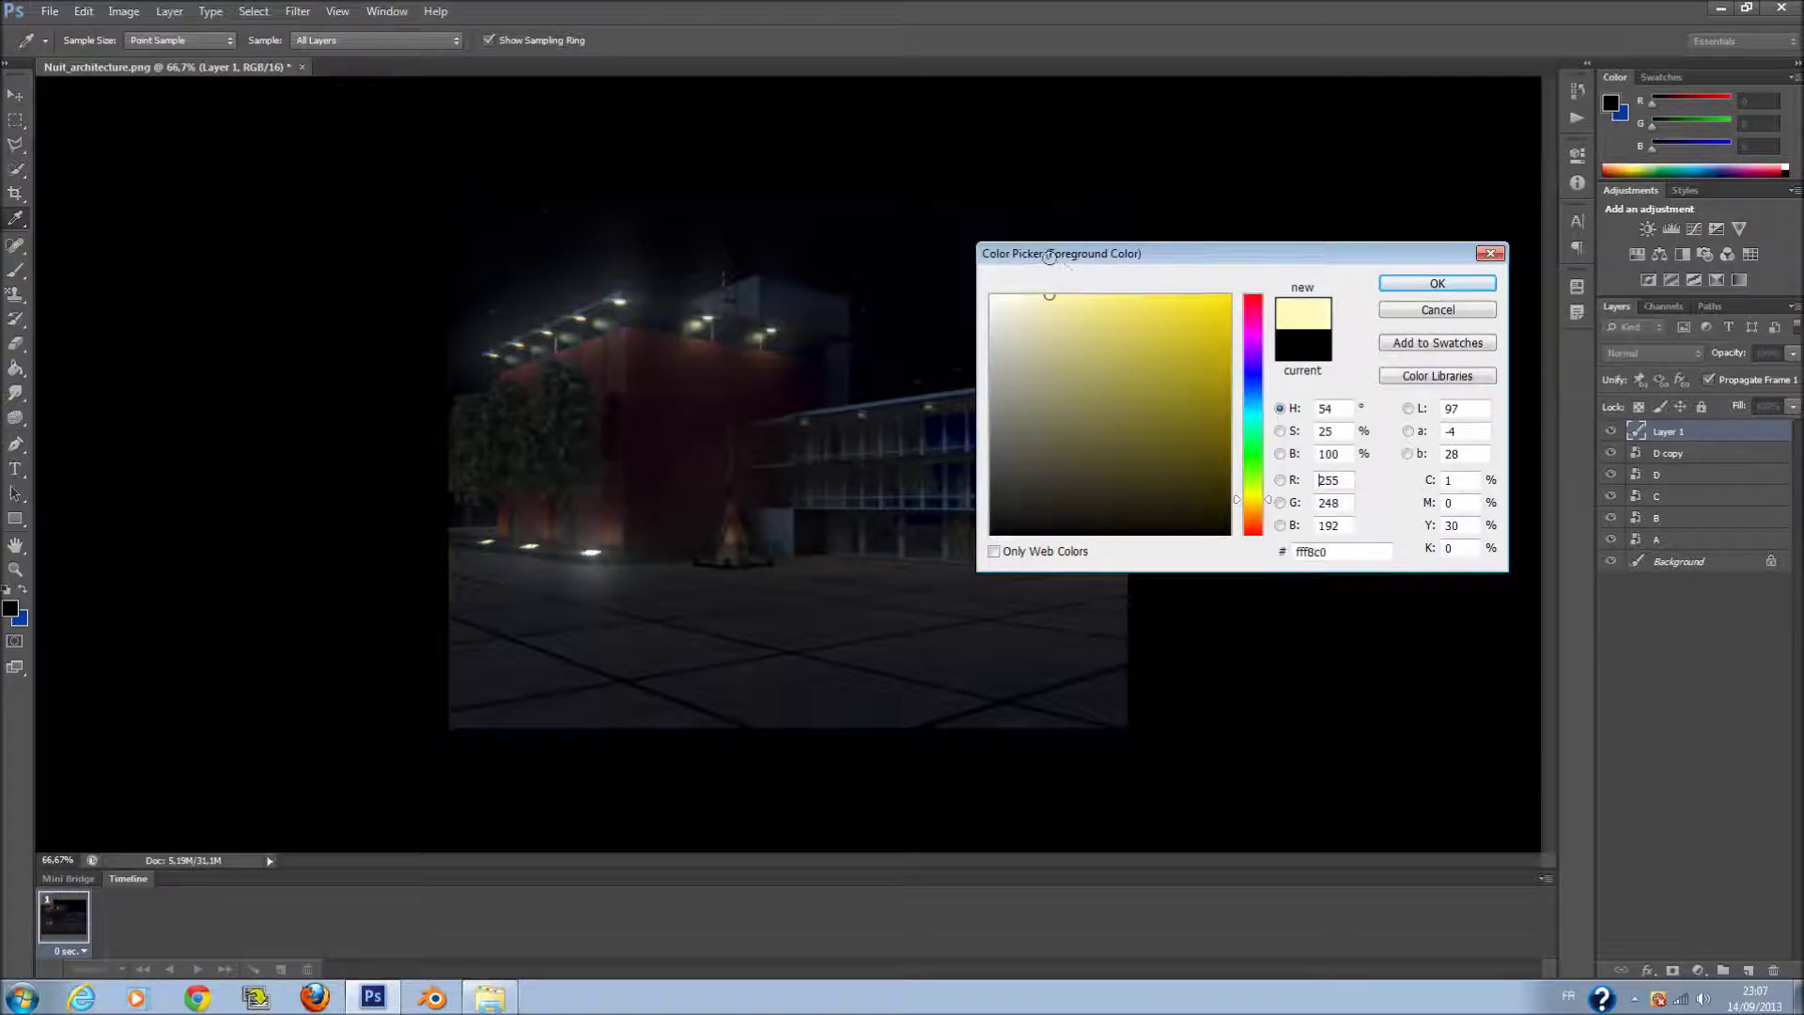
pyautogui.click(1437, 282)
# - Choose a soft round brush sized 23 px
pyautogui.rightClick(874, 480)
pyautogui.scroll(-3, 986, 669)
pyautogui.scroll(-2, 986, 669)
pyautogui.scroll(-1, 985, 669)
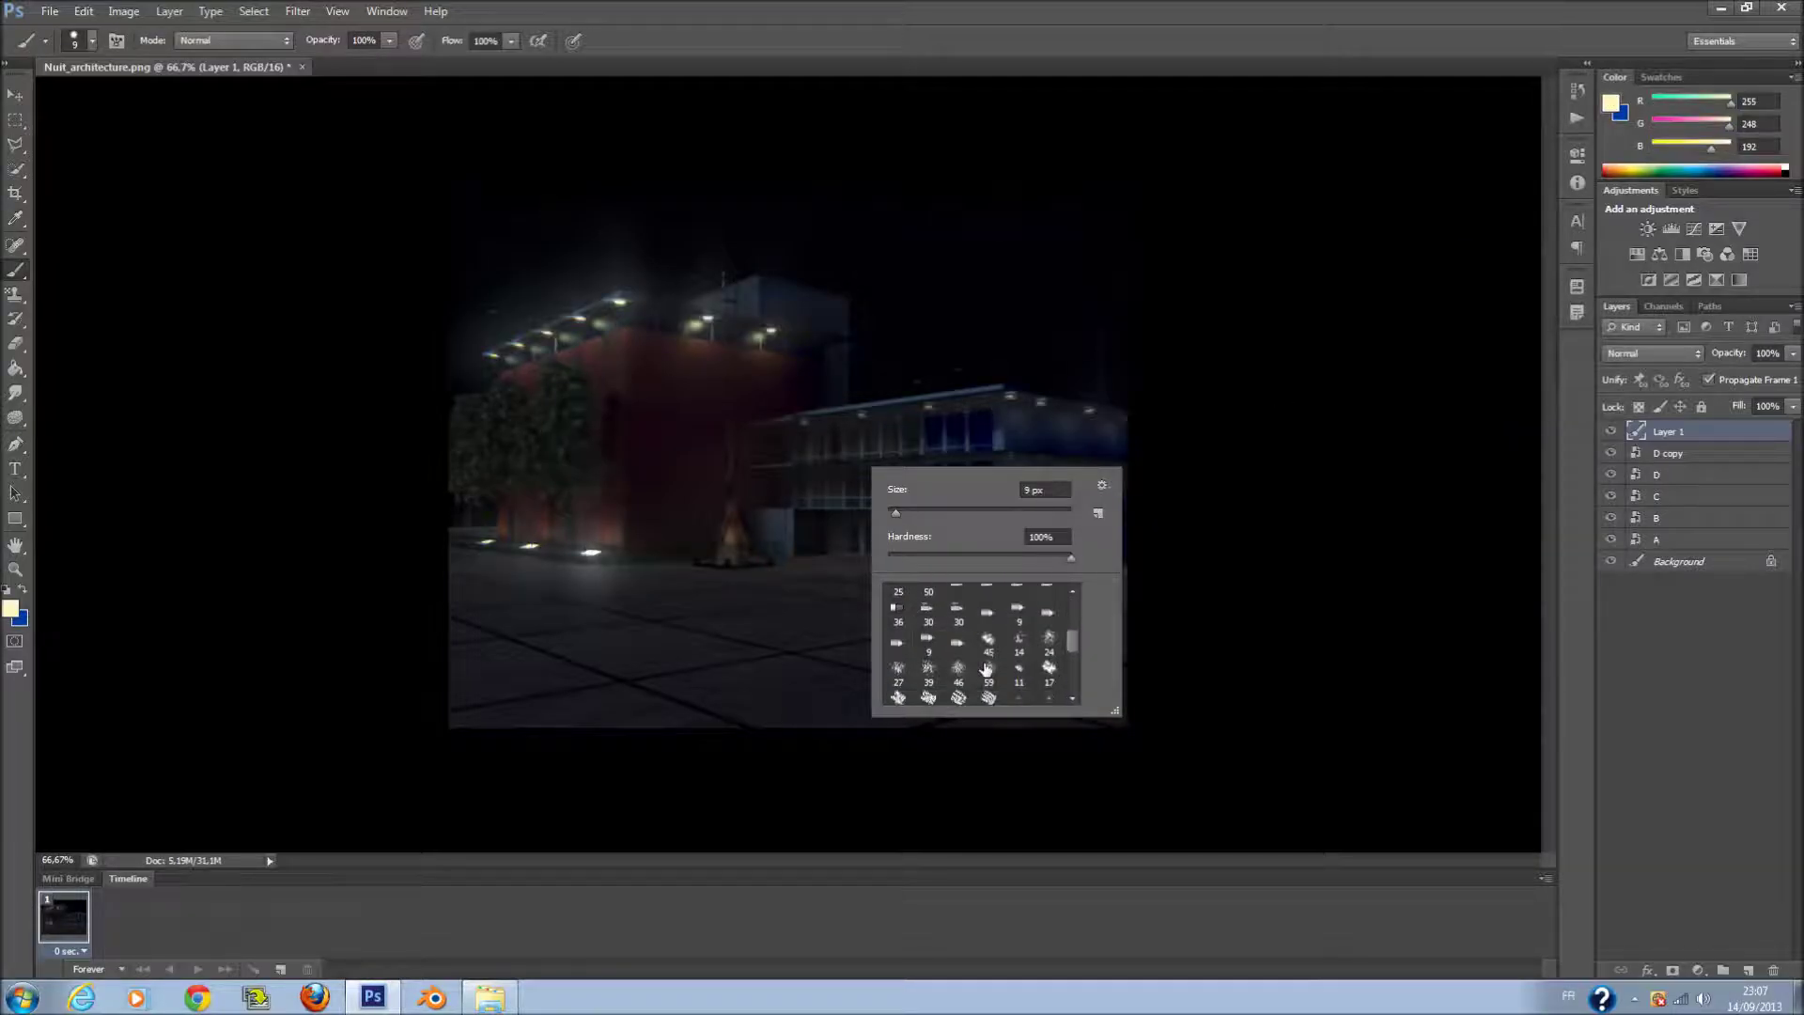
pyautogui.scroll(-1, 986, 669)
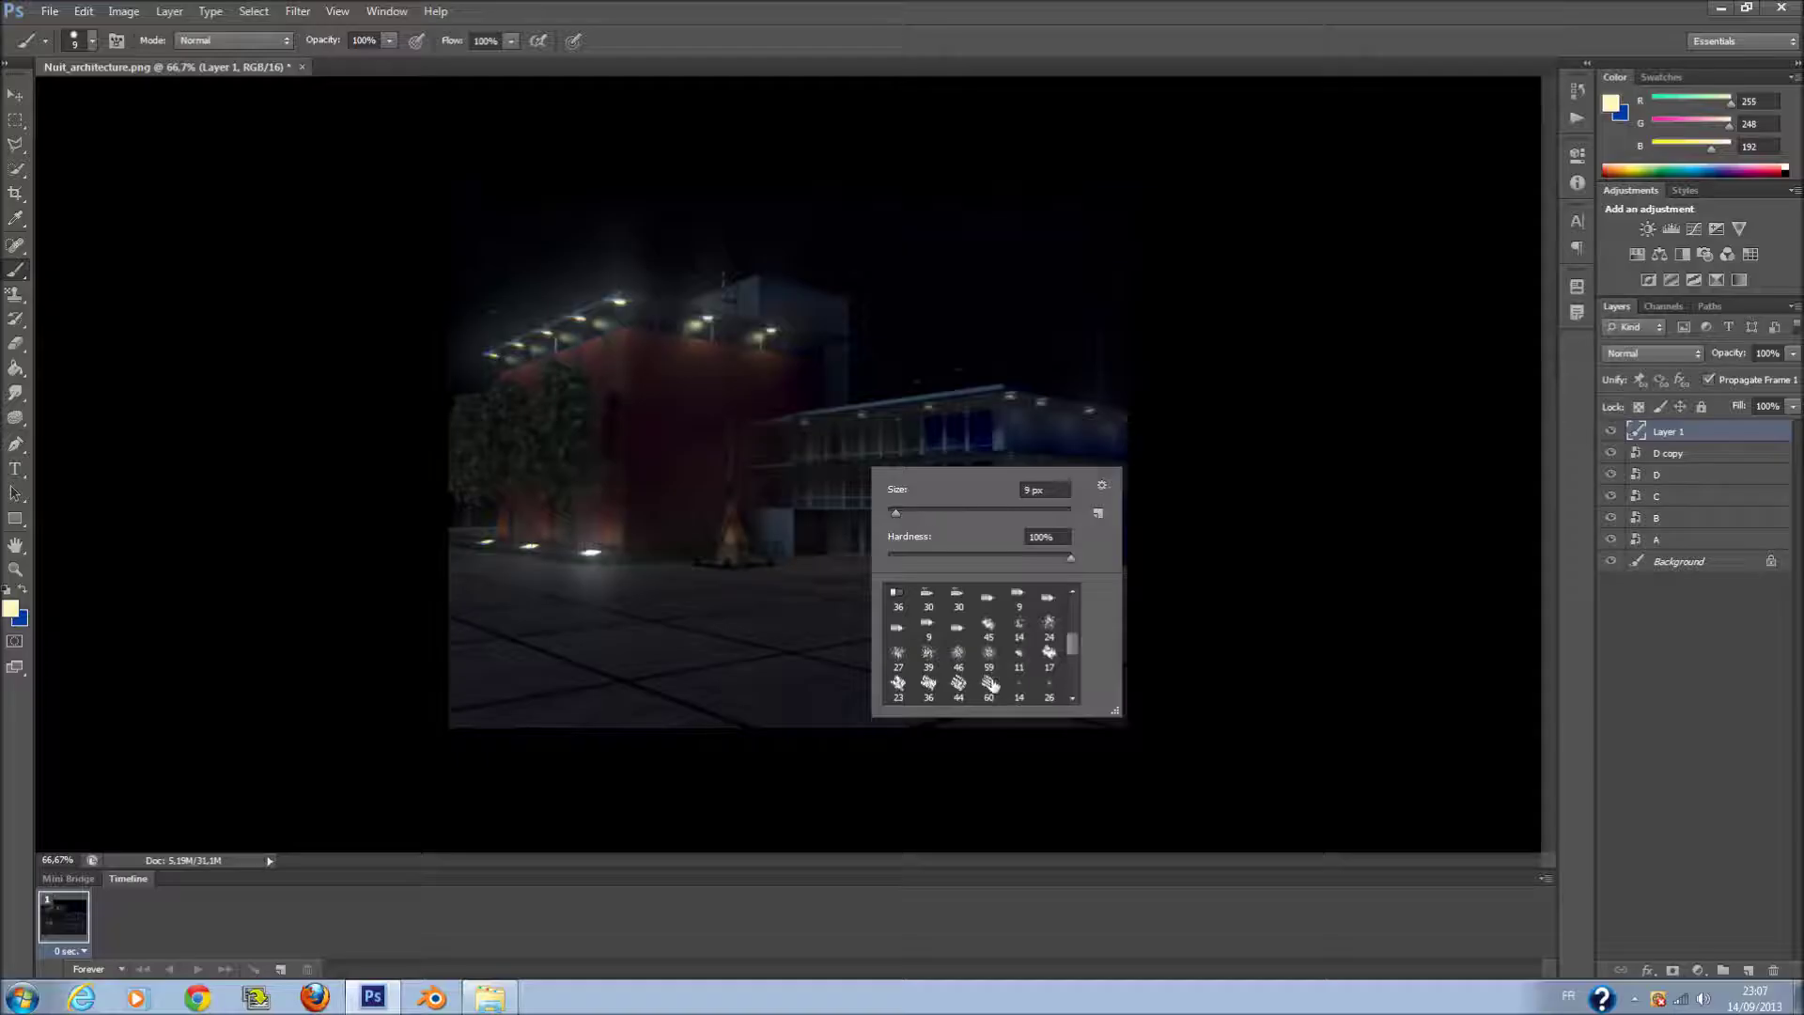
pyautogui.scroll(2, 993, 677)
pyautogui.scroll(3, 993, 658)
pyautogui.scroll(2, 977, 639)
pyautogui.click(900, 602)
pyautogui.moveTo(928, 508)
pyautogui.mouseDown()
pyautogui.moveTo(949, 512)
pyautogui.moveTo(930, 511)
pyautogui.mouseUp()
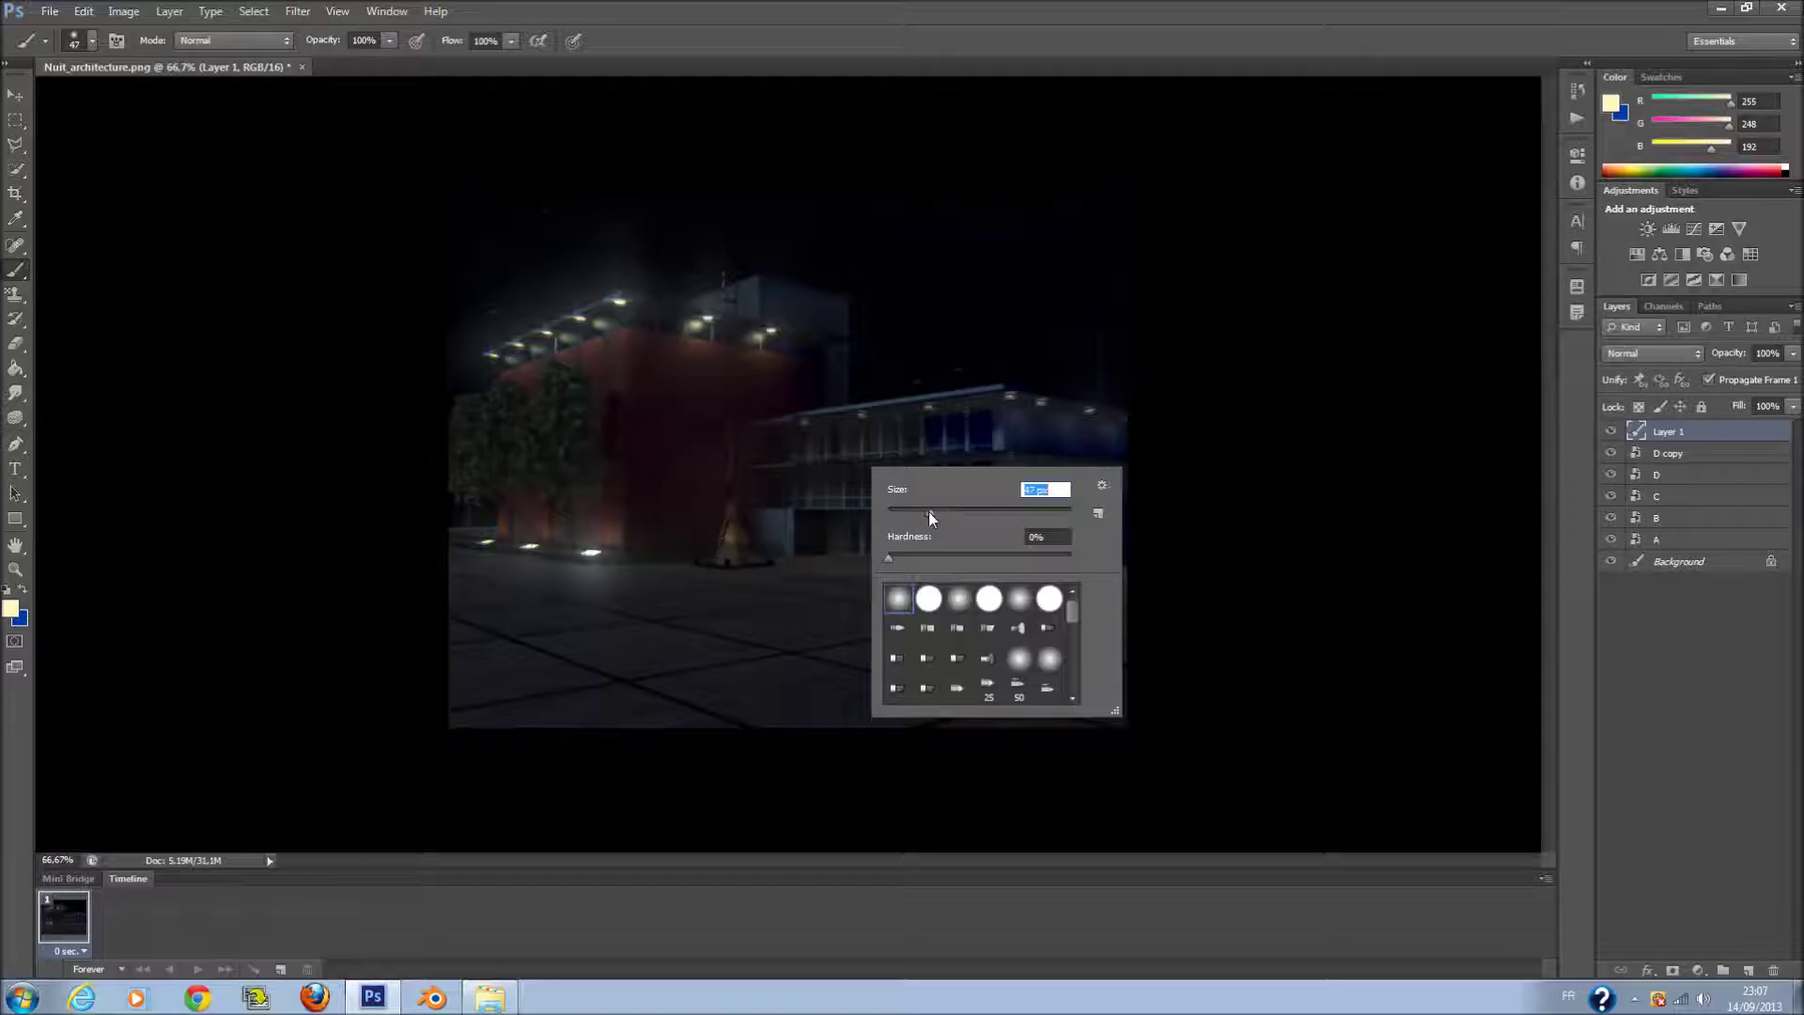
pyautogui.moveTo(930, 511); pyautogui.dragTo(907, 511)
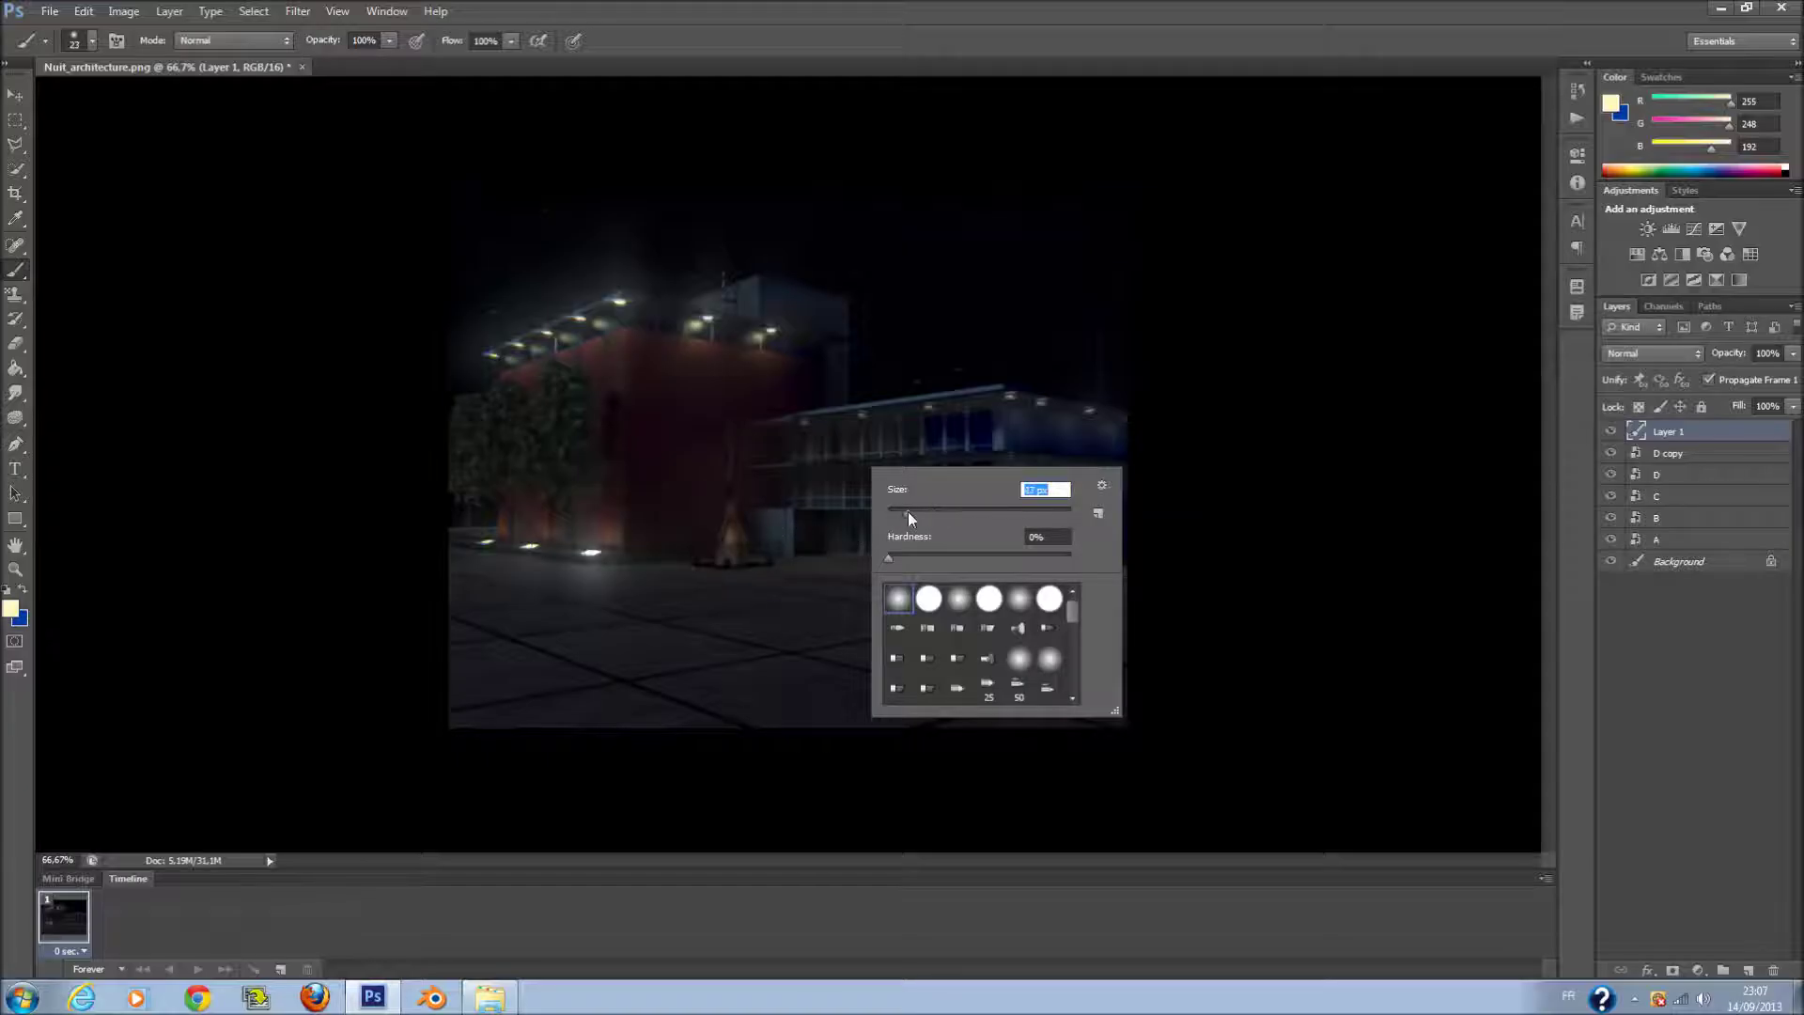
pyautogui.click(717, 555)
# - Paint a cream stroke over the fire in front of the red building on Layer 1
pyautogui.moveTo(718, 556)
pyautogui.mouseDown()
pyautogui.moveTo(741, 523)
pyautogui.moveTo(733, 555)
pyautogui.moveTo(819, 556)
pyautogui.mouseUp()
pyautogui.hotkey('ctrl', 'z')
pyautogui.hotkey('ctrl', 'z')
pyautogui.rightClick(738, 515)
pyautogui.click(722, 491)
# - Brighten the glow stroke, then set Layer 1 to Color Dodge at about 62% fill
pyautogui.moveTo(725, 484)
pyautogui.mouseDown()
pyautogui.moveTo(700, 526)
pyautogui.moveTo(733, 534)
pyautogui.moveTo(738, 498)
pyautogui.moveTo(751, 507)
pyautogui.mouseUp()
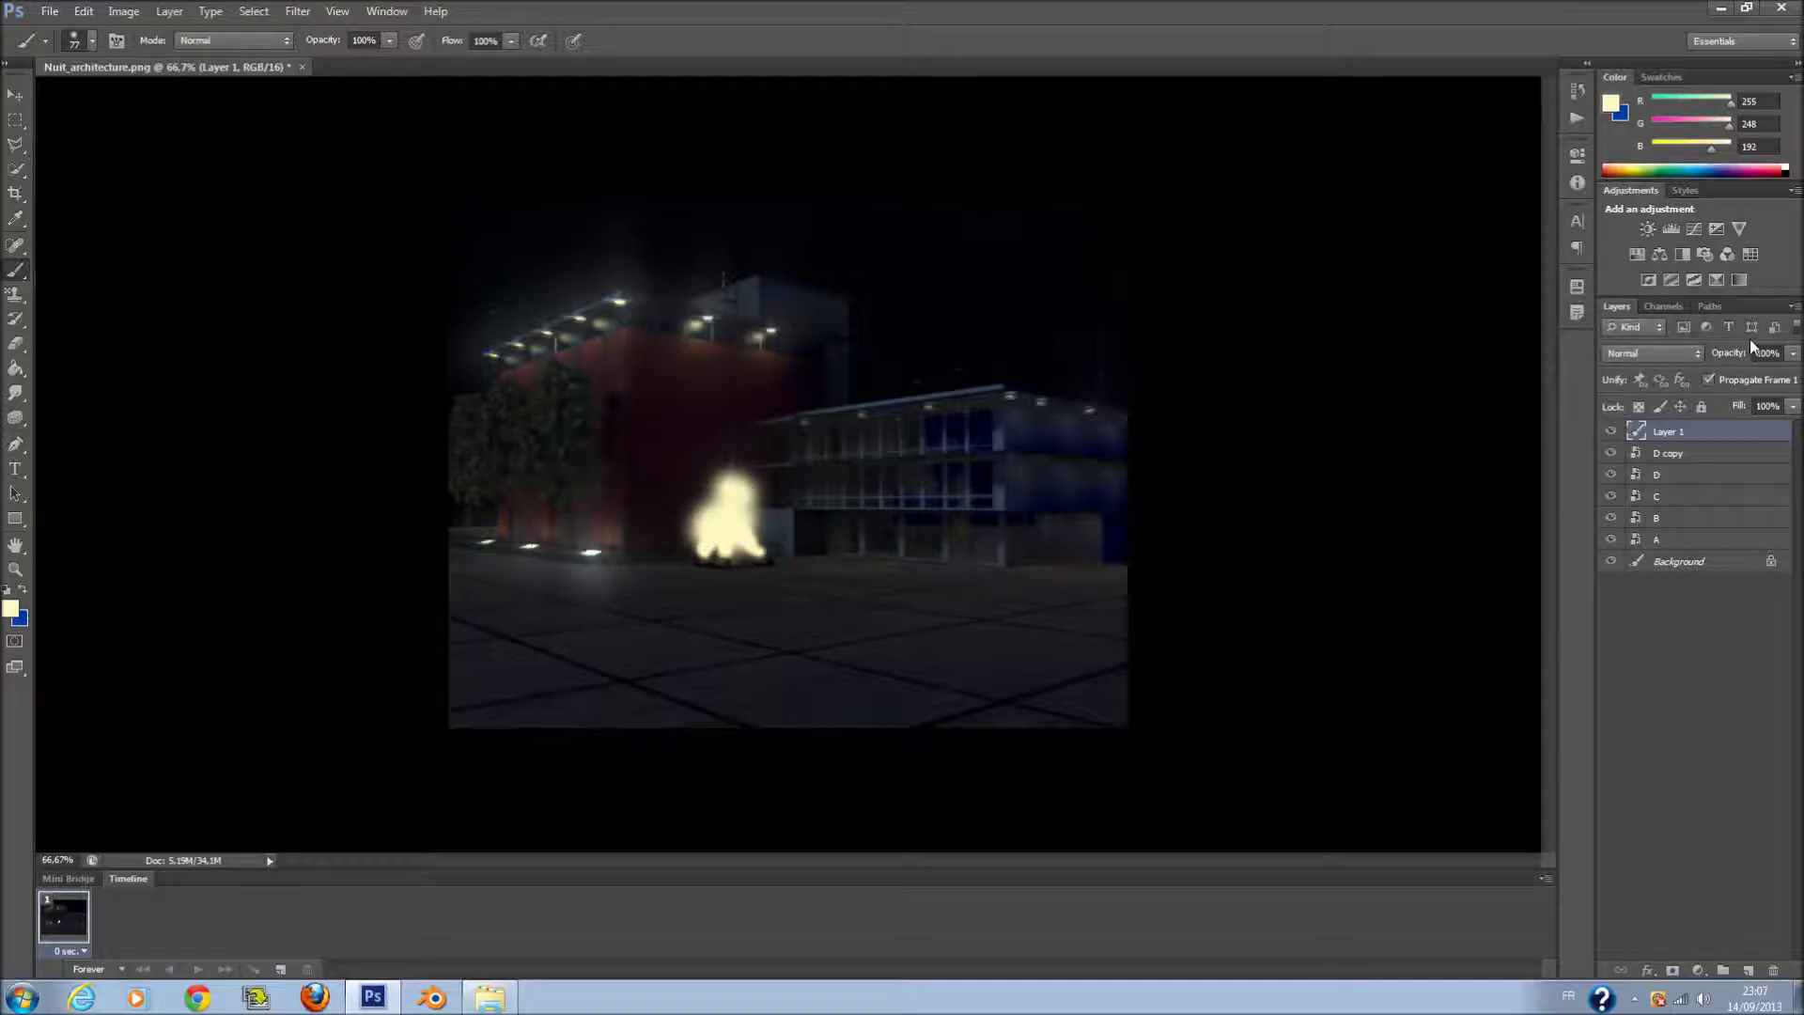
pyautogui.click(1676, 357)
pyautogui.press('Down')
pyautogui.press('Down')
pyautogui.press('Return')
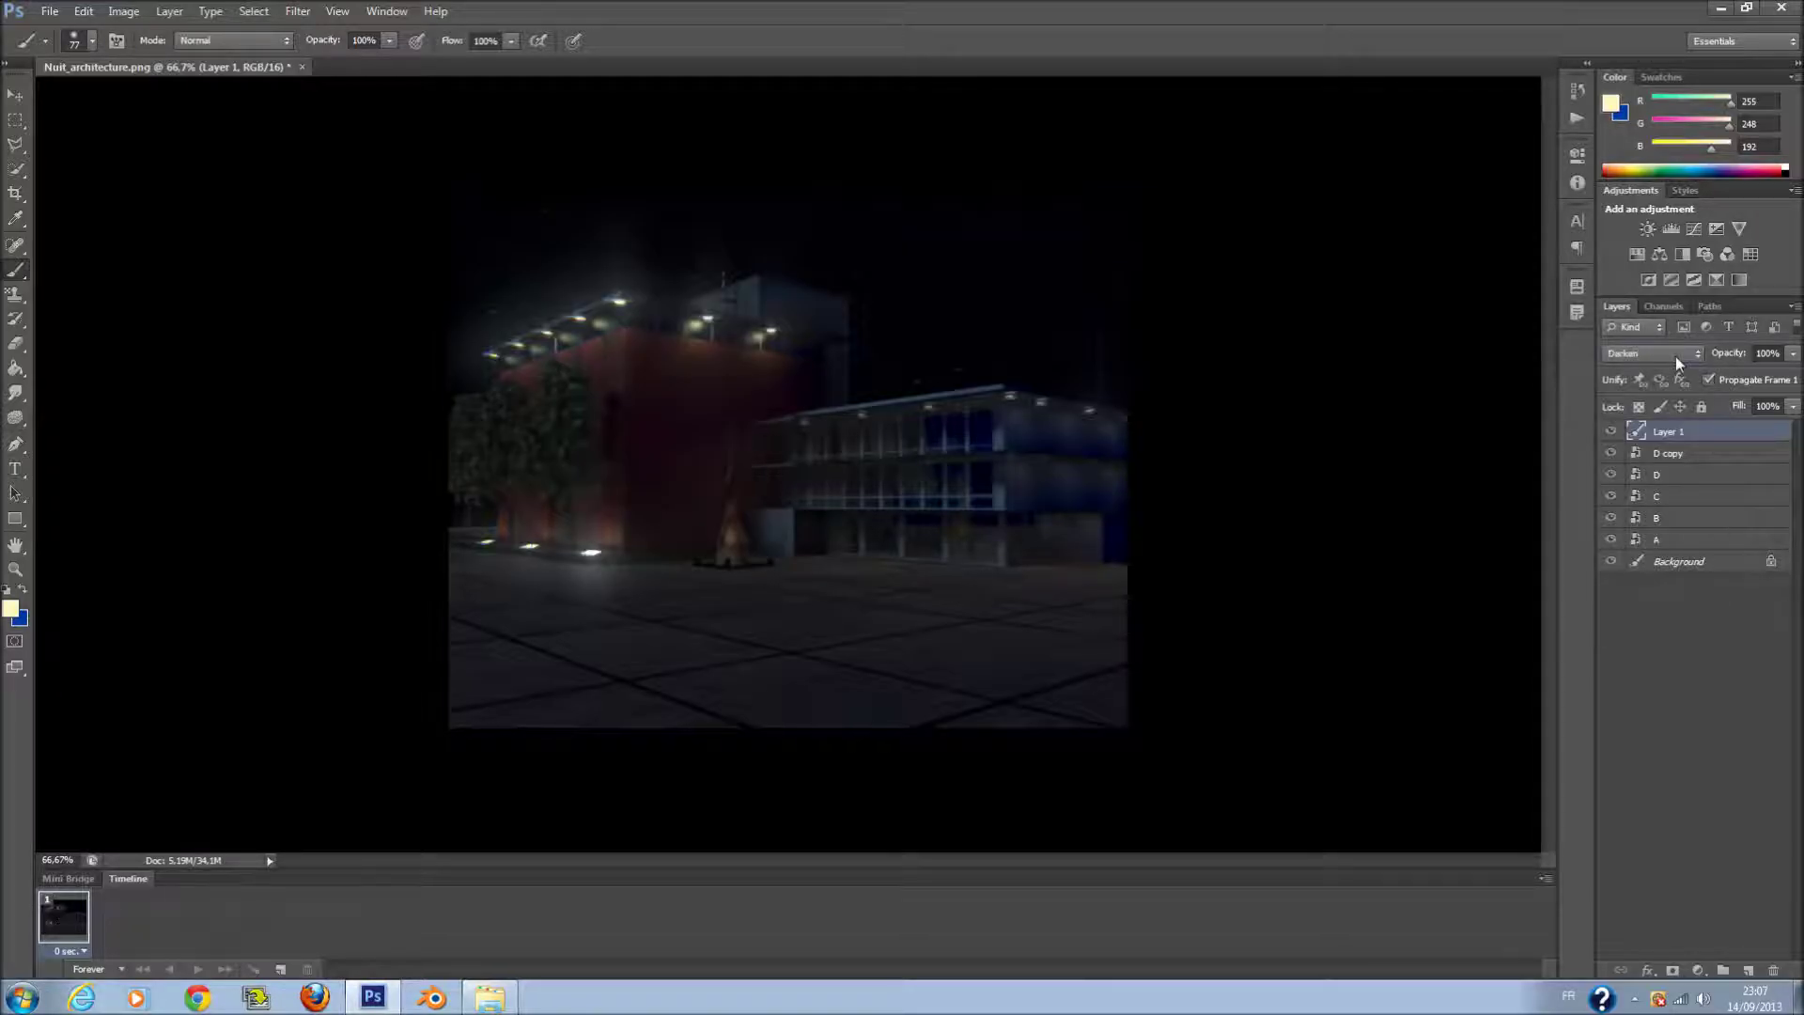
pyautogui.press('Down')
pyautogui.press('Down')
pyautogui.press('Down')
pyautogui.press('Down')
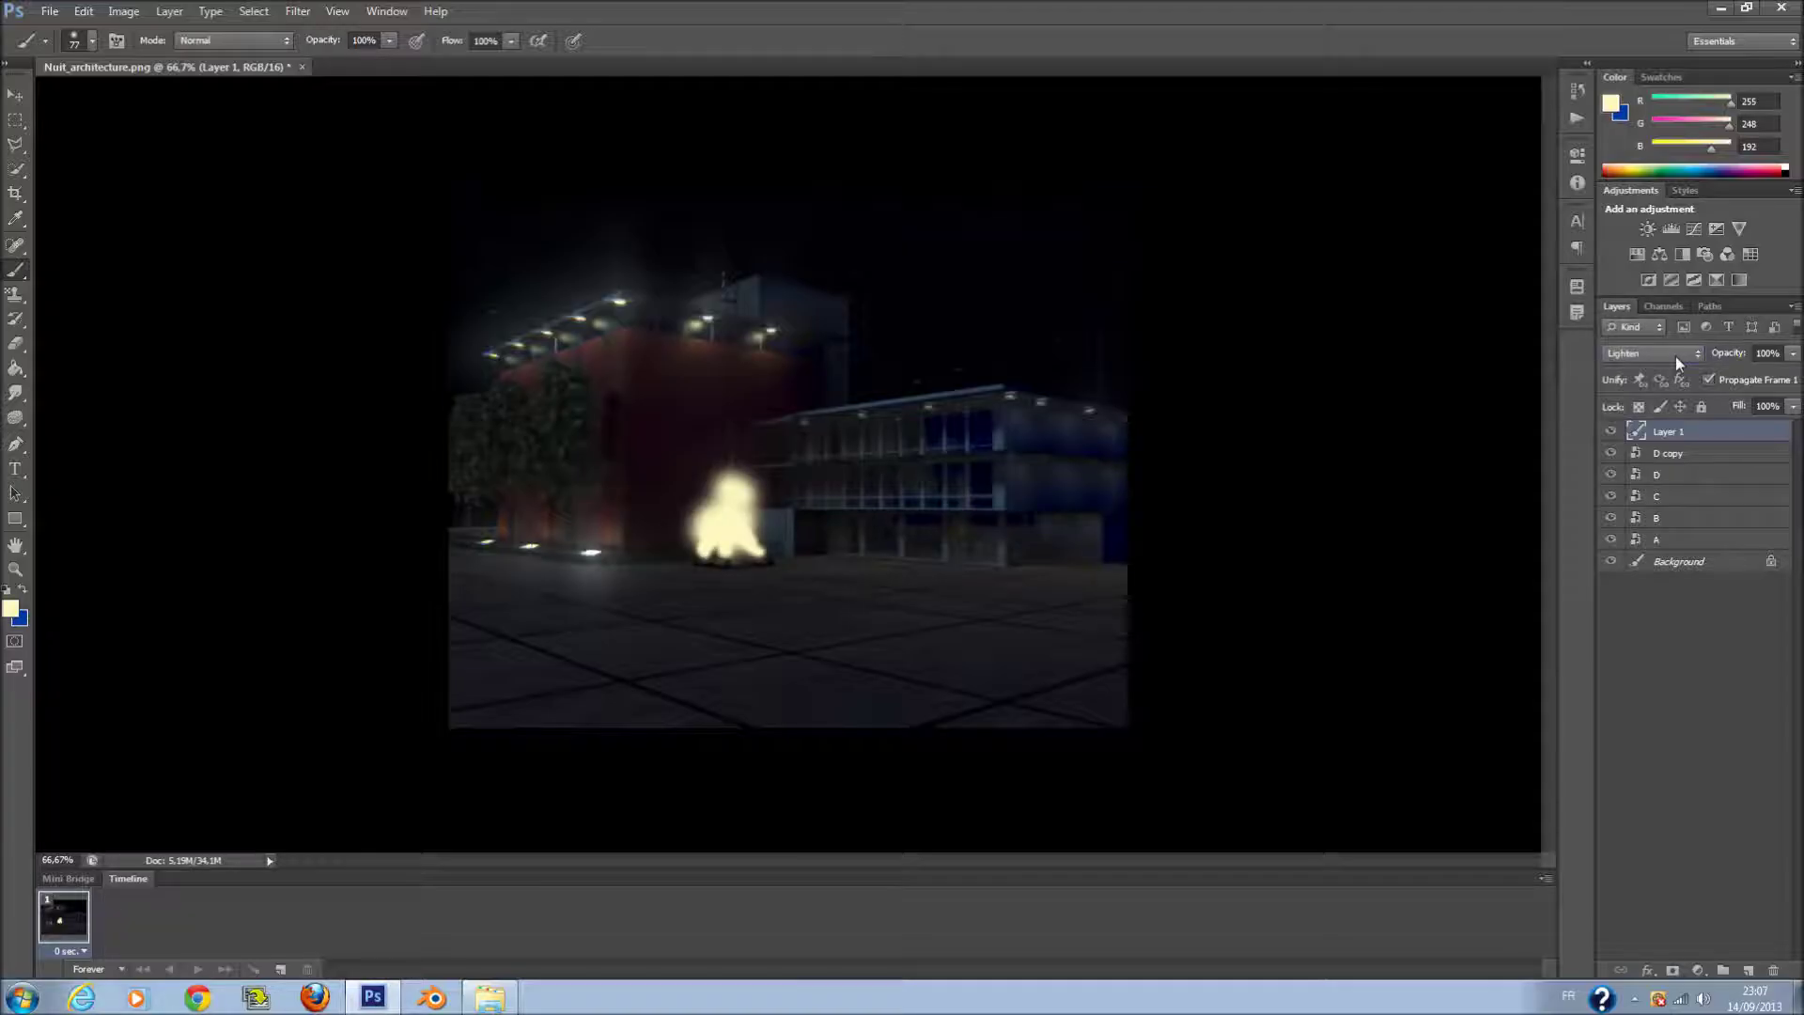
pyautogui.press('Down')
pyautogui.press('Up')
pyautogui.press('Down')
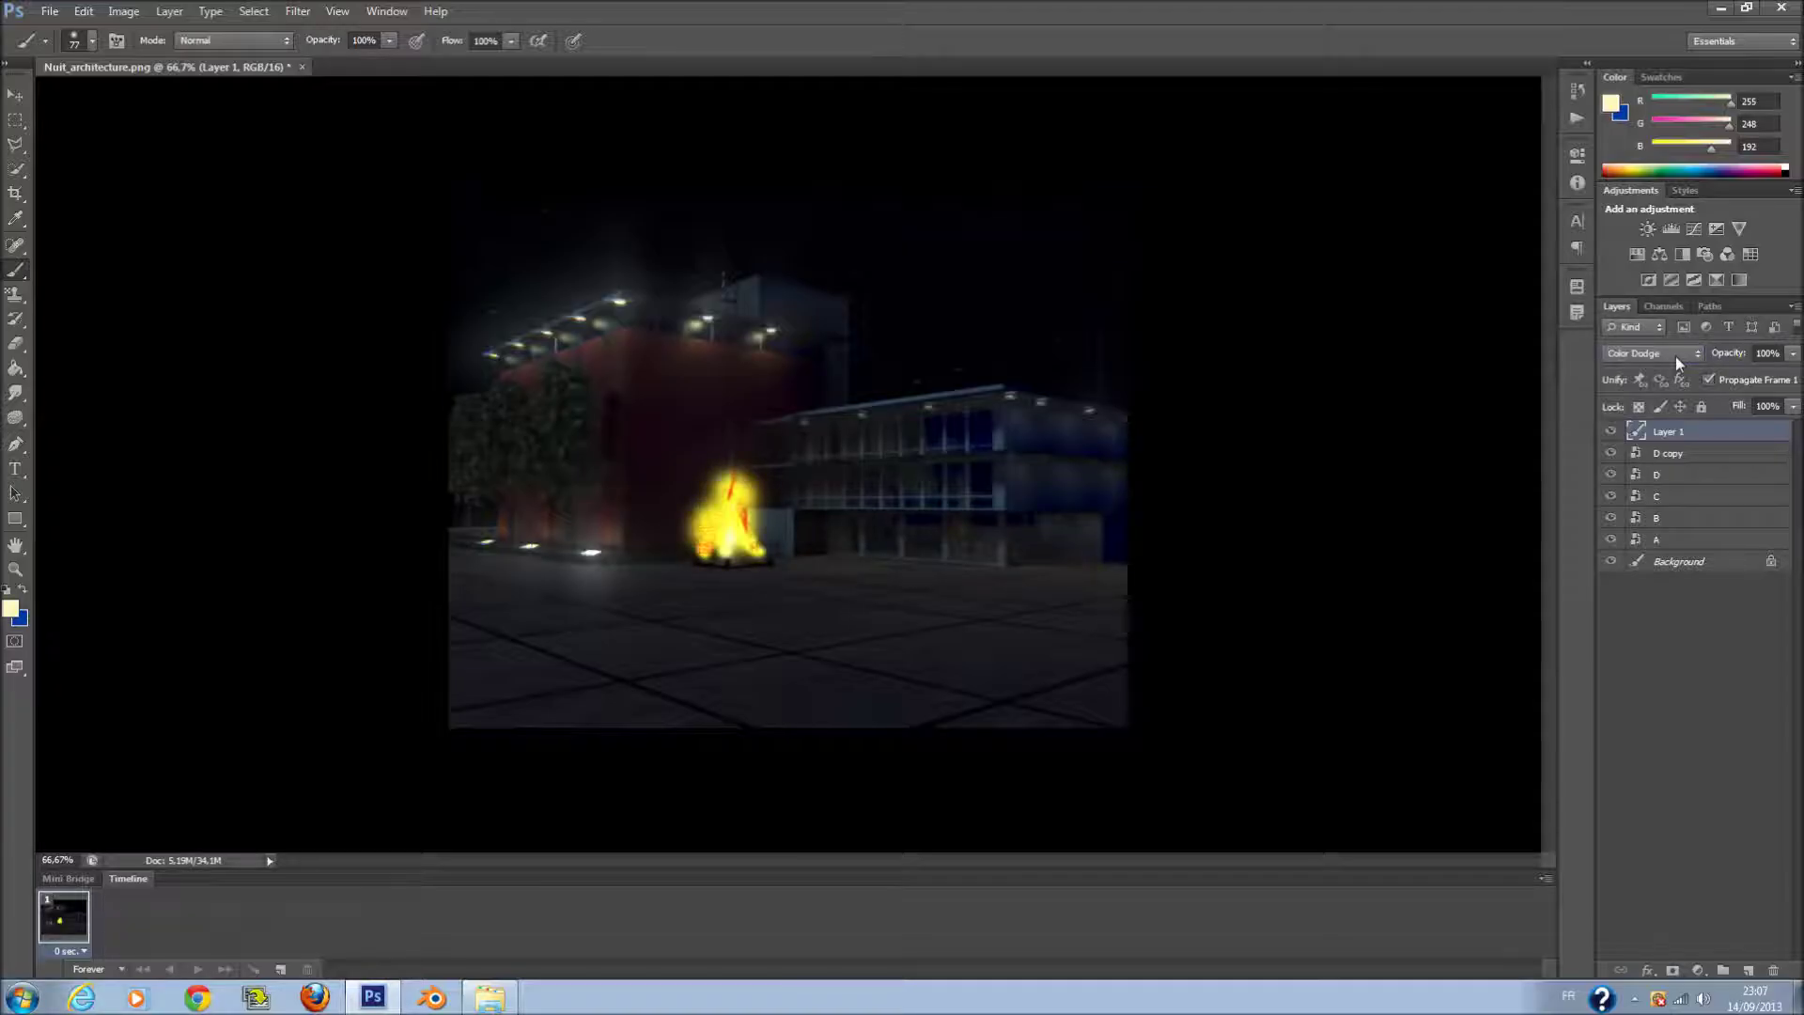
pyautogui.moveTo(1793, 408)
pyautogui.mouseDown()
pyautogui.moveTo(1715, 430)
pyautogui.moveTo(1733, 432)
pyautogui.mouseUp()
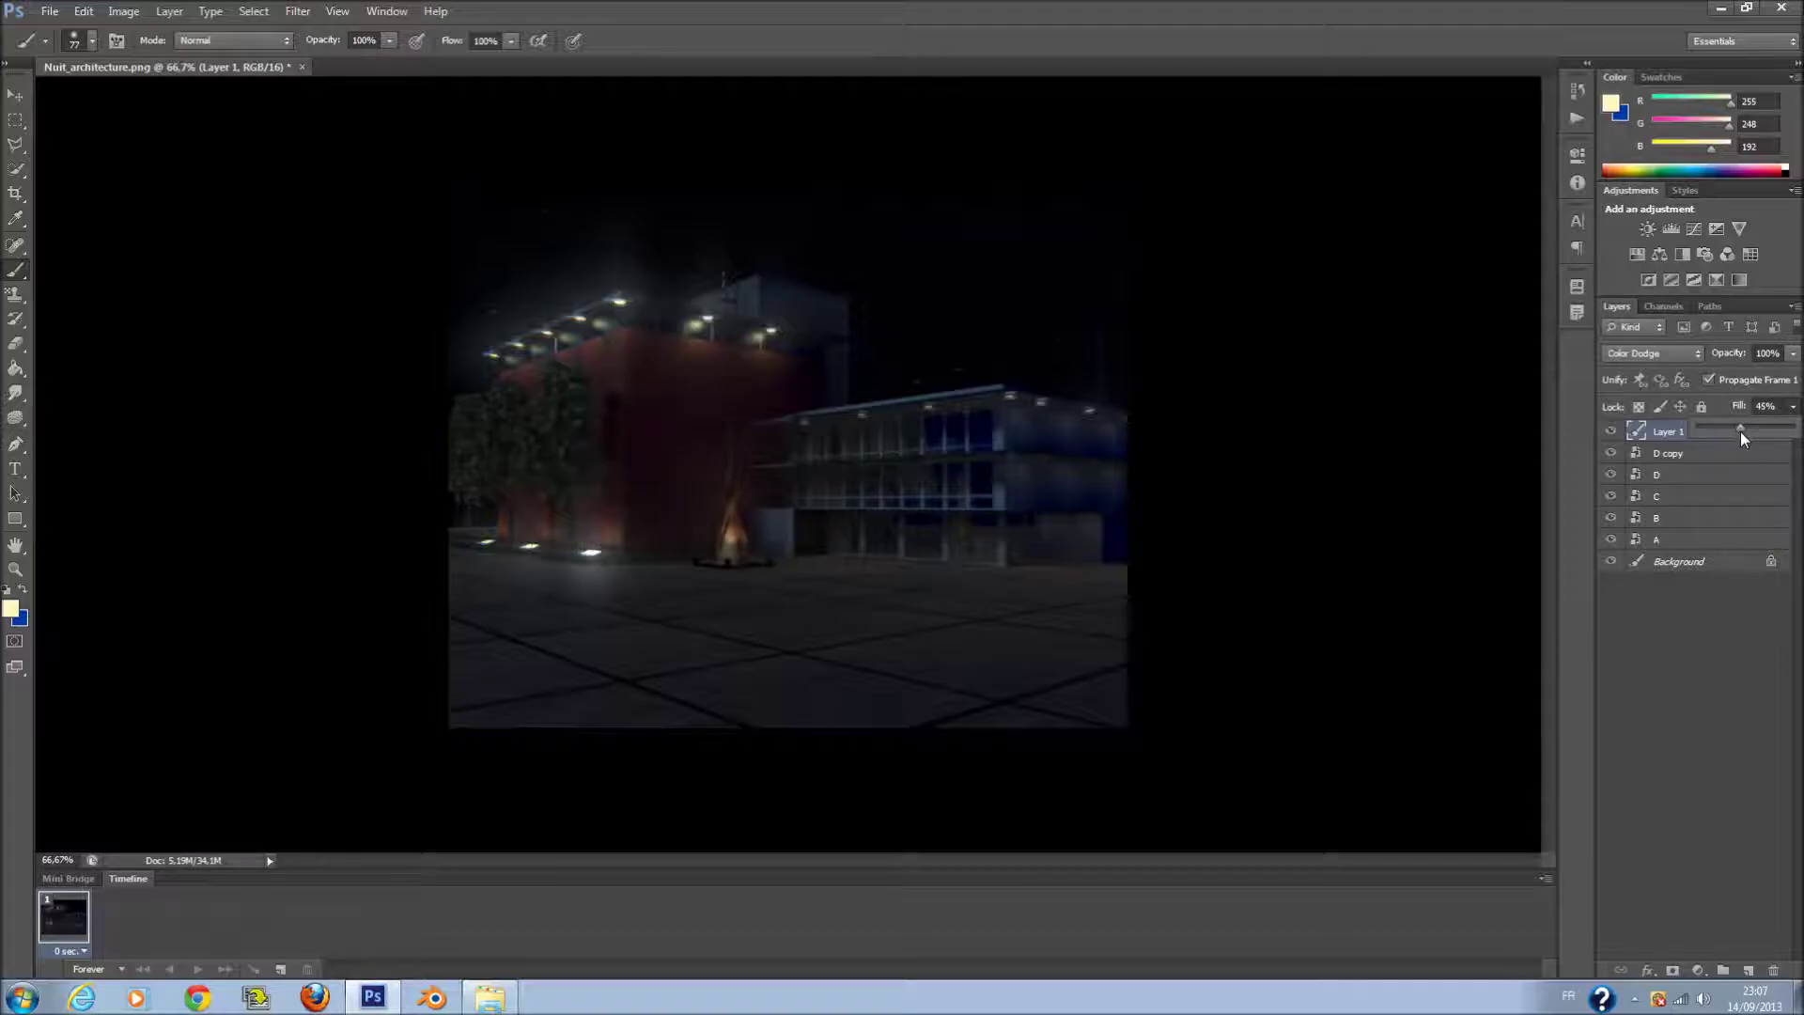
pyautogui.moveTo(1749, 442); pyautogui.dragTo(1753, 442)
pyautogui.click(1694, 684)
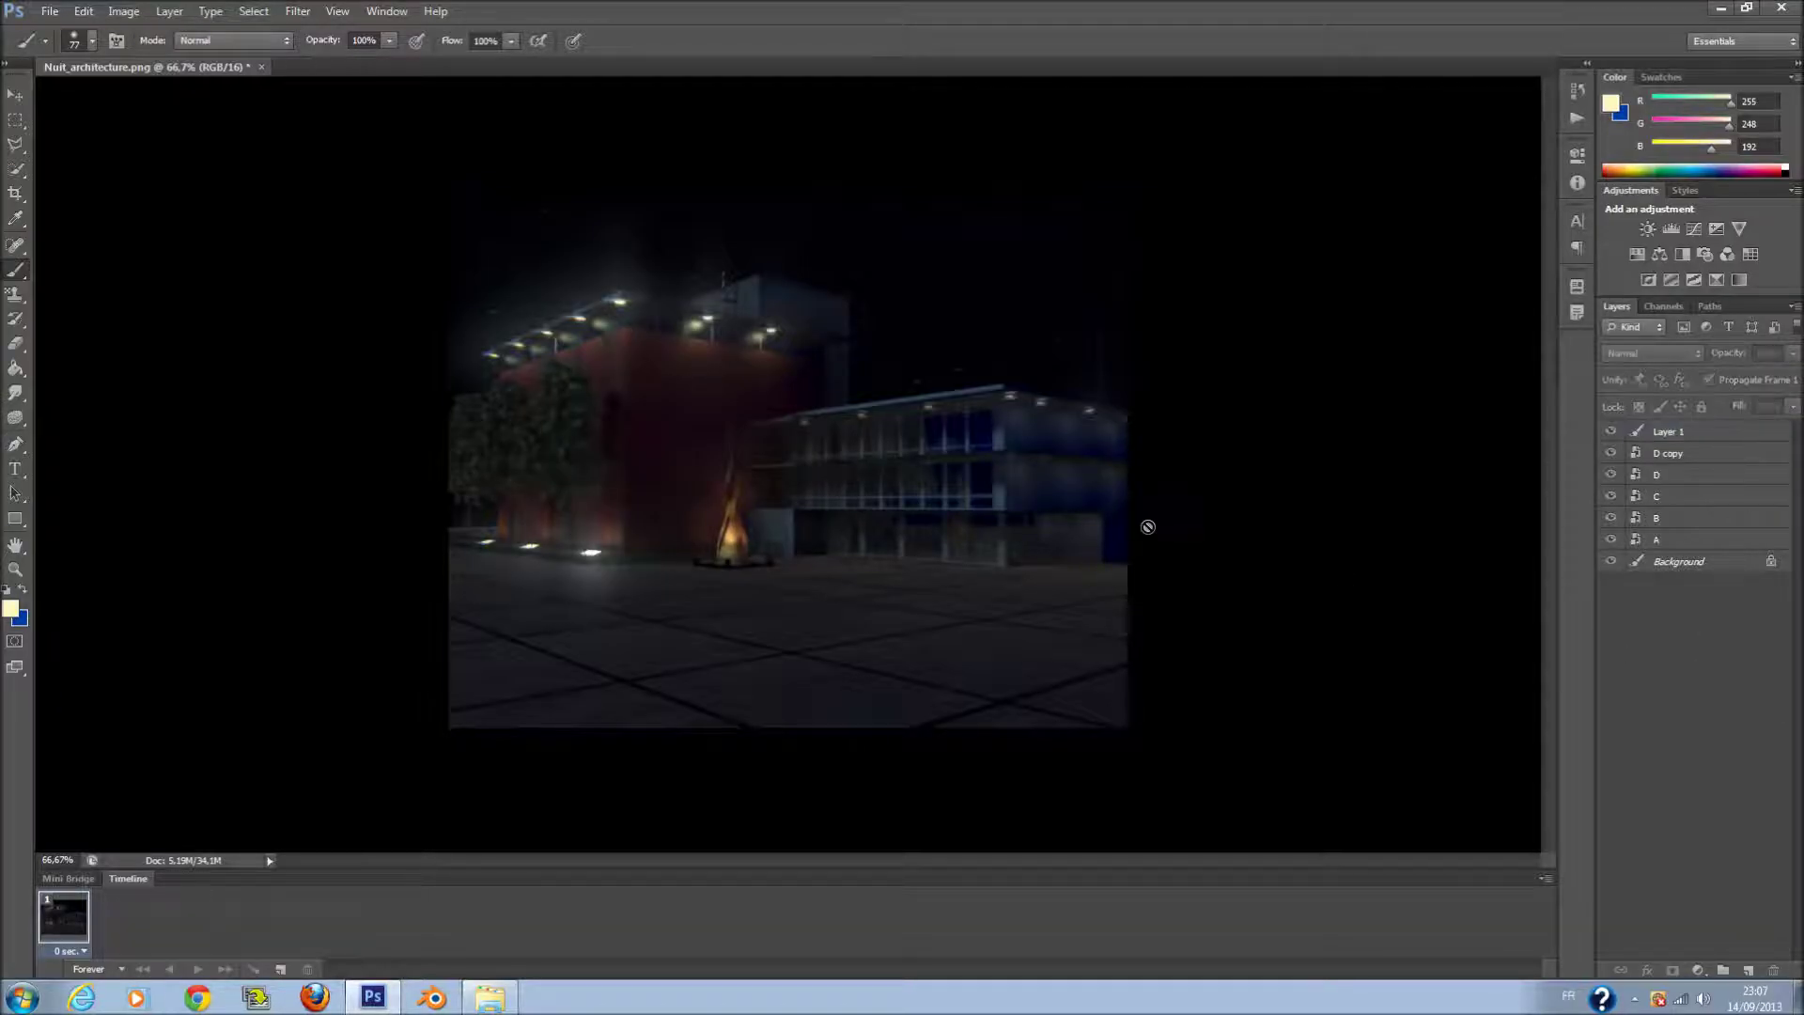
# - Create a new Layer 2 above Layer 1 for the lights
pyautogui.click(1079, 529)
pyautogui.click(878, 369)
pyautogui.click(1703, 432)
pyautogui.click(1749, 968)
# - Dab a row of cream light dots along the glass building's roof edge
pyautogui.click(805, 418)
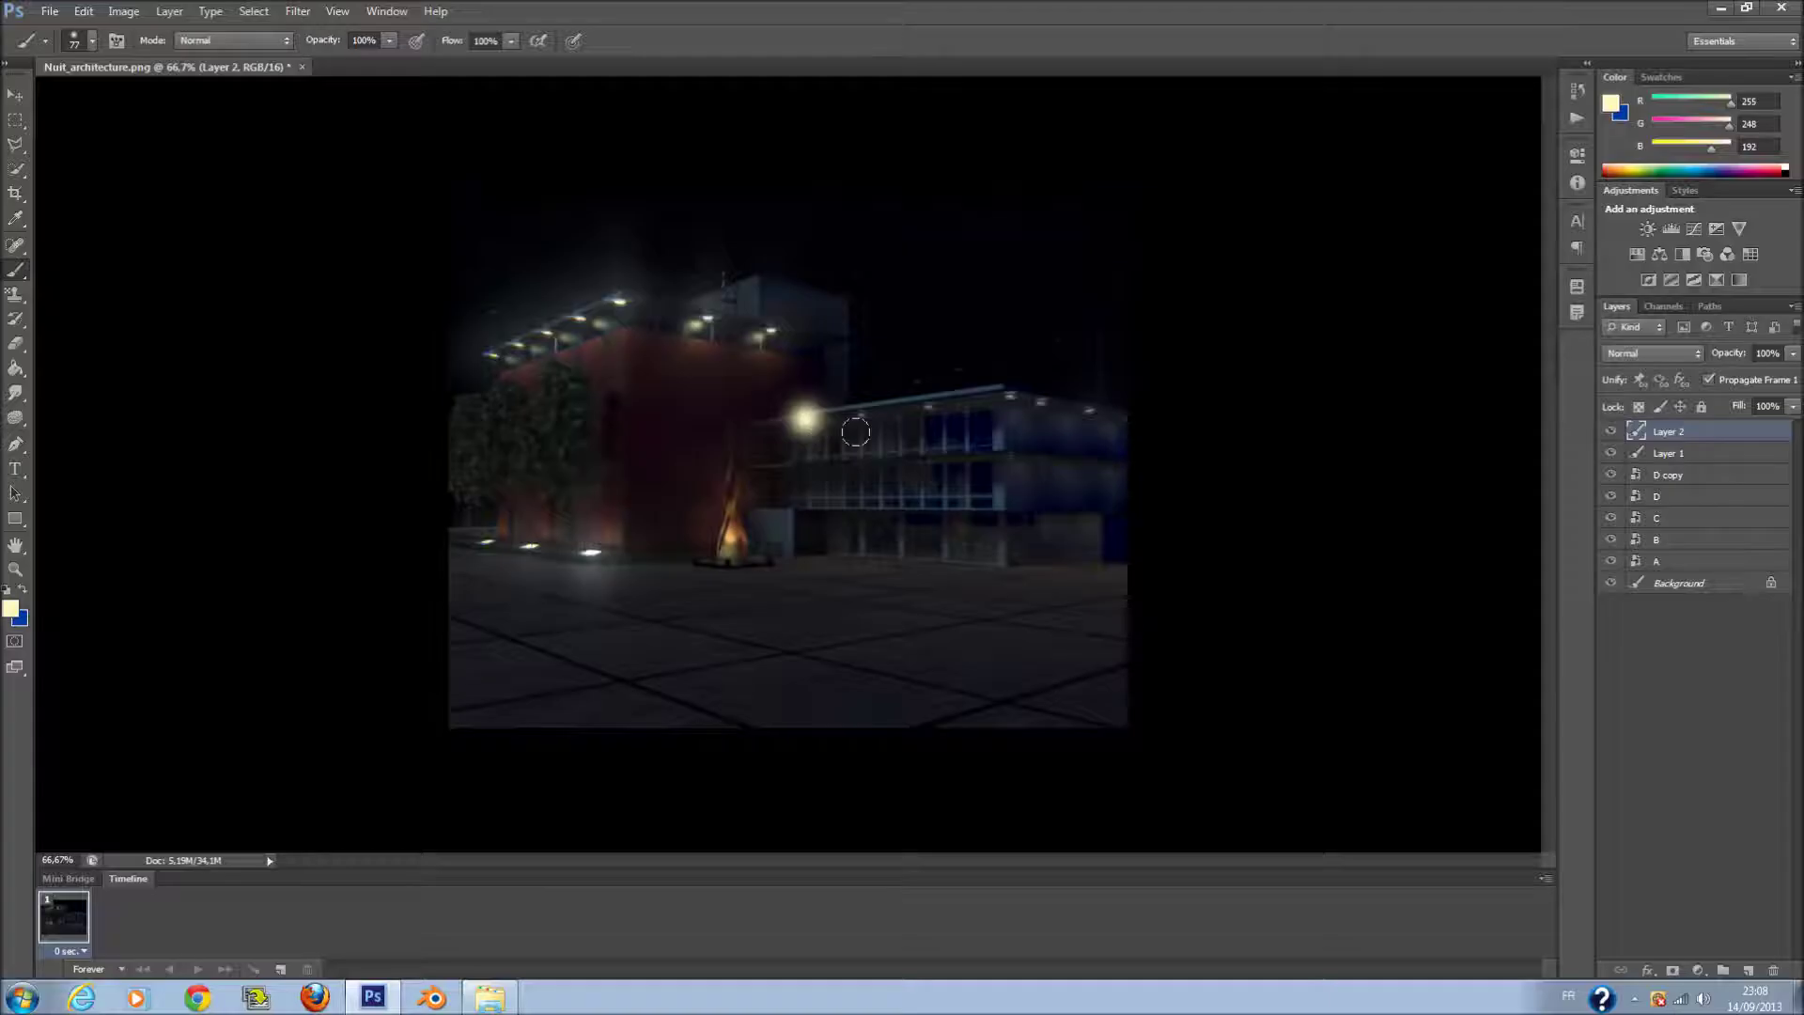
pyautogui.hotkey('ctrl', 'z')
pyautogui.click(807, 424)
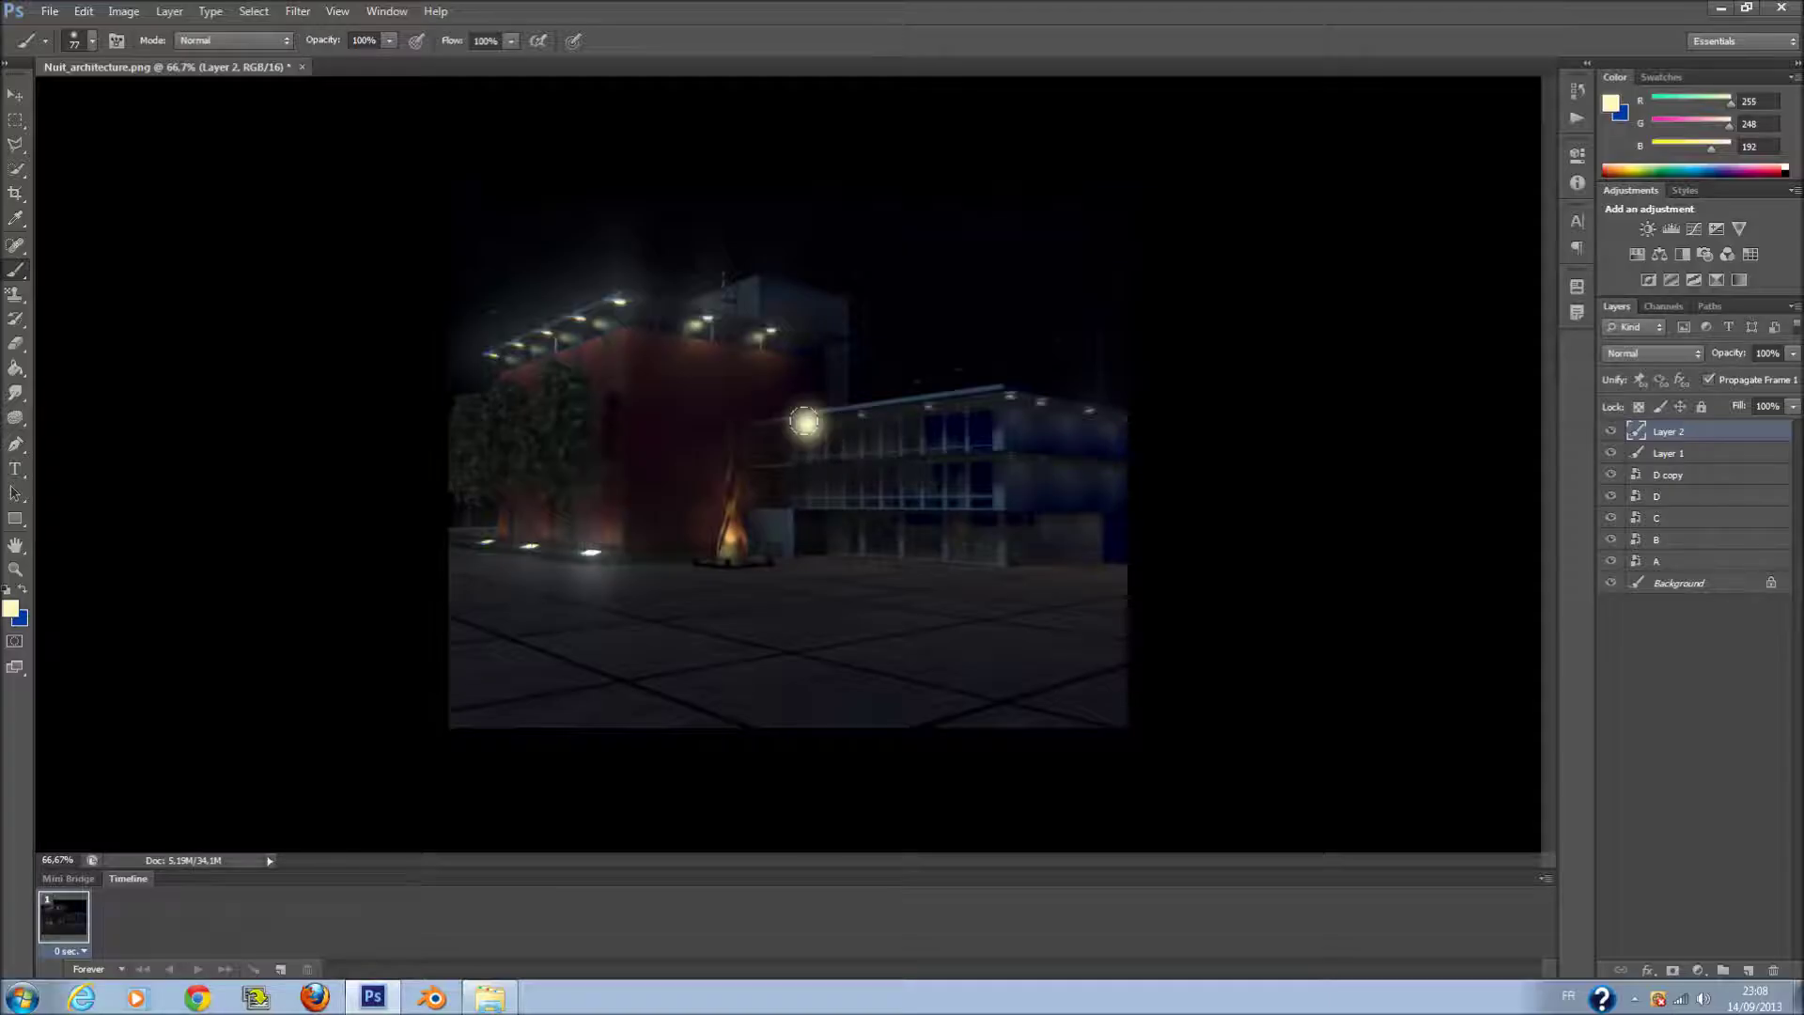
pyautogui.click(864, 414)
pyautogui.click(923, 407)
pyautogui.click(1004, 398)
pyautogui.click(1087, 420)
pyautogui.hotkey('ctrl', 'z')
pyautogui.click(1090, 413)
# - With a 52 px brush, dot lights along the upper floor and ground floor
pyautogui.rightClick(853, 463)
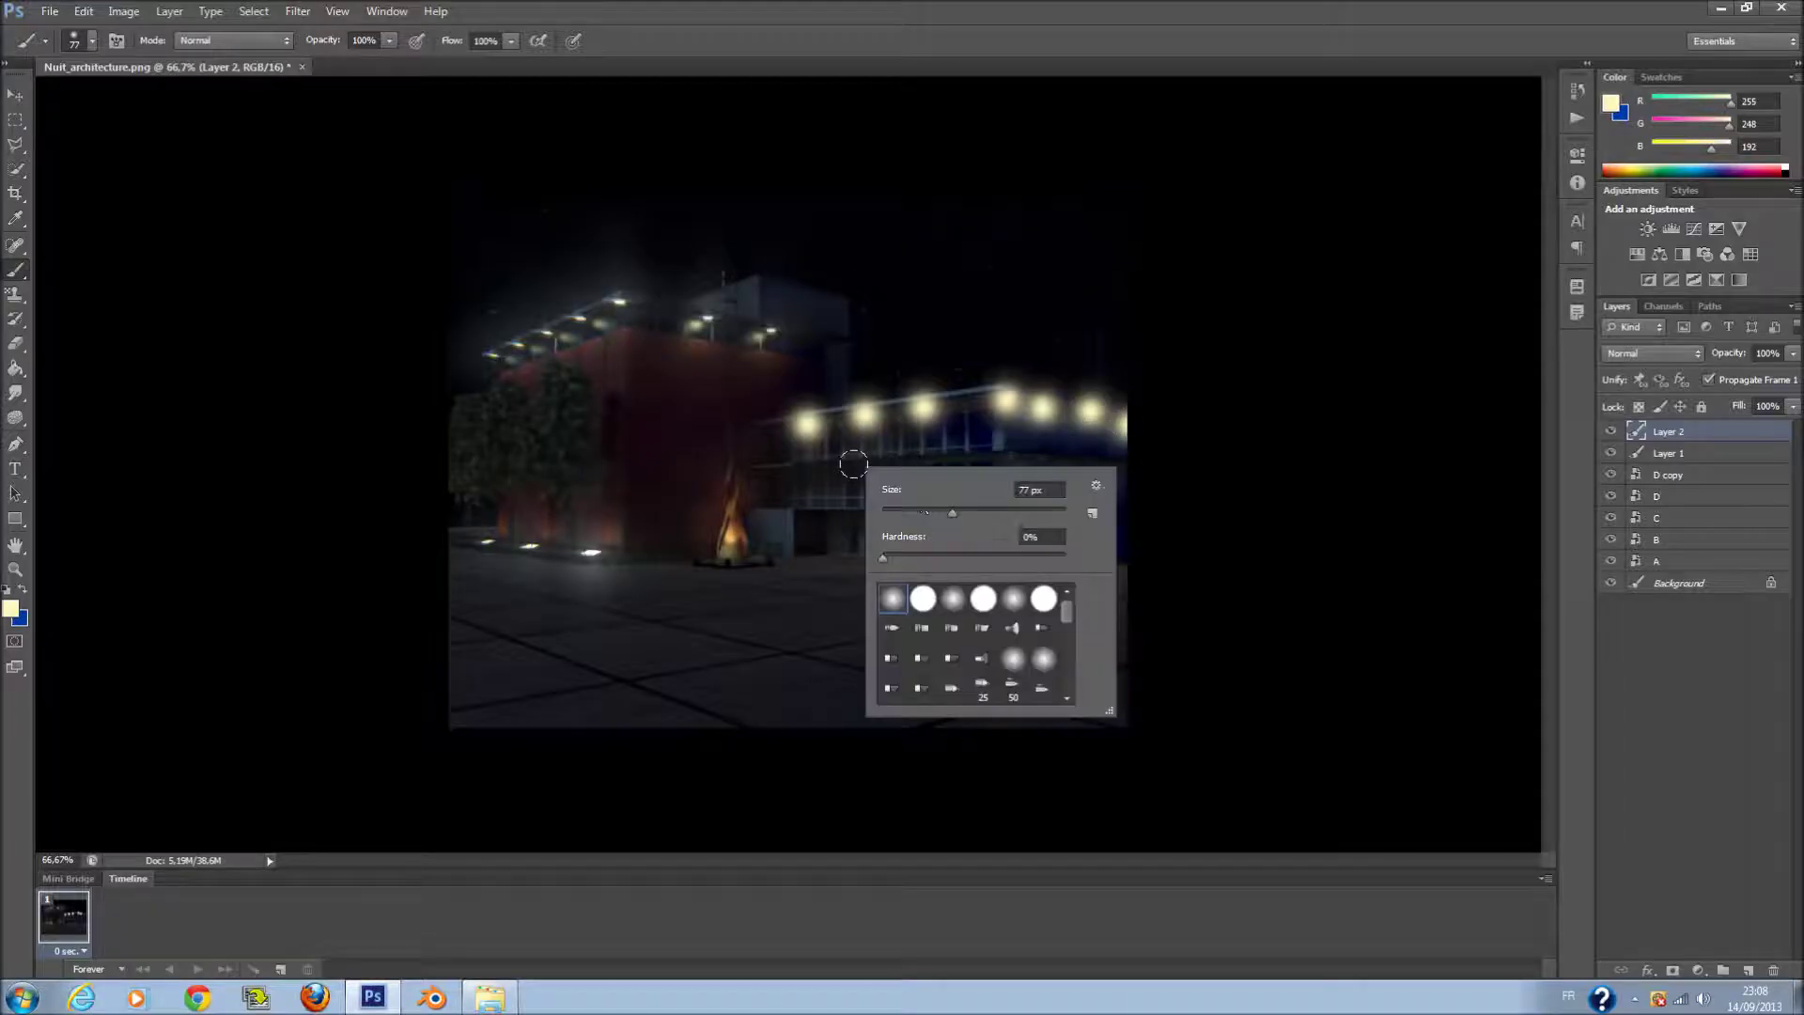
pyautogui.click(926, 512)
pyautogui.click(808, 469)
pyautogui.click(863, 467)
pyautogui.click(925, 463)
pyautogui.click(1005, 459)
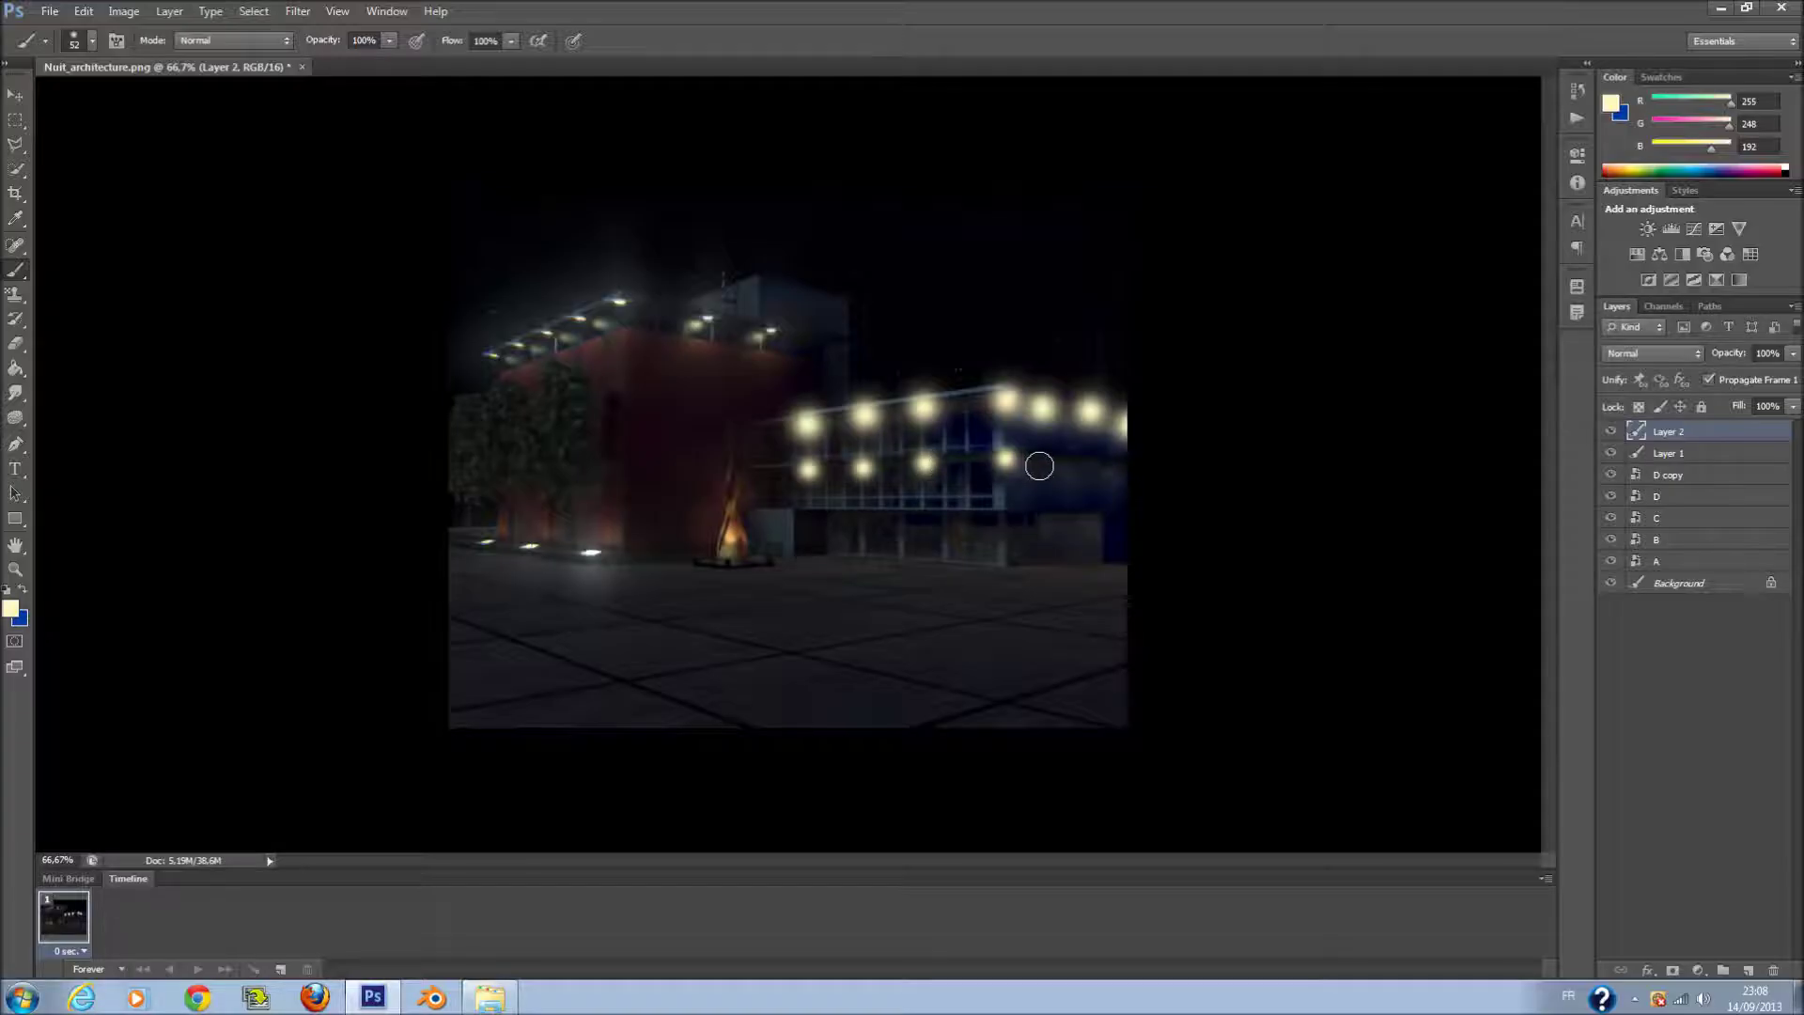
pyautogui.click(1073, 462)
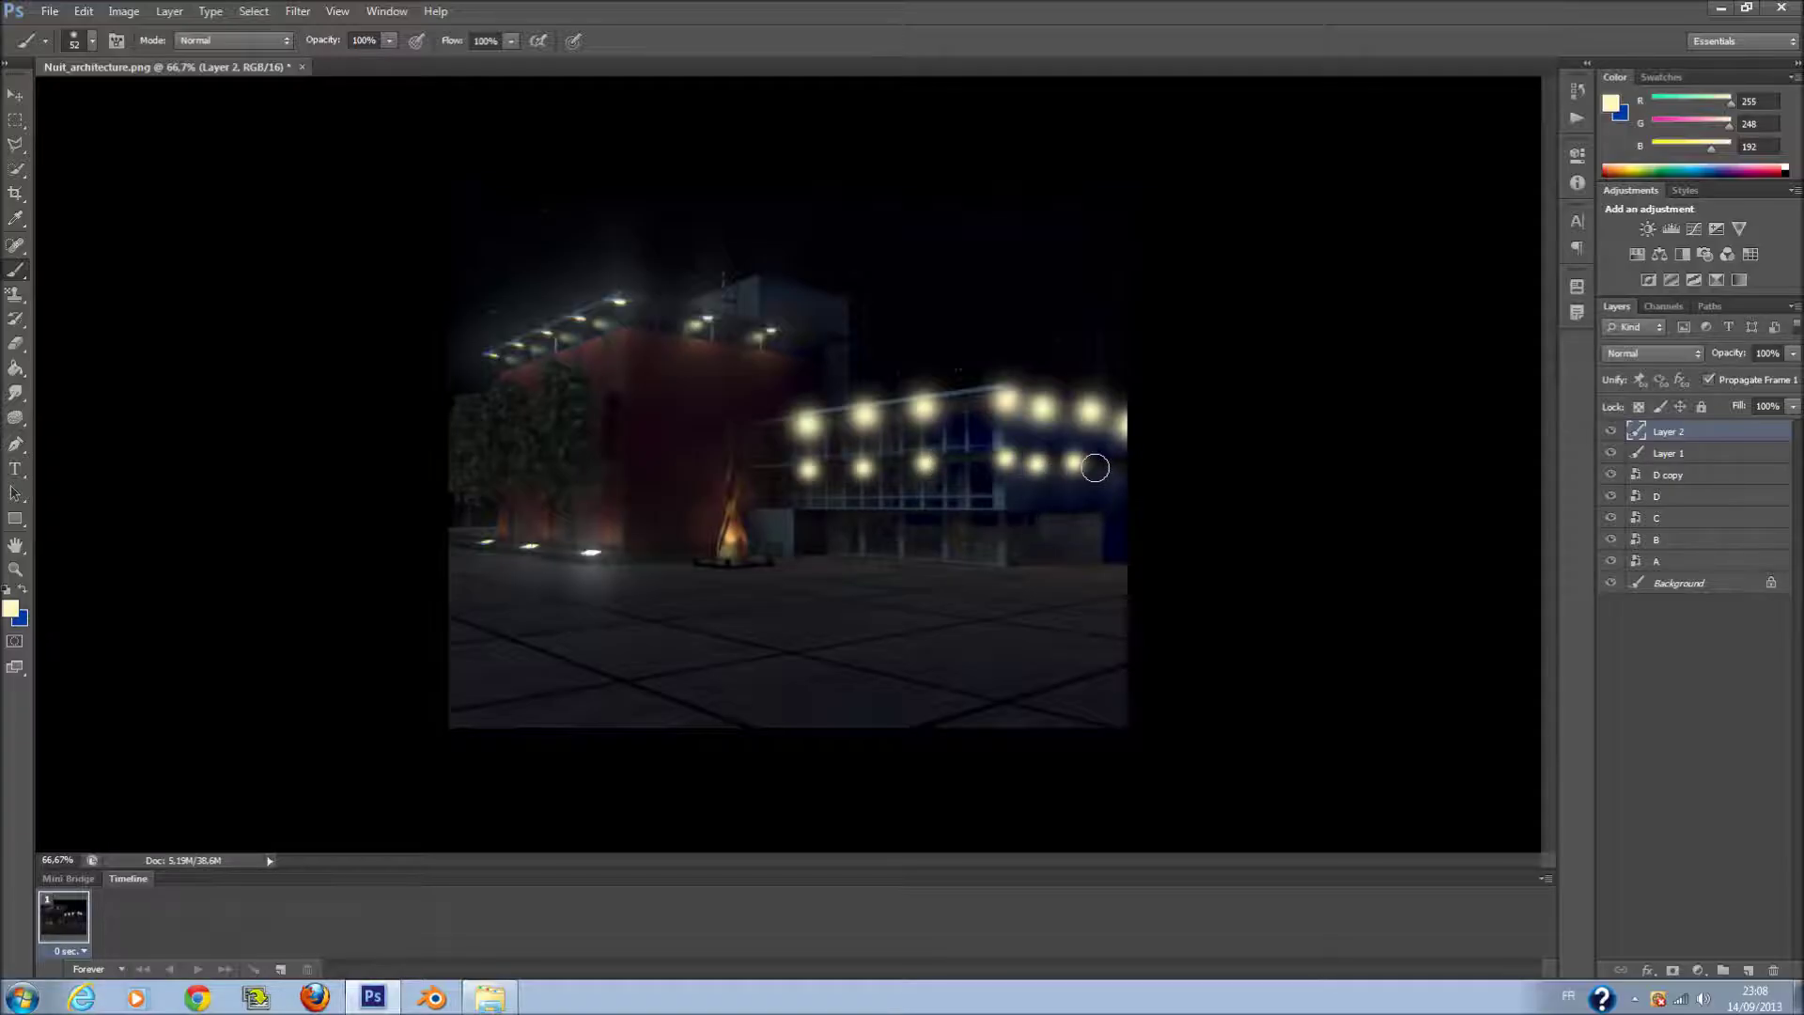
pyautogui.hotkey('ctrl', 'z')
pyautogui.click(895, 518)
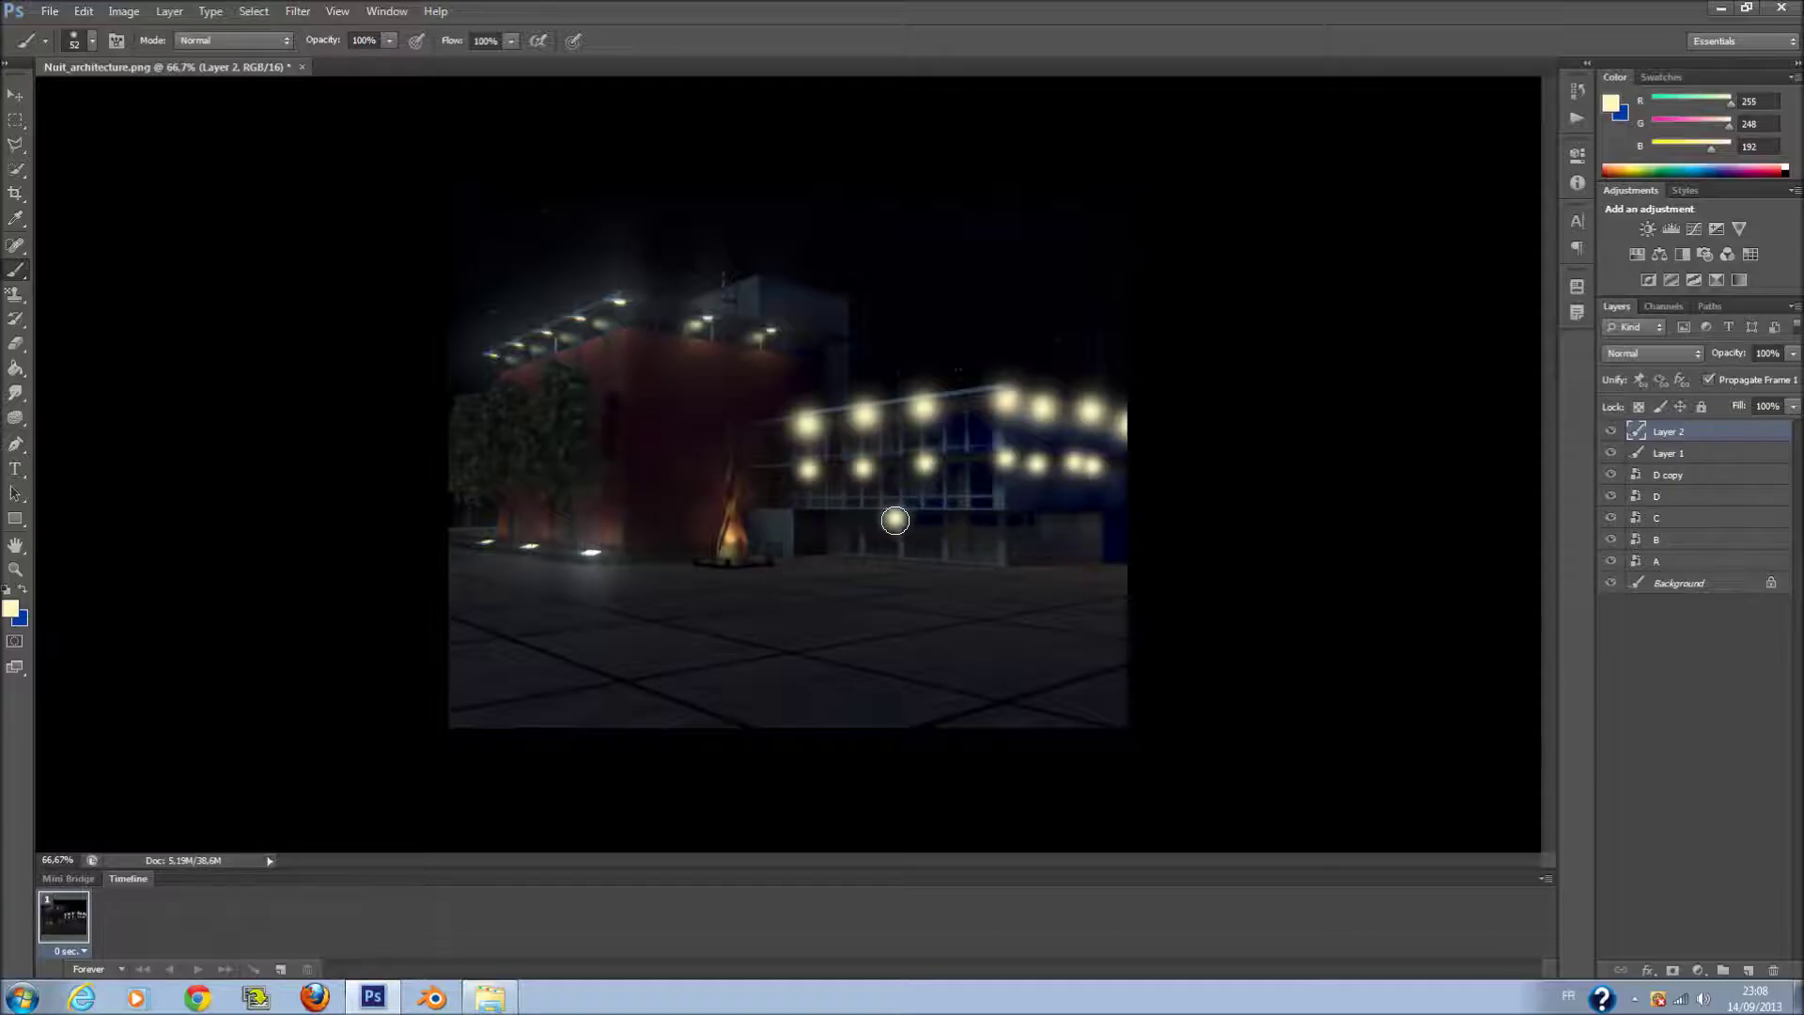
pyautogui.click(848, 515)
pyautogui.click(962, 518)
pyautogui.click(1635, 355)
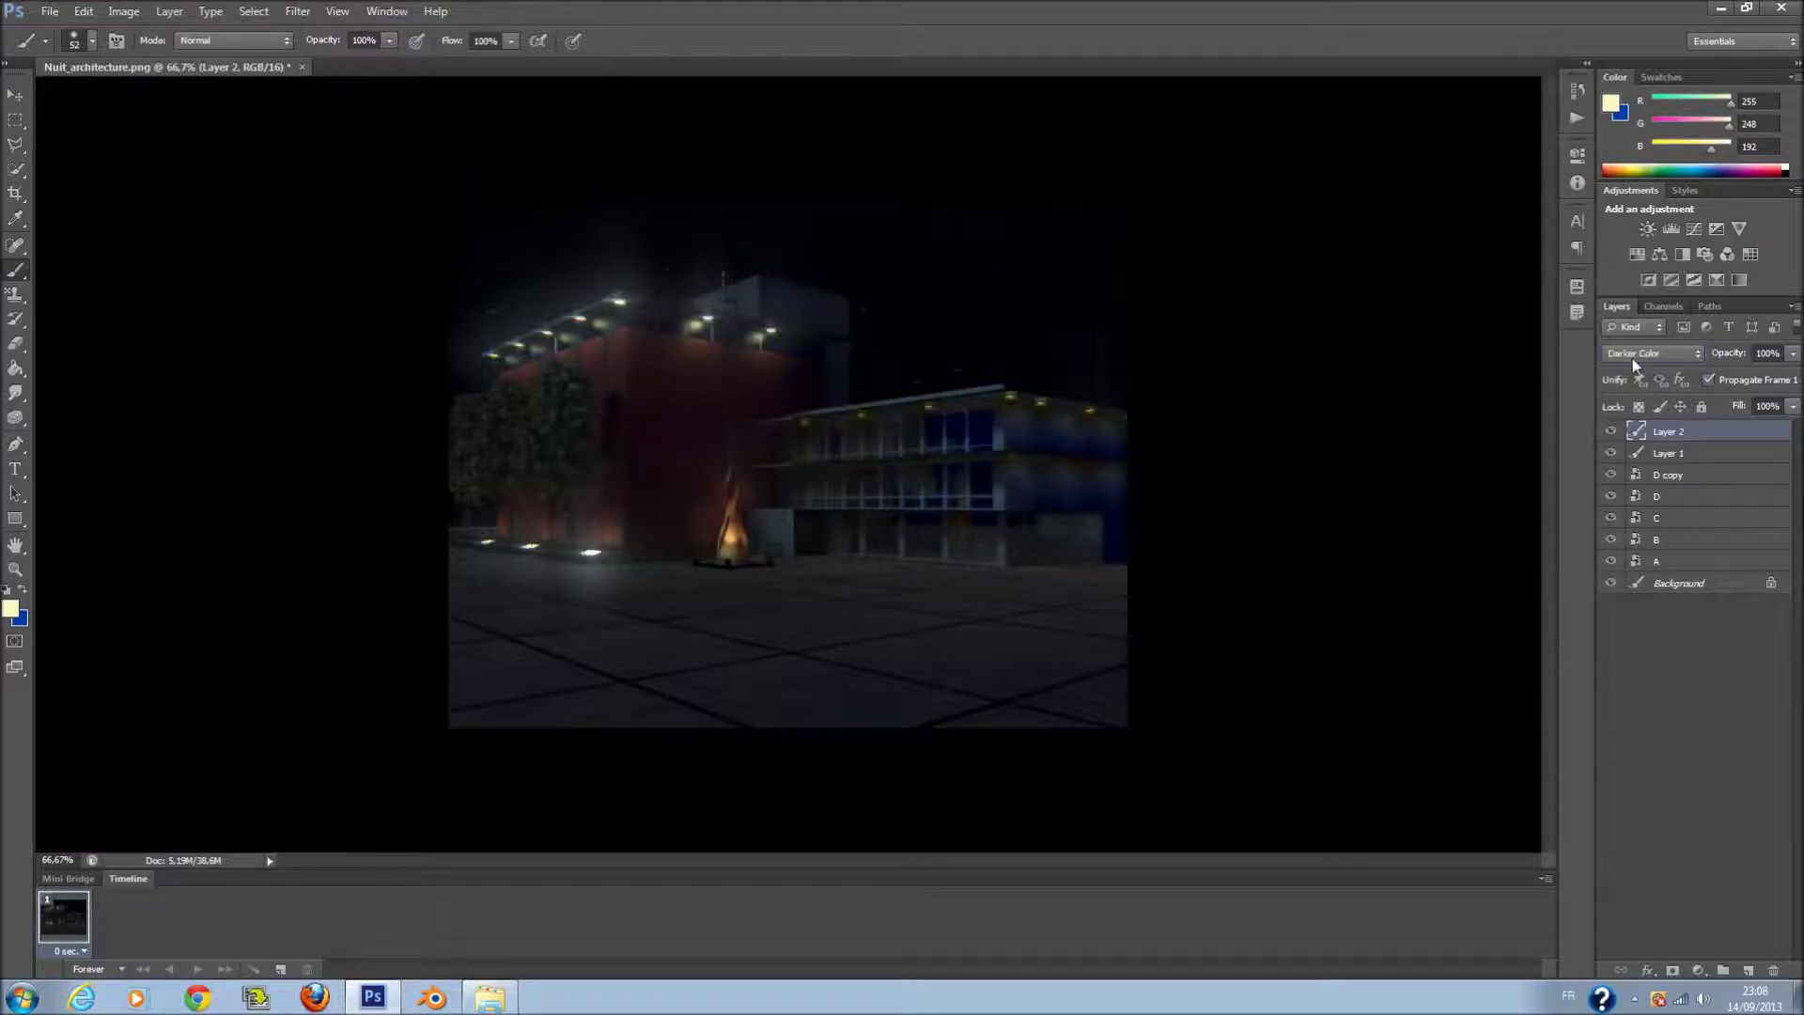
# - Set Layer 2's blend mode to Soft Light
pyautogui.press('Down')
pyautogui.press('Down')
pyautogui.press('Down')
pyautogui.press('Down')
pyautogui.press('Down')
pyautogui.press('Down')
pyautogui.press('Down')
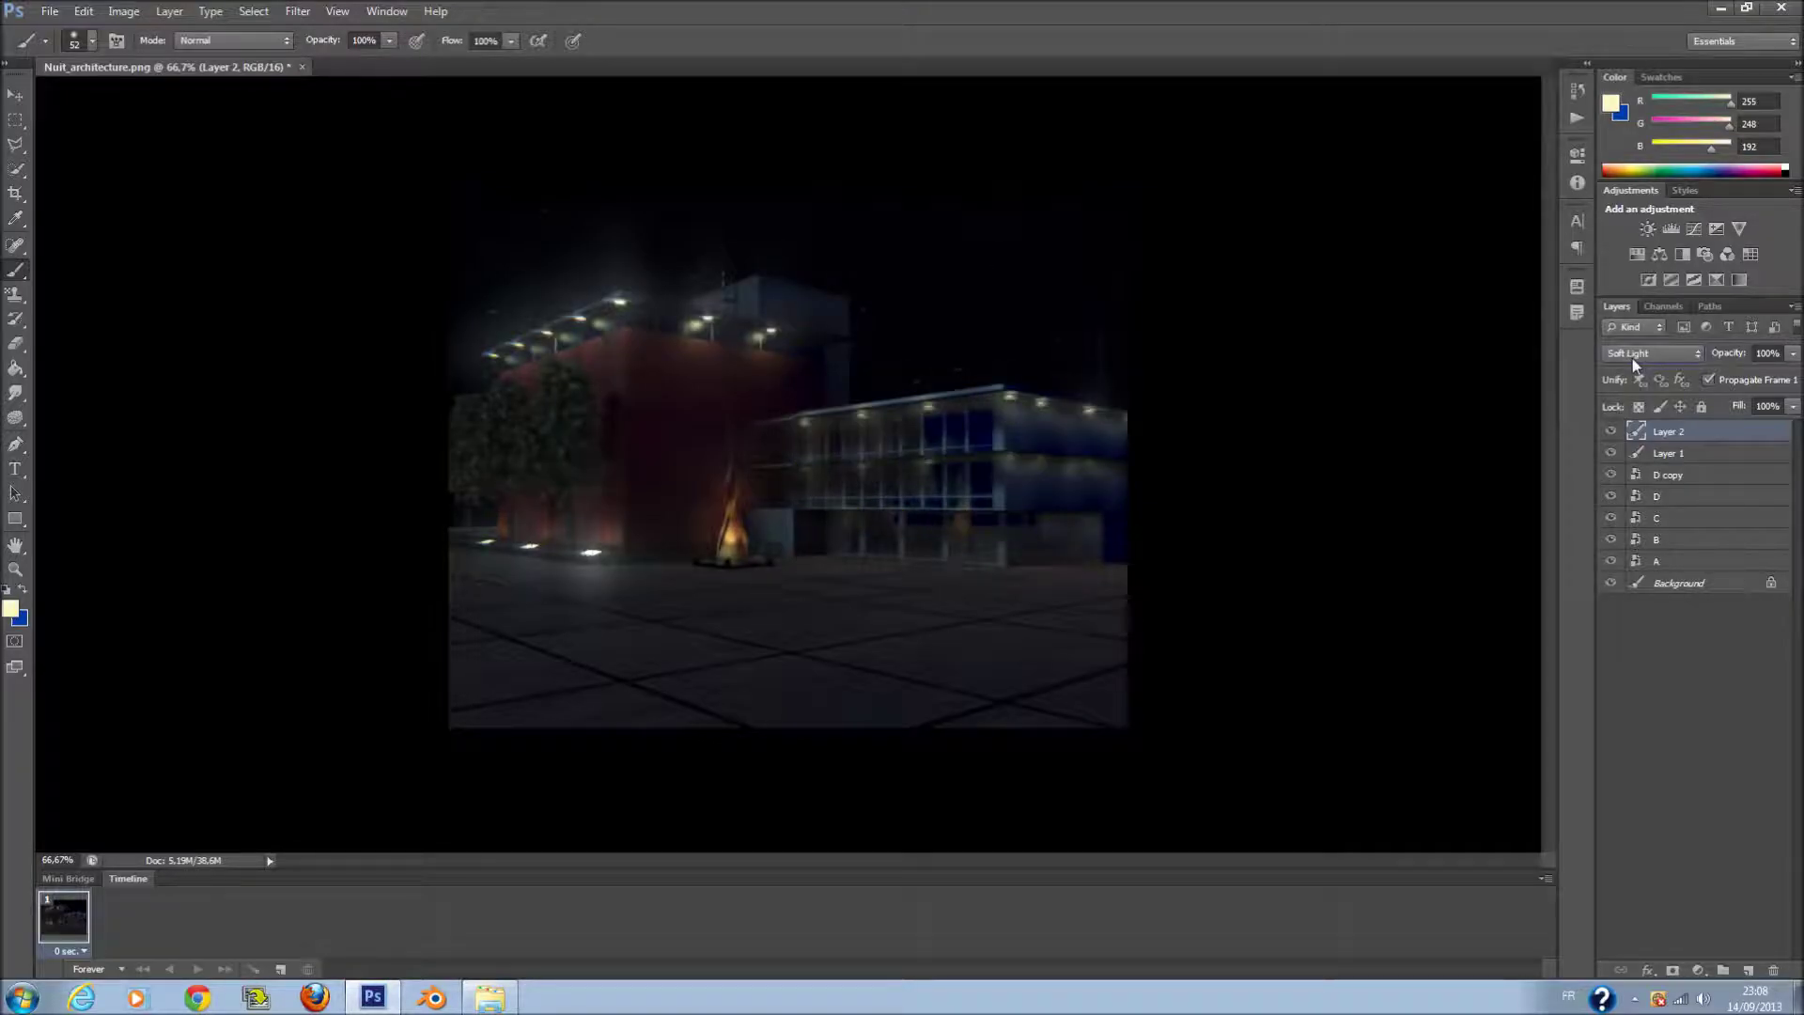
pyautogui.press('Down')
pyautogui.press('Down')
pyautogui.press('Down')
pyautogui.press('Down')
pyautogui.press('Down')
pyautogui.press('Down')
pyautogui.press('Down')
pyautogui.press('Down')
pyautogui.press('Up')
pyautogui.press('Up')
pyautogui.press('Up')
pyautogui.press('Up')
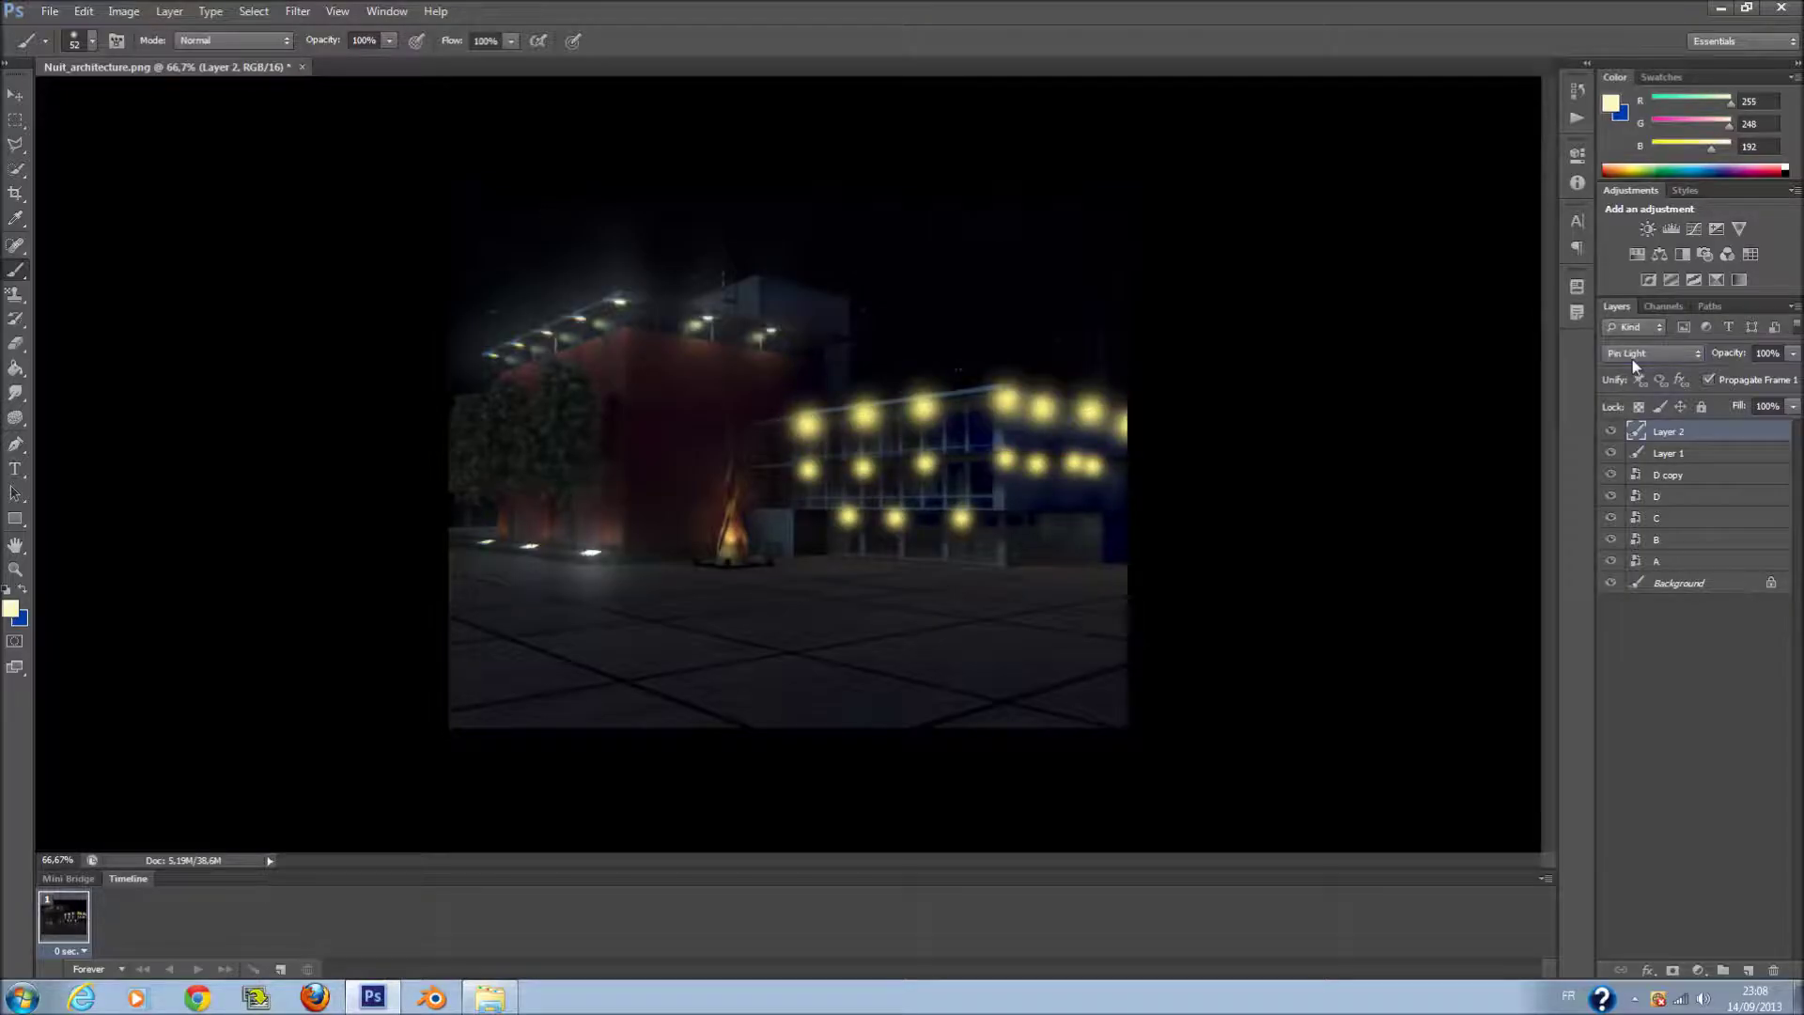
pyautogui.press('Up')
pyautogui.press('Up')
pyautogui.press('Up')
pyautogui.press('Up')
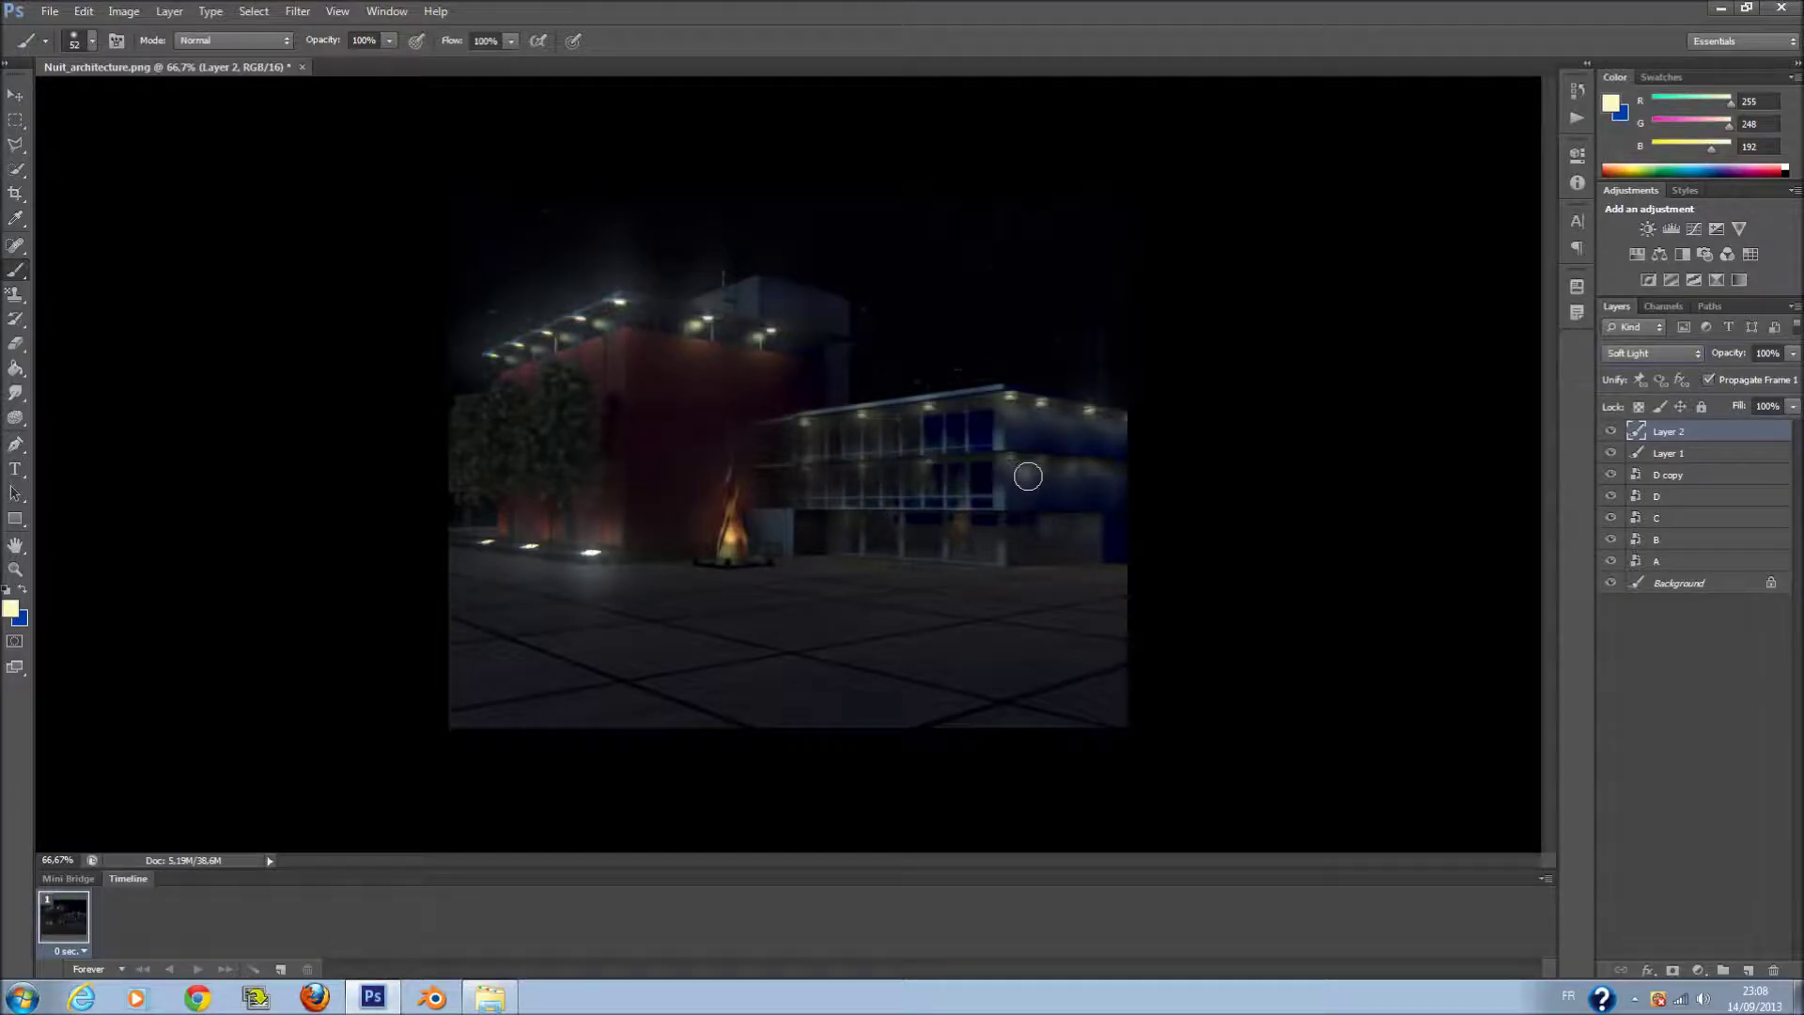
# - Paint soft warm strokes over the glass building's second, upper and ground floors
pyautogui.moveTo(1032, 475)
pyautogui.mouseDown()
pyautogui.moveTo(1080, 479)
pyautogui.moveTo(1013, 439)
pyautogui.mouseUp()
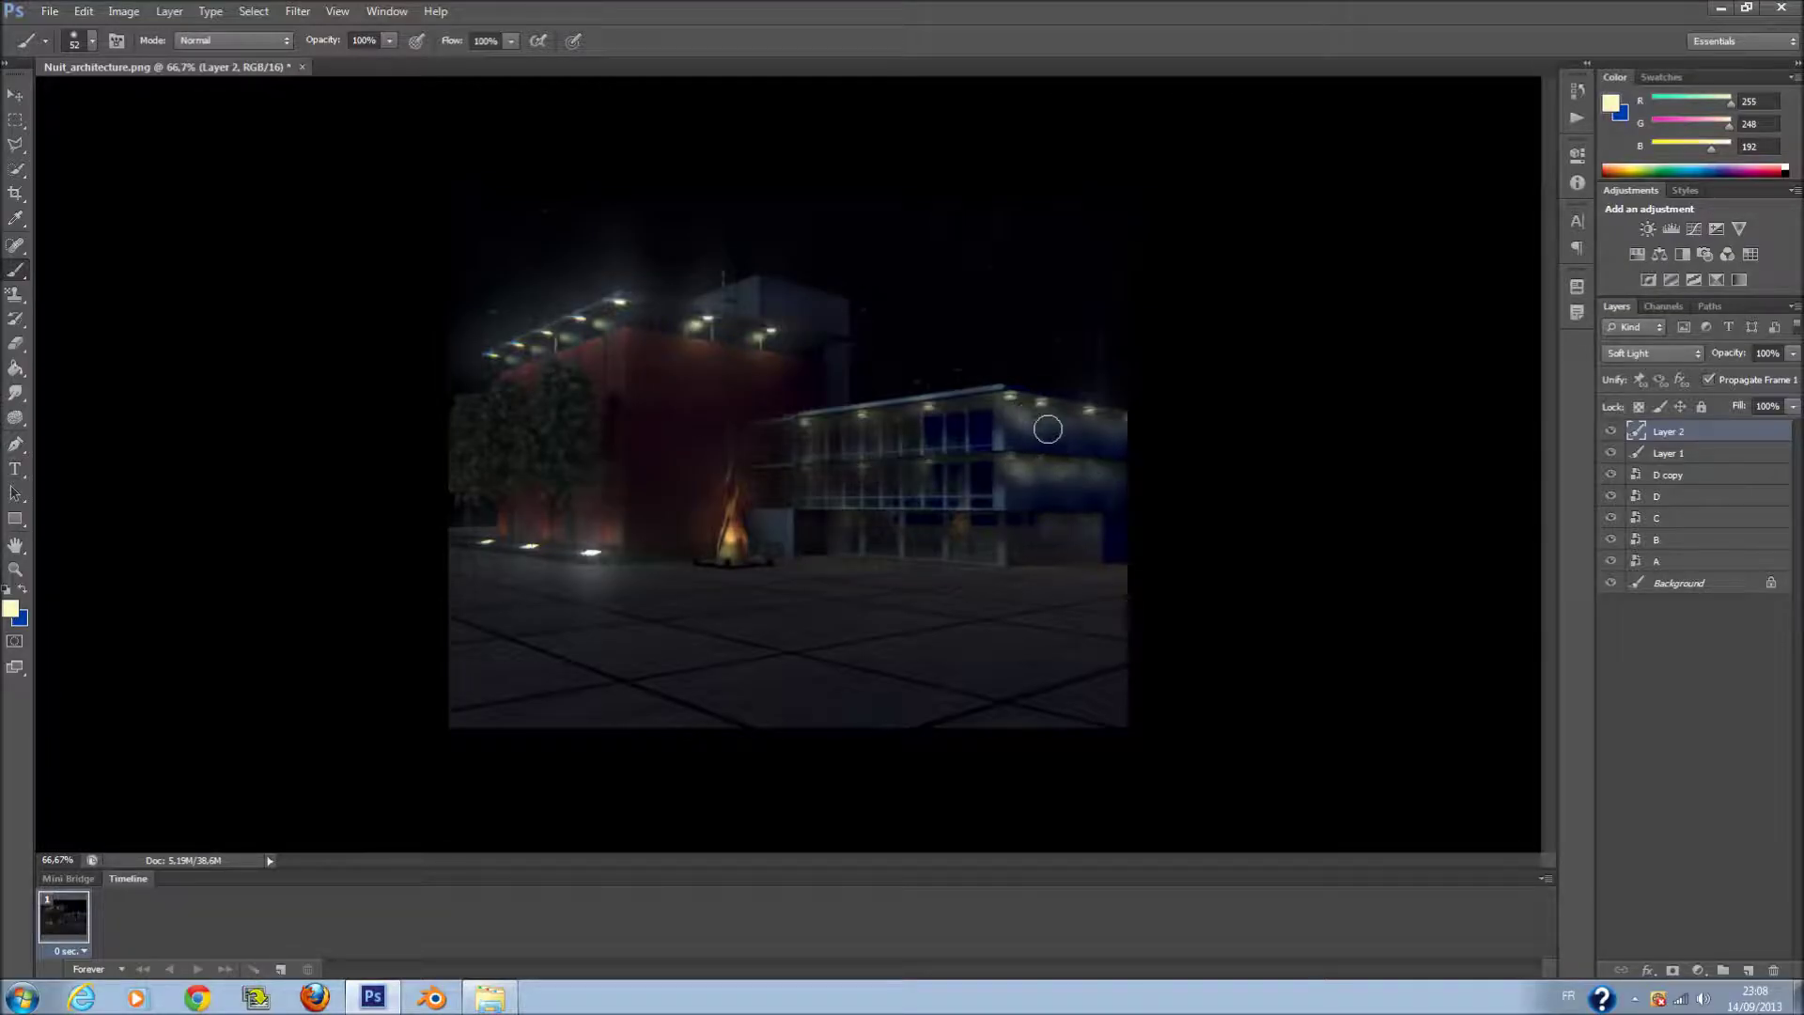
pyautogui.moveTo(897, 435); pyautogui.dragTo(803, 443)
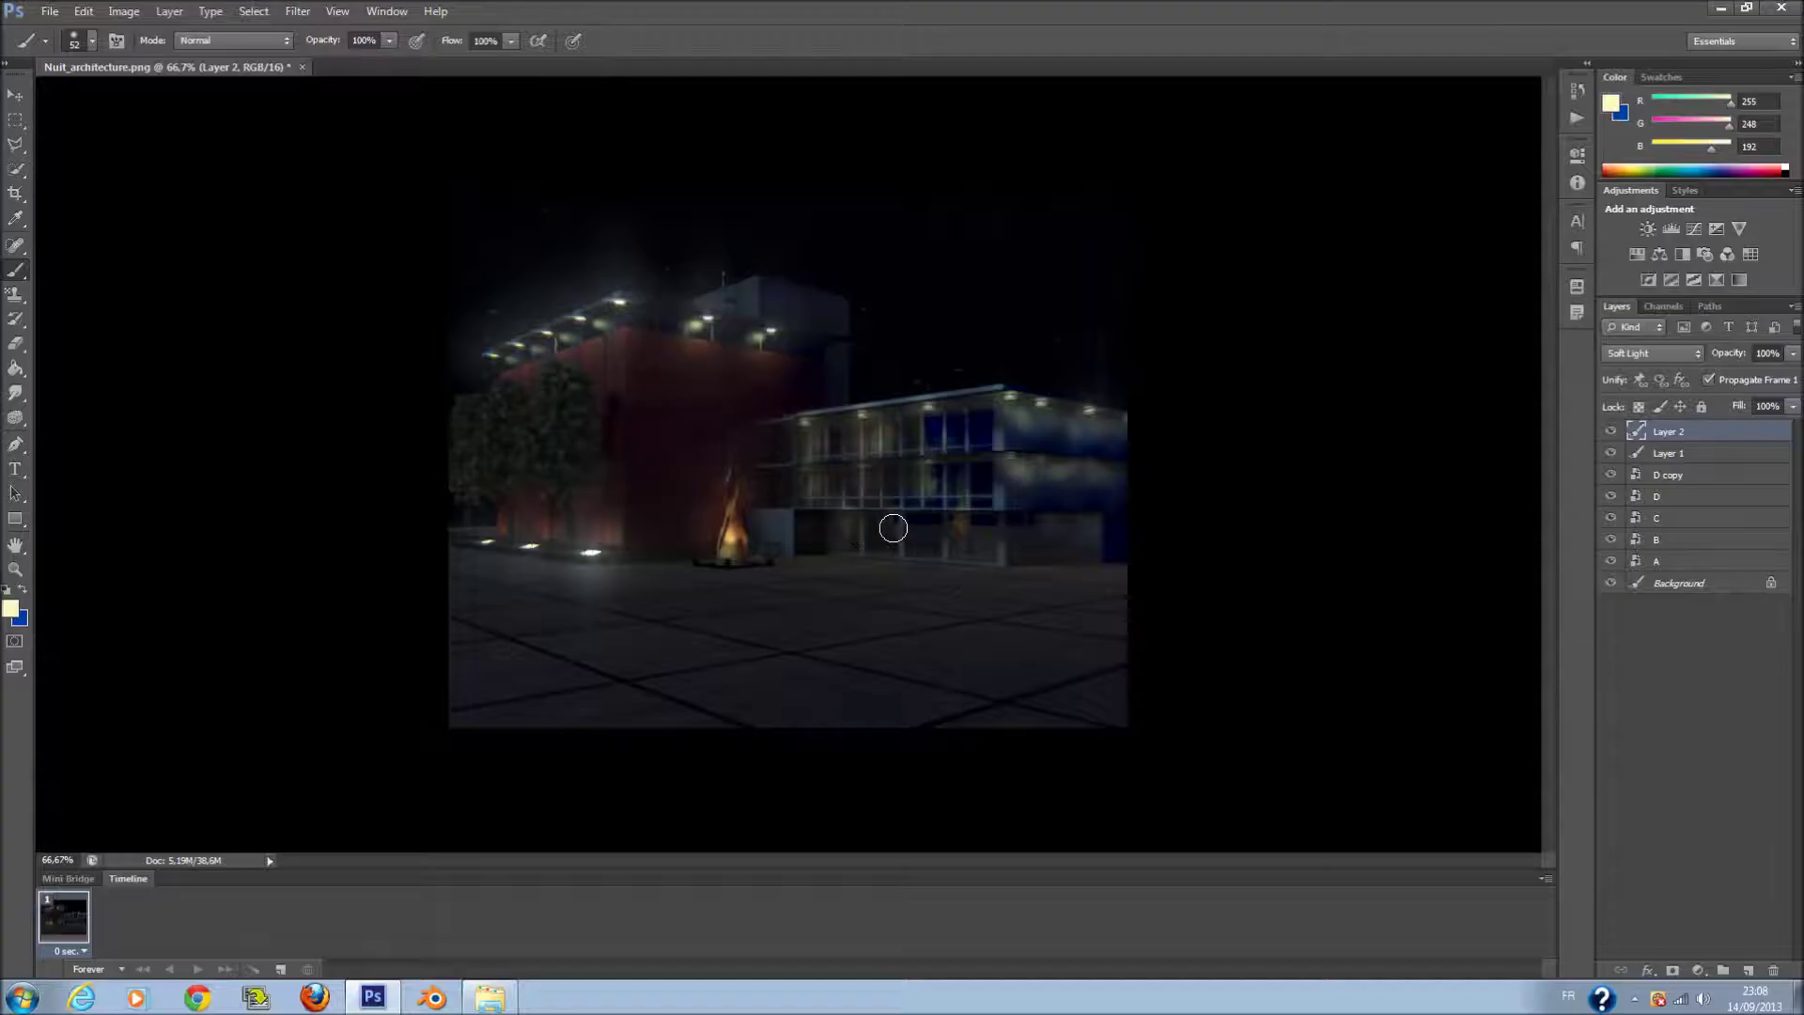
pyautogui.moveTo(929, 533); pyautogui.dragTo(979, 536)
pyautogui.click(1668, 703)
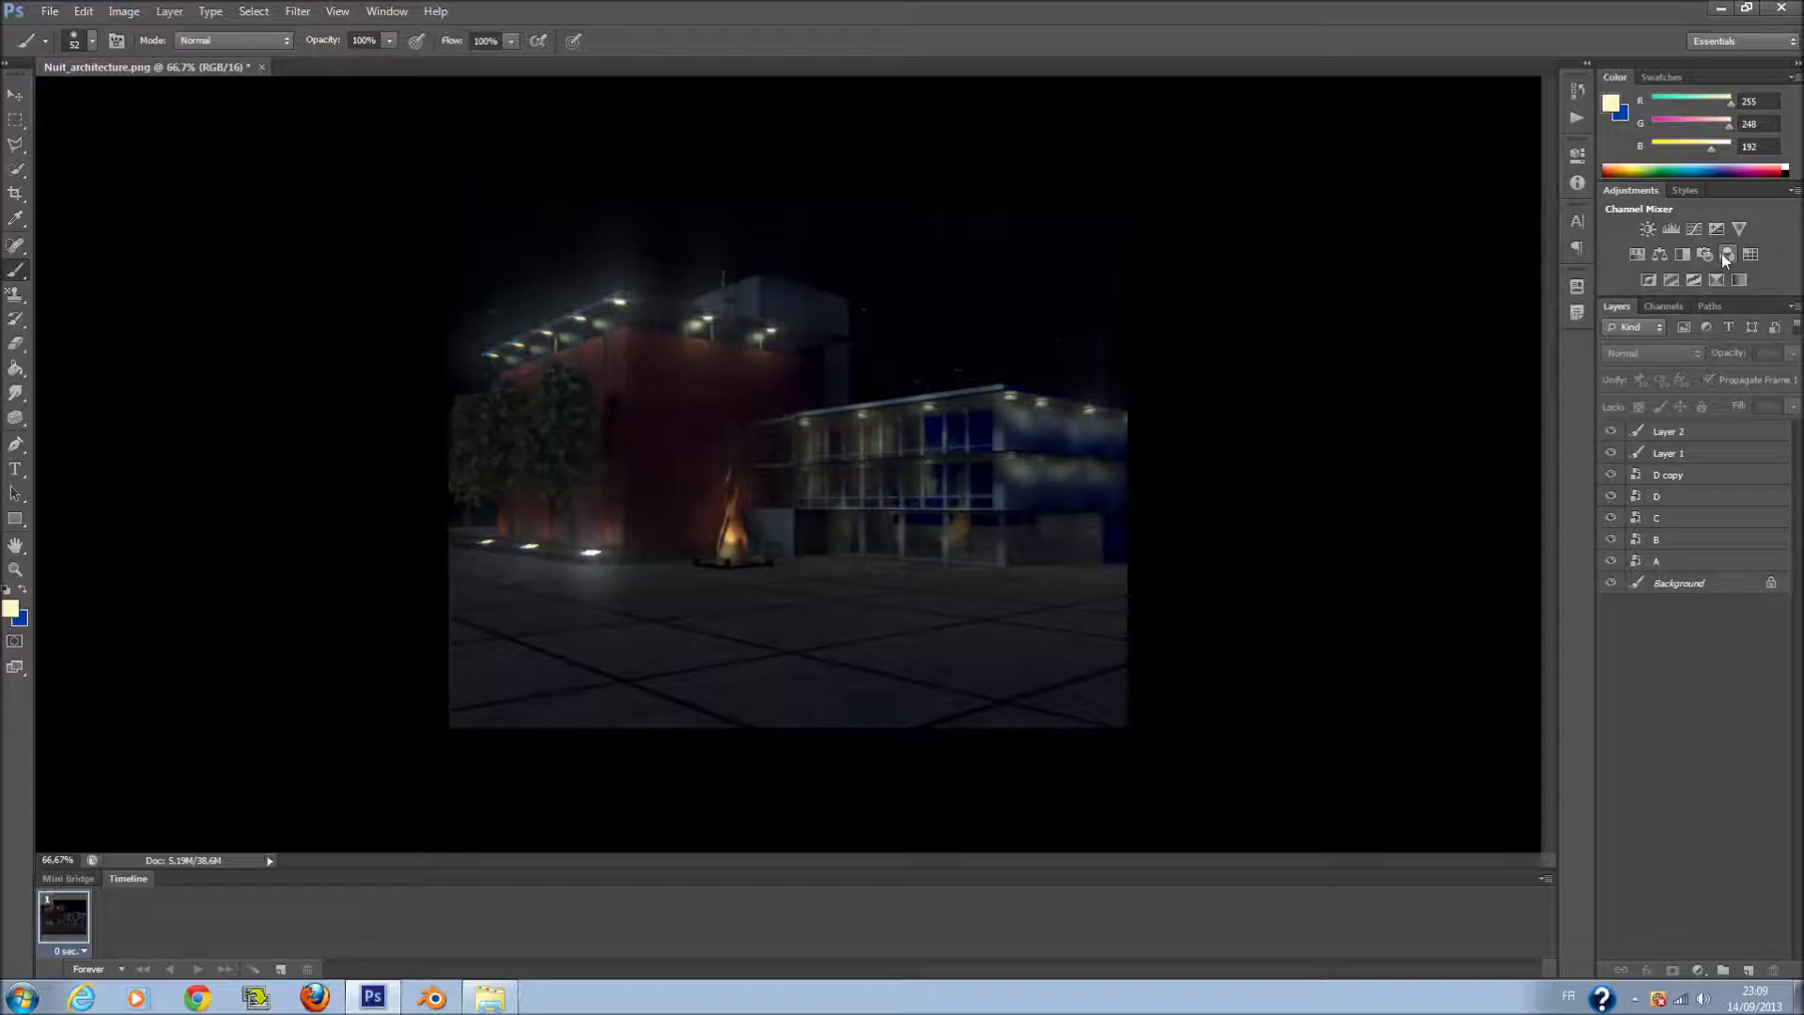
# - Add a Color Lookup adjustment layer and apply the 2Strip look
pyautogui.click(1745, 257)
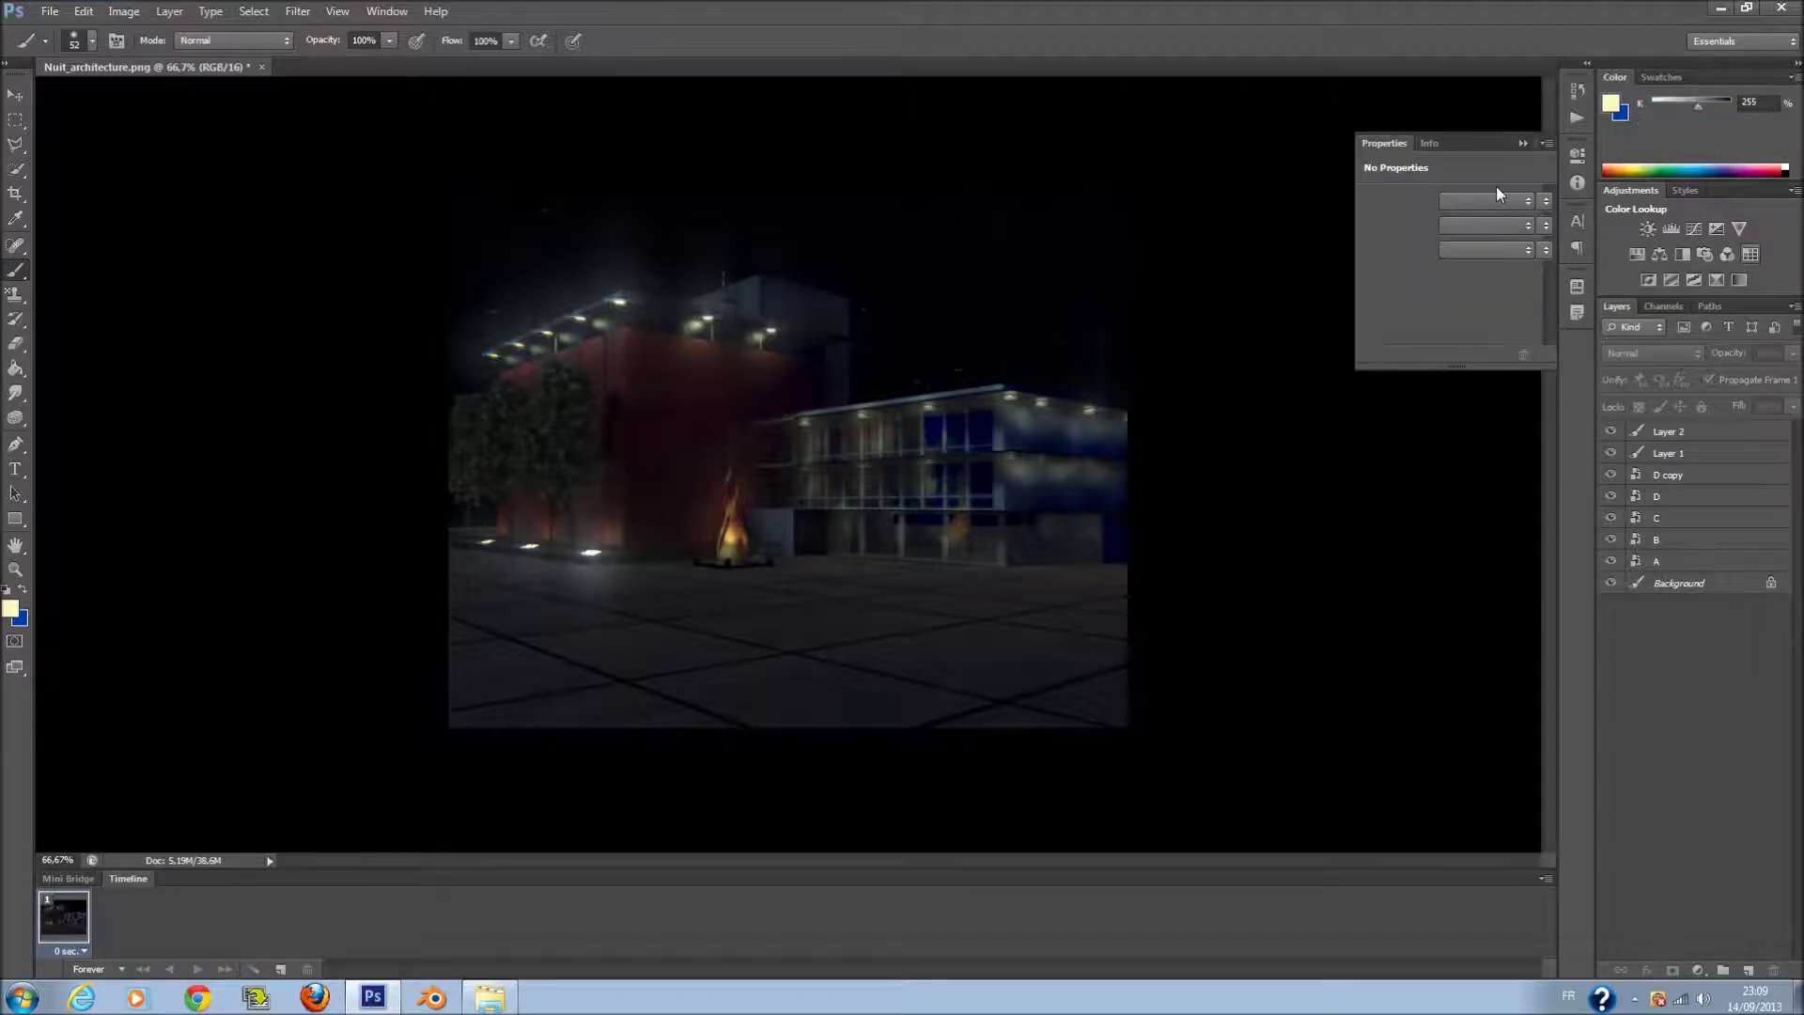
pyautogui.click(1501, 201)
pyautogui.click(1502, 274)
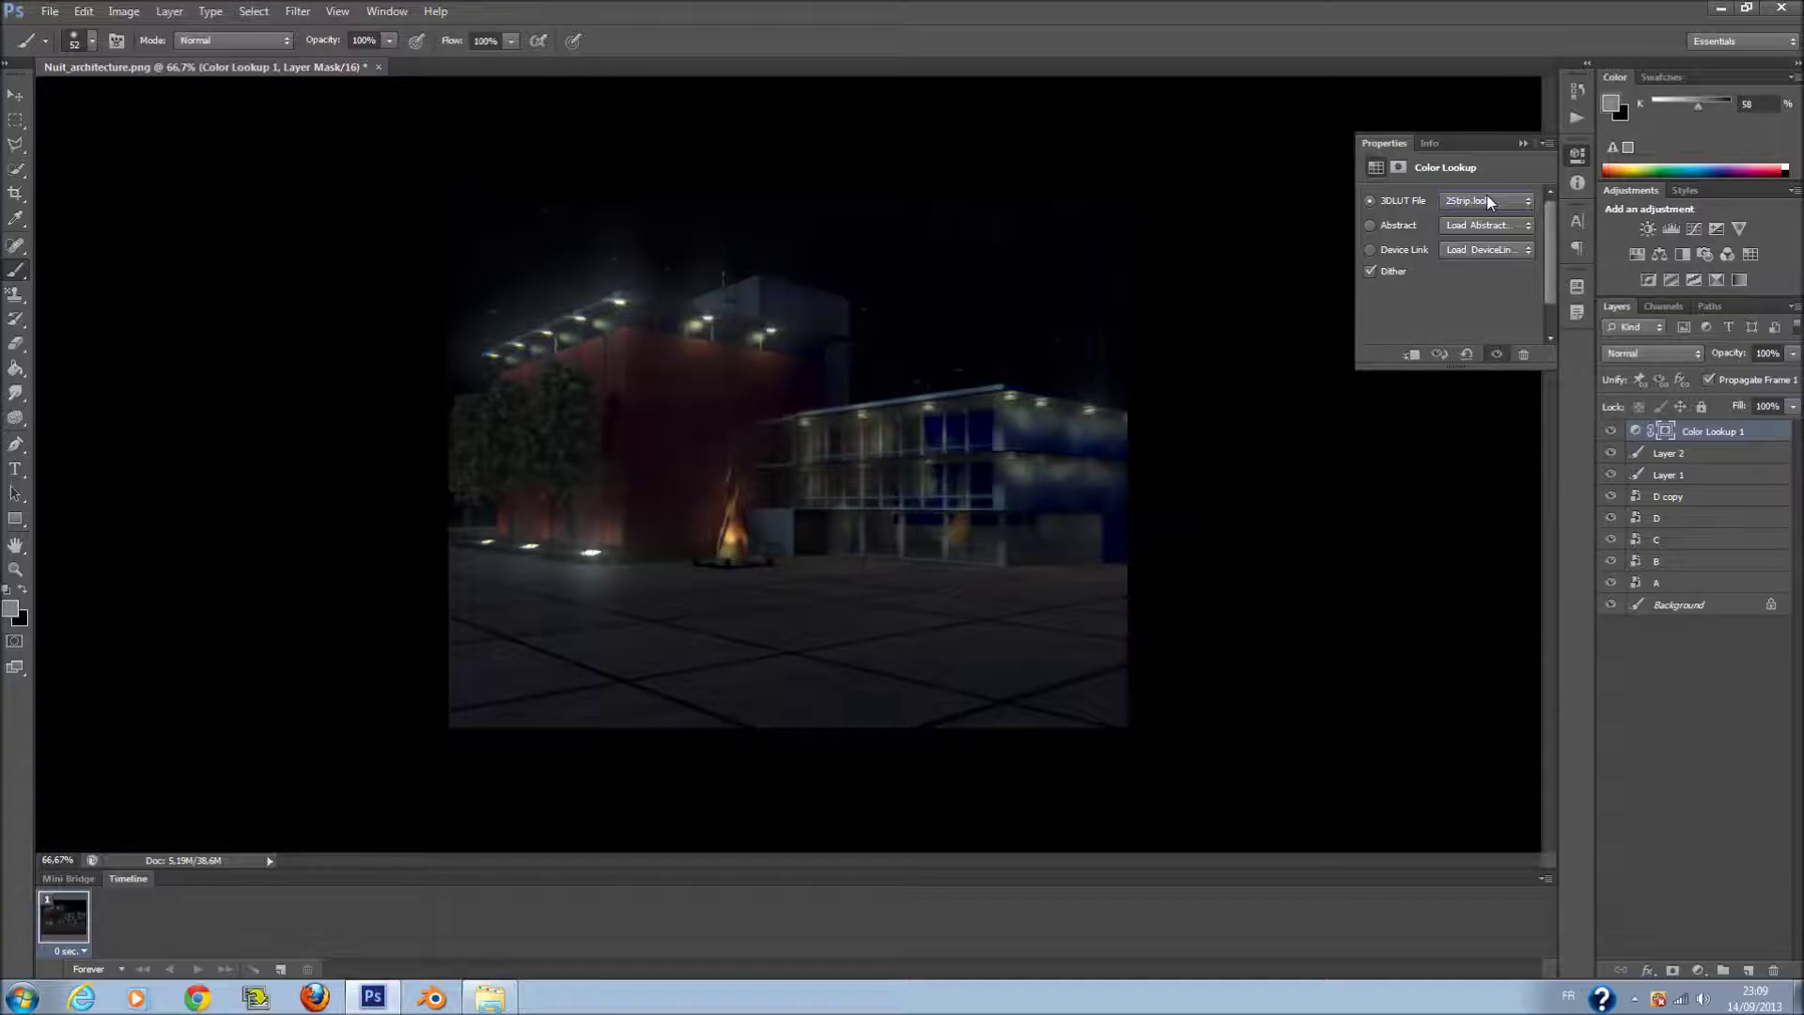
pyautogui.press('Down')
pyautogui.press('Down')
pyautogui.press('Down')
pyautogui.press('Down')
pyautogui.press('Down')
pyautogui.press('Up')
pyautogui.press('Up')
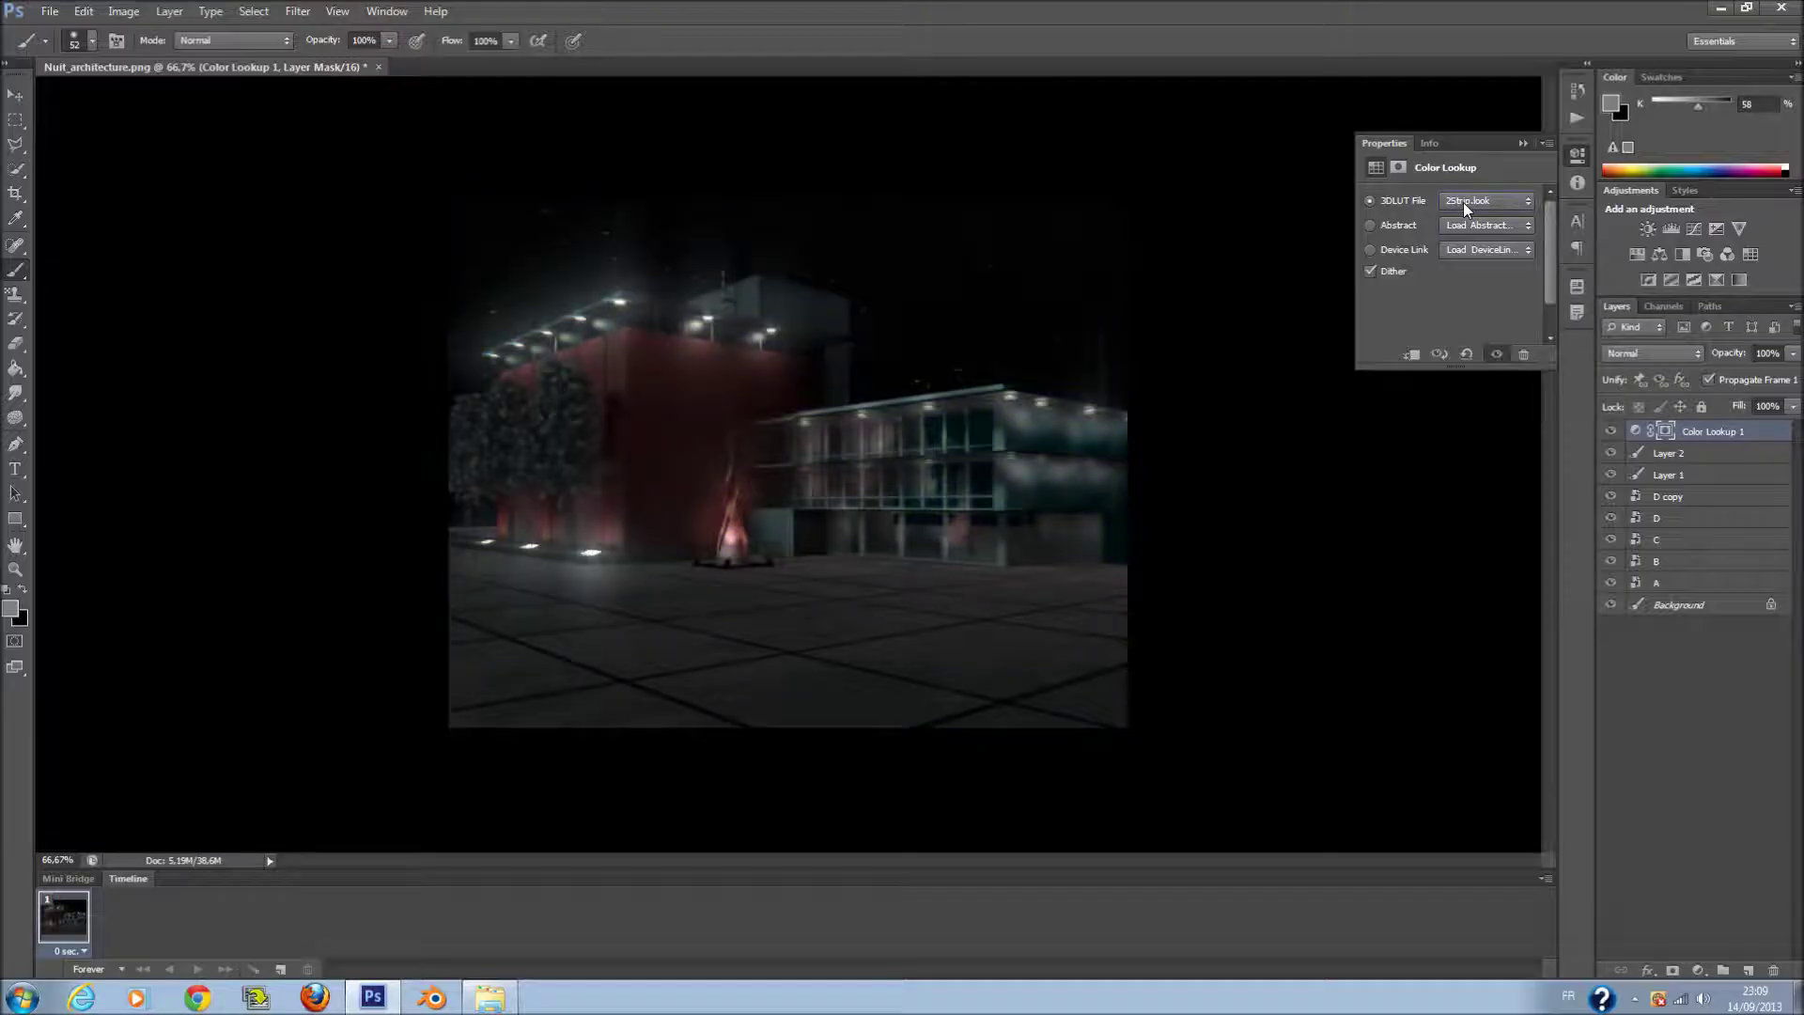
pyautogui.press('Up')
pyautogui.press('Up')
pyautogui.press('Up')
# - Preview LUT looks from 3Strip to FoggyNight, then settle on TensionGreen.3DL
pyautogui.press('Down')
pyautogui.press('Down')
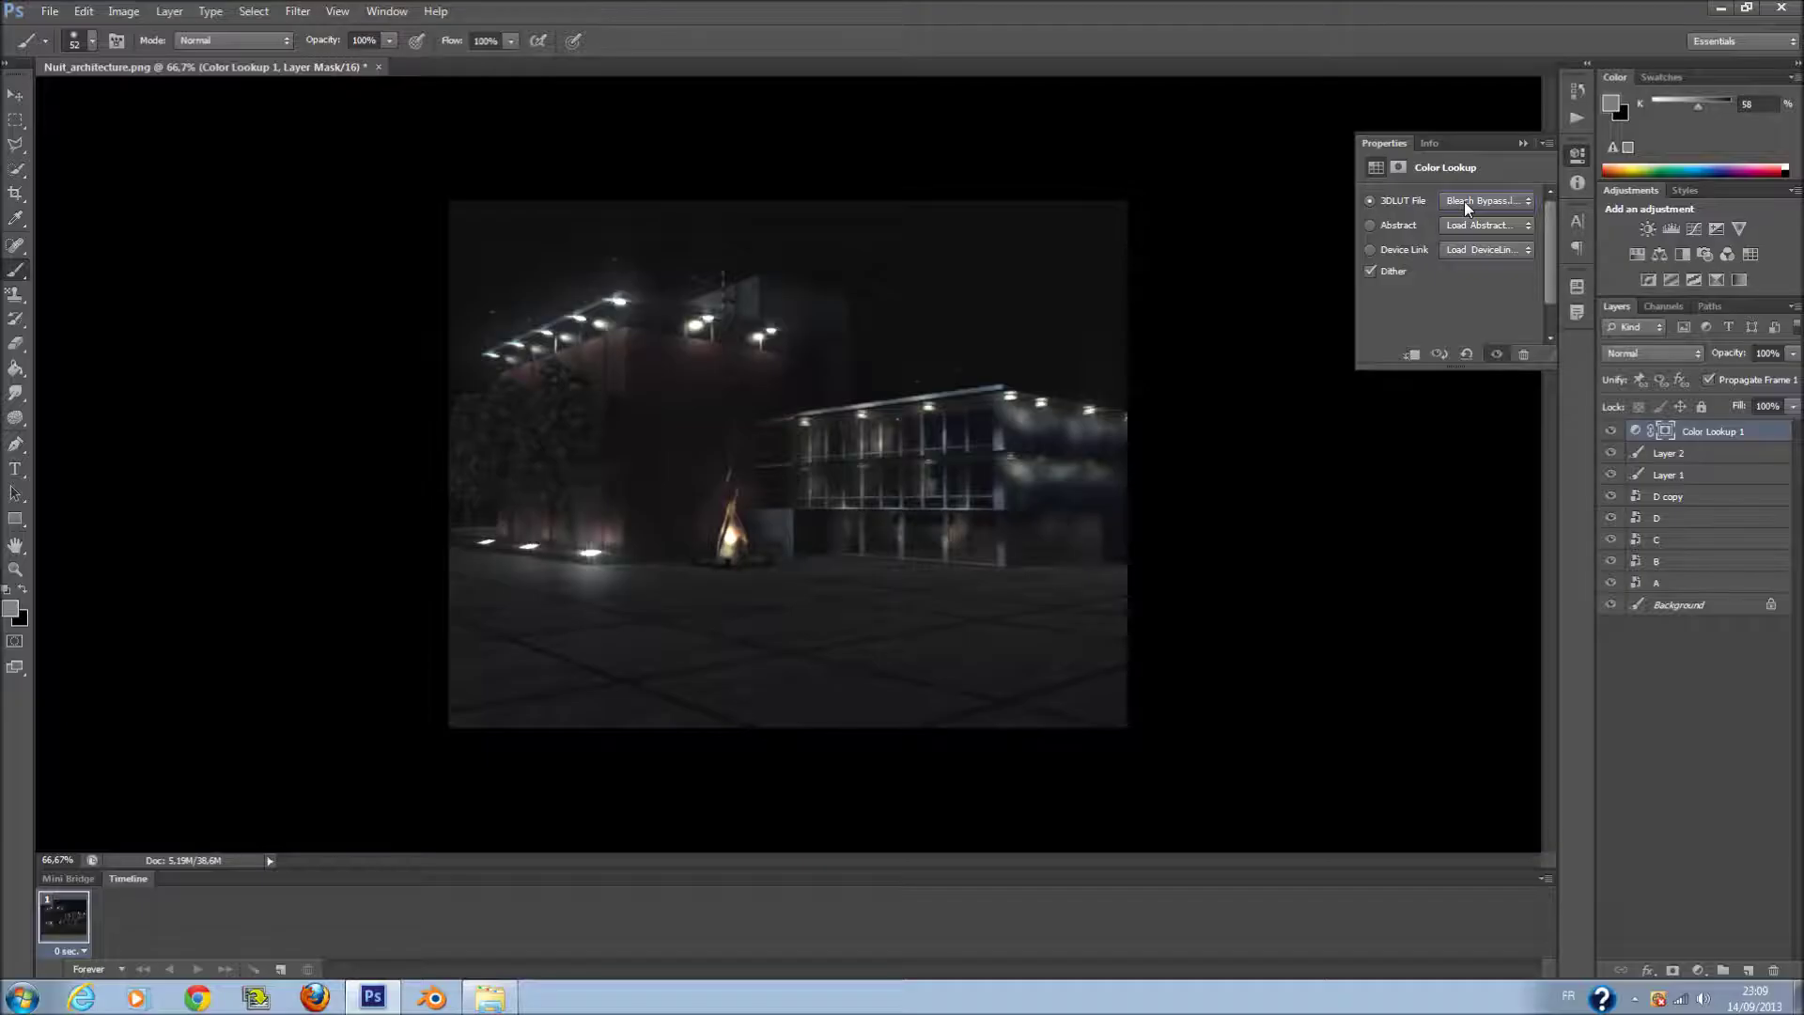
pyautogui.press('Down')
pyautogui.press('Down')
pyautogui.press('Down')
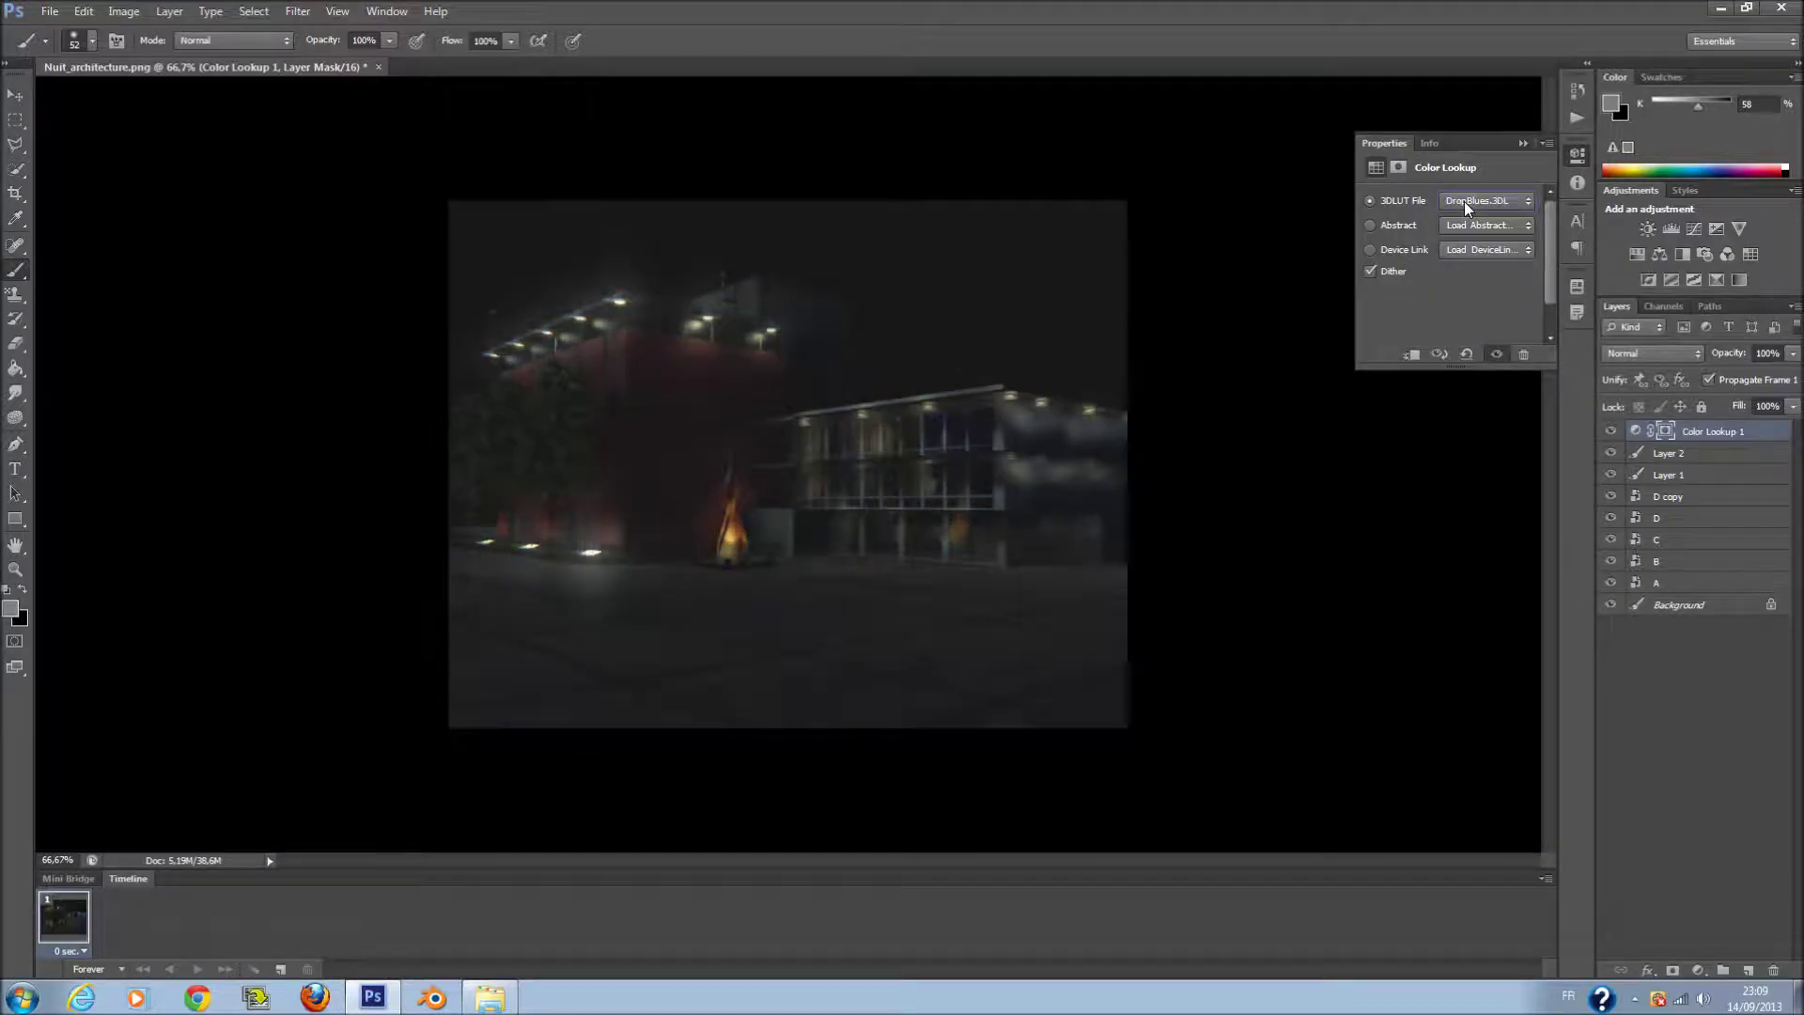
pyautogui.press('Down')
pyautogui.press('Down')
pyautogui.press('Up')
pyautogui.press('Down')
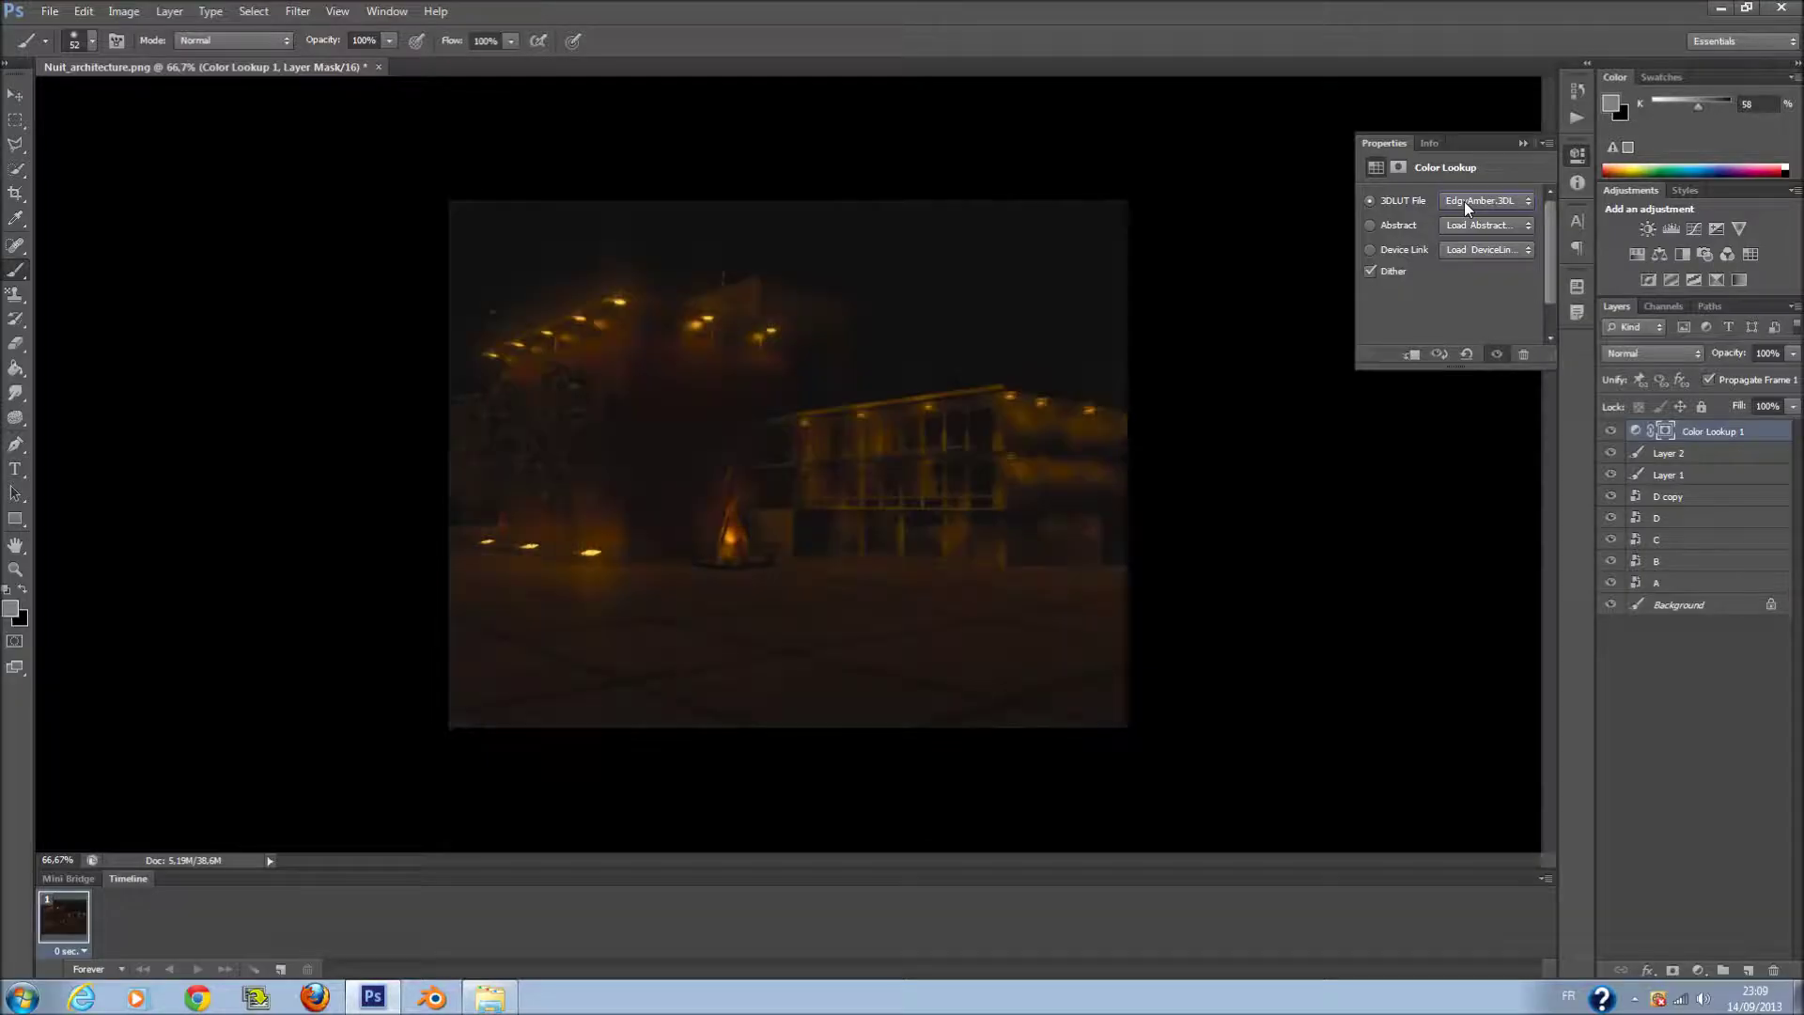
pyautogui.press('Down')
pyautogui.press('Down')
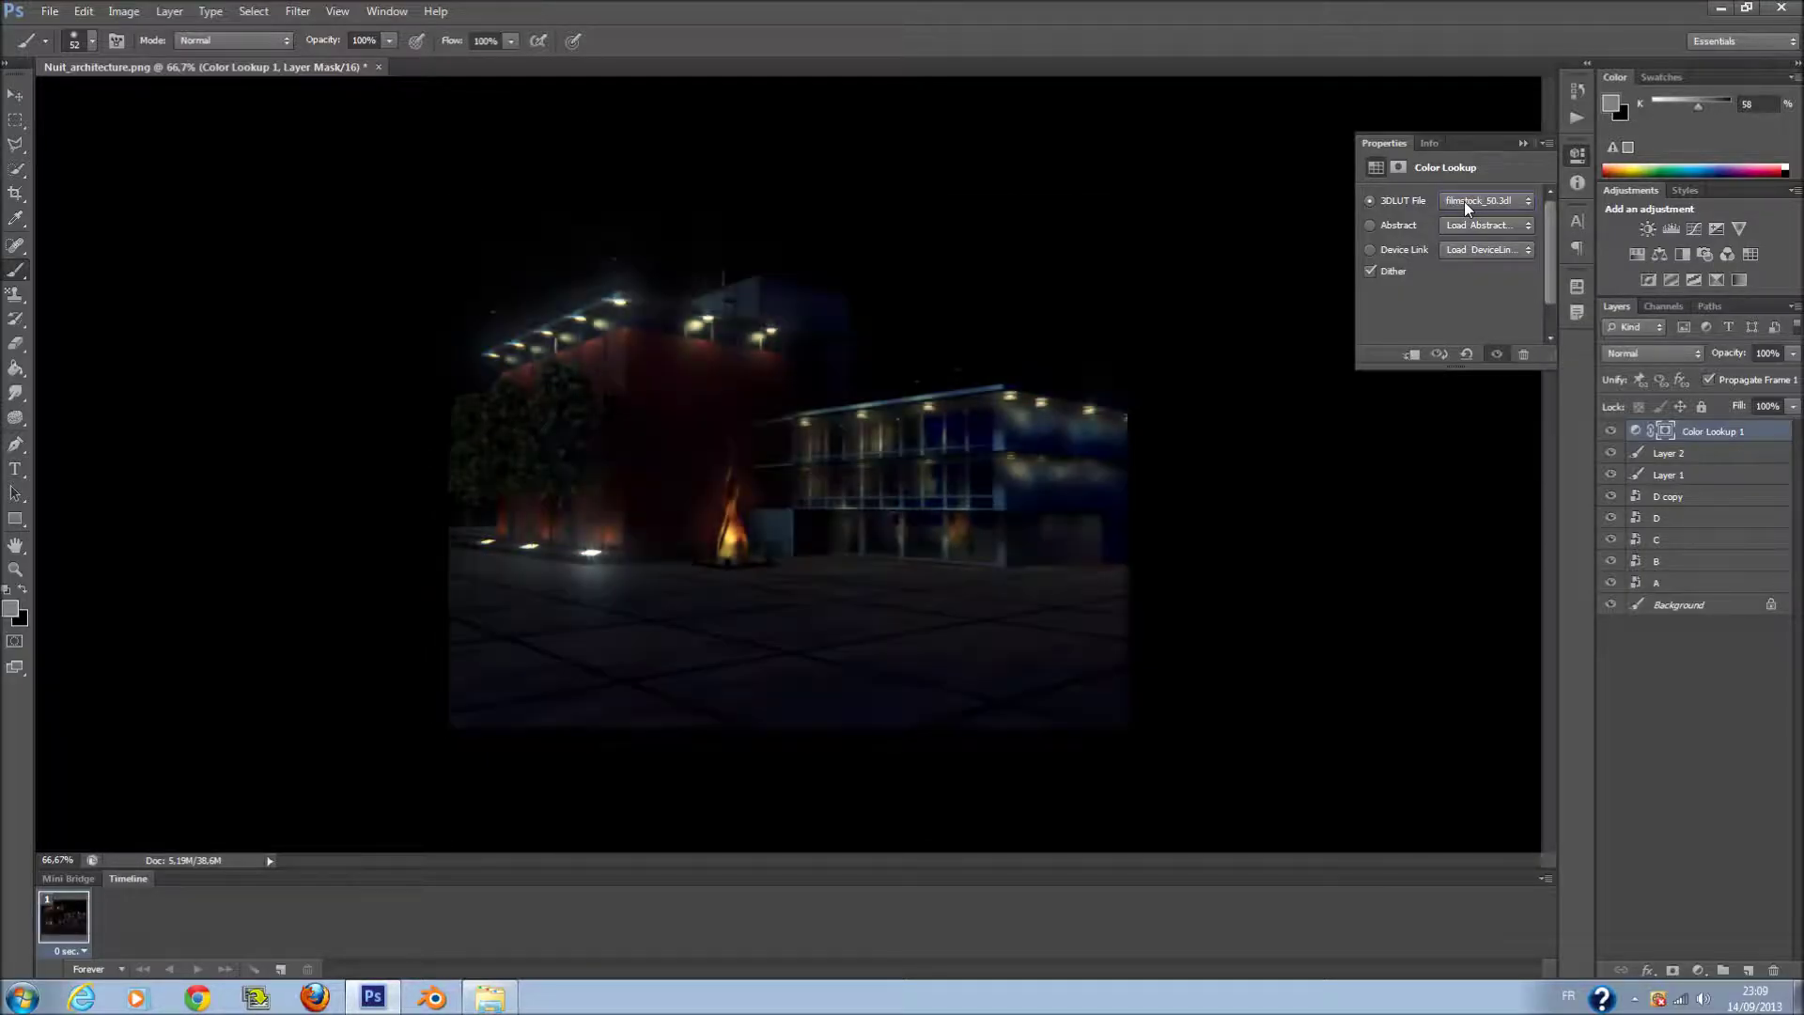
pyautogui.press('Down')
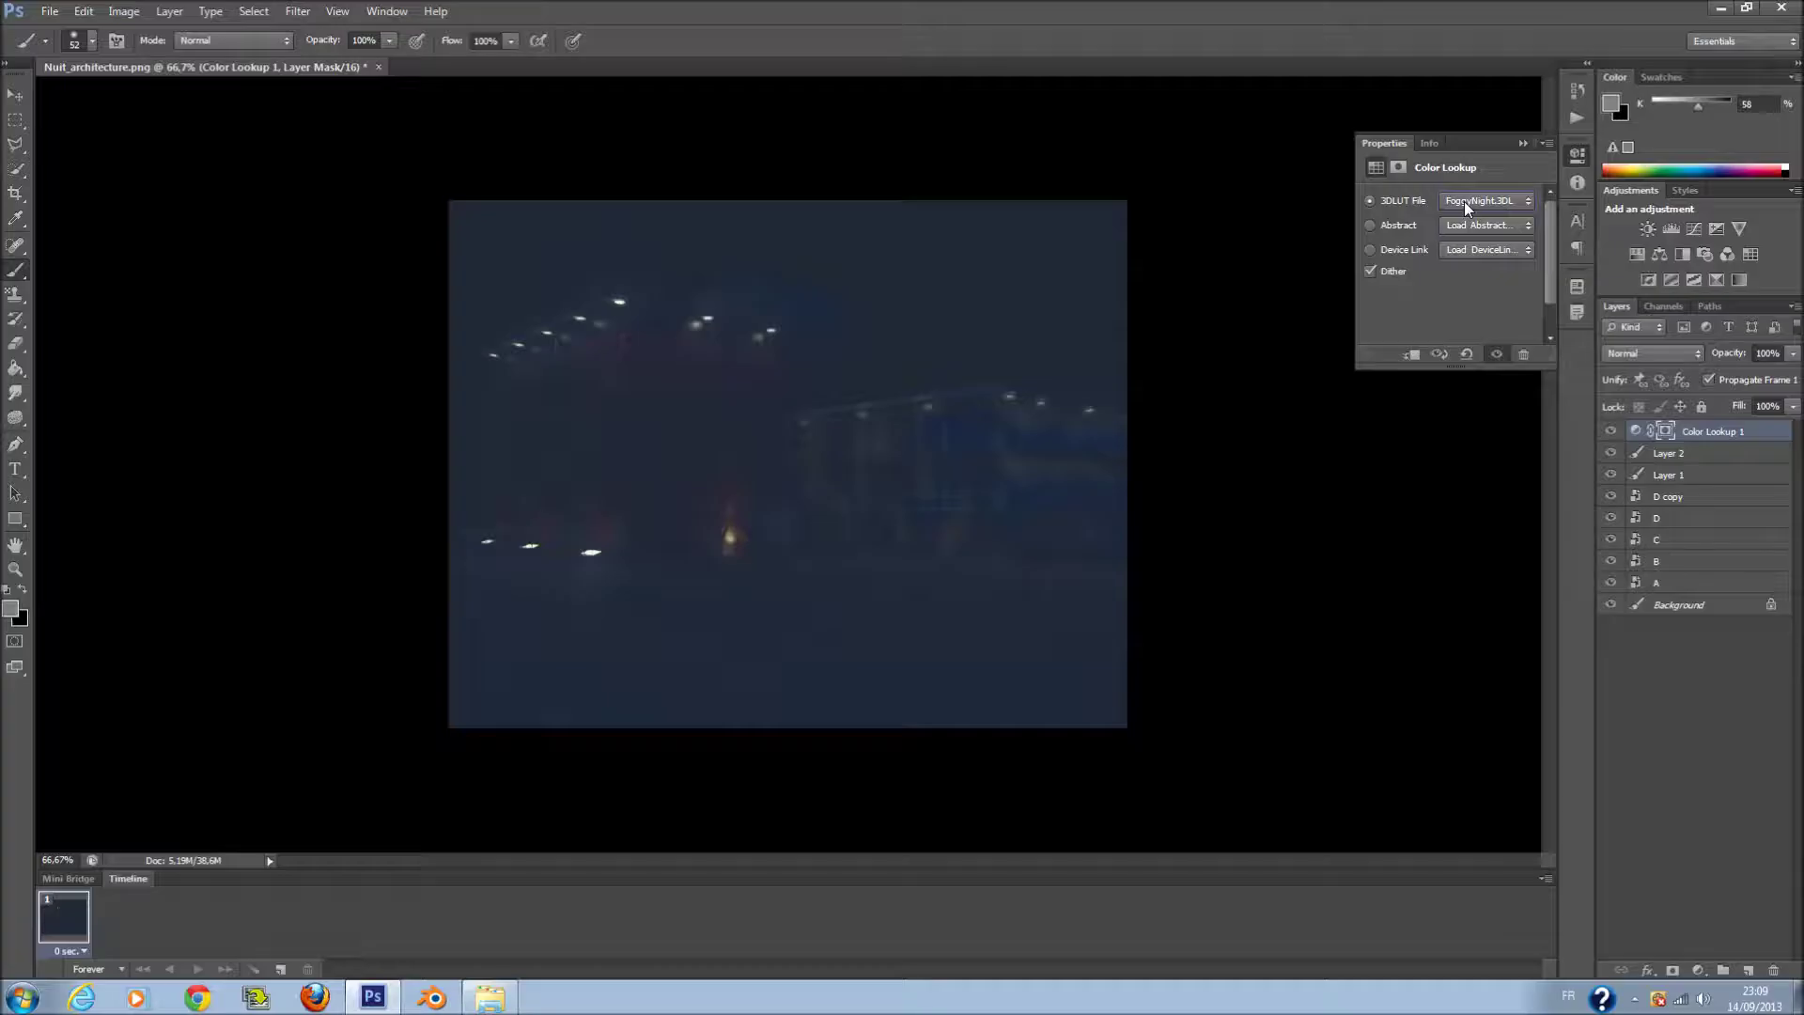
pyautogui.press('Down')
pyautogui.press('Down')
pyautogui.press('Down')
pyautogui.press('Down')
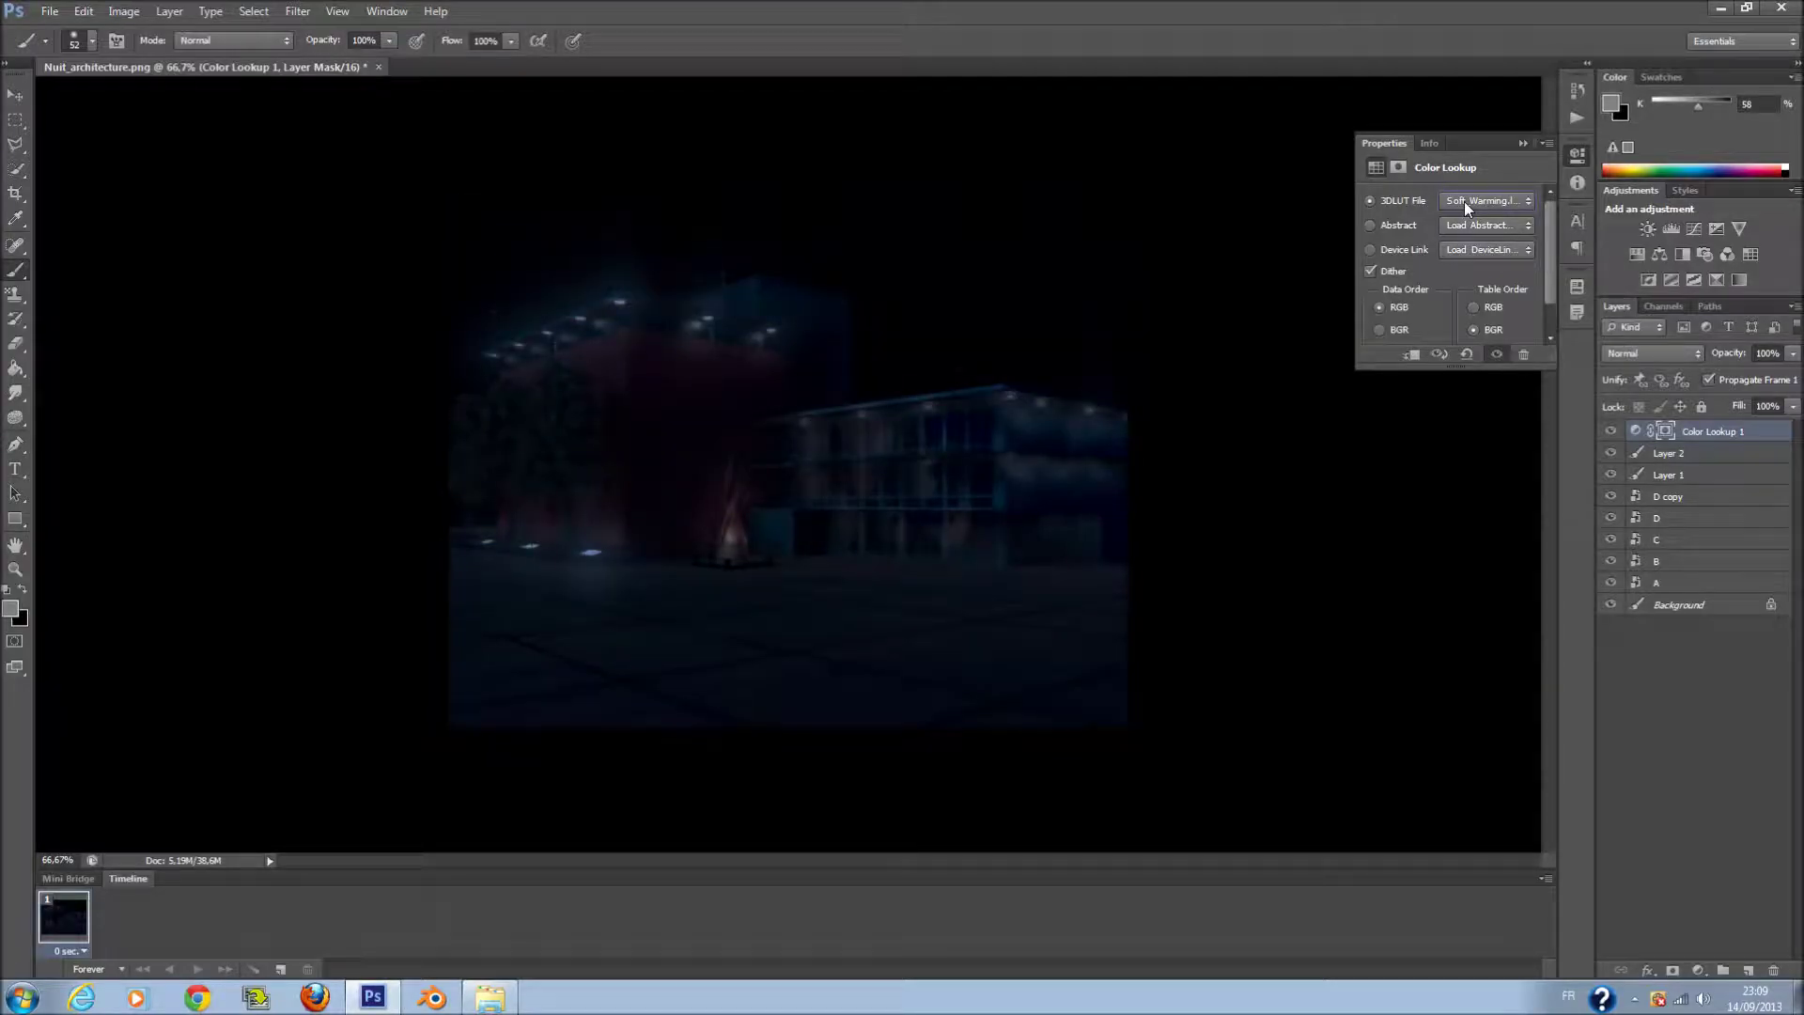
pyautogui.press('Down')
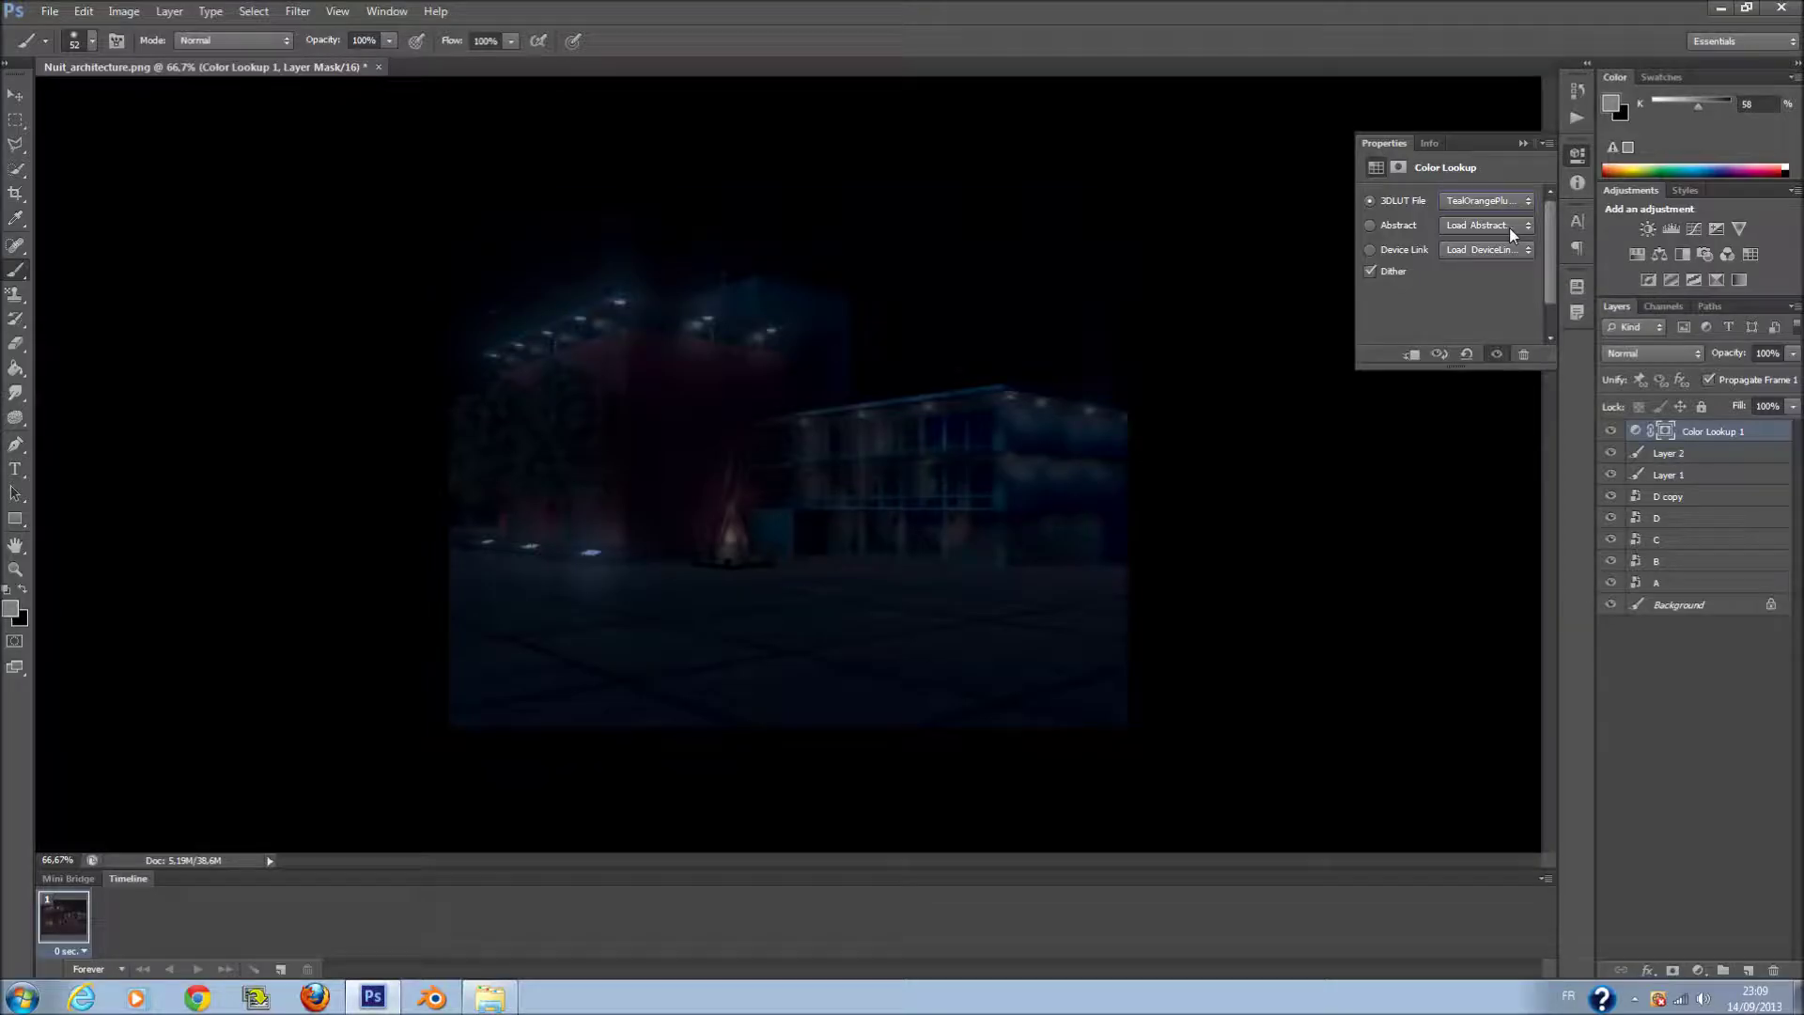
pyautogui.click(1509, 227)
pyautogui.click(1507, 228)
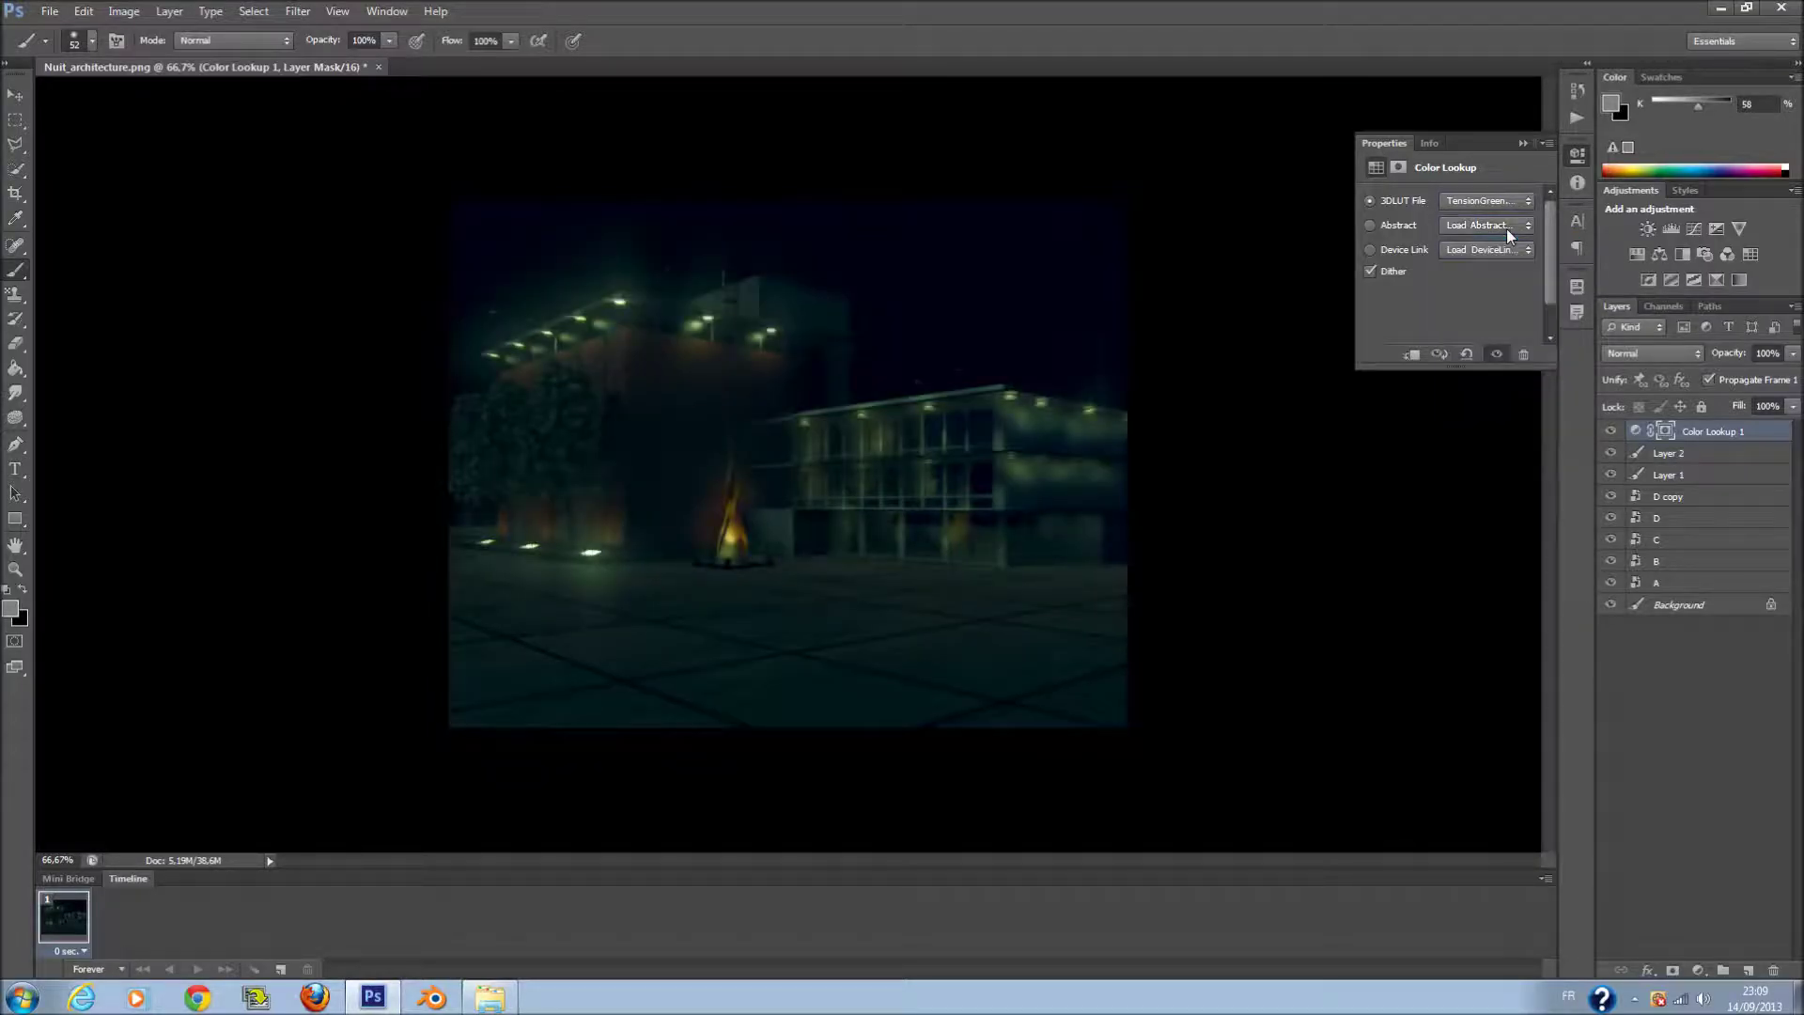
# - Preview the Blacklight Poster, Cobalt-Carmine and Turquoise-Sepia abstract profiles on the night render
pyautogui.click(1507, 228)
pyautogui.click(1507, 276)
pyautogui.click(1503, 221)
pyautogui.click(1497, 297)
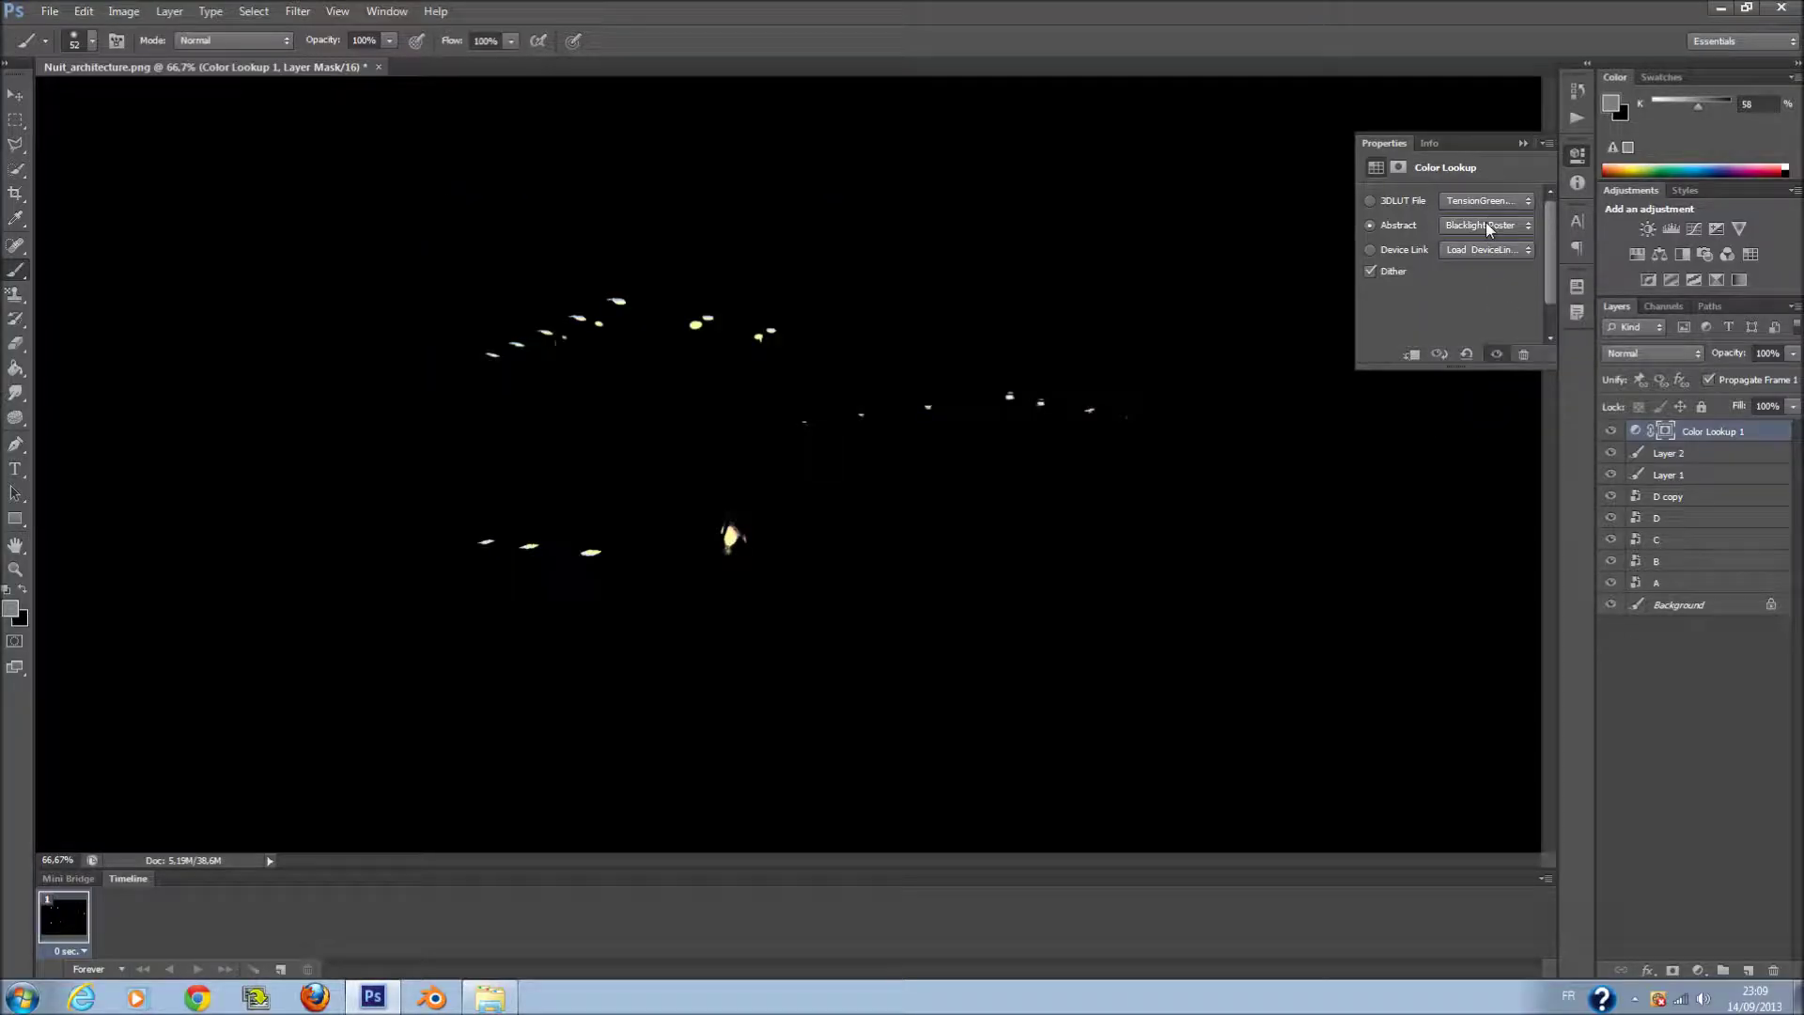
pyautogui.press('Down')
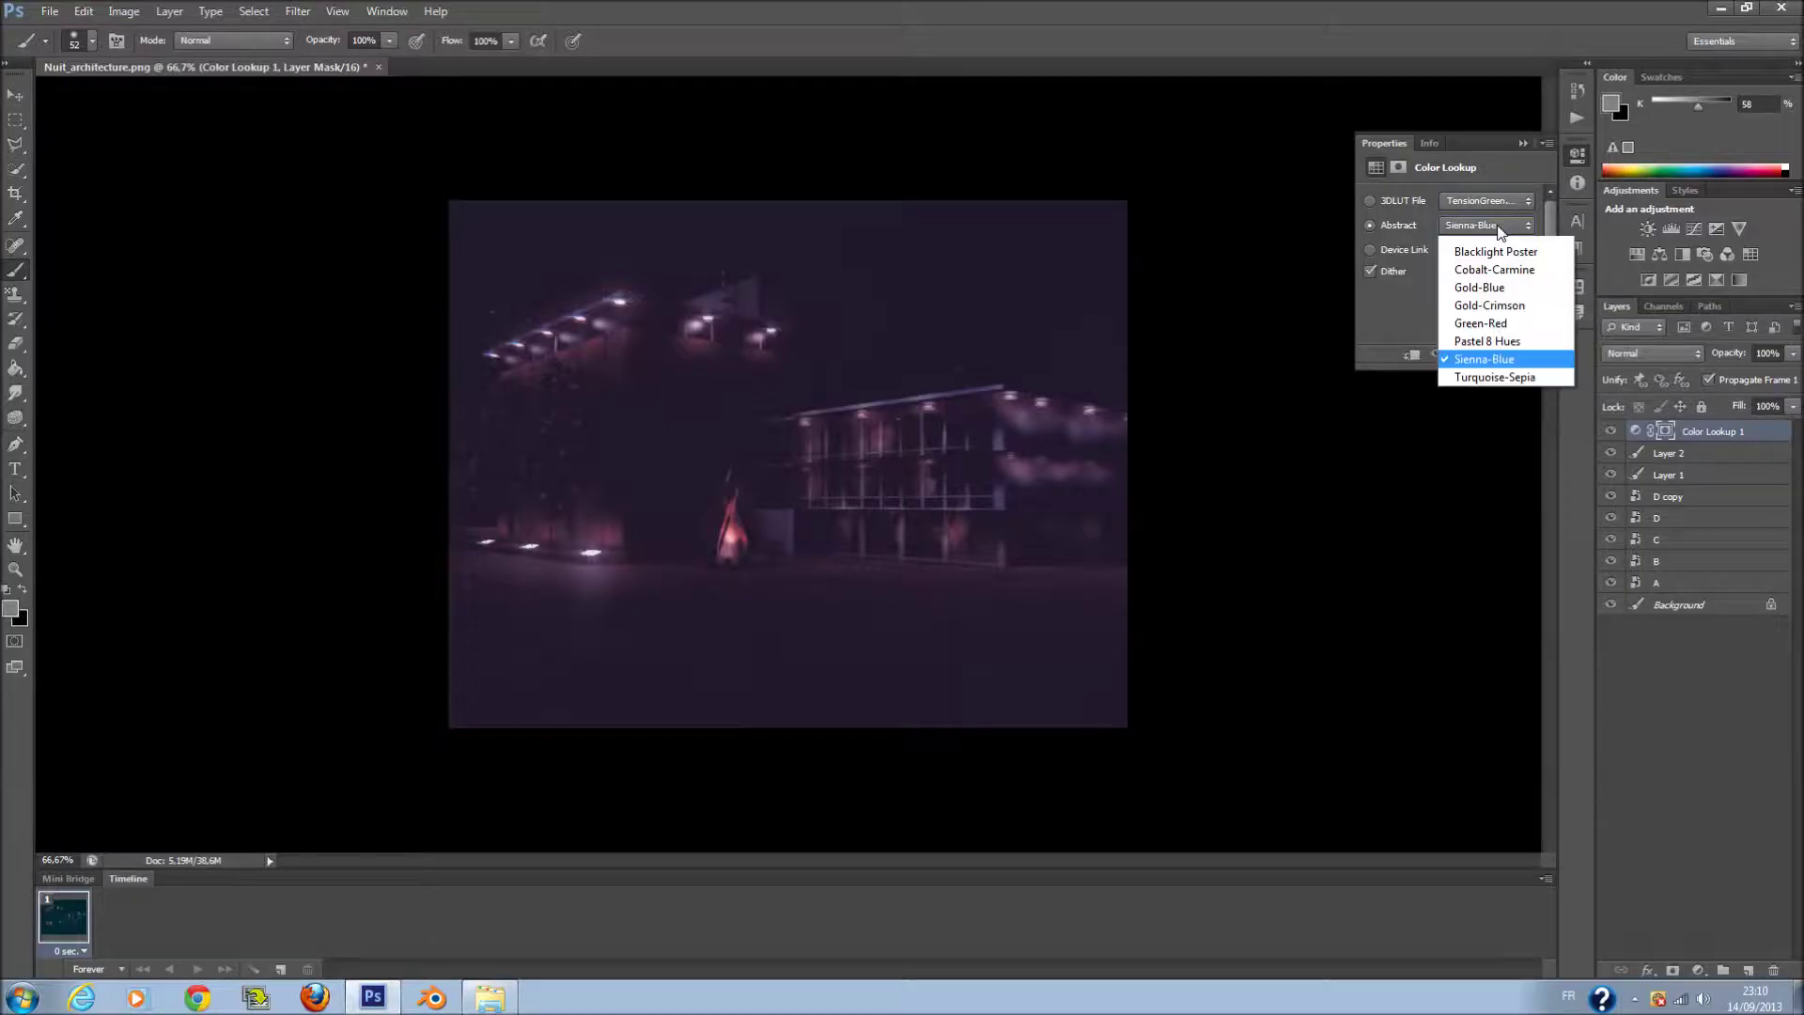
pyautogui.click(1497, 224)
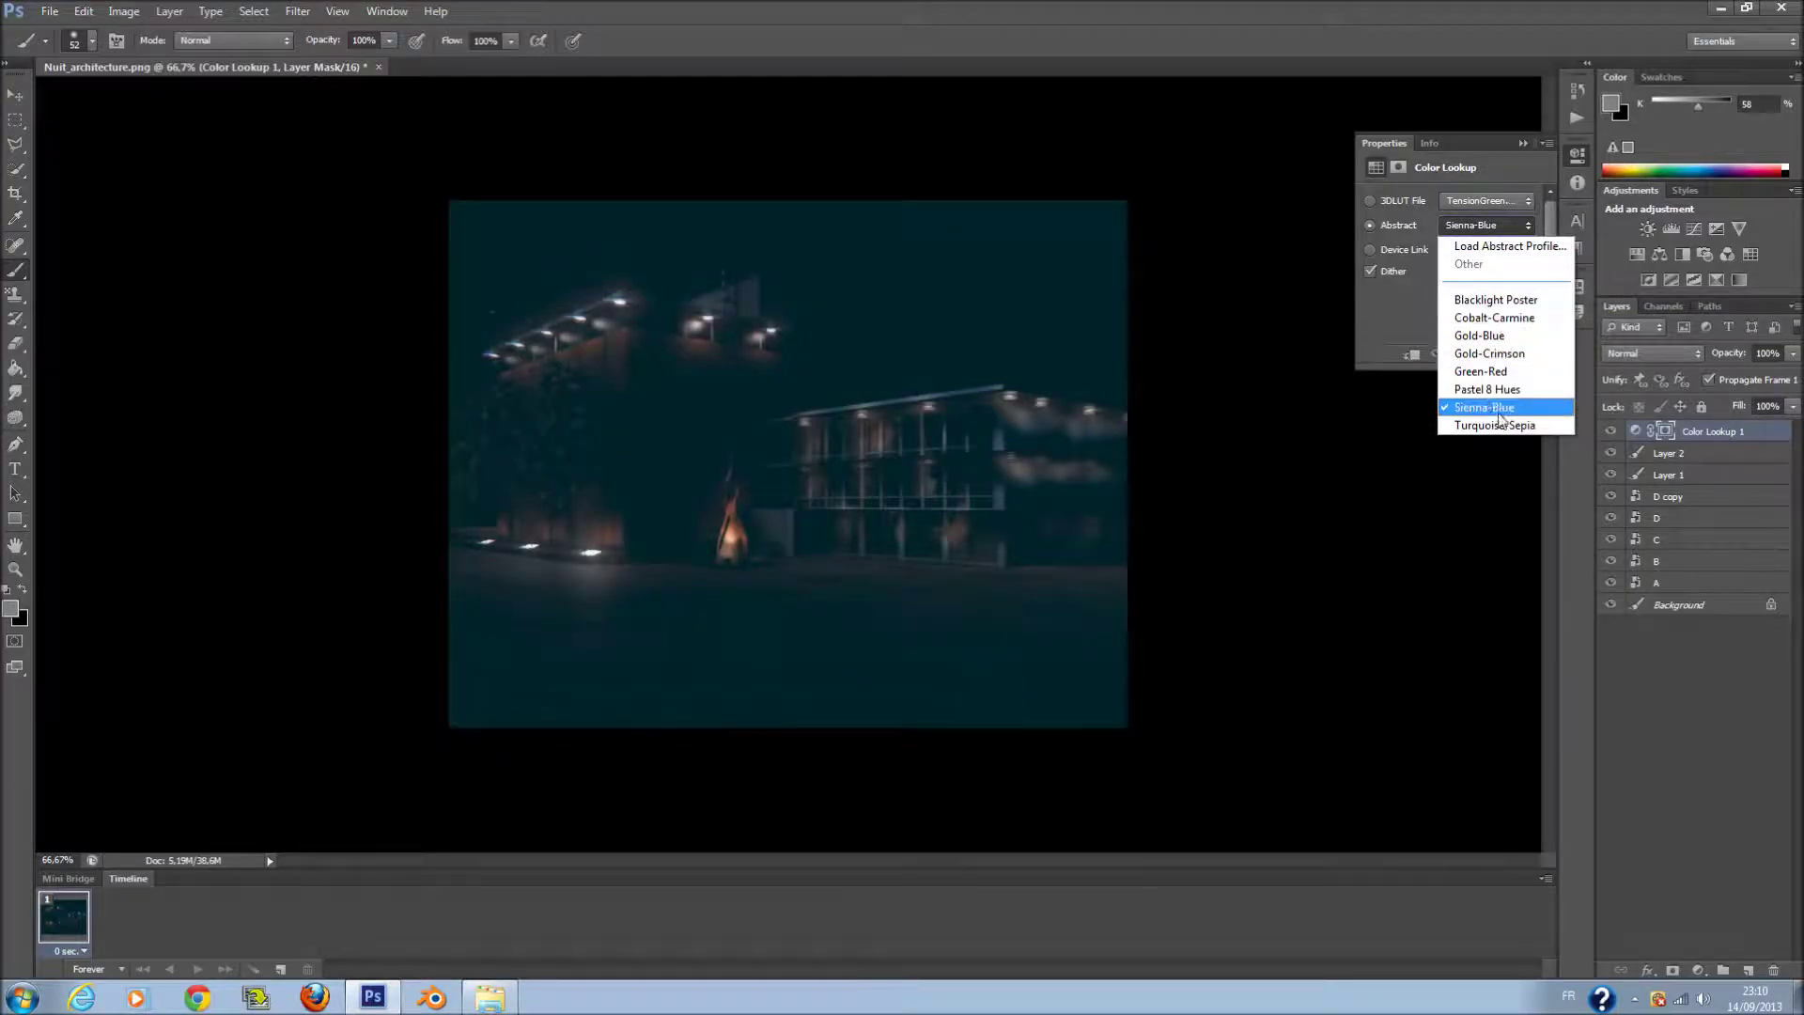
pyautogui.click(1506, 425)
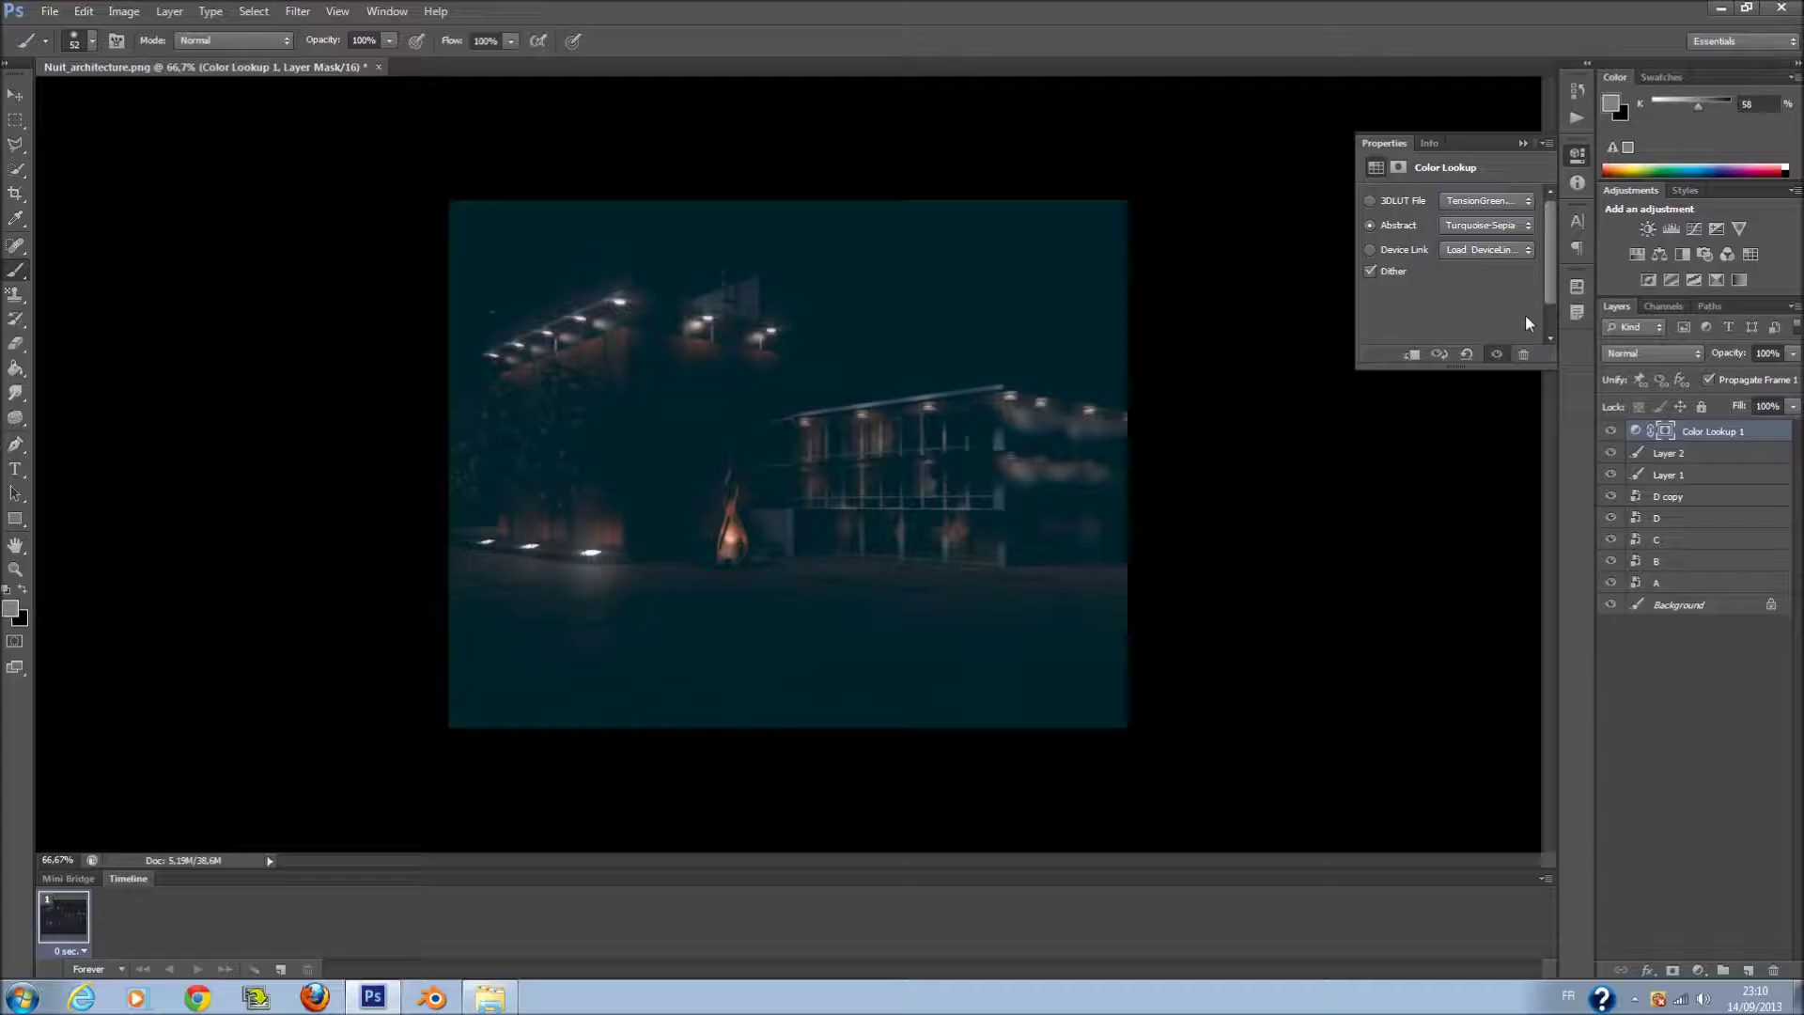
# - Try the AnimePalette, ColorNegative, RedBlueYellow, Smokey and TealMagentaGold device link profiles
pyautogui.click(1509, 250)
pyautogui.click(1511, 322)
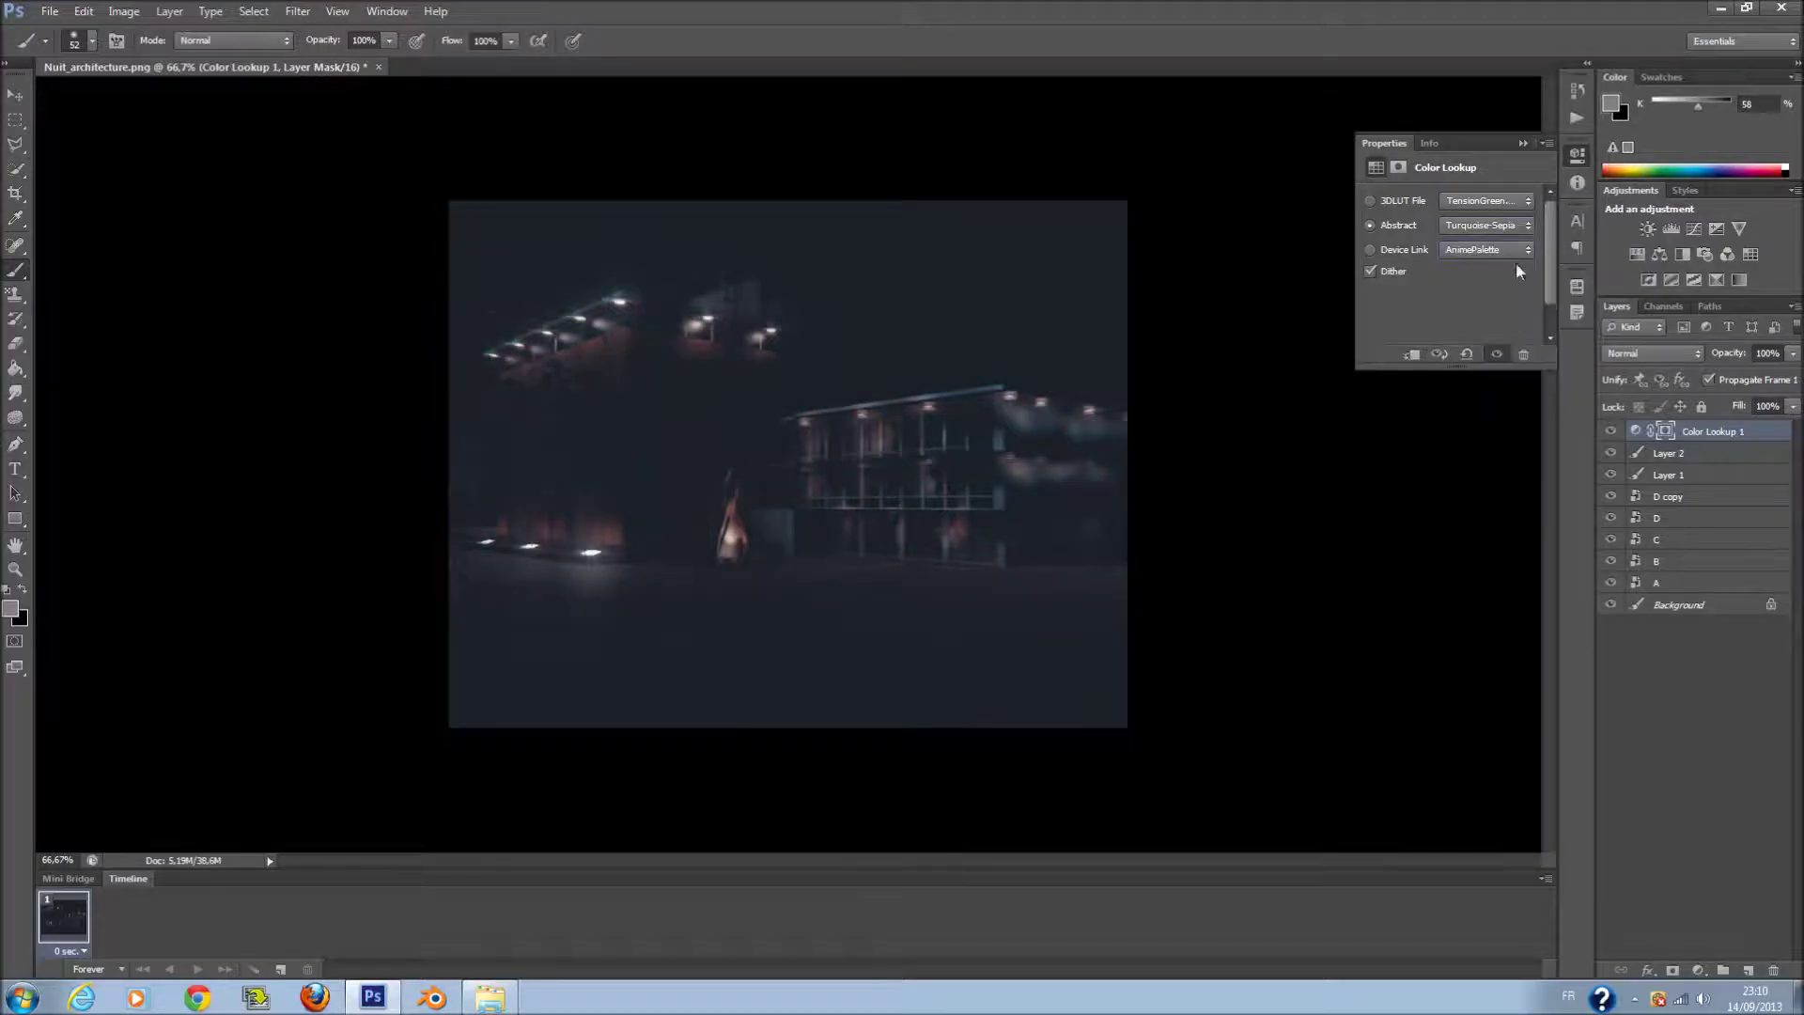
pyautogui.click(1507, 248)
pyautogui.click(1509, 342)
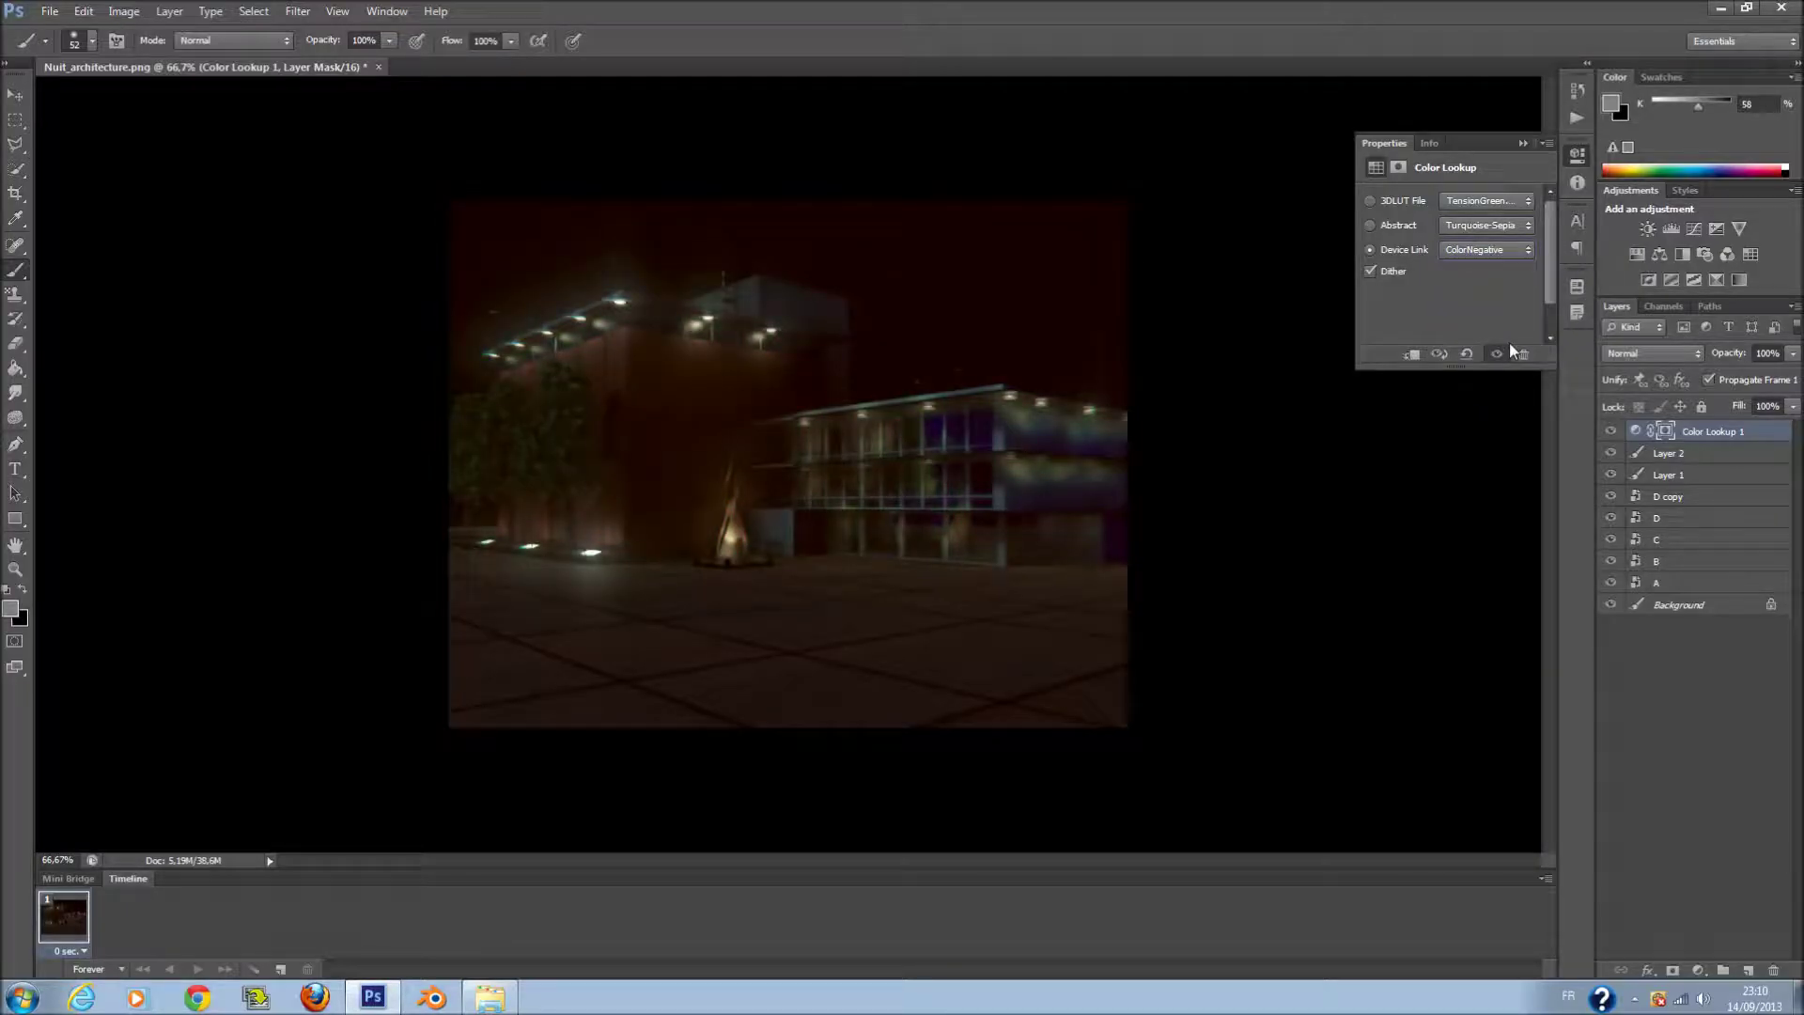
pyautogui.click(1497, 256)
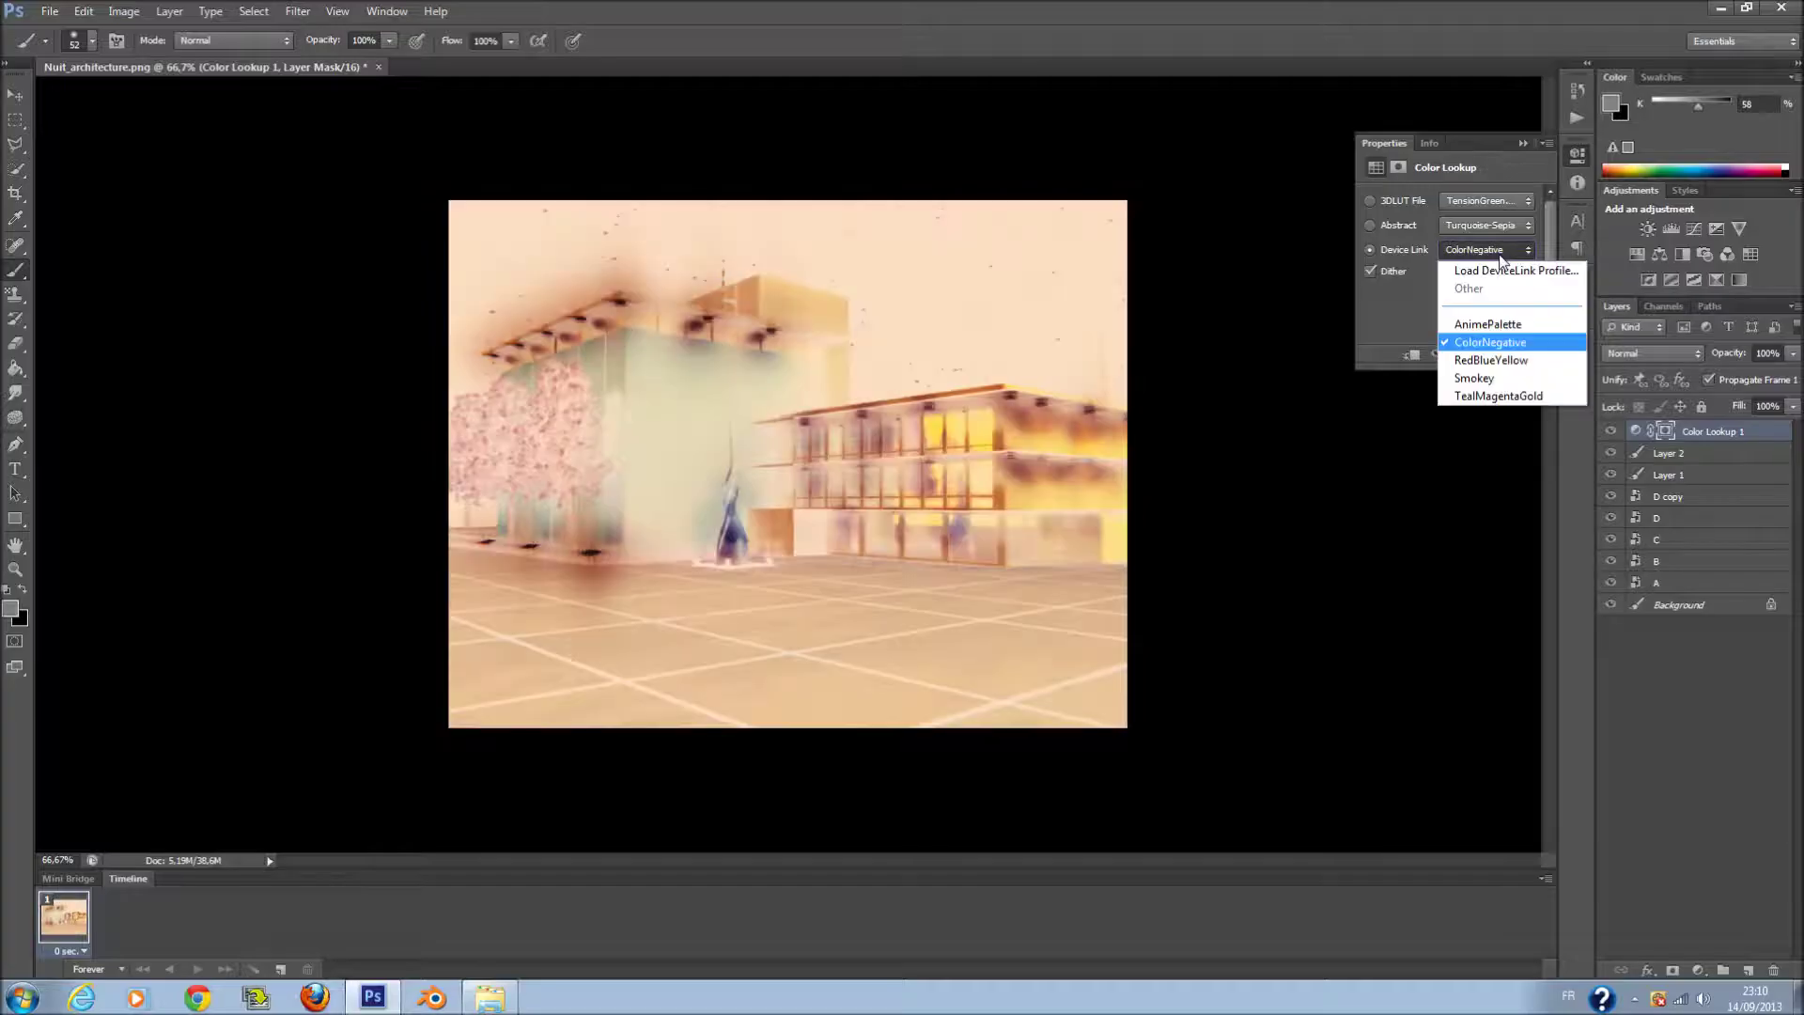
pyautogui.click(1496, 357)
pyautogui.click(1509, 251)
pyautogui.click(1508, 355)
pyautogui.click(1507, 250)
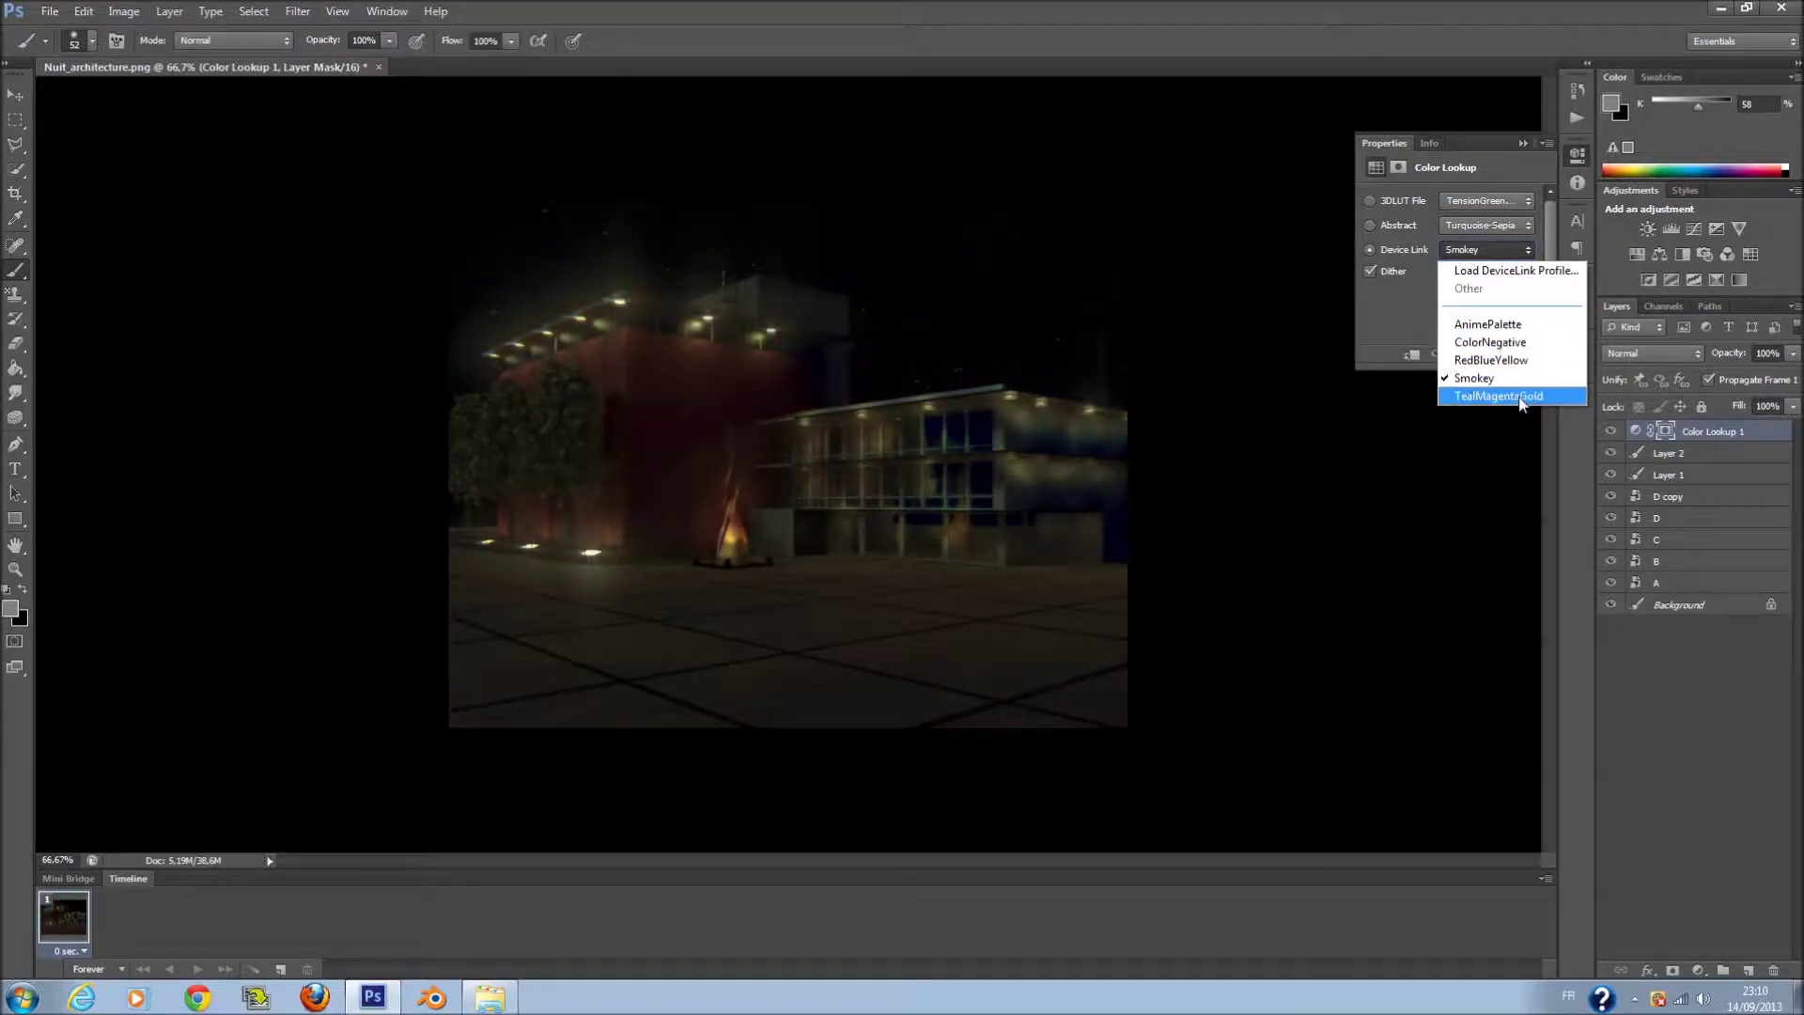
pyautogui.click(1503, 398)
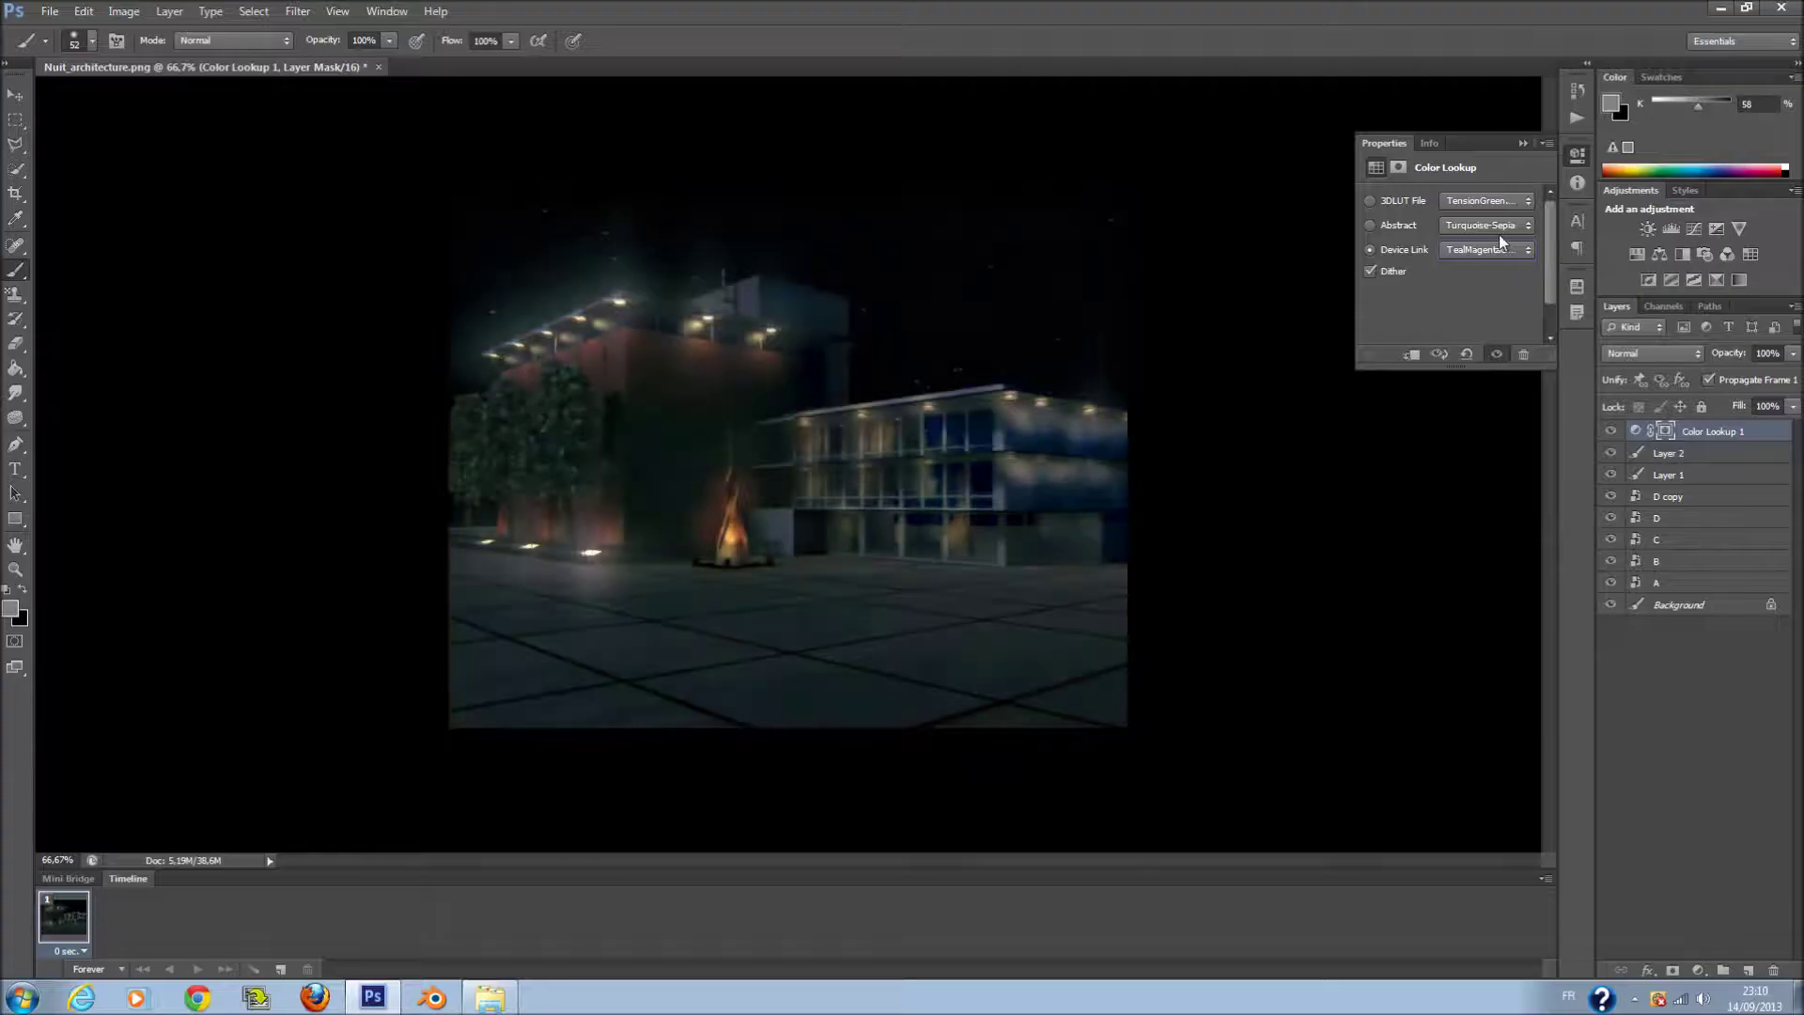
# - Compare 3Strip.look and settle on the 2Strip.look 3D LUT
pyautogui.click(1497, 229)
pyautogui.click(1475, 197)
pyautogui.click(1492, 276)
pyautogui.click(1486, 200)
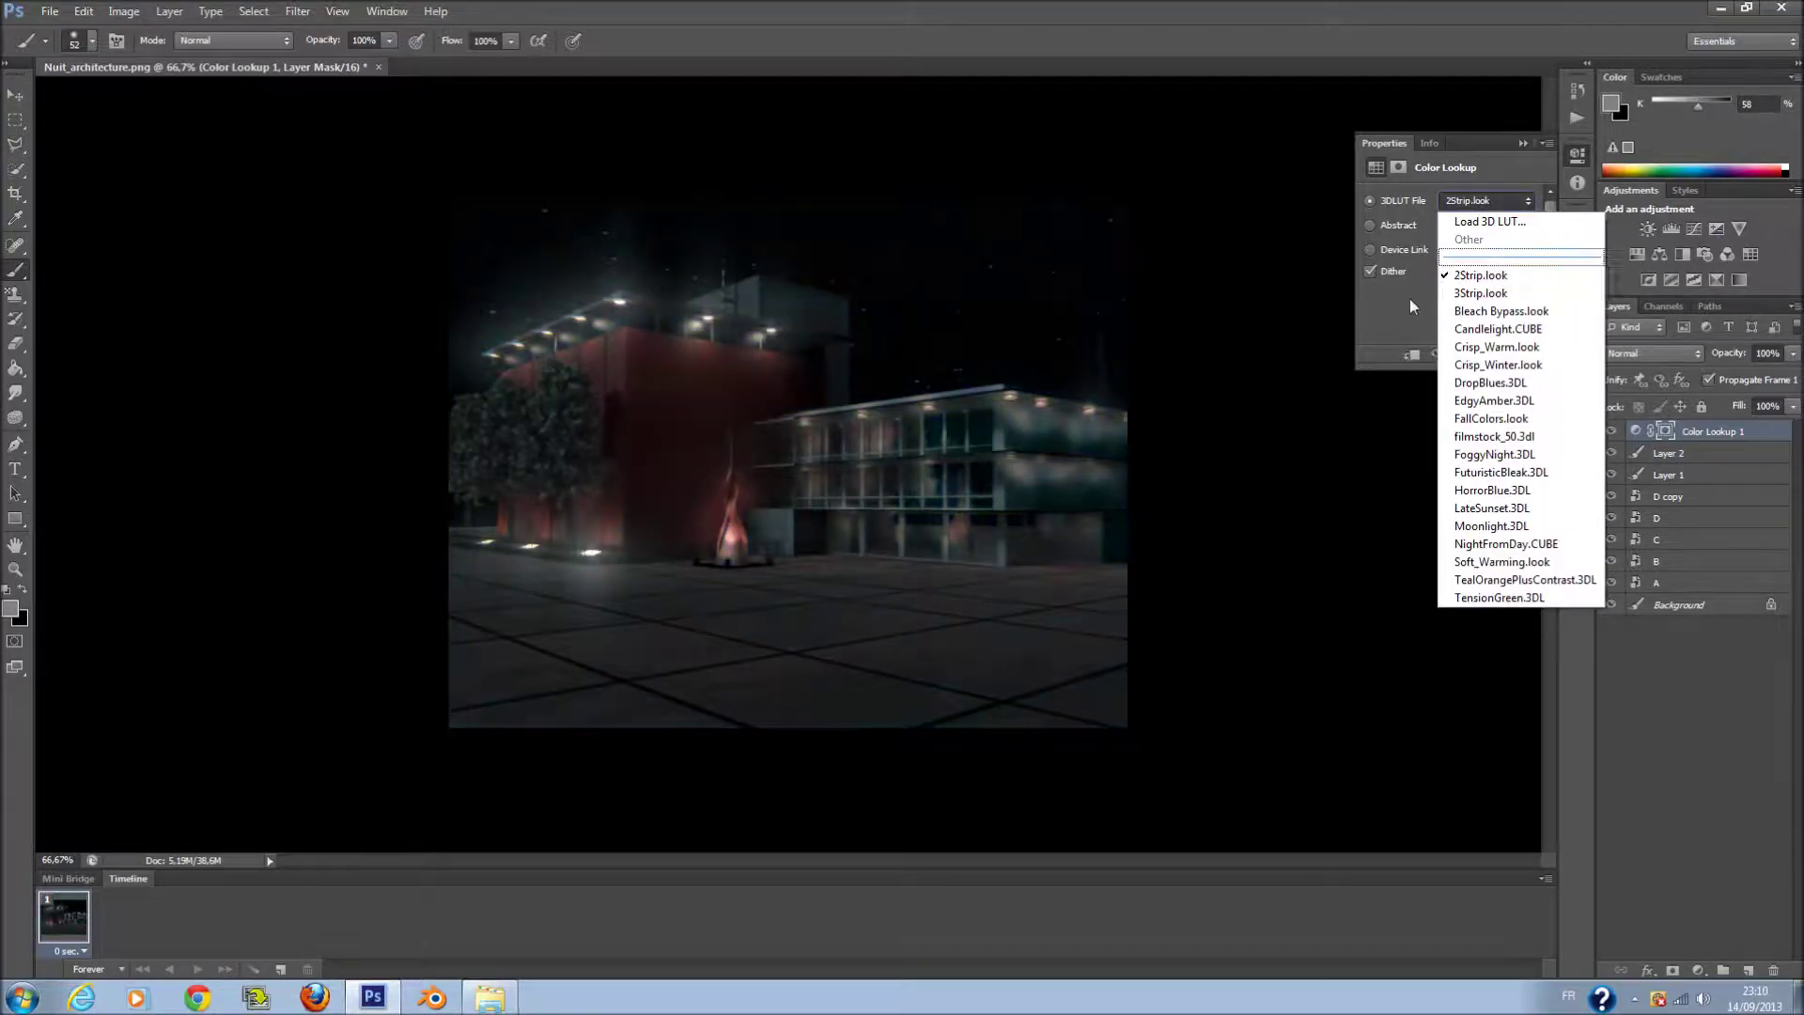
pyautogui.click(1479, 293)
pyautogui.click(1486, 200)
pyautogui.click(1510, 275)
# - Set the Color Lookup layer to Lighten blend mode with 35% fill
pyautogui.click(1651, 355)
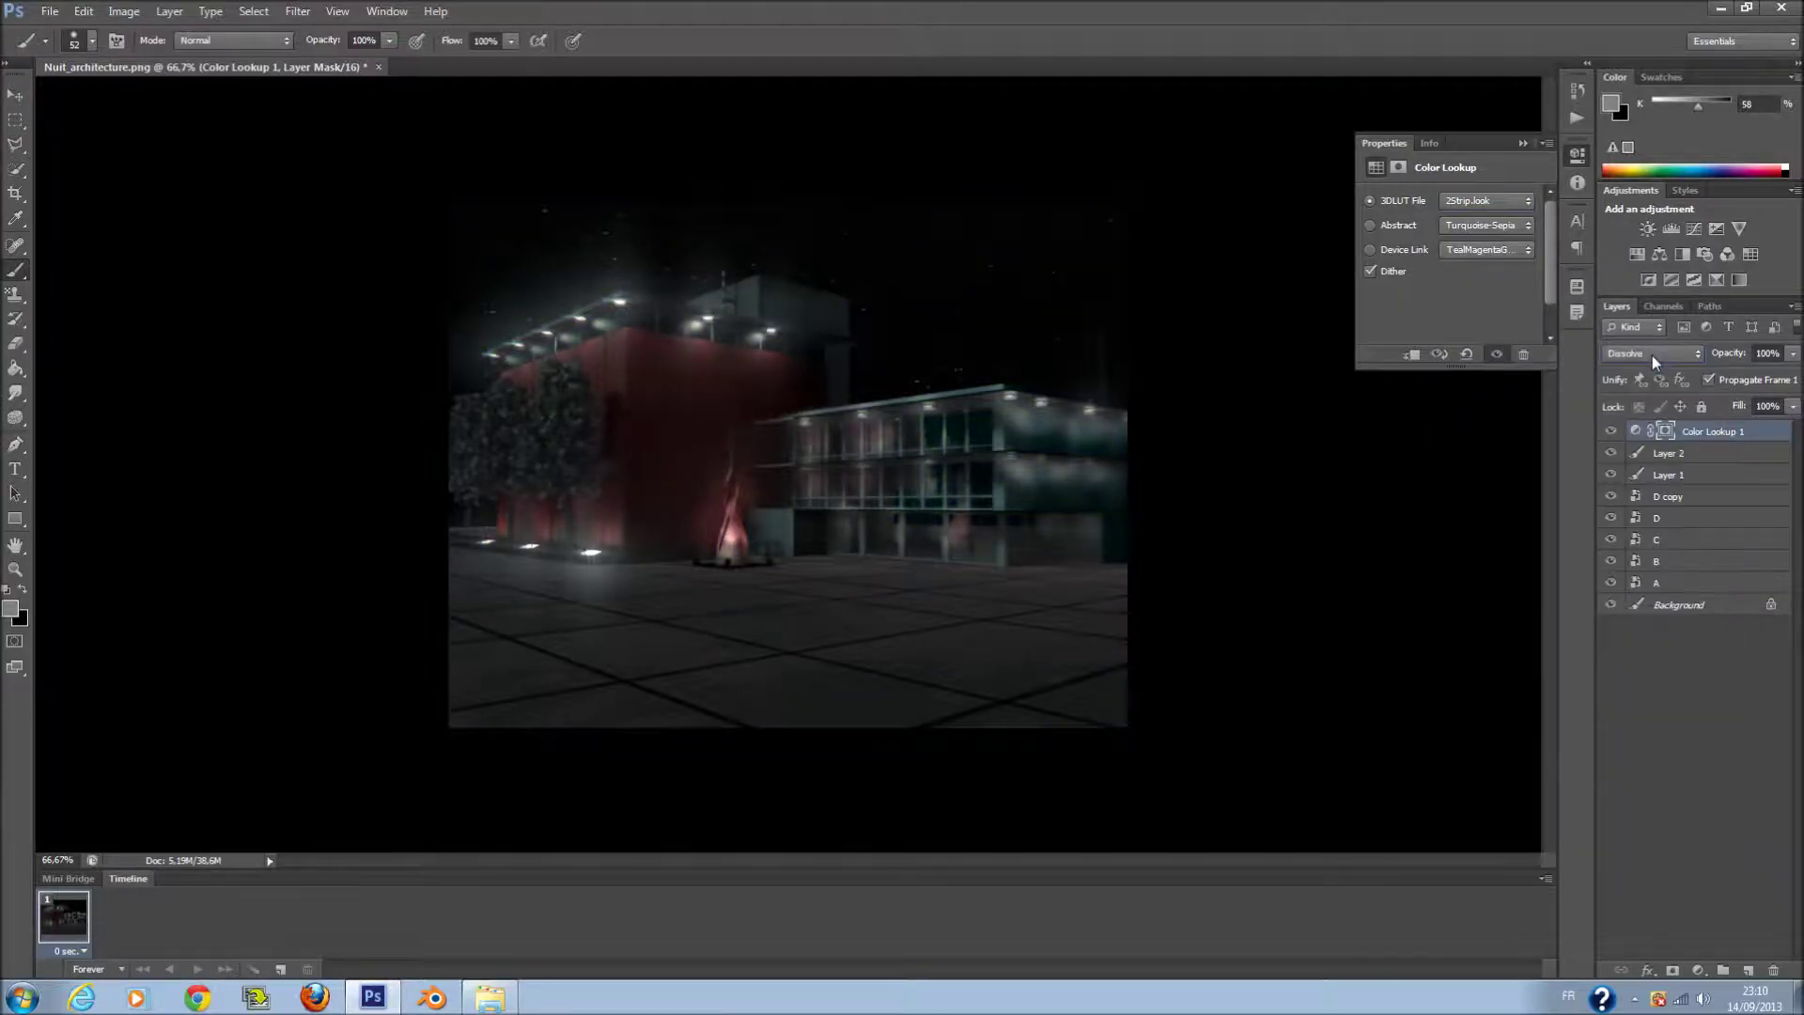
pyautogui.press('Down')
pyautogui.press('Down')
pyautogui.press('Down')
pyautogui.press('Down')
pyautogui.press('Down')
pyautogui.press('Down')
pyautogui.press('Down')
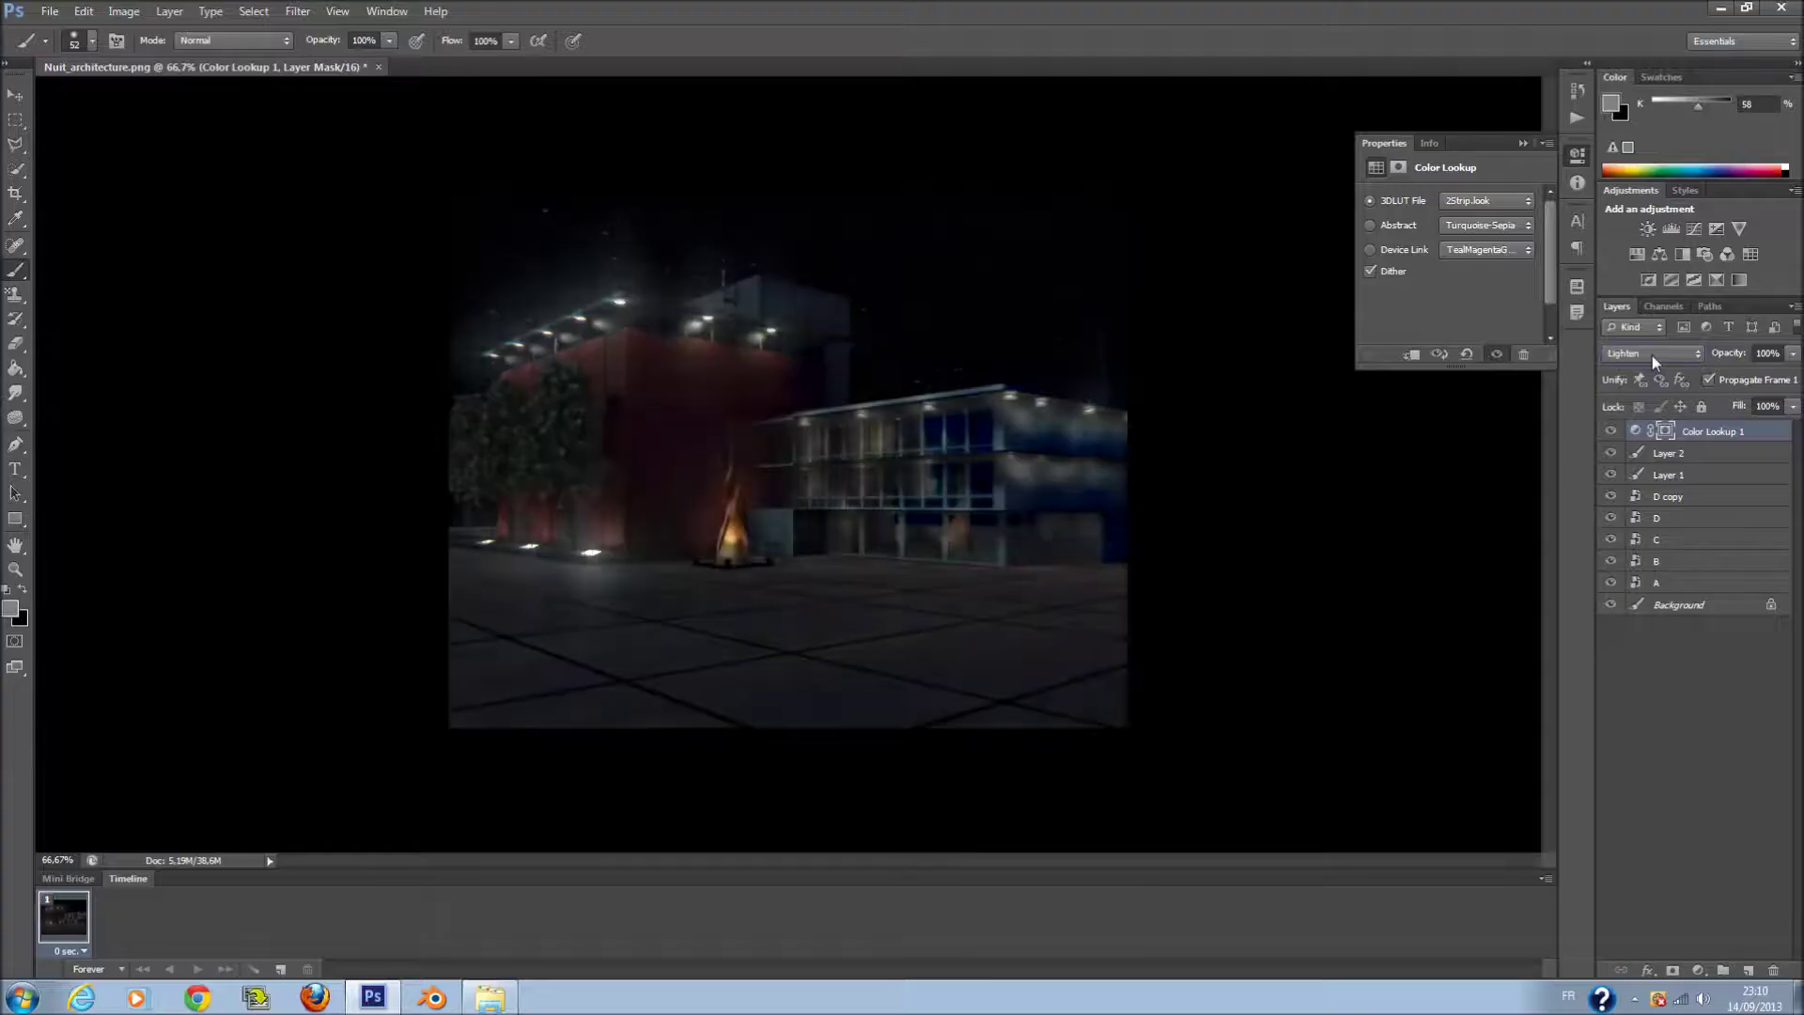
pyautogui.press('Up')
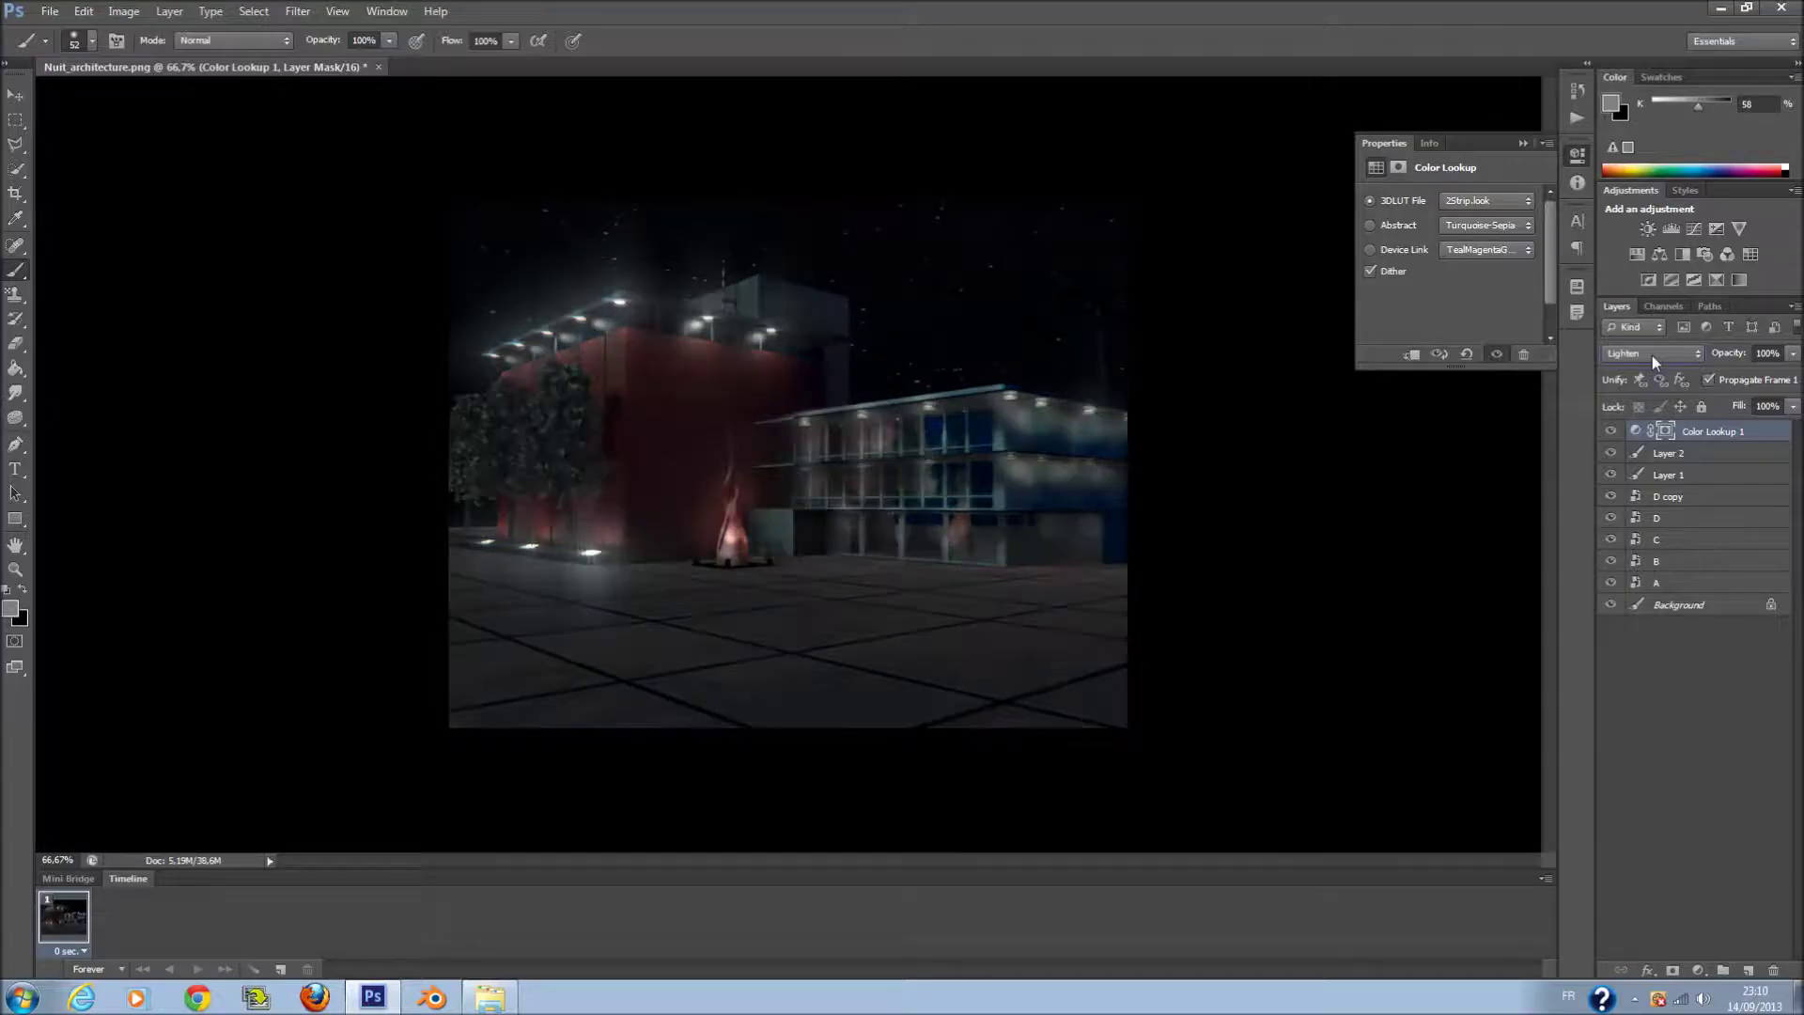
pyautogui.press('Down')
pyautogui.press('Down')
pyautogui.press('Down')
pyautogui.press('Down')
pyautogui.press('Down')
pyautogui.press('Down')
pyautogui.press('Down')
pyautogui.press('Down')
pyautogui.press('Down')
pyautogui.press('Down')
pyautogui.press('Down')
pyautogui.press('Down')
pyautogui.press('Down')
pyautogui.press('Down')
pyautogui.press('Down')
pyautogui.press('Down')
pyautogui.click(1651, 355)
pyautogui.click(1658, 508)
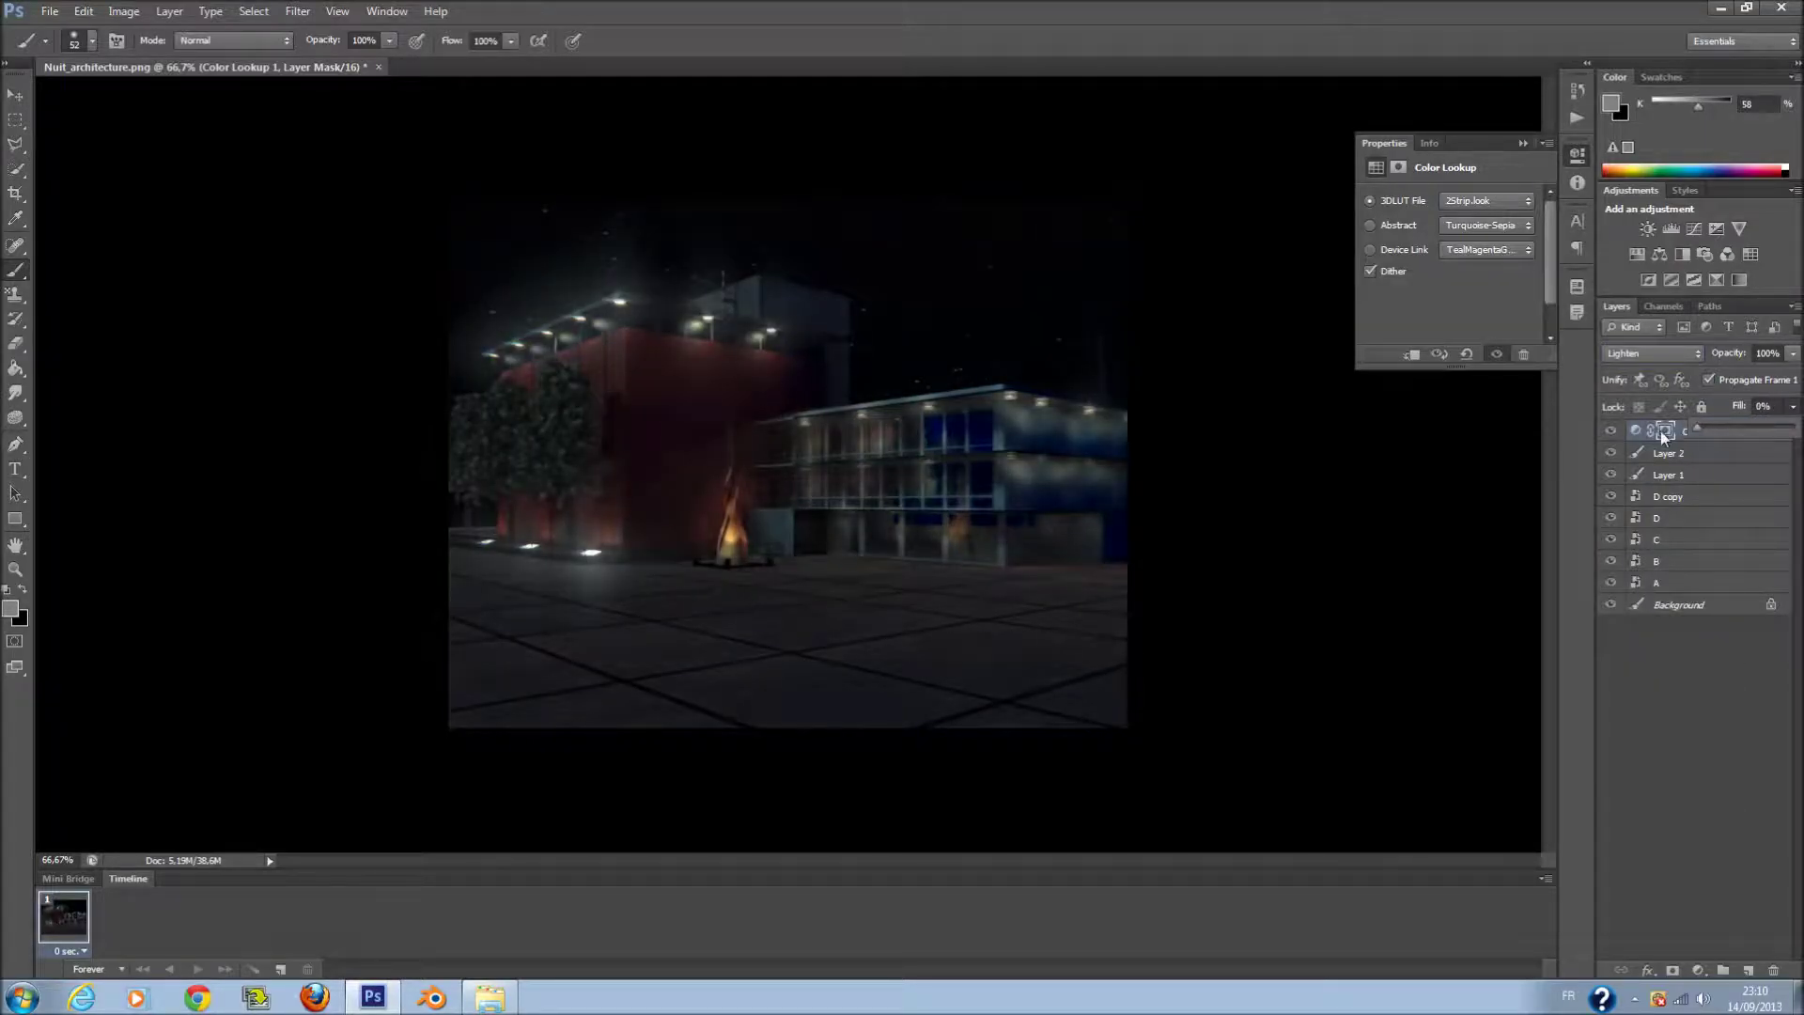
pyautogui.moveTo(1731, 432); pyautogui.dragTo(1733, 431)
pyautogui.click(1523, 143)
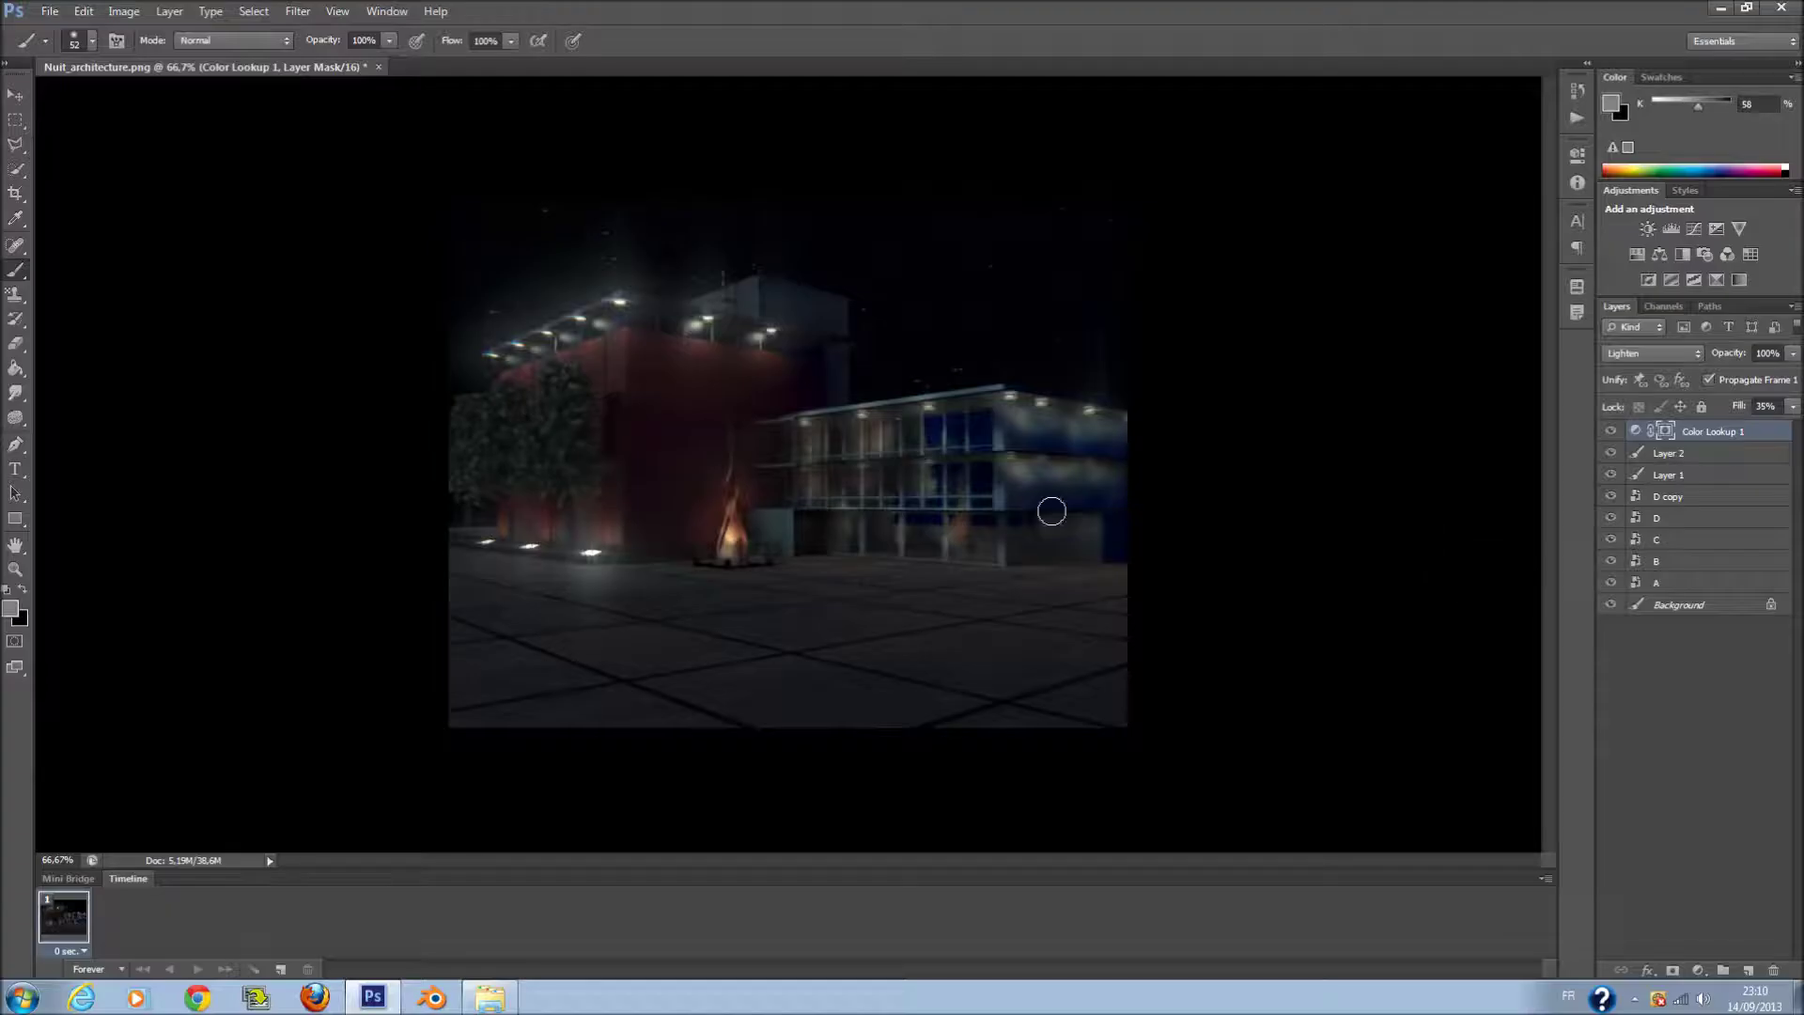
pyautogui.click(47, 12)
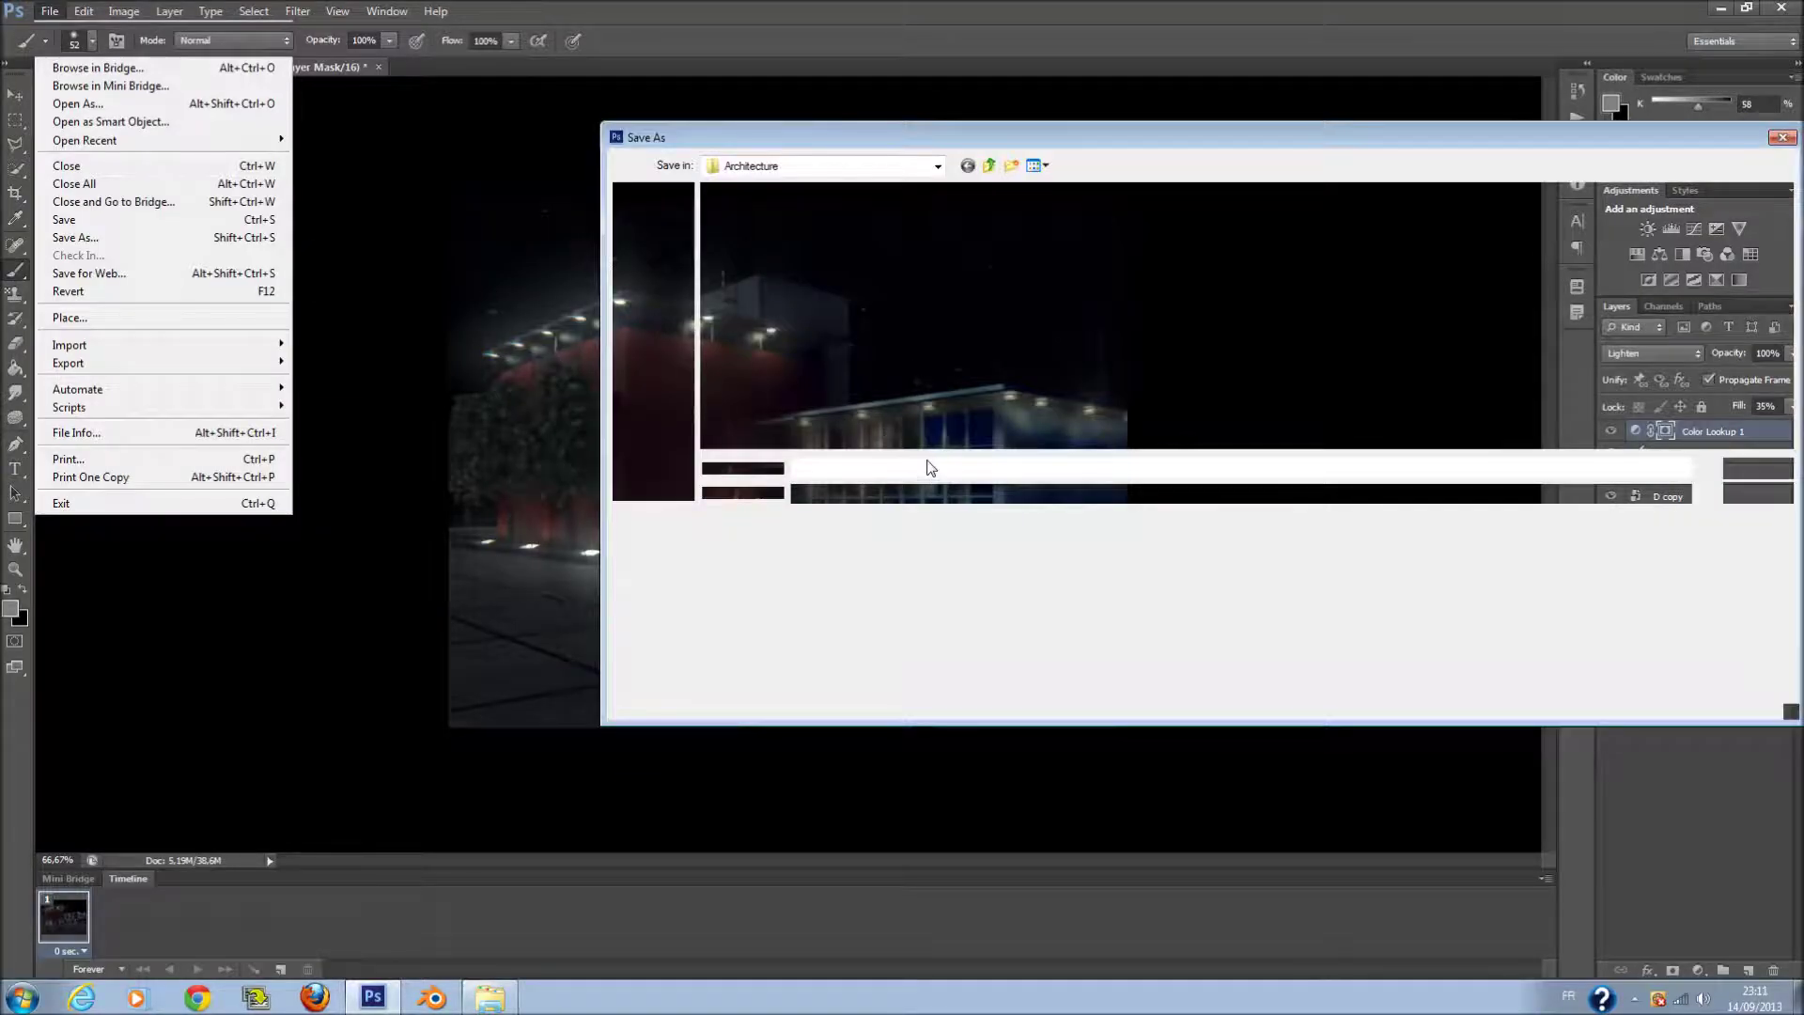
# - Save as PNG Nuit_architecture.png, replace the existing file and accept the PNG options
pyautogui.click(938, 493)
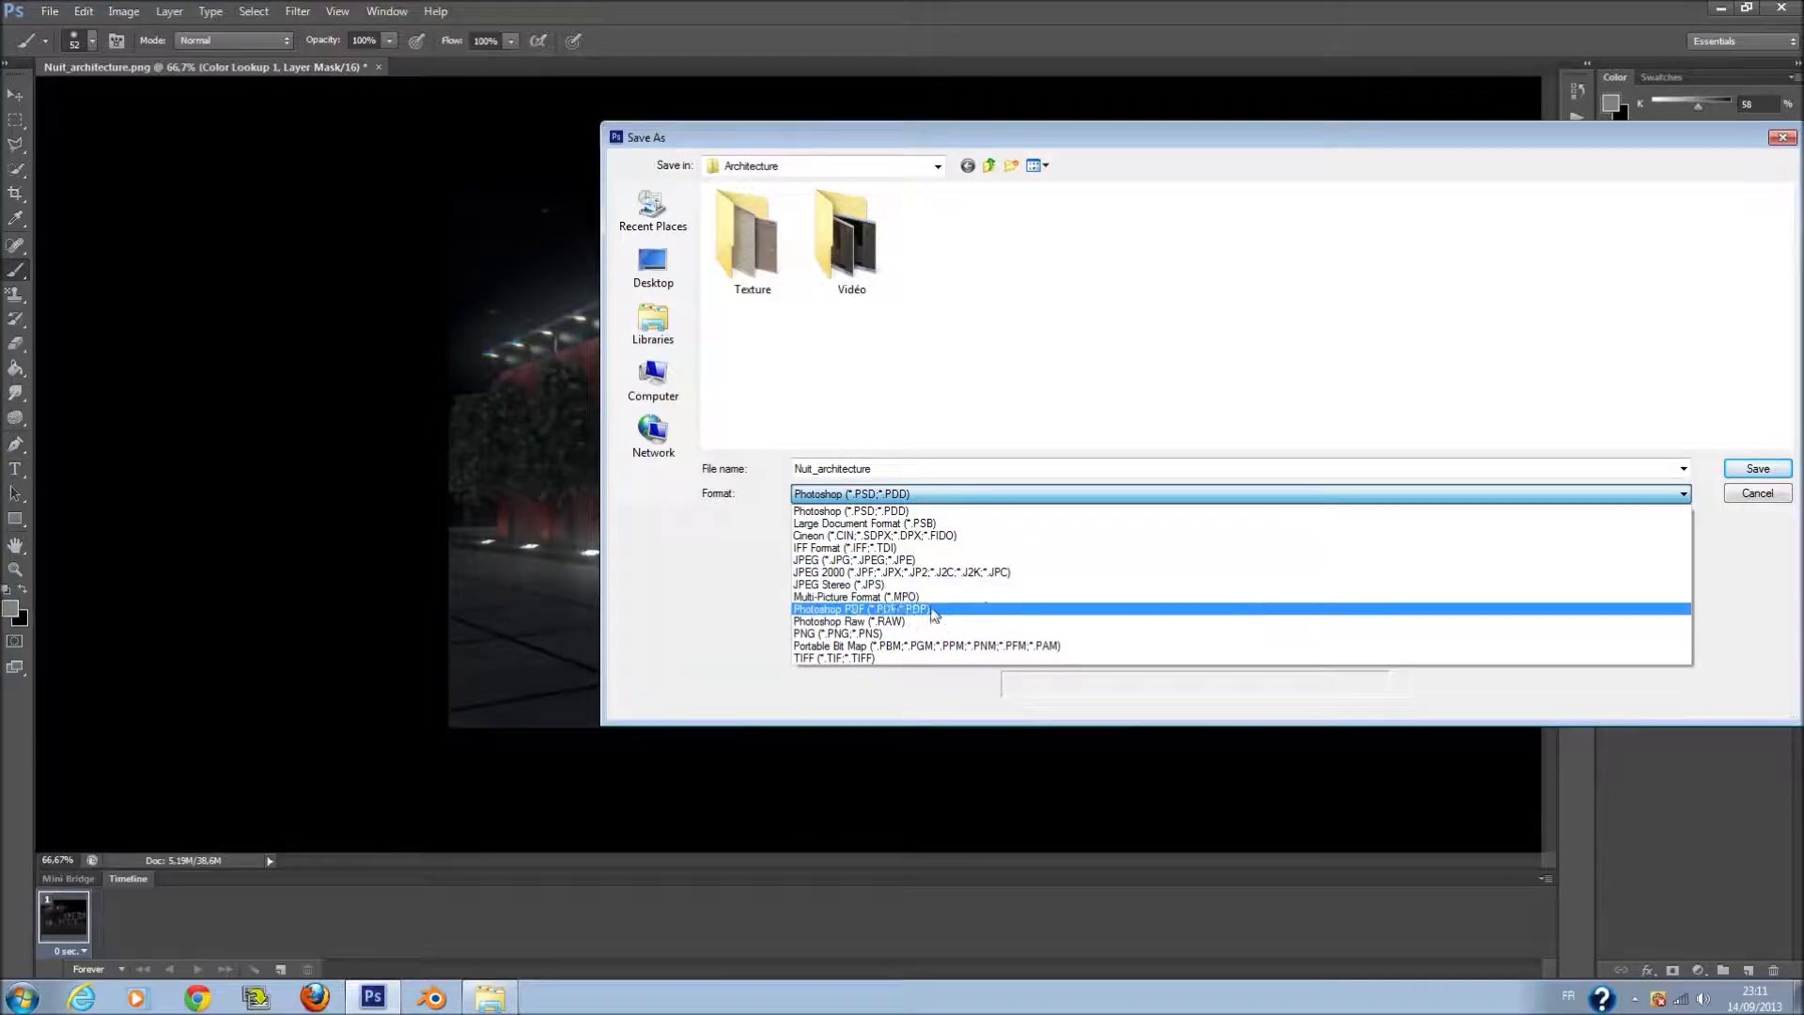
pyautogui.click(930, 633)
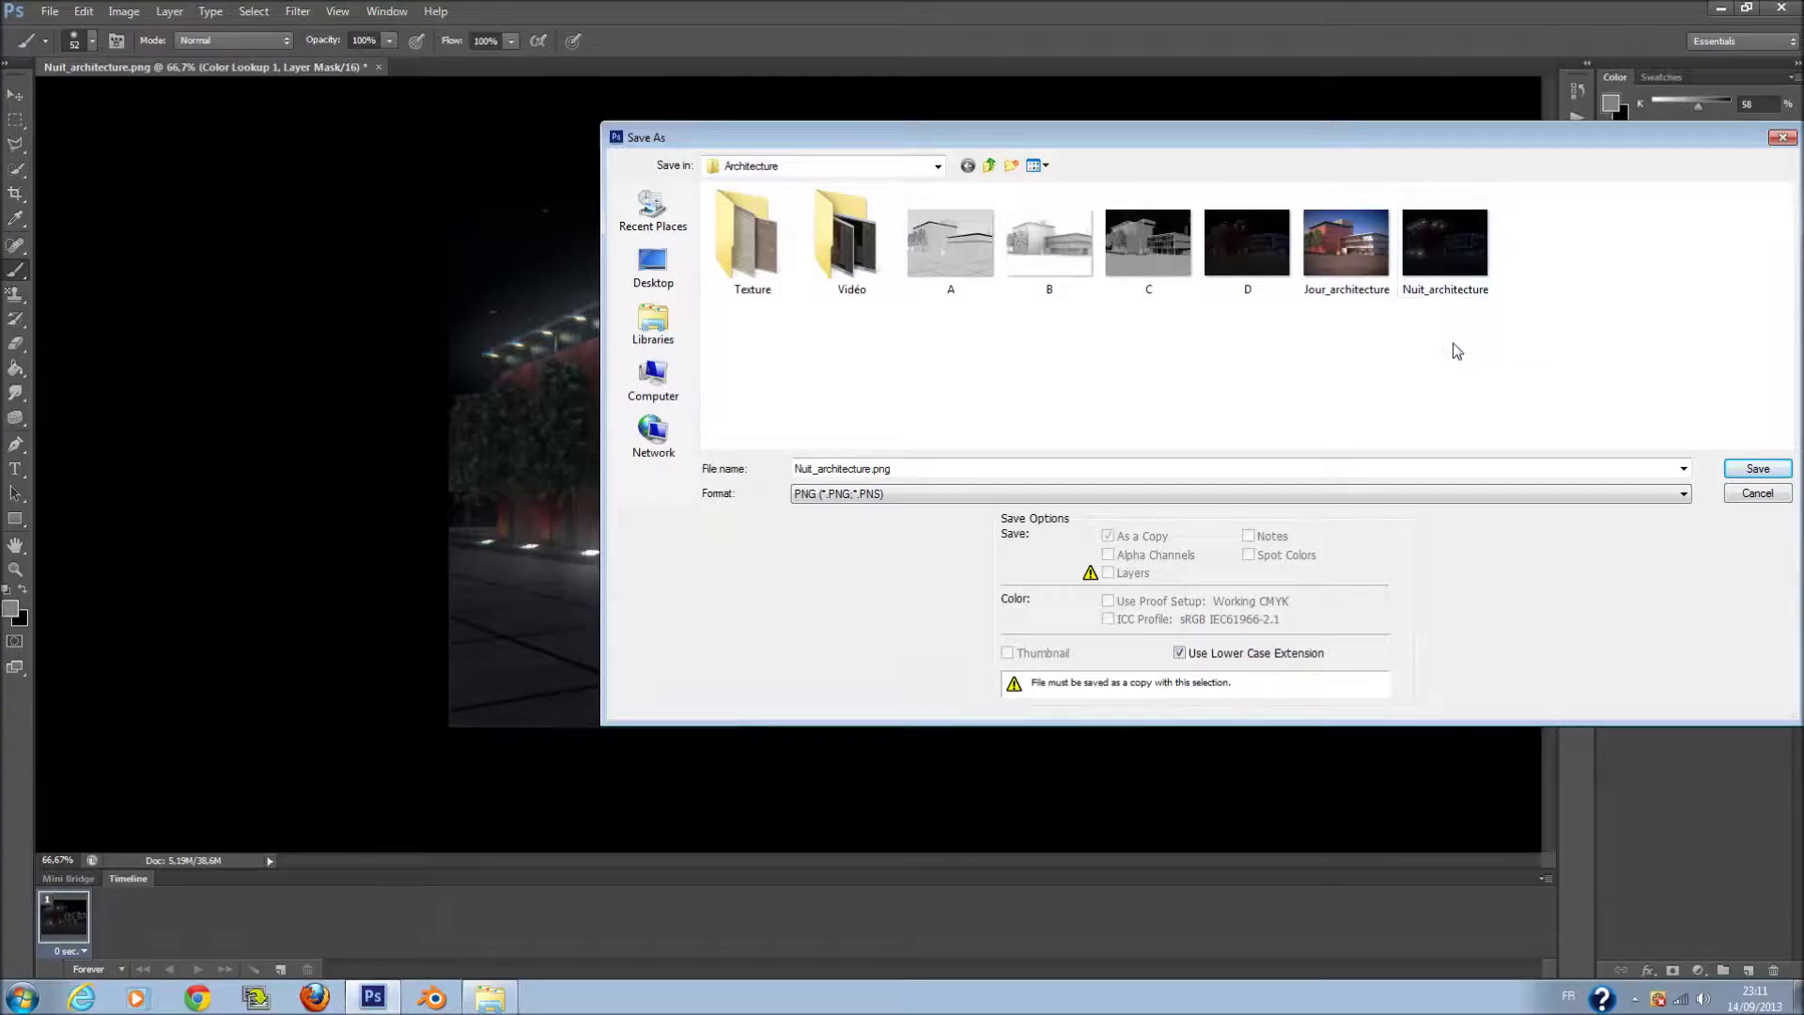
pyautogui.click(1757, 469)
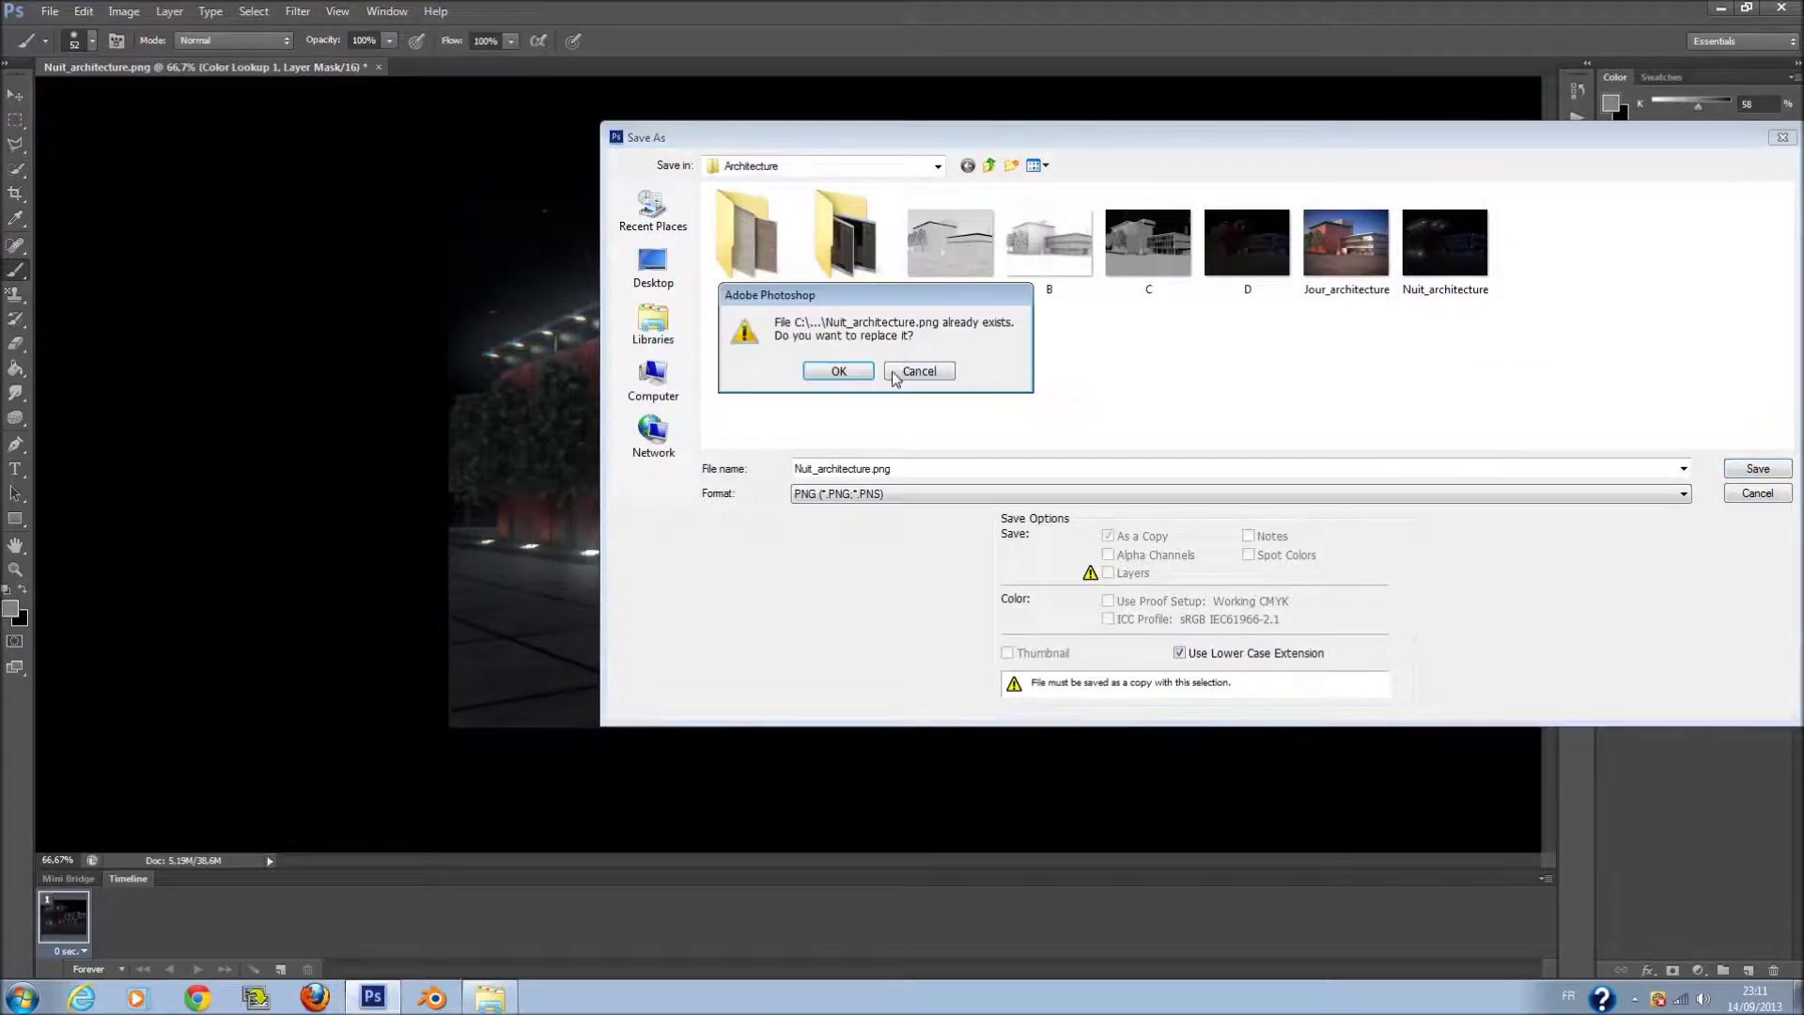
pyautogui.click(844, 377)
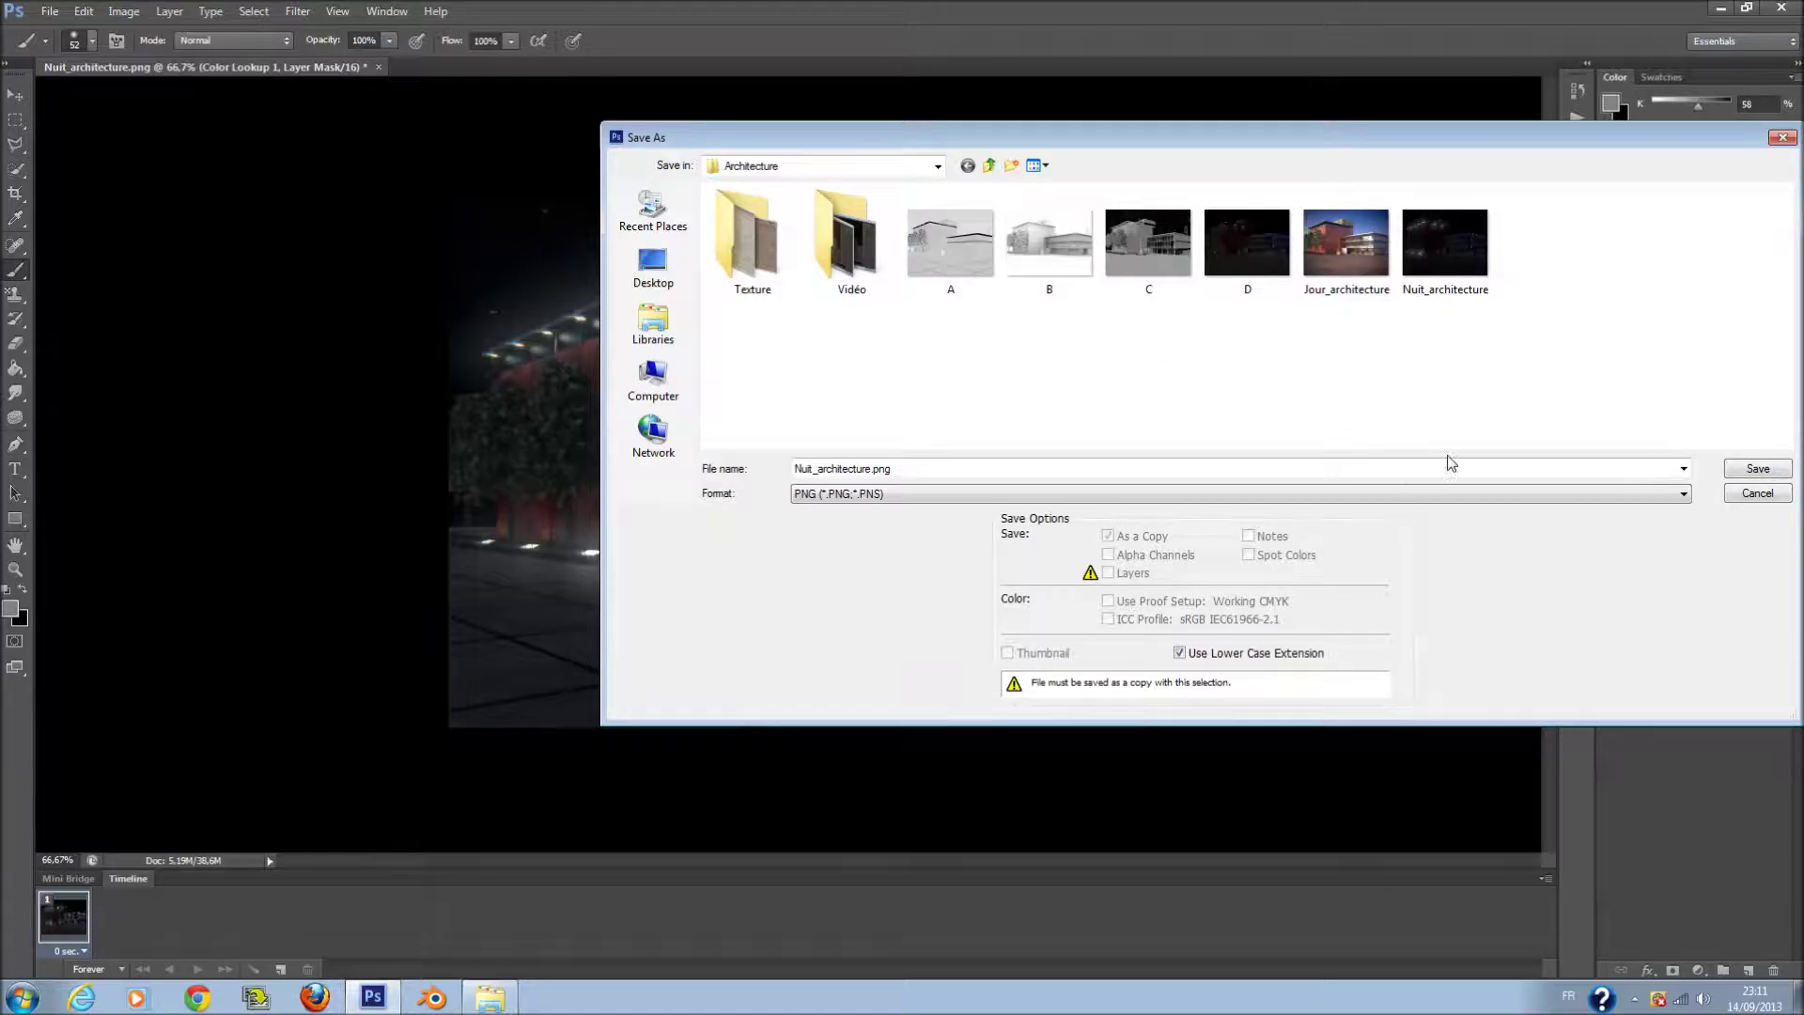
pyautogui.click(1758, 469)
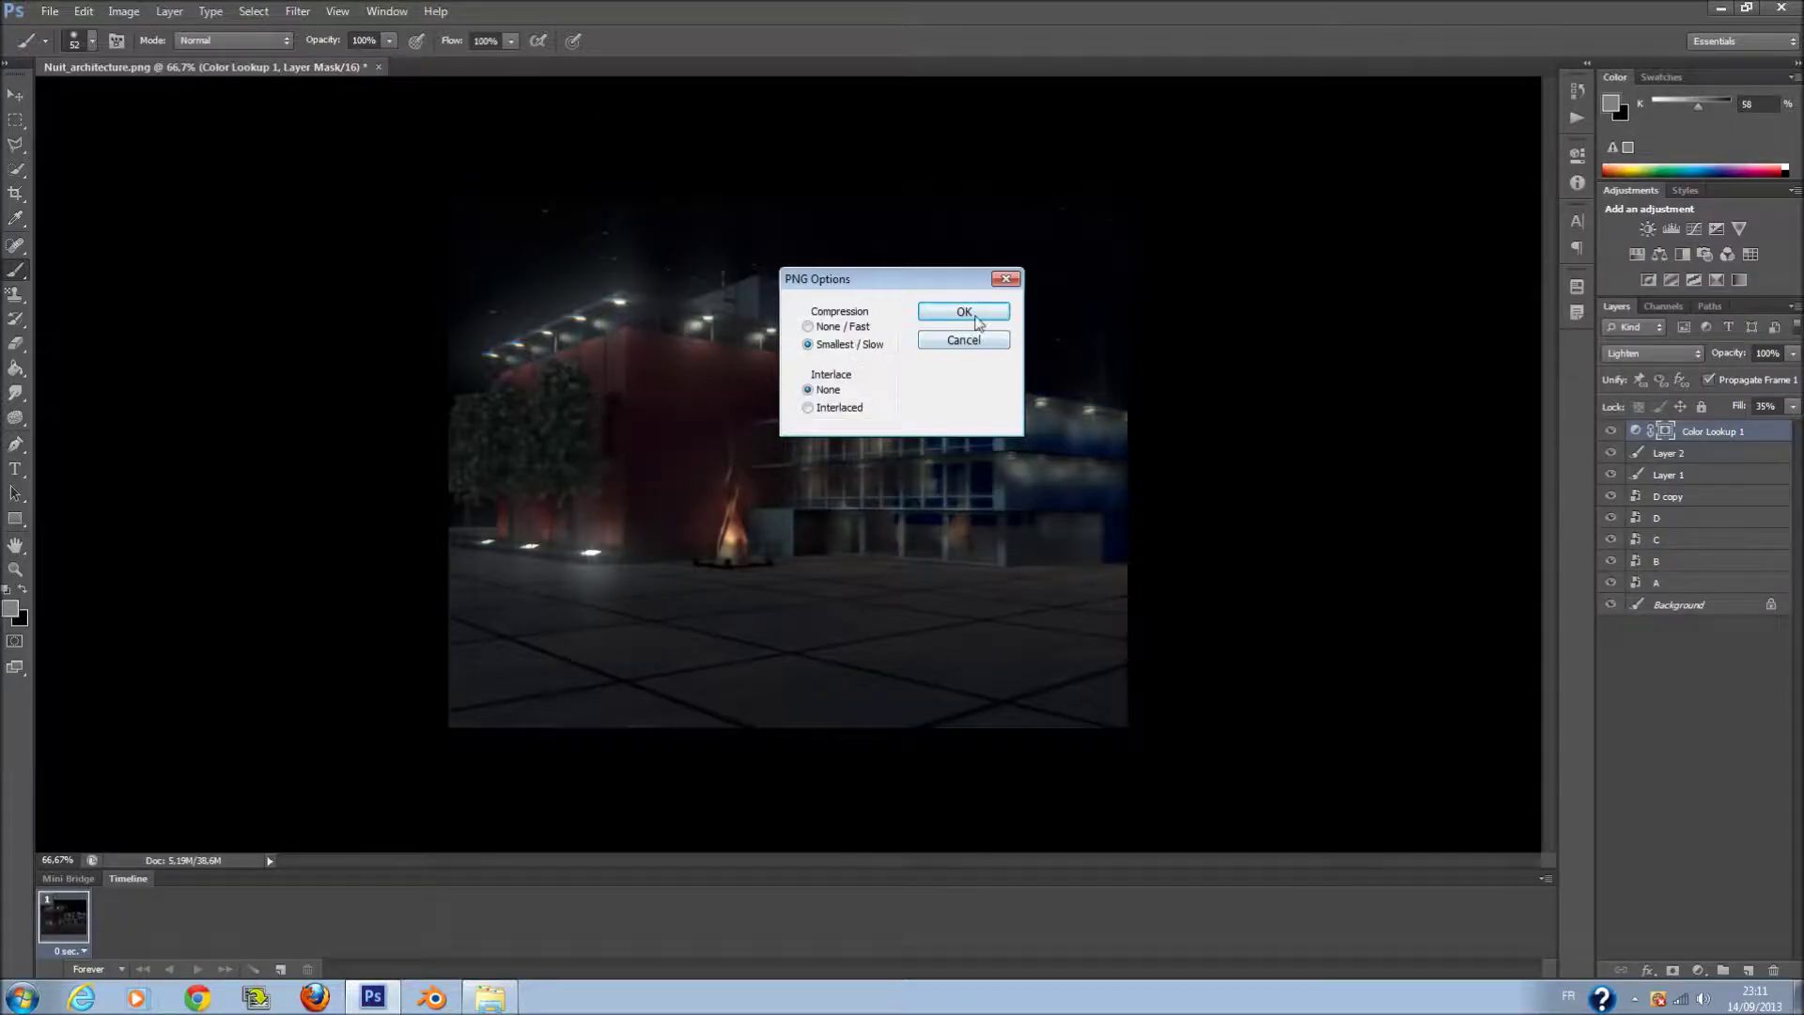
pyautogui.click(979, 317)
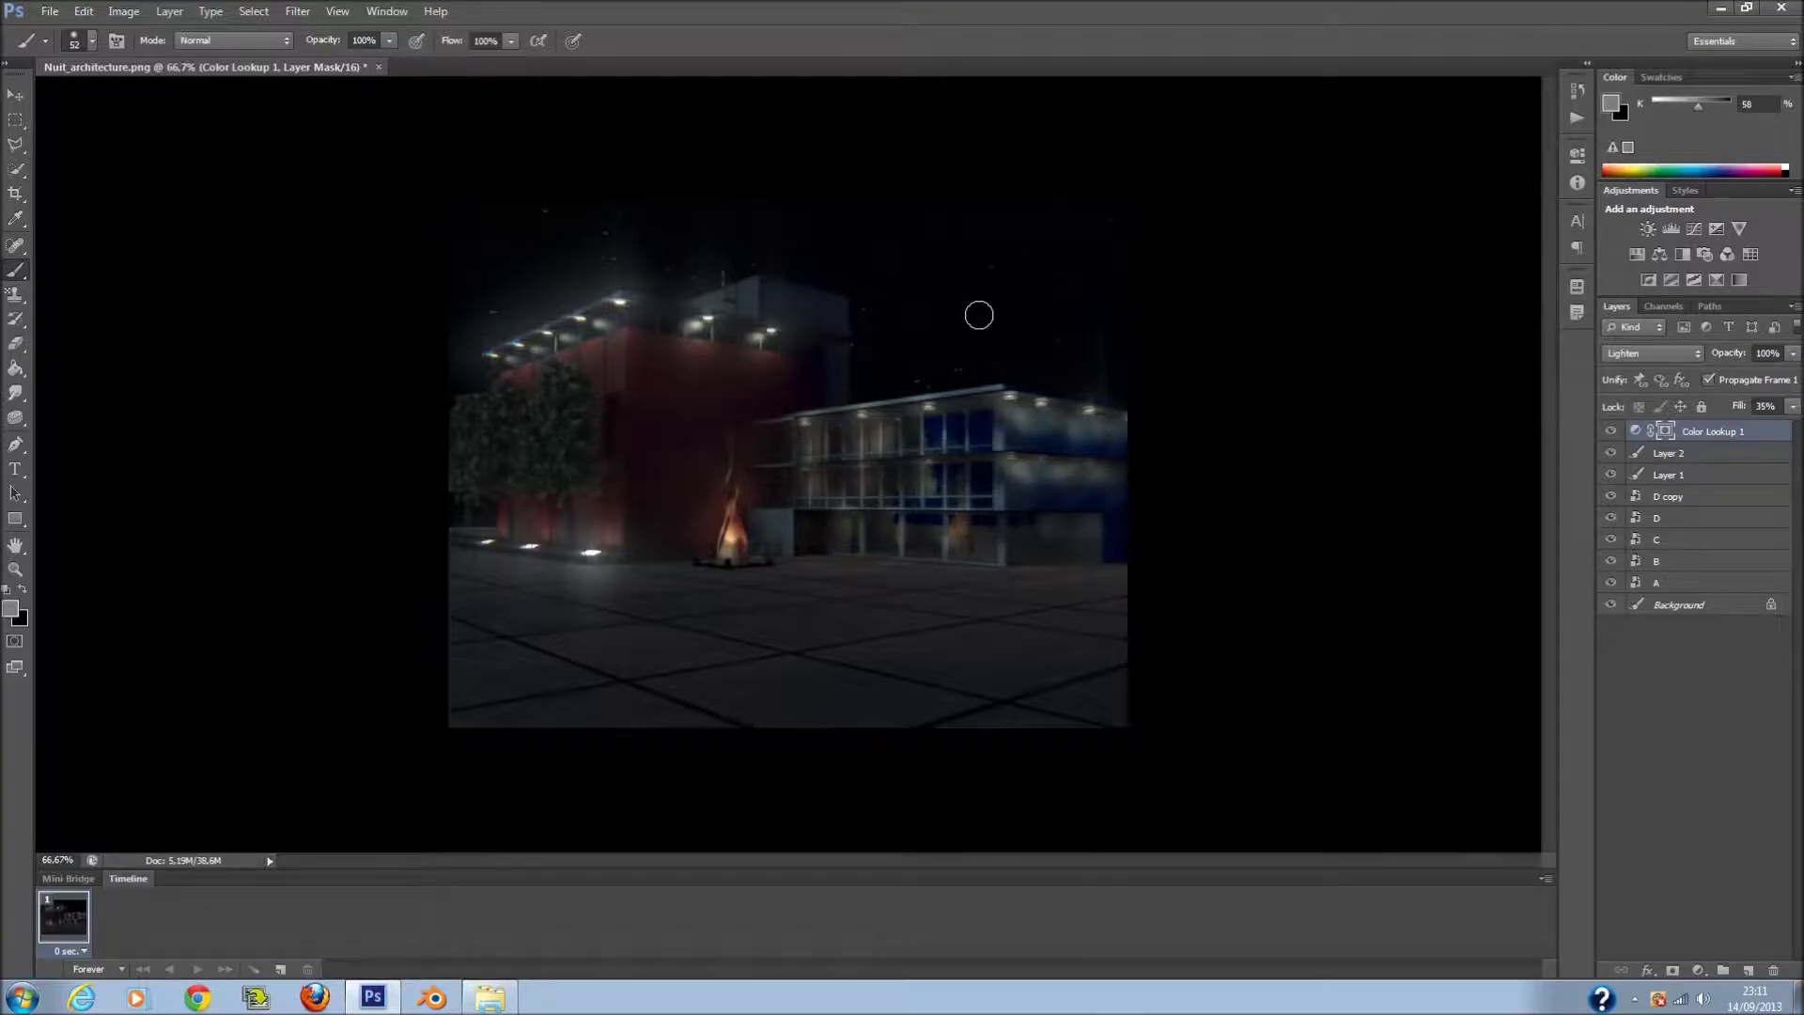
# - Close the night render without saving layers and drag Jour_architecture.png from Explorer into Photoshop
pyautogui.click(377, 67)
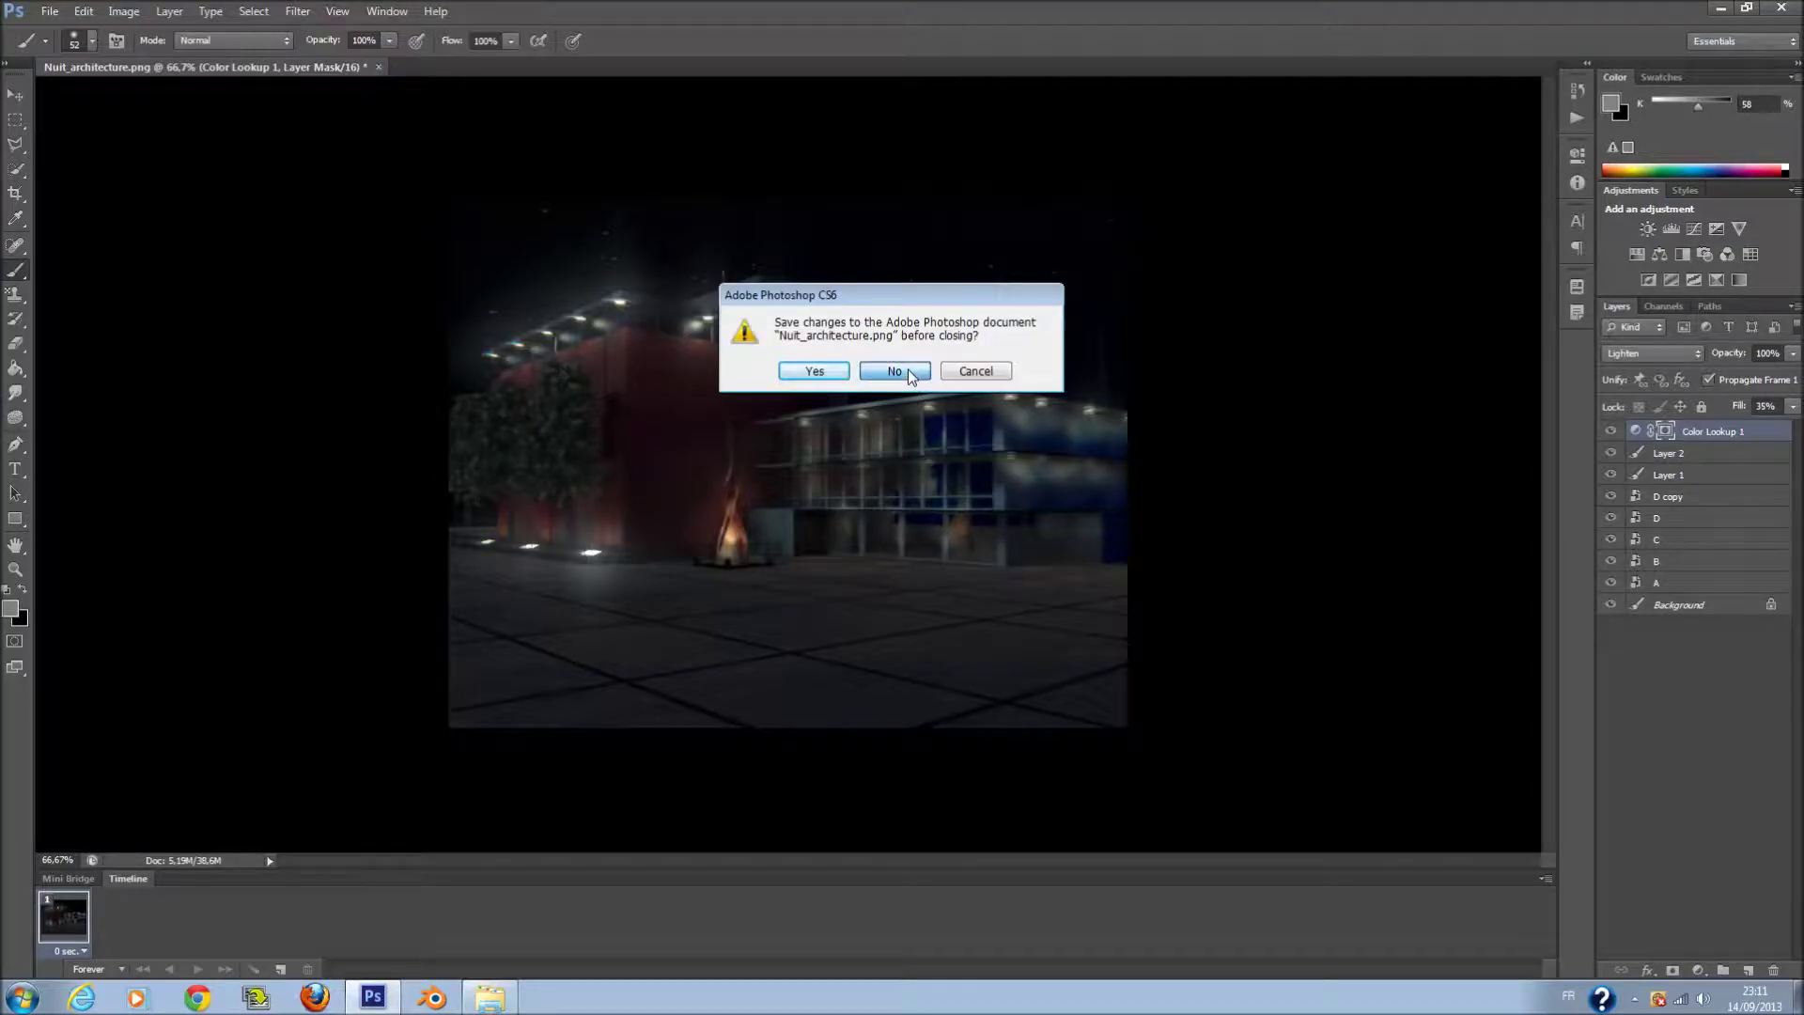
pyautogui.click(894, 372)
pyautogui.click(490, 996)
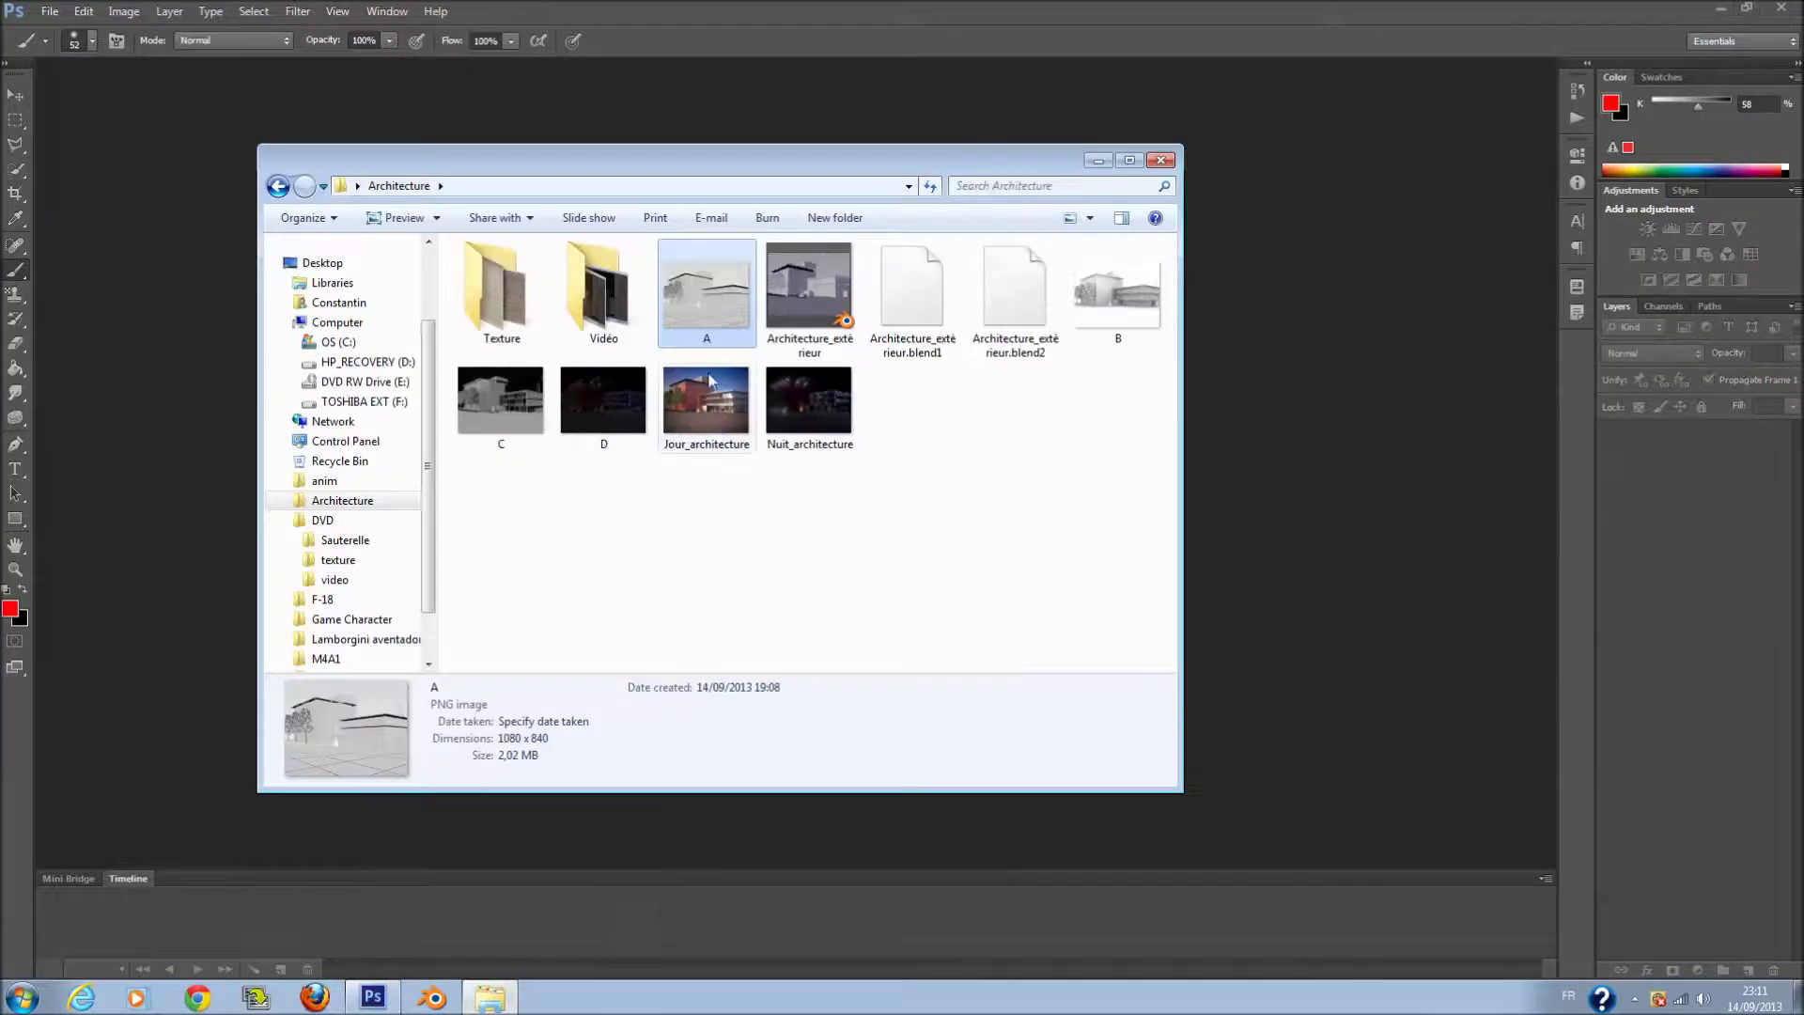
pyautogui.click(777, 576)
pyautogui.moveTo(706, 399); pyautogui.dragTo(1321, 601)
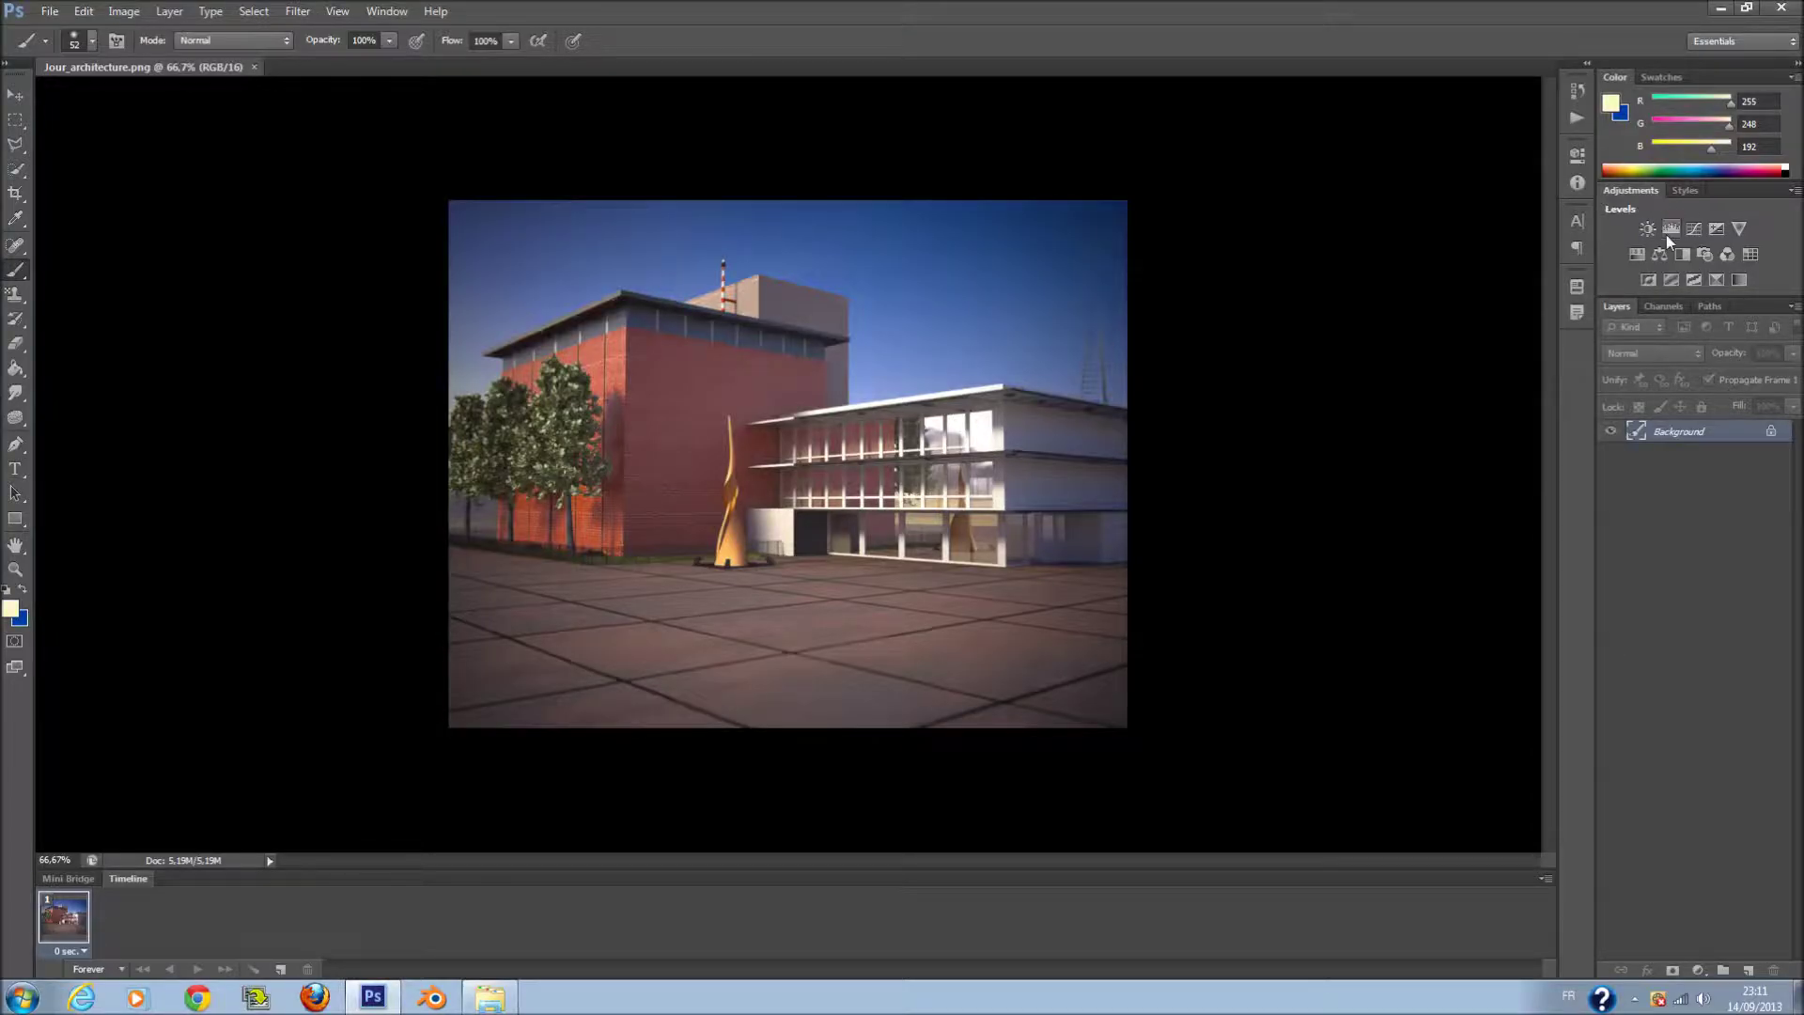
pyautogui.click(1693, 234)
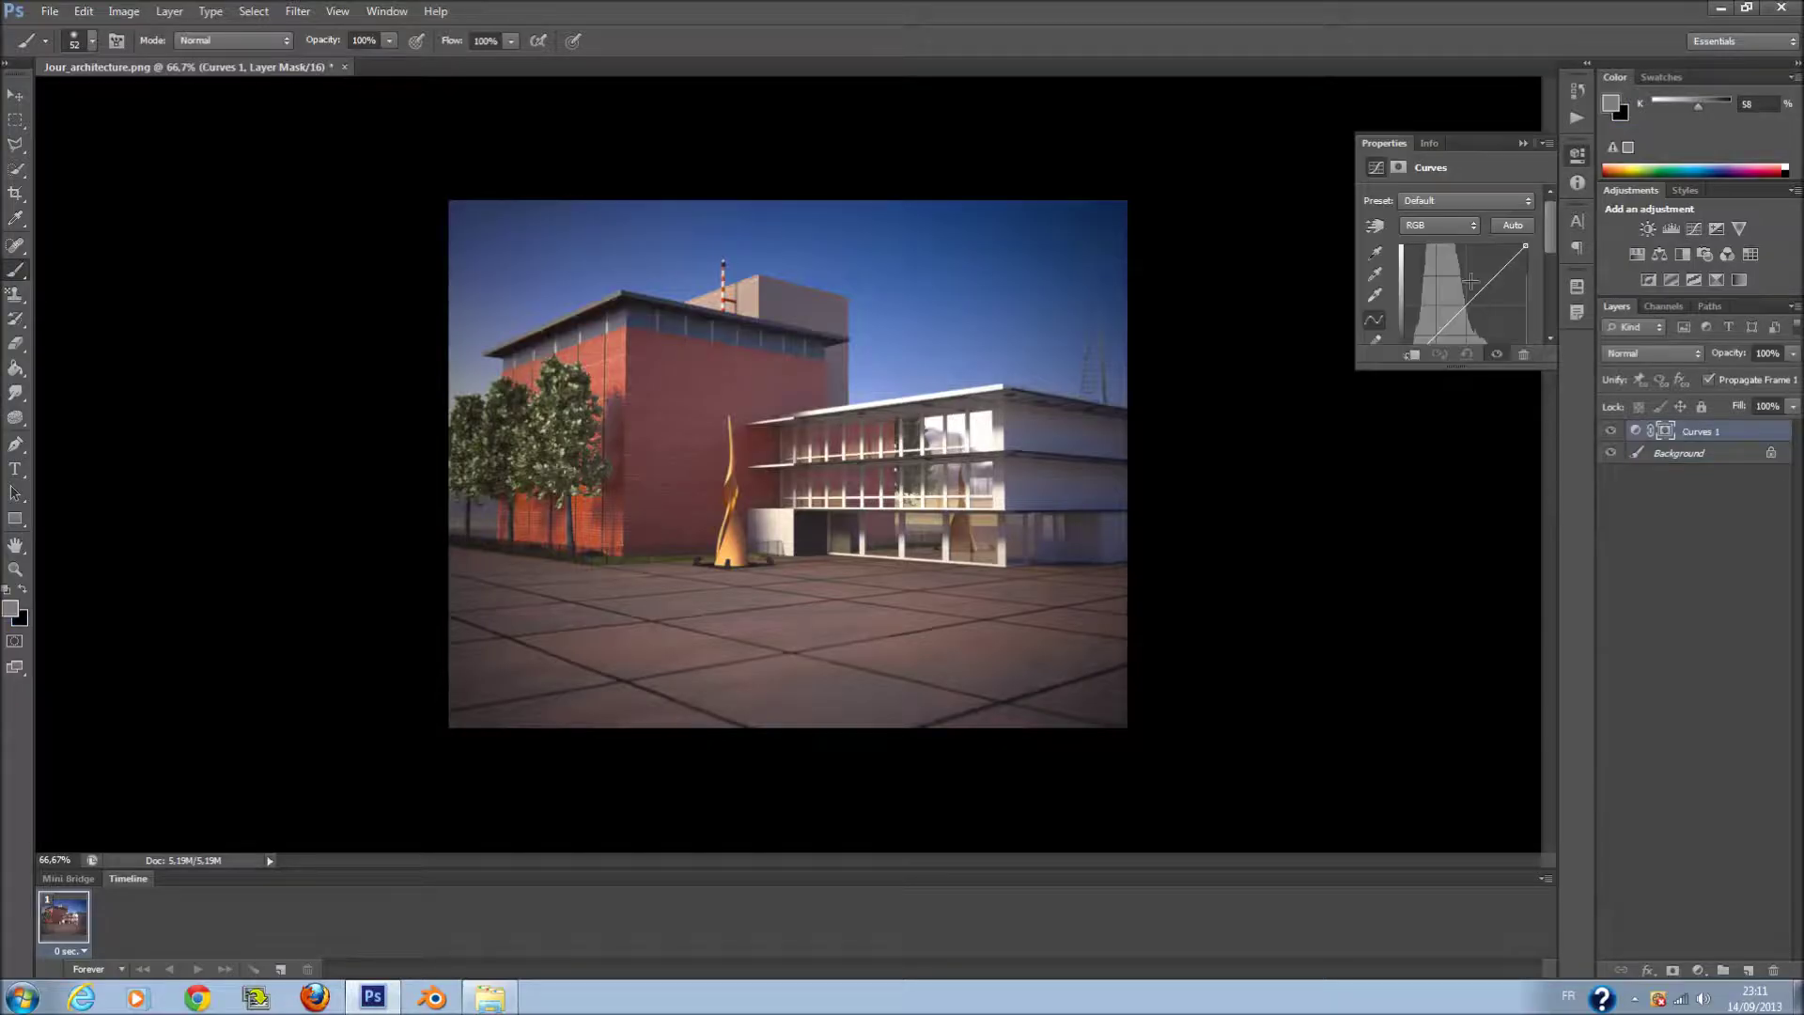
# - Bend the Curves 1 curve to add contrast and brighten the building midtones
pyautogui.scroll(-1, 1468, 231)
pyautogui.moveTo(1474, 266); pyautogui.dragTo(1476, 251)
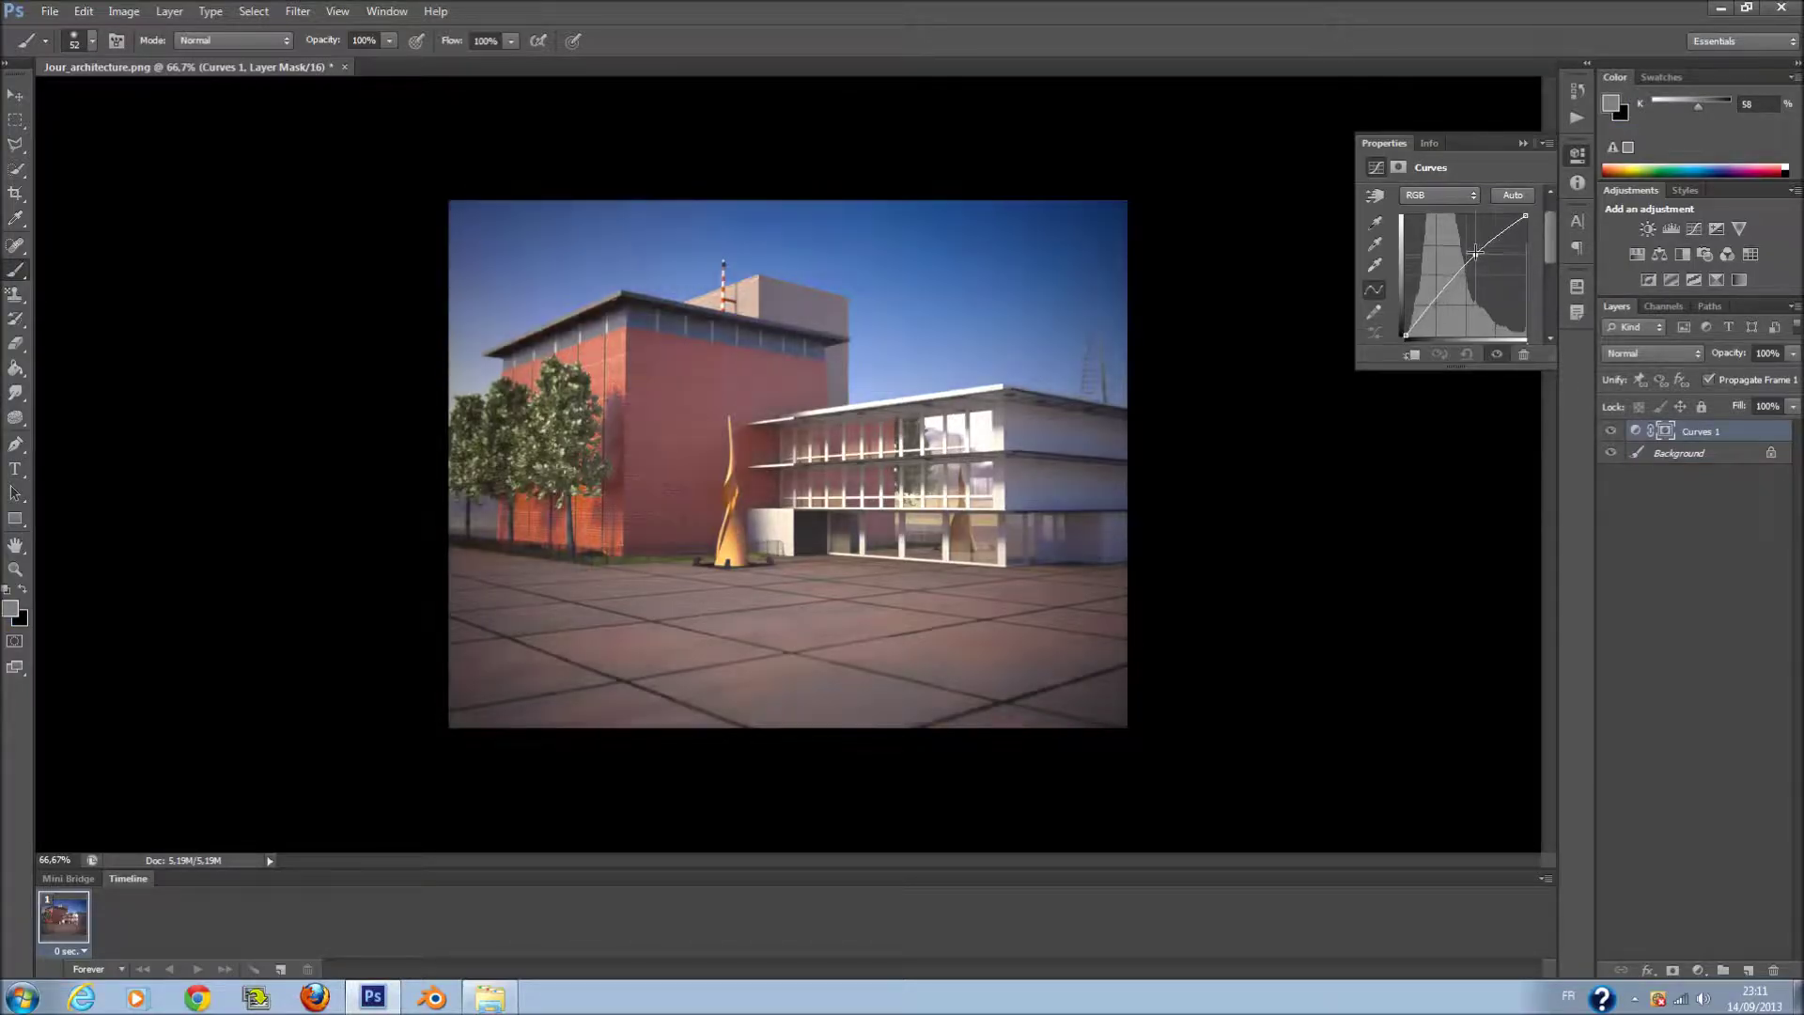
pyautogui.moveTo(1476, 252); pyautogui.dragTo(1485, 259)
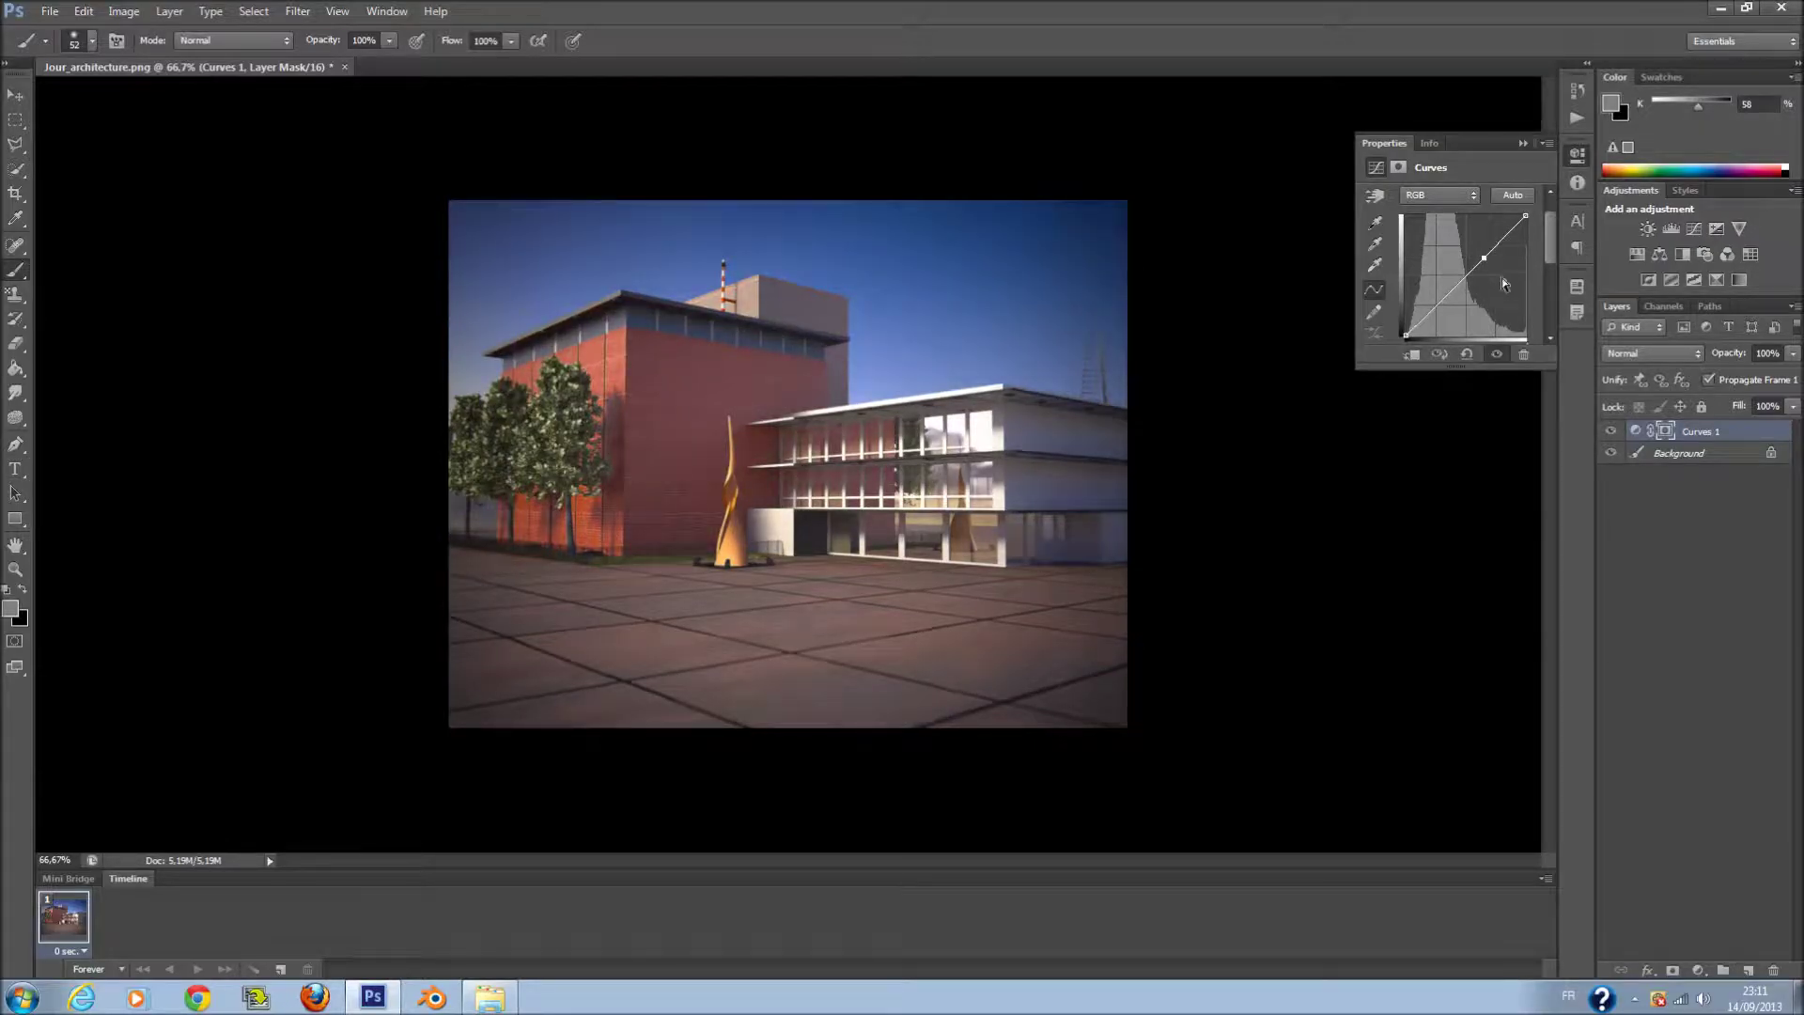
pyautogui.moveTo(1484, 259); pyautogui.dragTo(1481, 256)
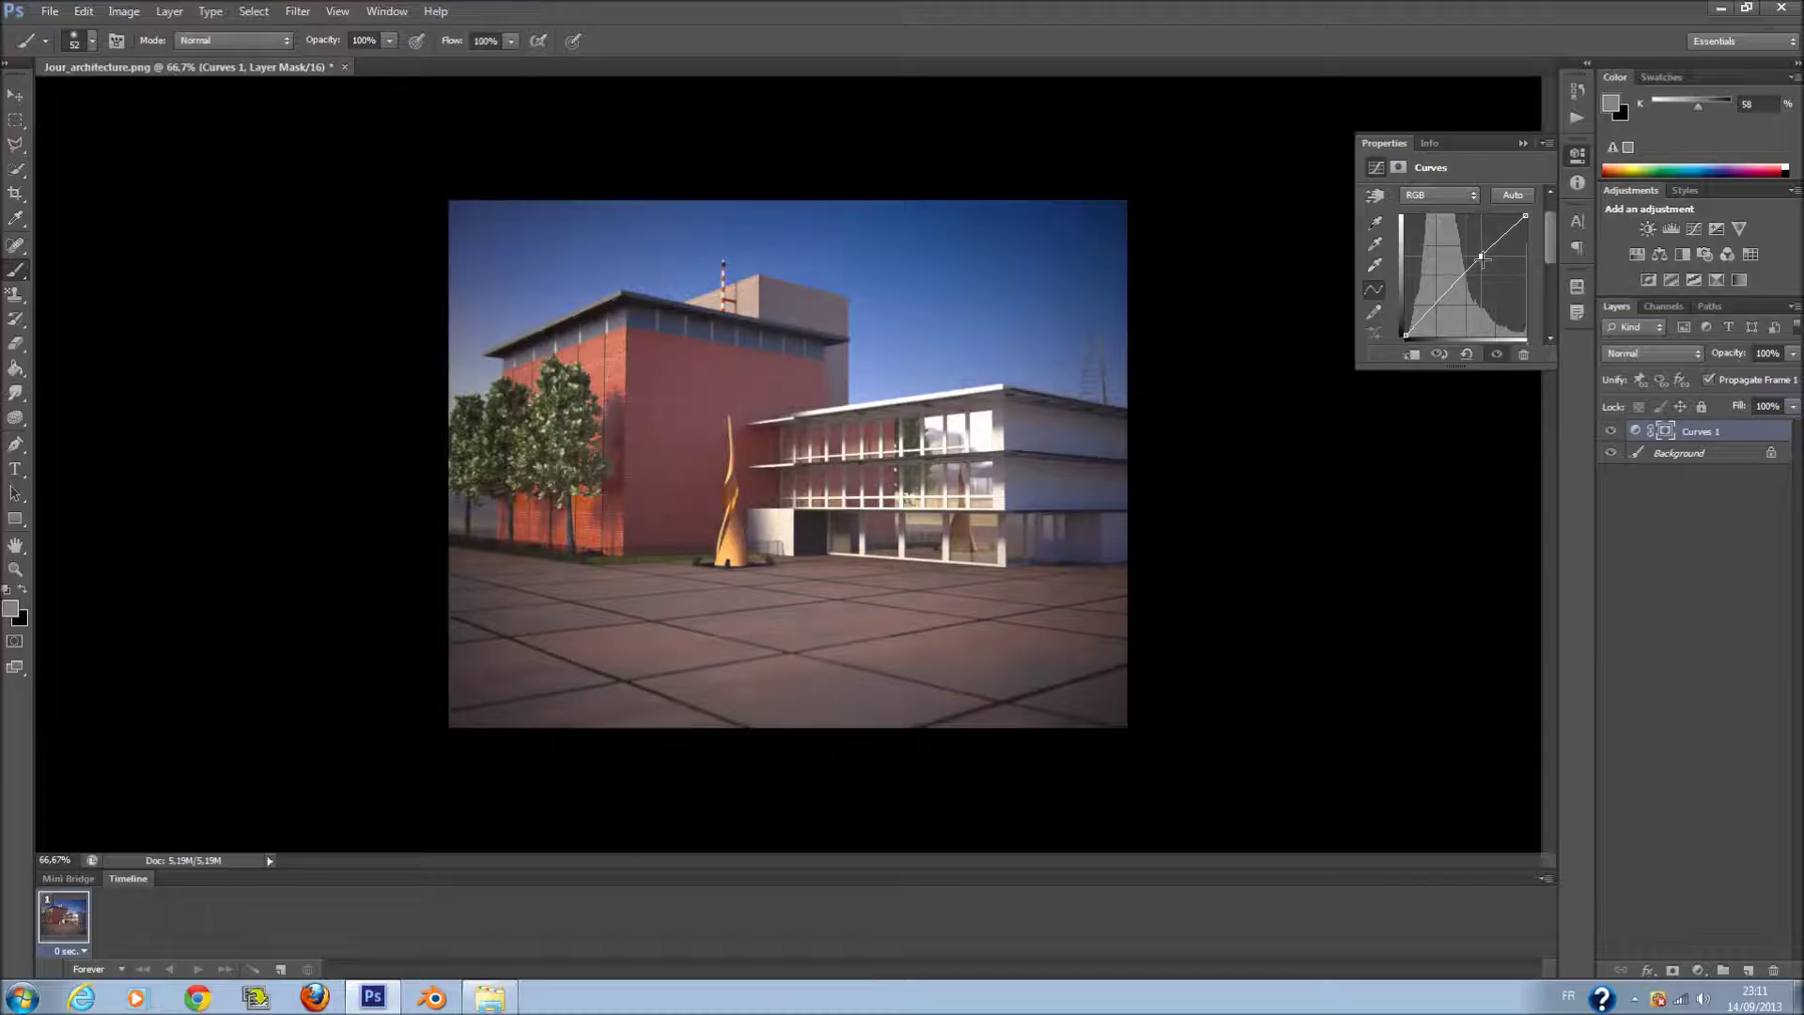
pyautogui.click(1520, 143)
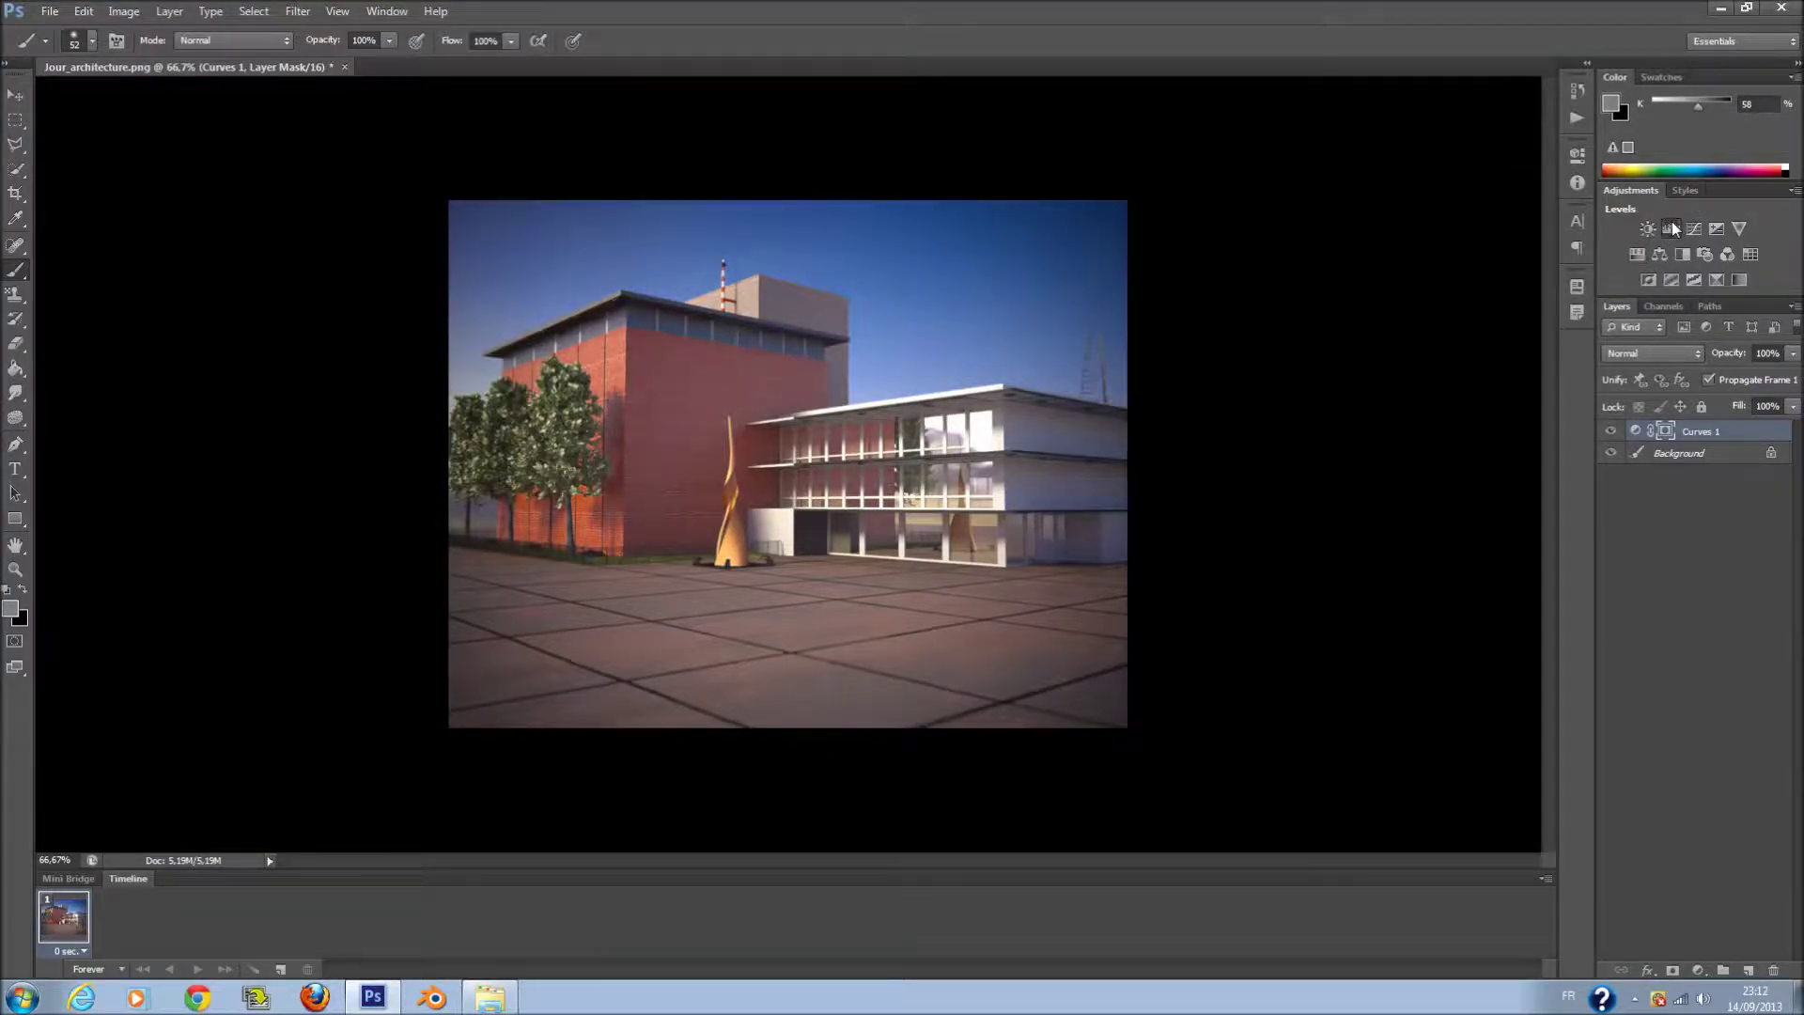
# - Test the Levels black point, then delete the Levels 1 layer
pyautogui.click(1578, 248)
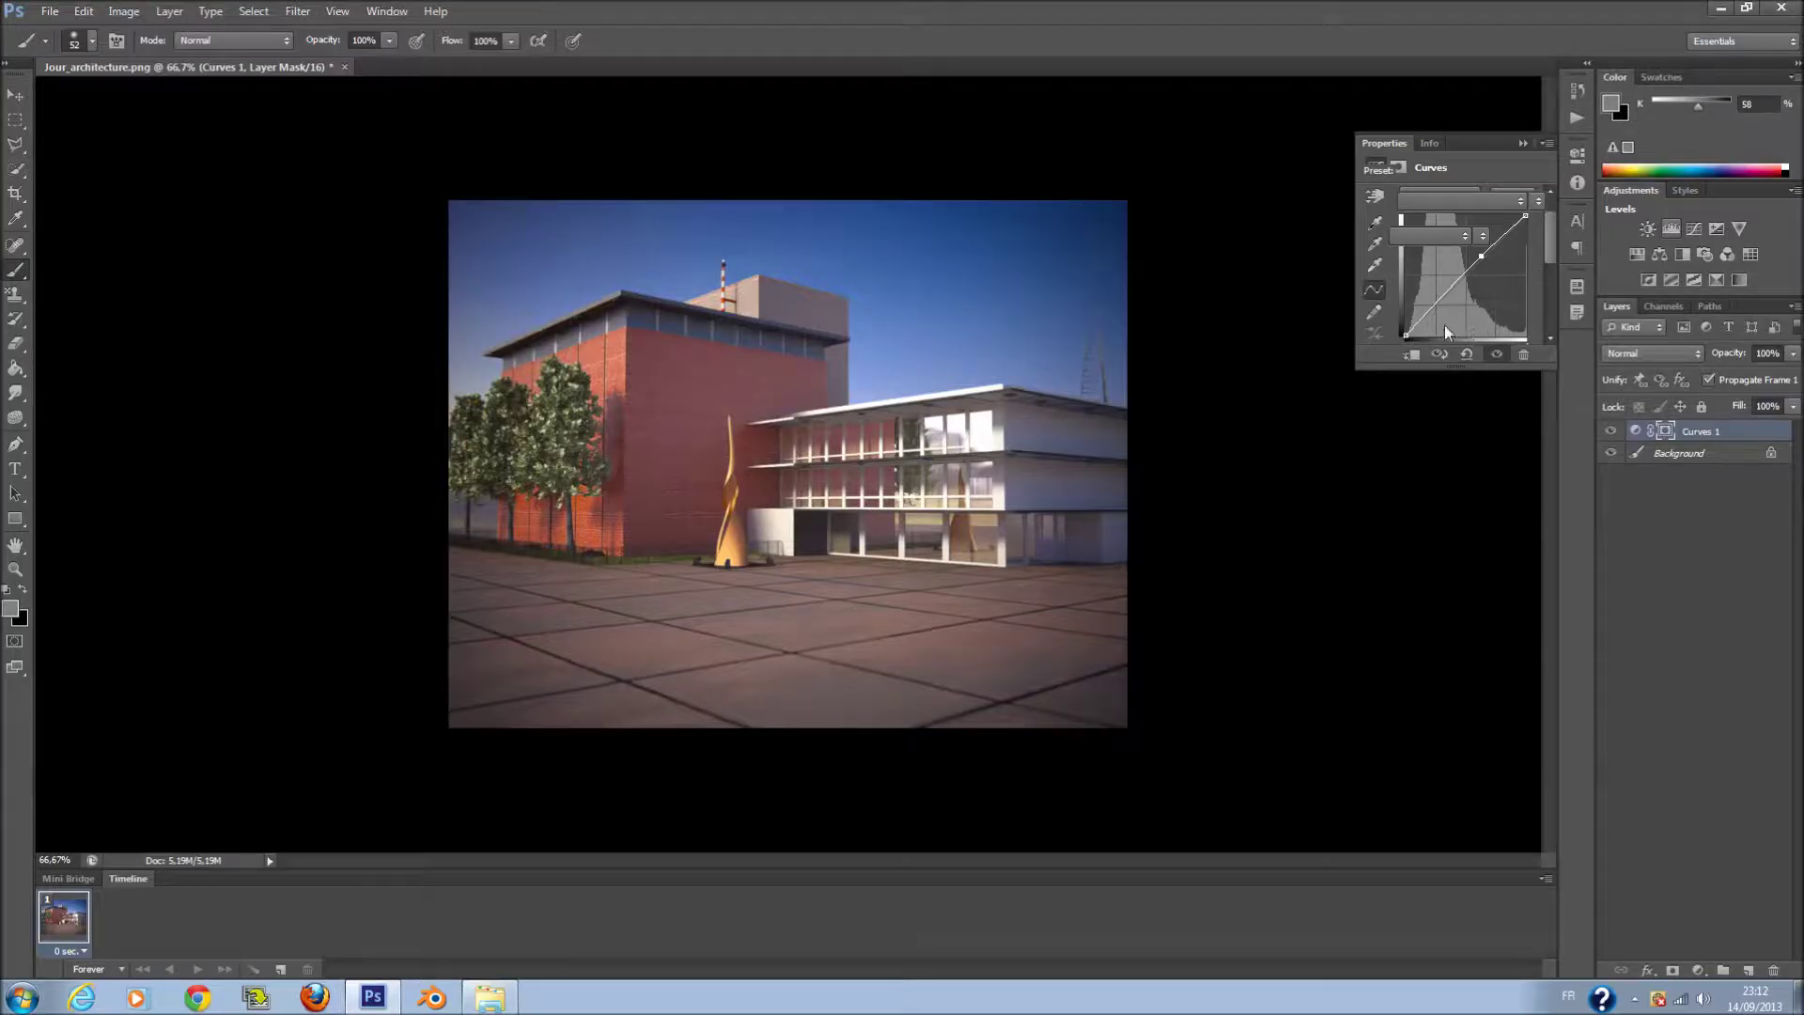
pyautogui.moveTo(1400, 337); pyautogui.dragTo(1407, 336)
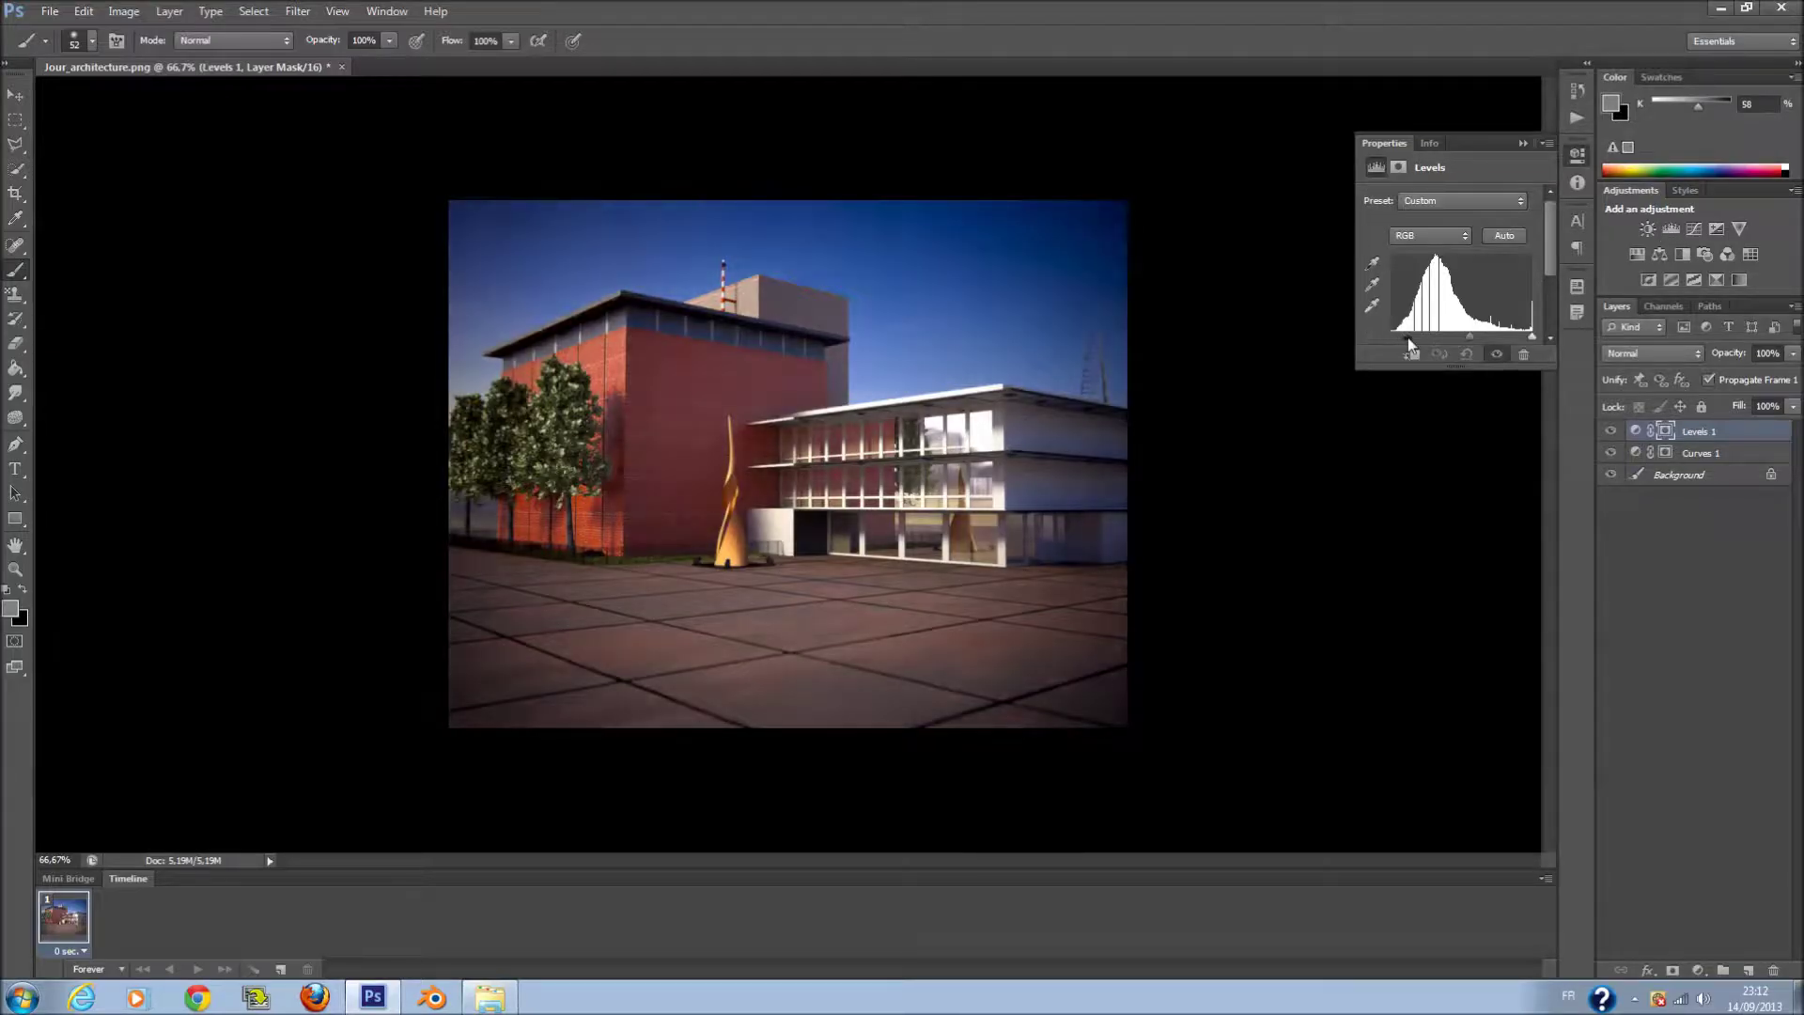
pyautogui.click(1522, 144)
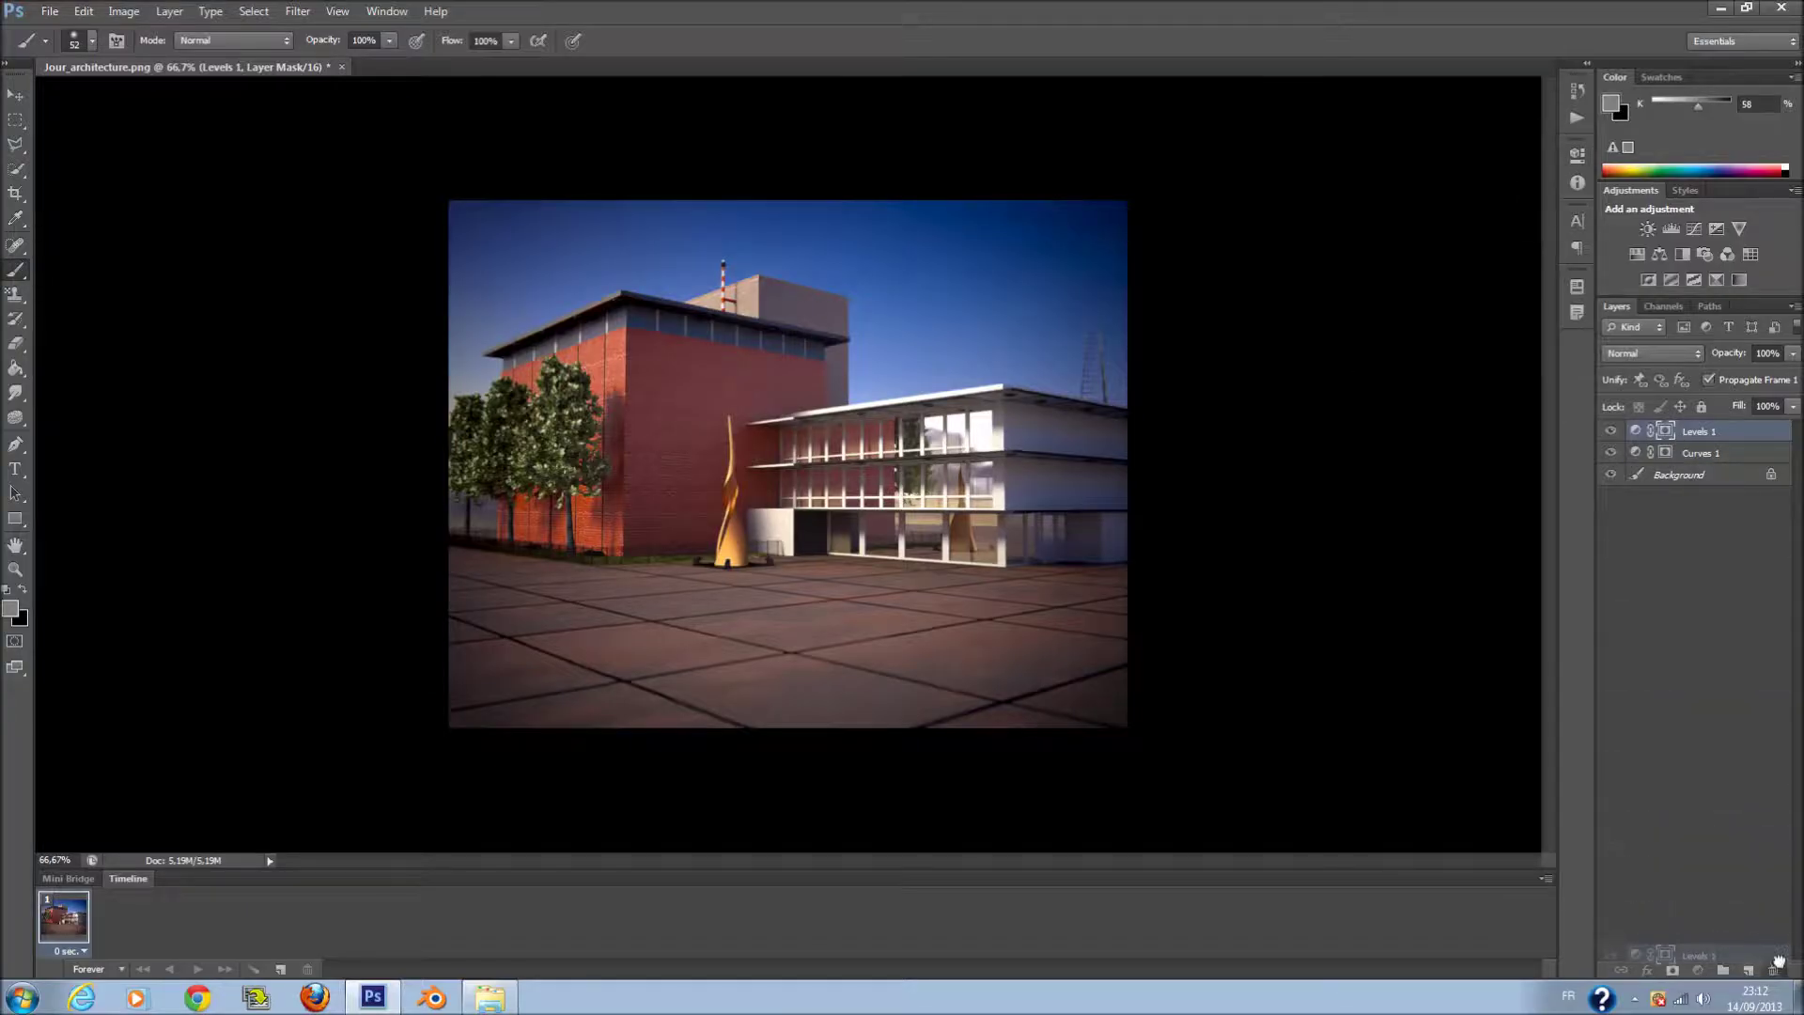
pyautogui.moveTo(1679, 438); pyautogui.dragTo(1773, 969)
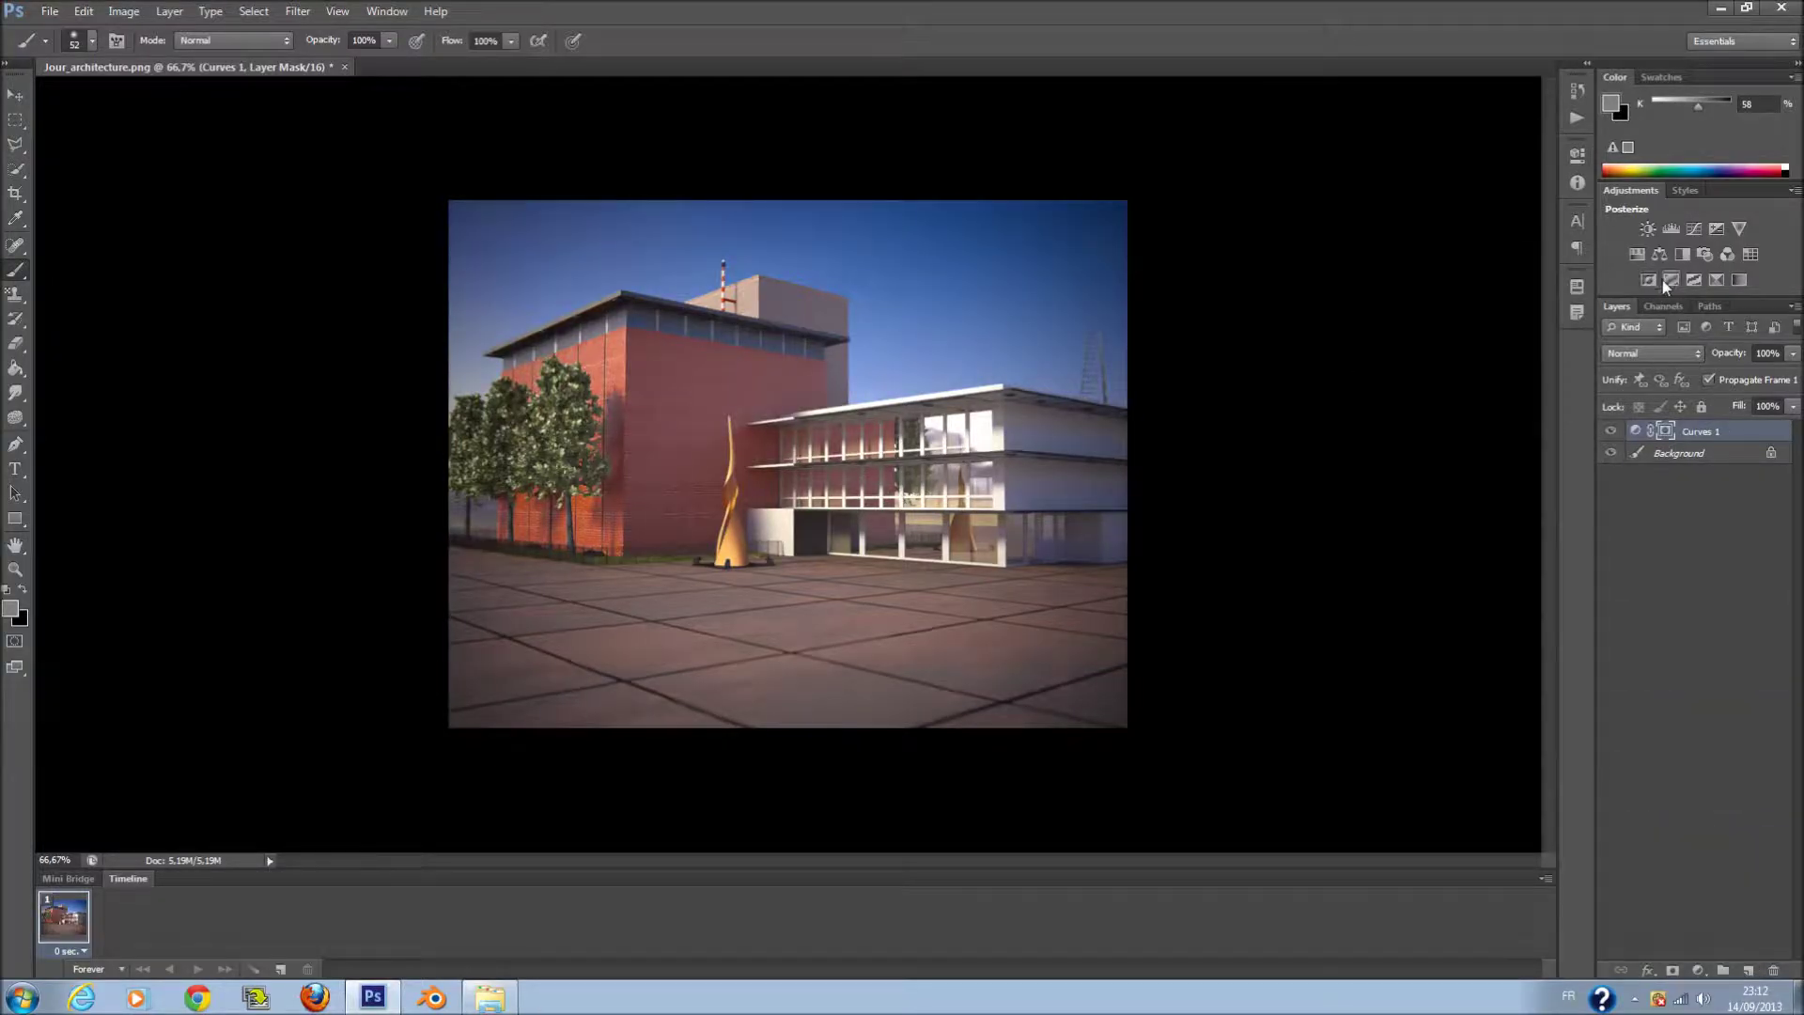
# - Add a Threshold layer with a lowered level, Lighten blend mode and about 1% fill
pyautogui.click(1691, 279)
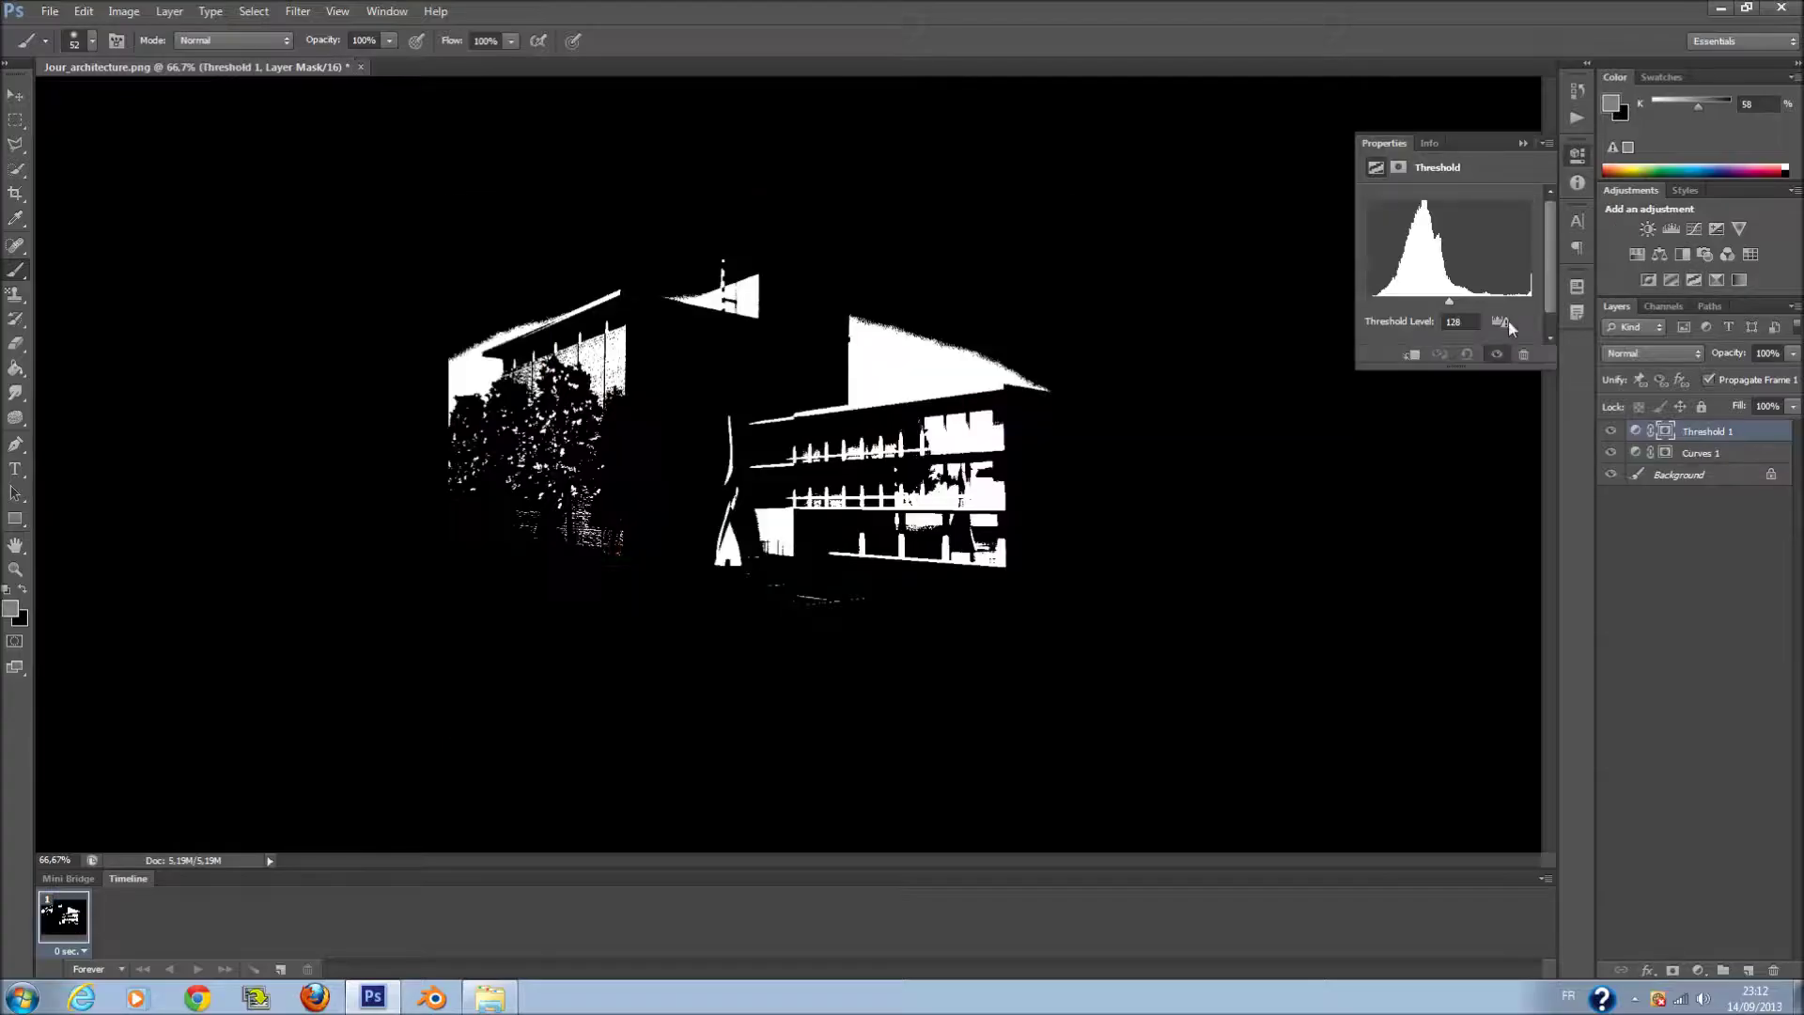
pyautogui.moveTo(1444, 305)
pyautogui.mouseDown()
pyautogui.moveTo(1423, 308)
pyautogui.moveTo(1510, 318)
pyautogui.moveTo(1416, 333)
pyautogui.mouseUp()
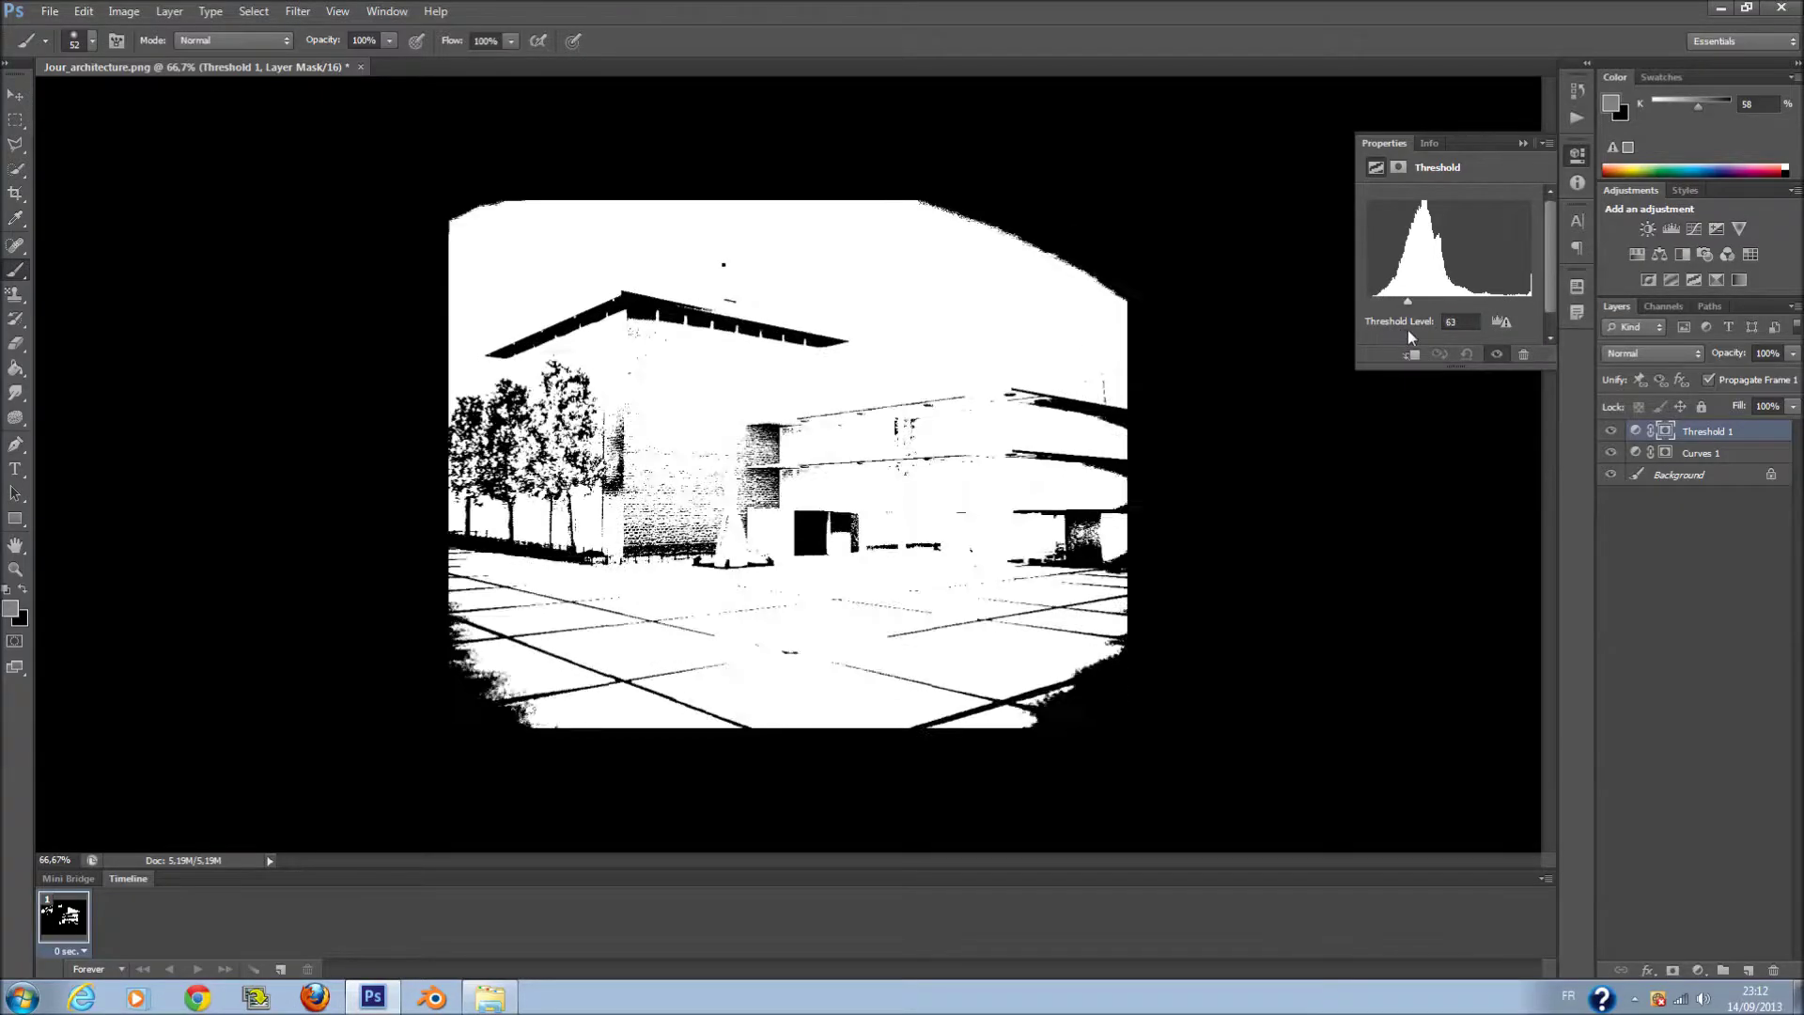
pyautogui.click(1522, 143)
pyautogui.click(1663, 353)
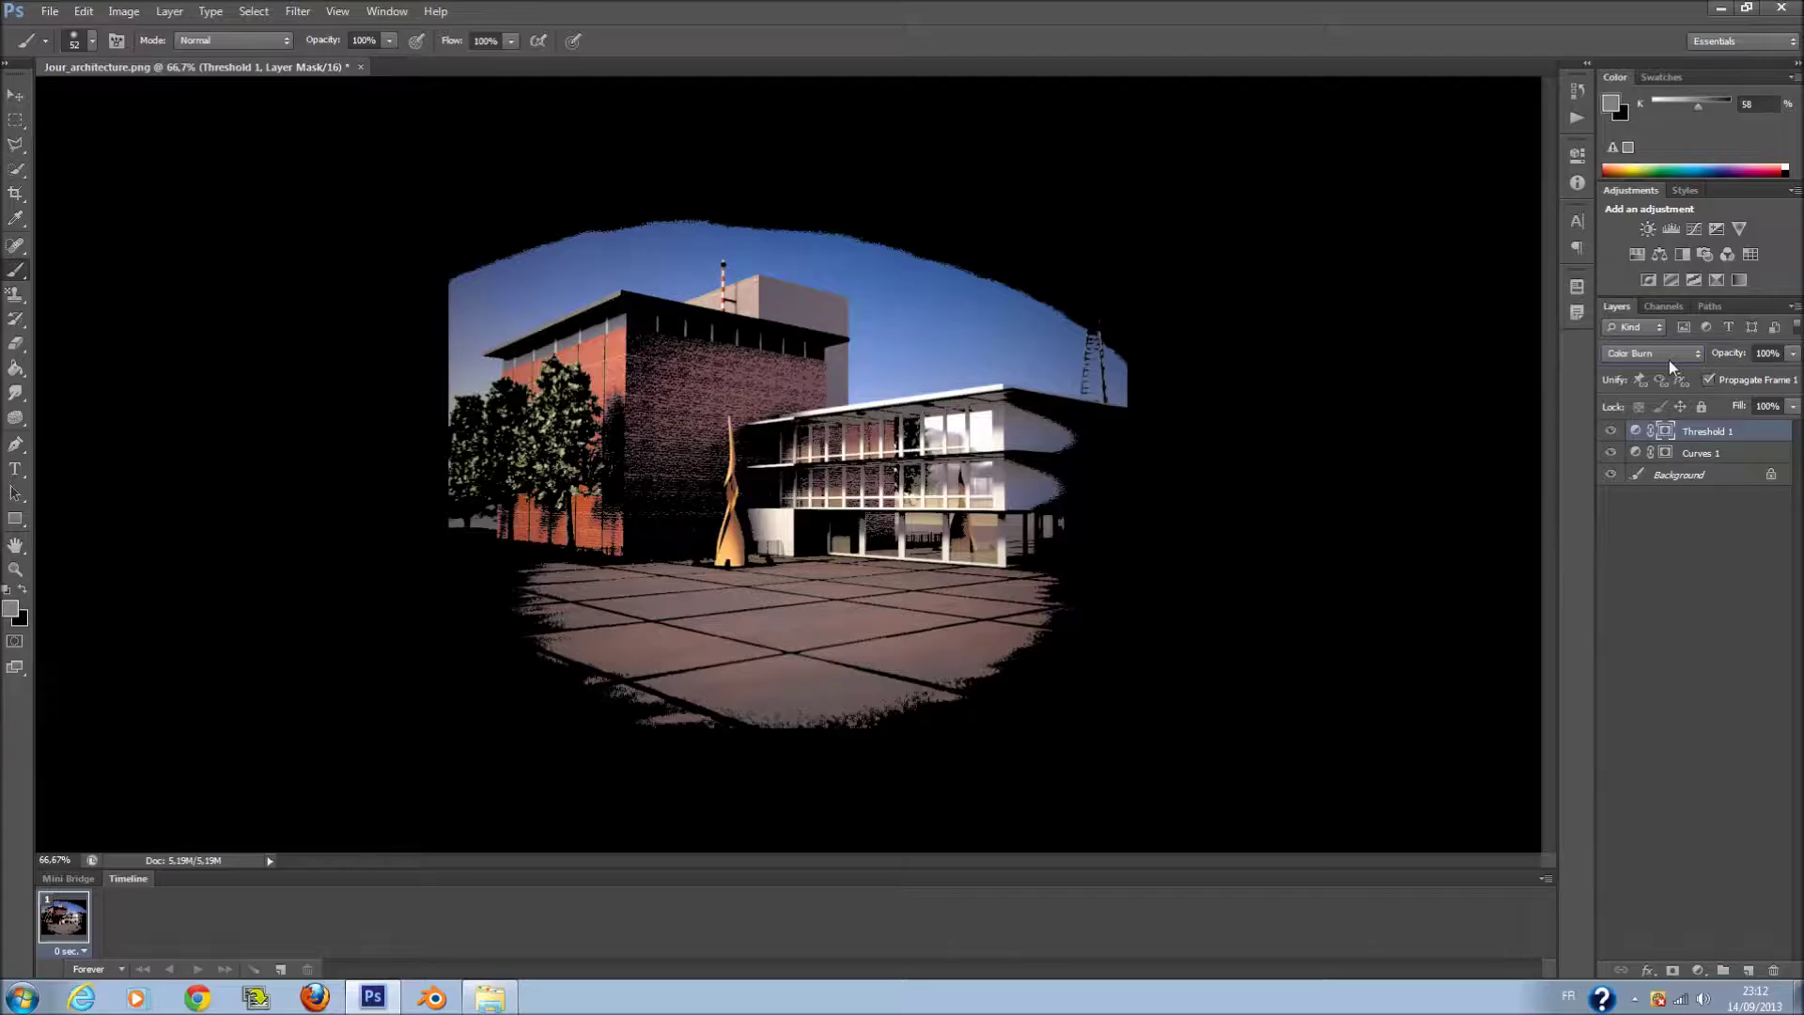
pyautogui.scroll(-2, 1668, 359)
pyautogui.click(1792, 405)
pyautogui.moveTo(1740, 426); pyautogui.dragTo(1700, 426)
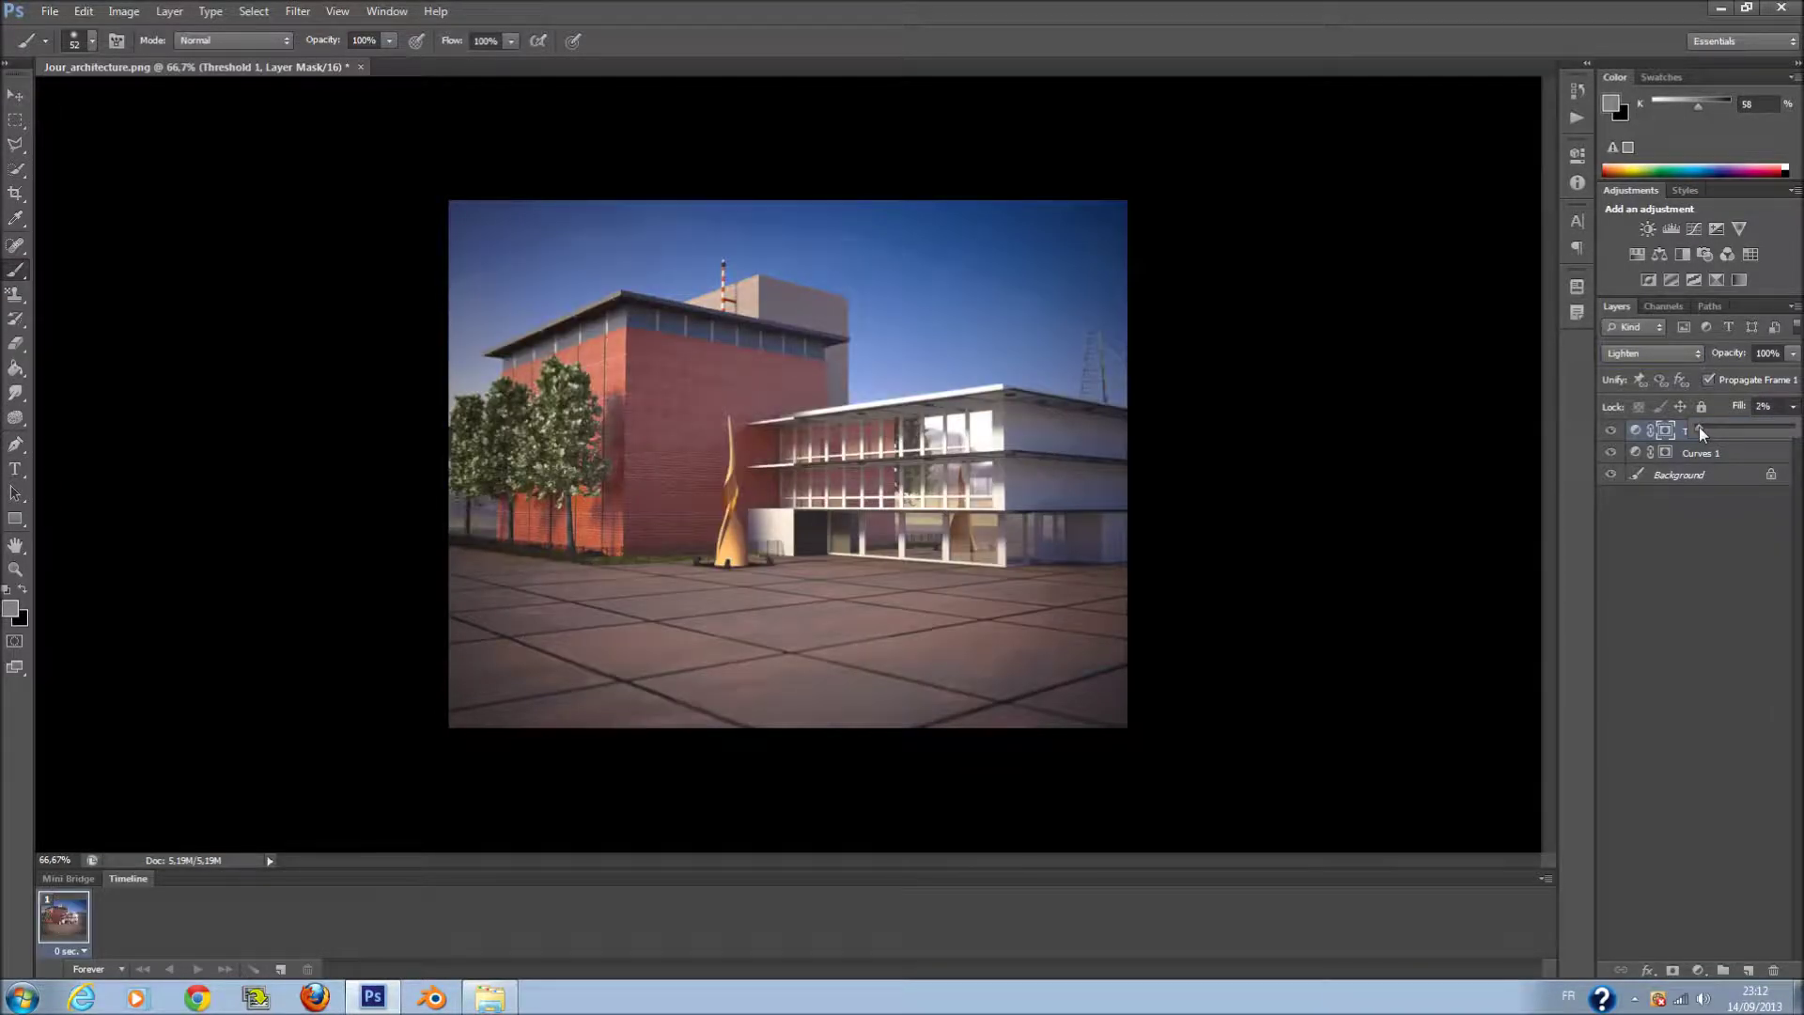
pyautogui.moveTo(1698, 429); pyautogui.dragTo(1706, 431)
pyautogui.click(1661, 579)
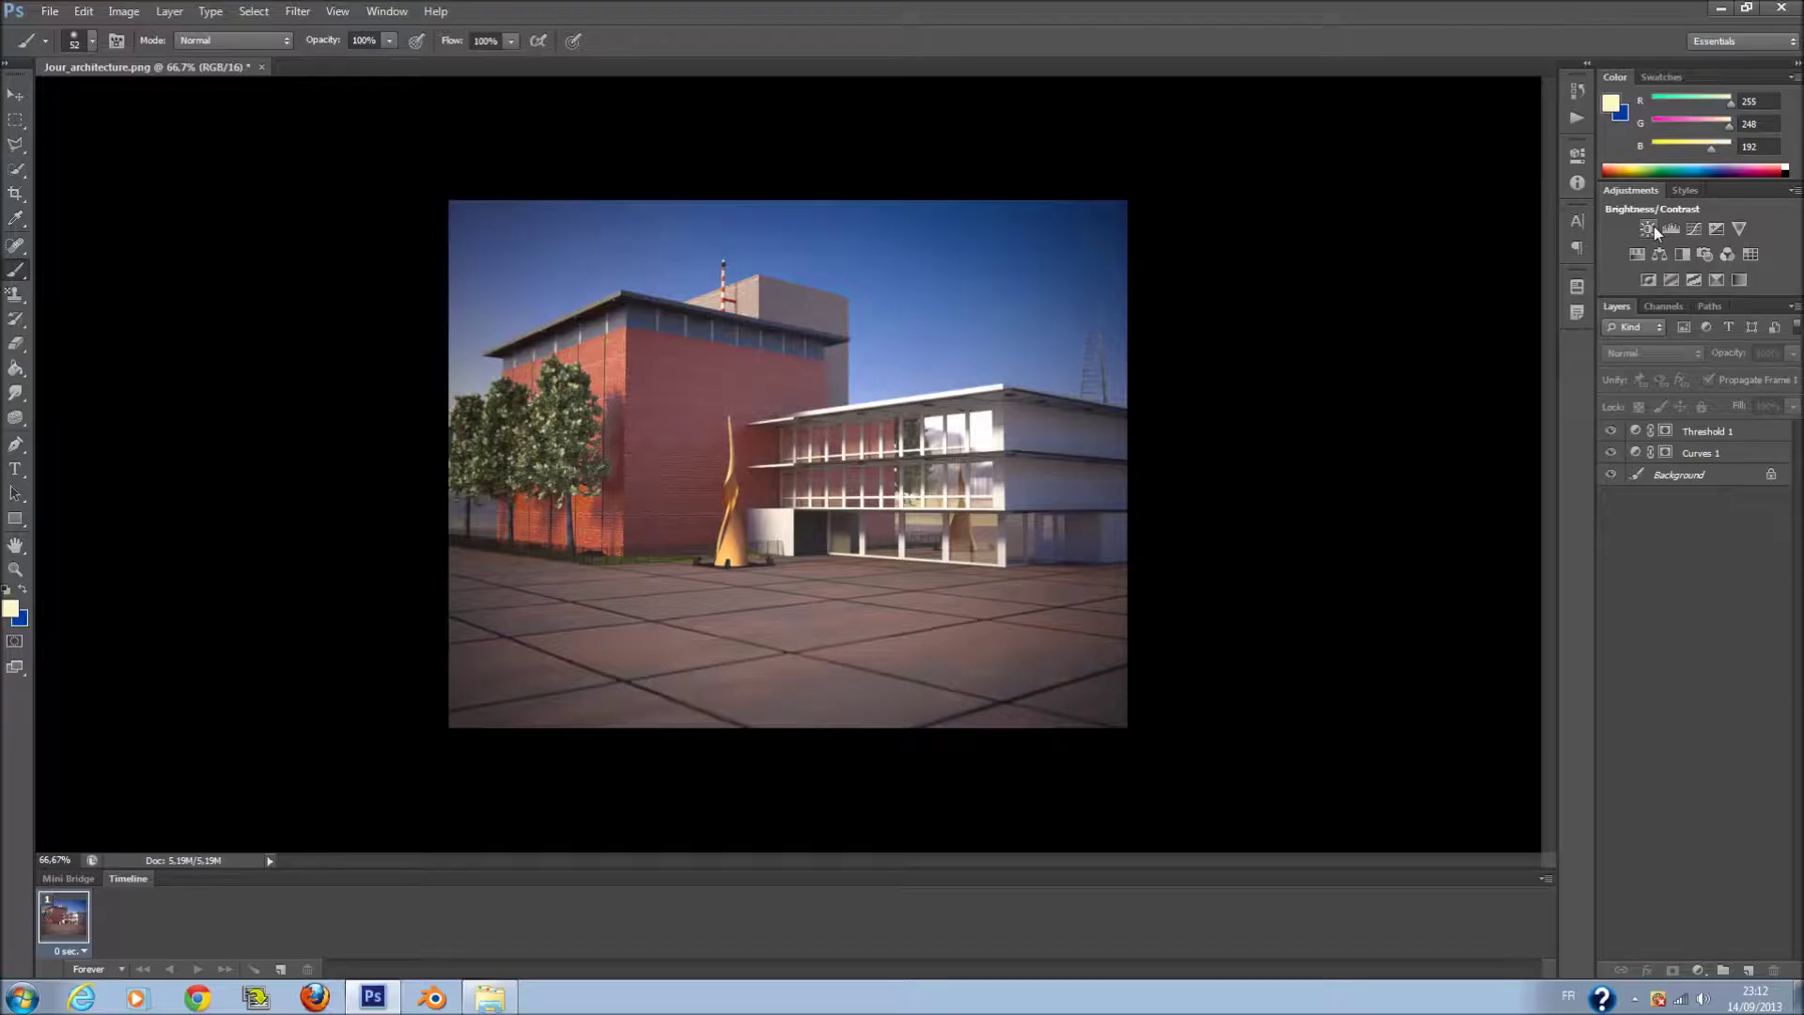
# - Add a Color Lookup layer and browse 3D LUTs like Bleach Bypass, Candlelight, FoggyNight and Crisp_Winter
pyautogui.click(1751, 254)
pyautogui.click(1472, 202)
pyautogui.scroll(5, 1472, 205)
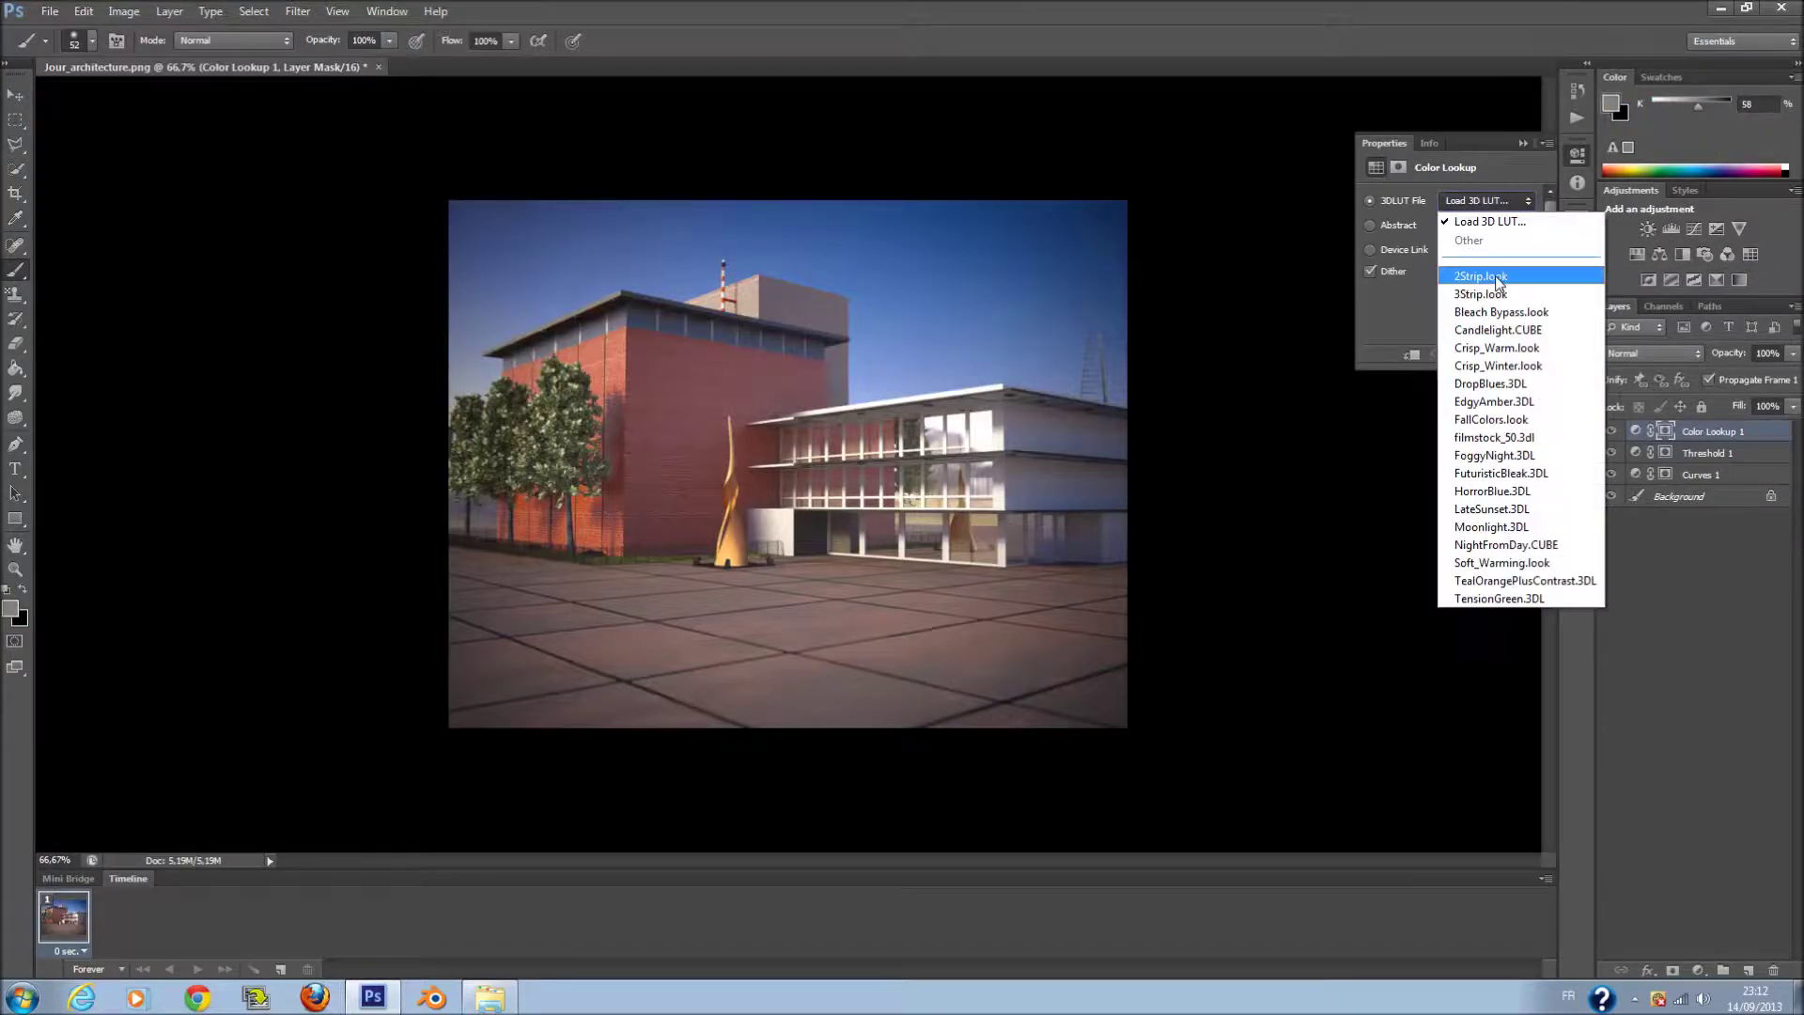
pyautogui.click(1484, 246)
pyautogui.press('Down')
pyautogui.press('Down')
pyautogui.press('Up')
pyautogui.press('Down')
pyautogui.press('Down')
pyautogui.press('Down')
pyautogui.press('Down')
pyautogui.press('Down')
pyautogui.press('Down')
pyautogui.press('Down')
pyautogui.press('Down')
pyautogui.press('Down')
pyautogui.press('Up')
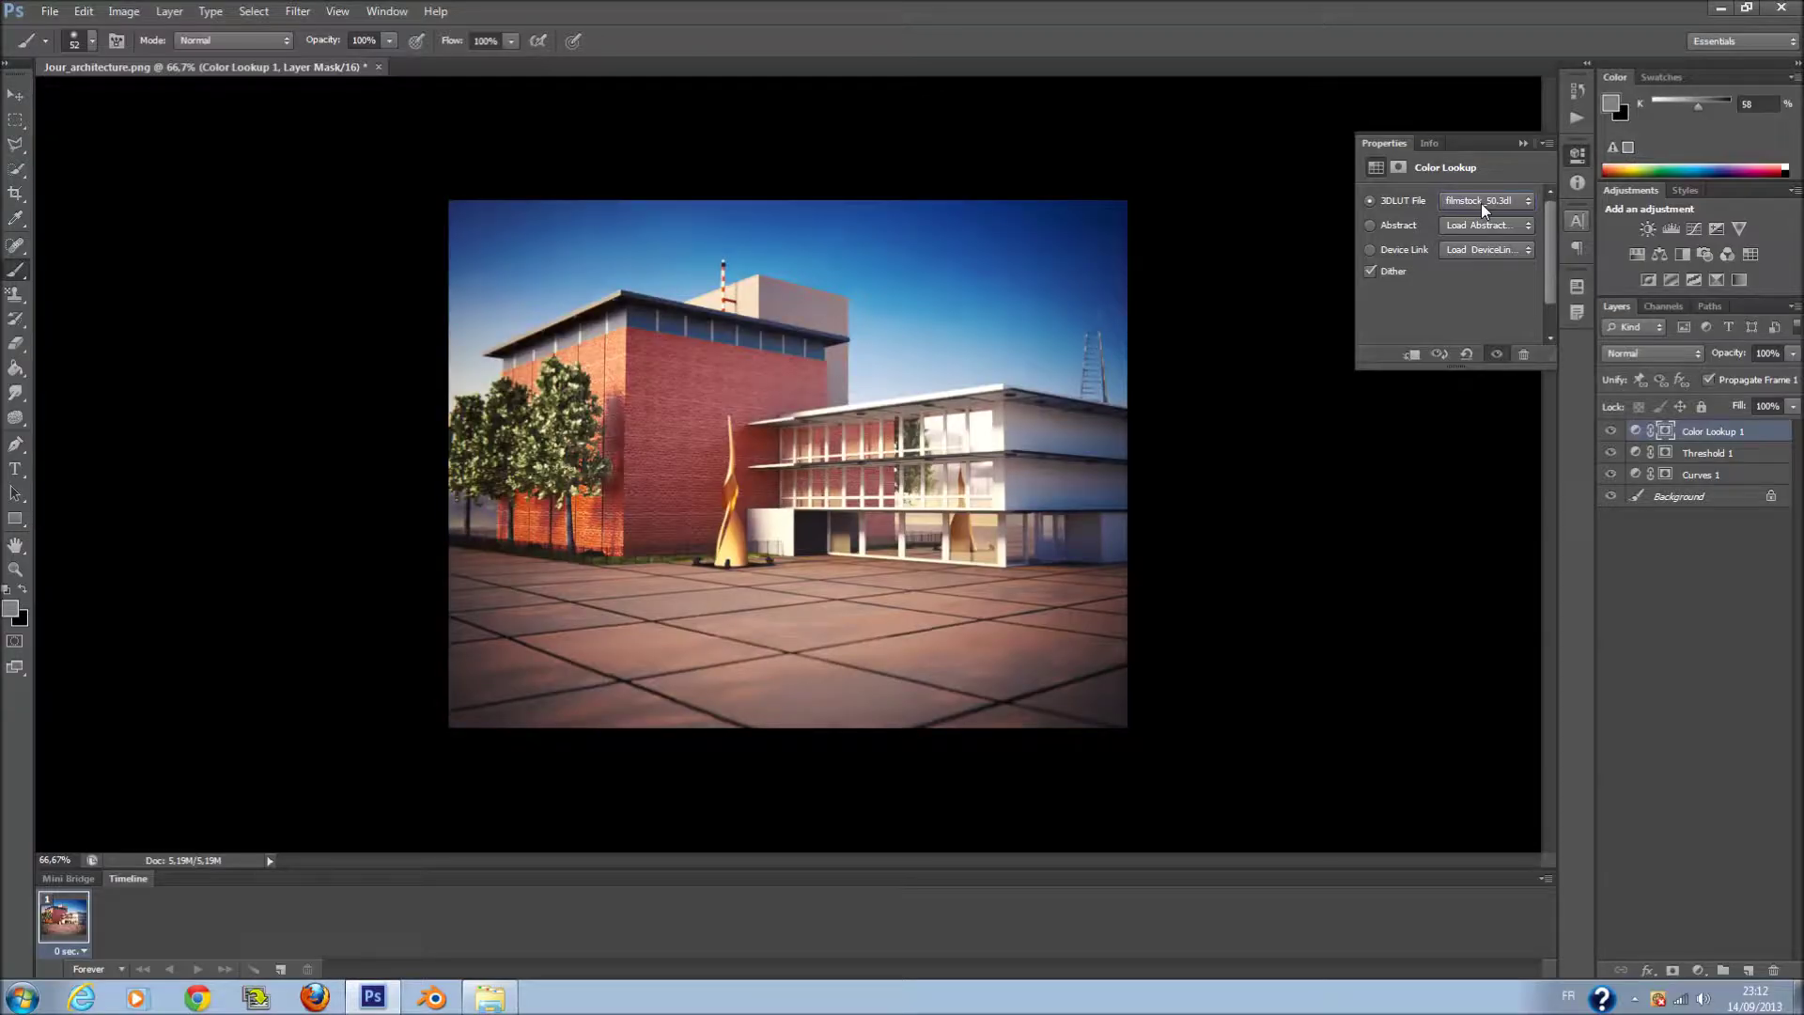
pyautogui.press('Down')
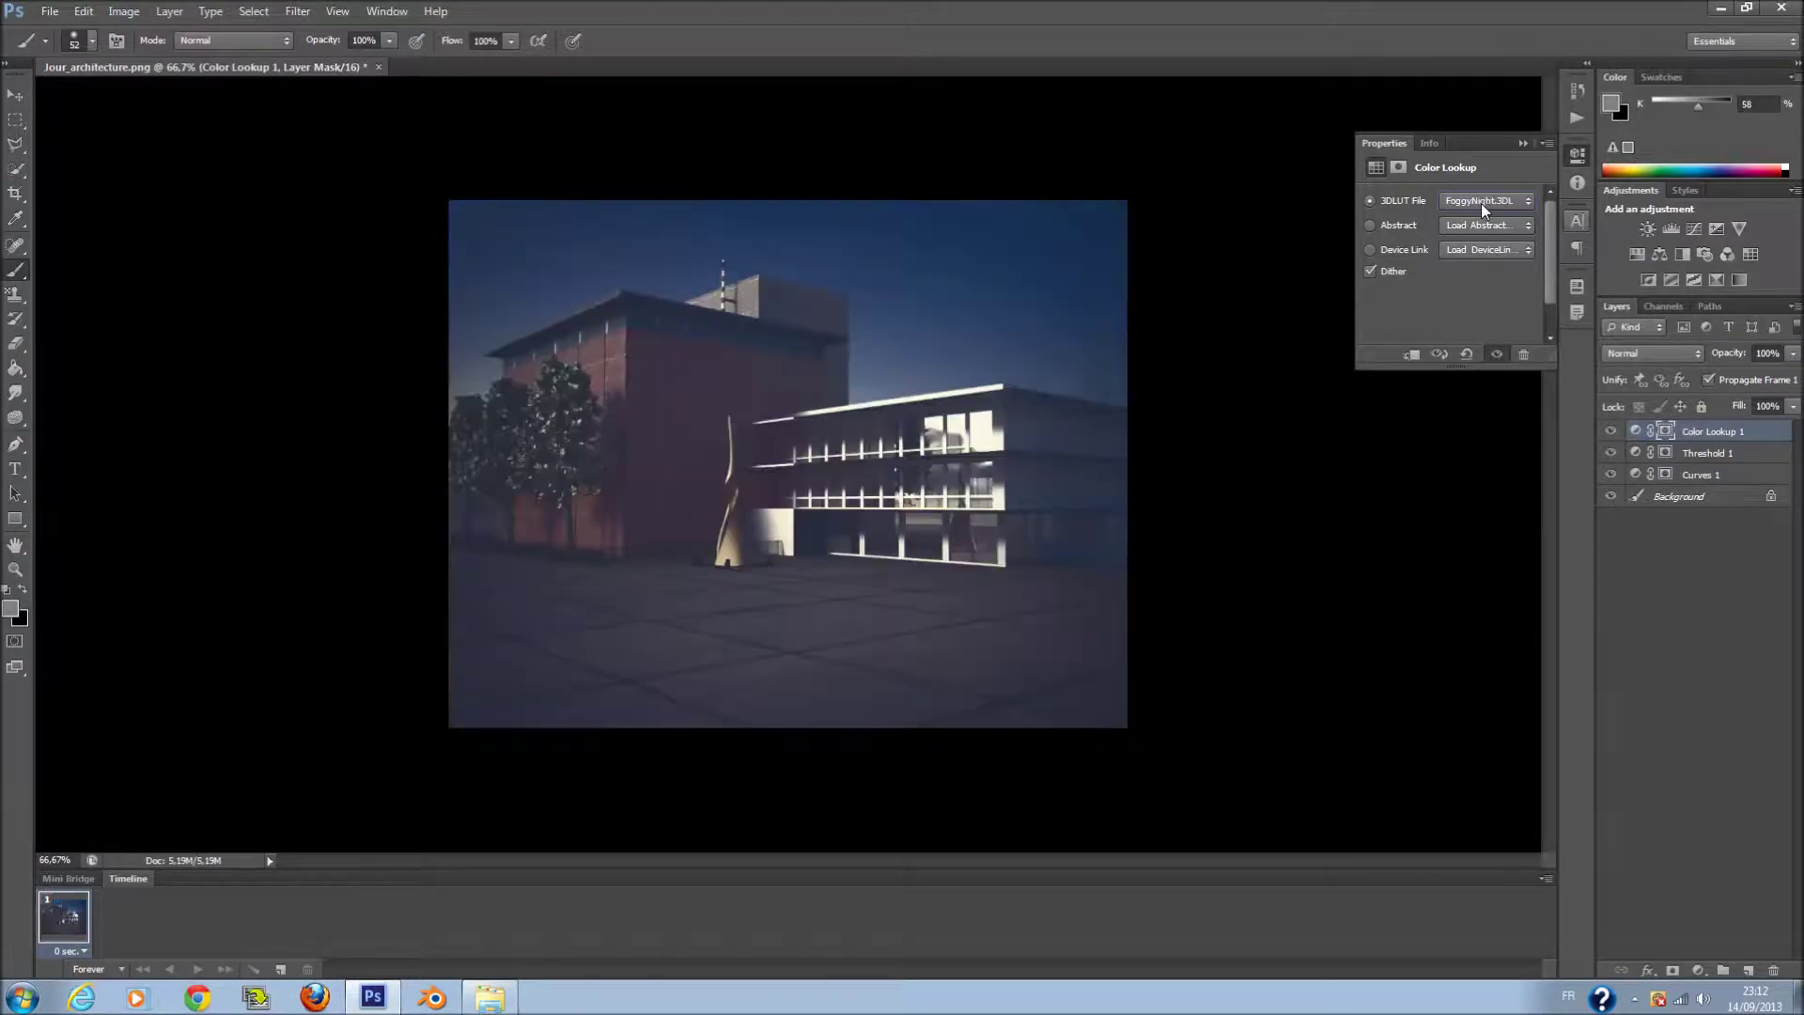
pyautogui.press('Up')
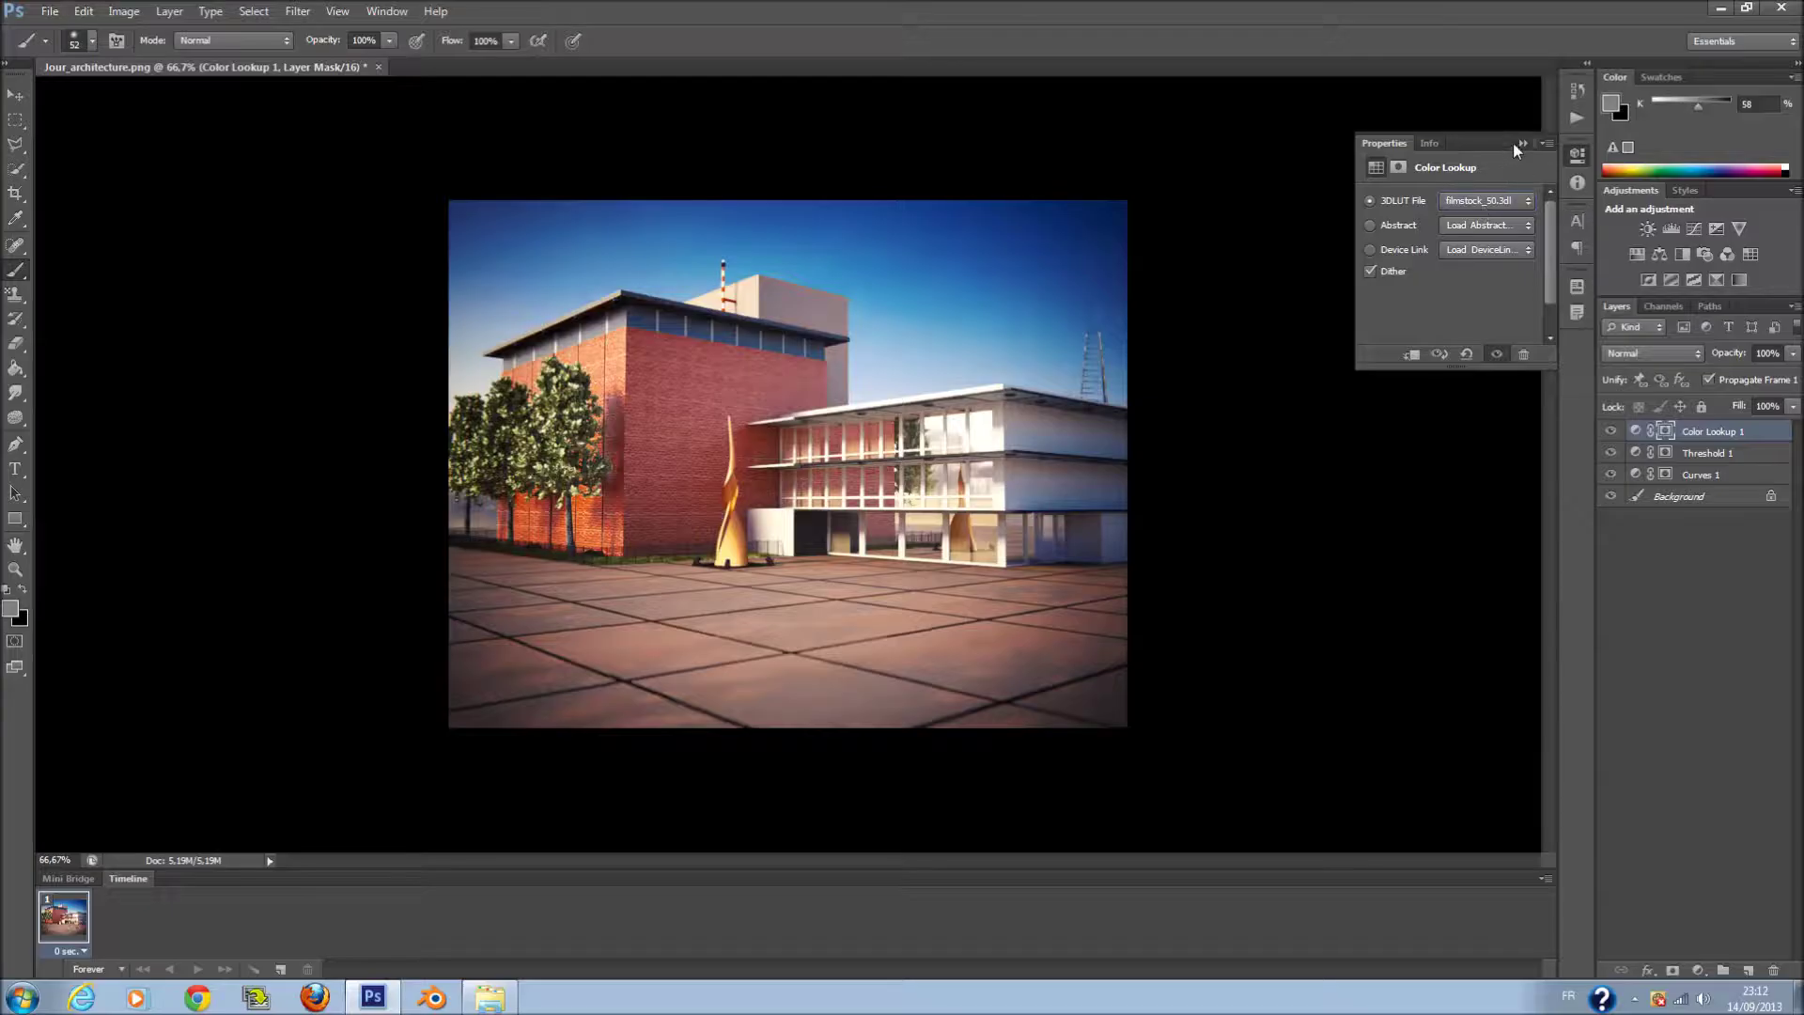
pyautogui.press('Down')
pyautogui.press('Down')
pyautogui.press('Down')
pyautogui.press('Down')
pyautogui.press('Down')
pyautogui.press('Down')
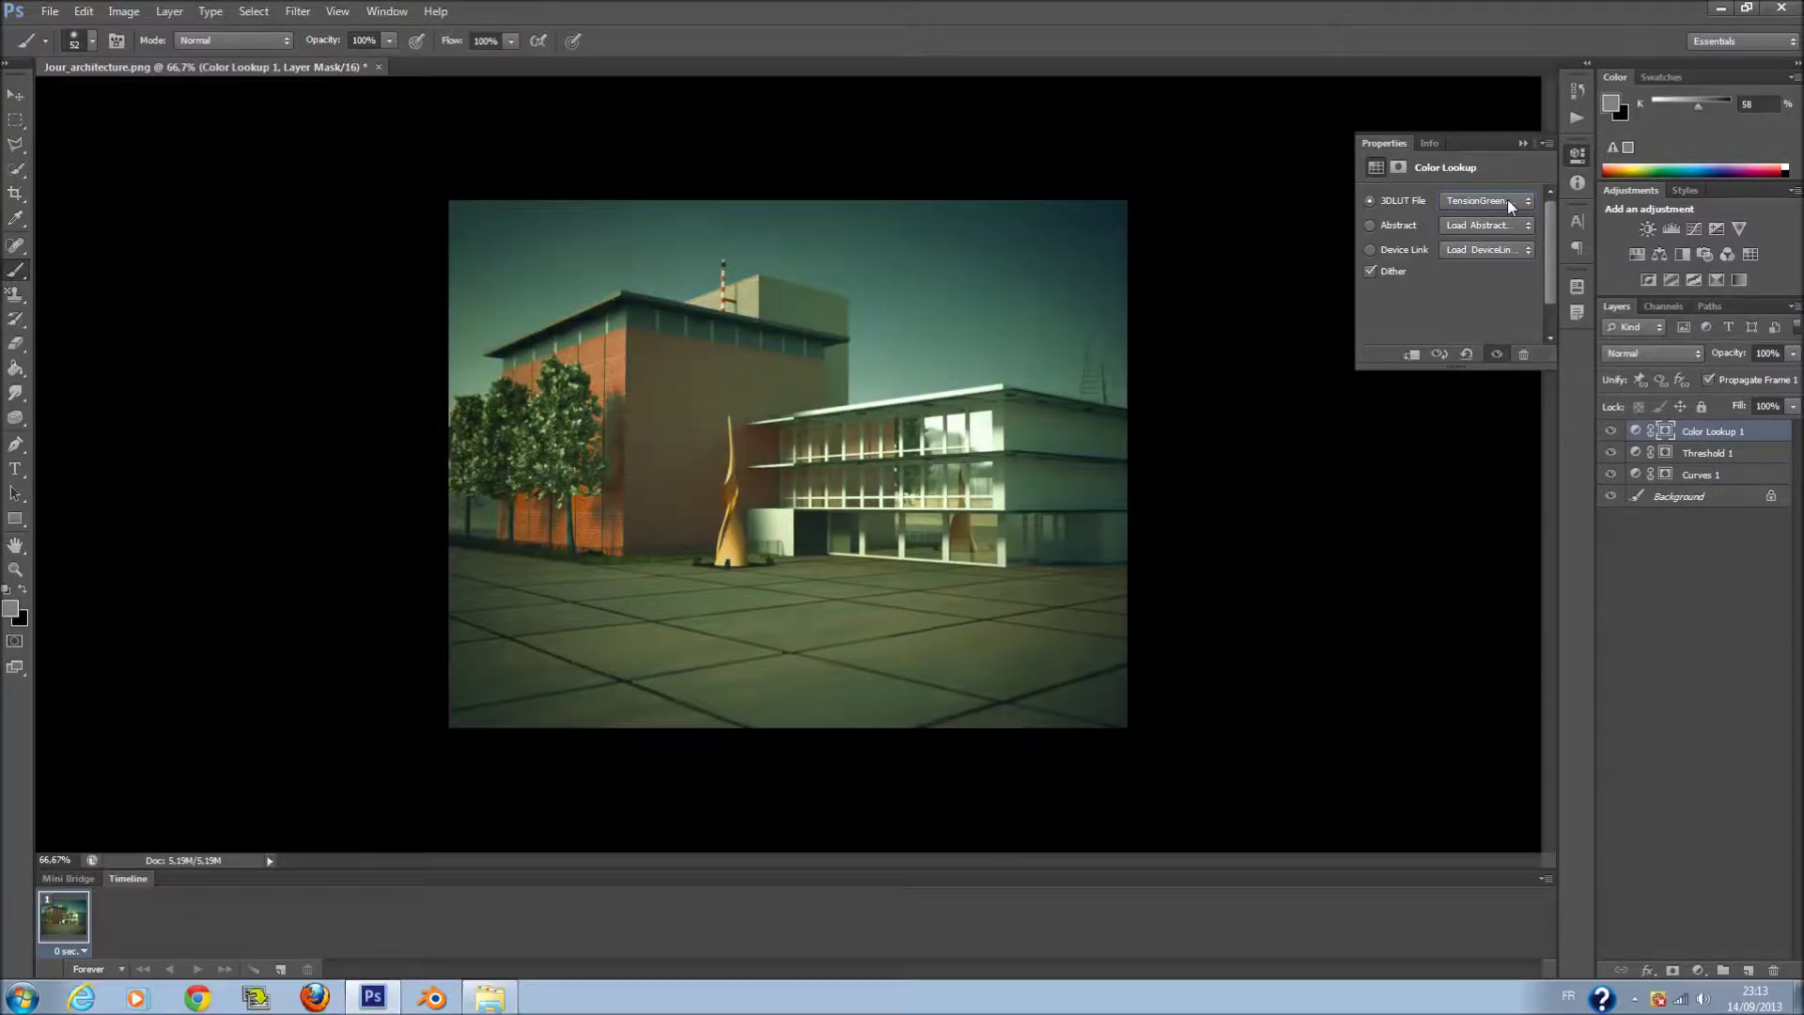
pyautogui.press('Up')
pyautogui.click(1507, 199)
pyautogui.click(1489, 344)
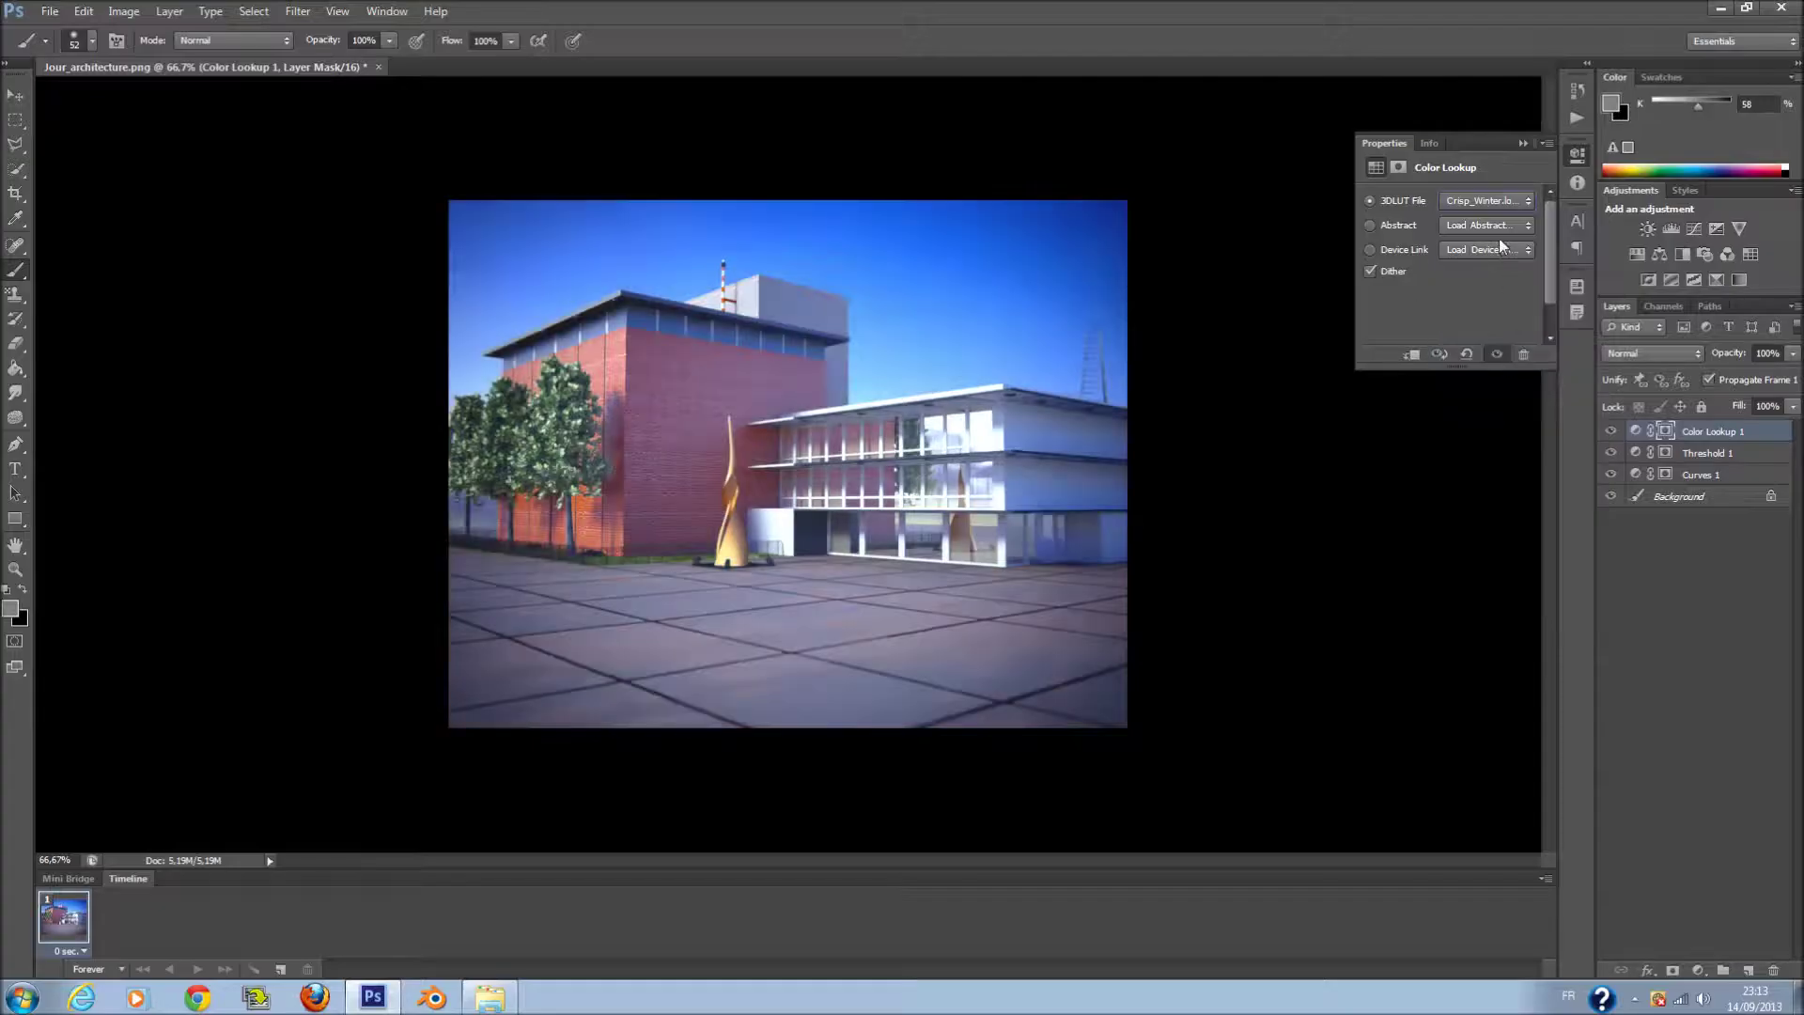
pyautogui.press('Down')
pyautogui.press('Down')
pyautogui.press('Down')
pyautogui.press('Down')
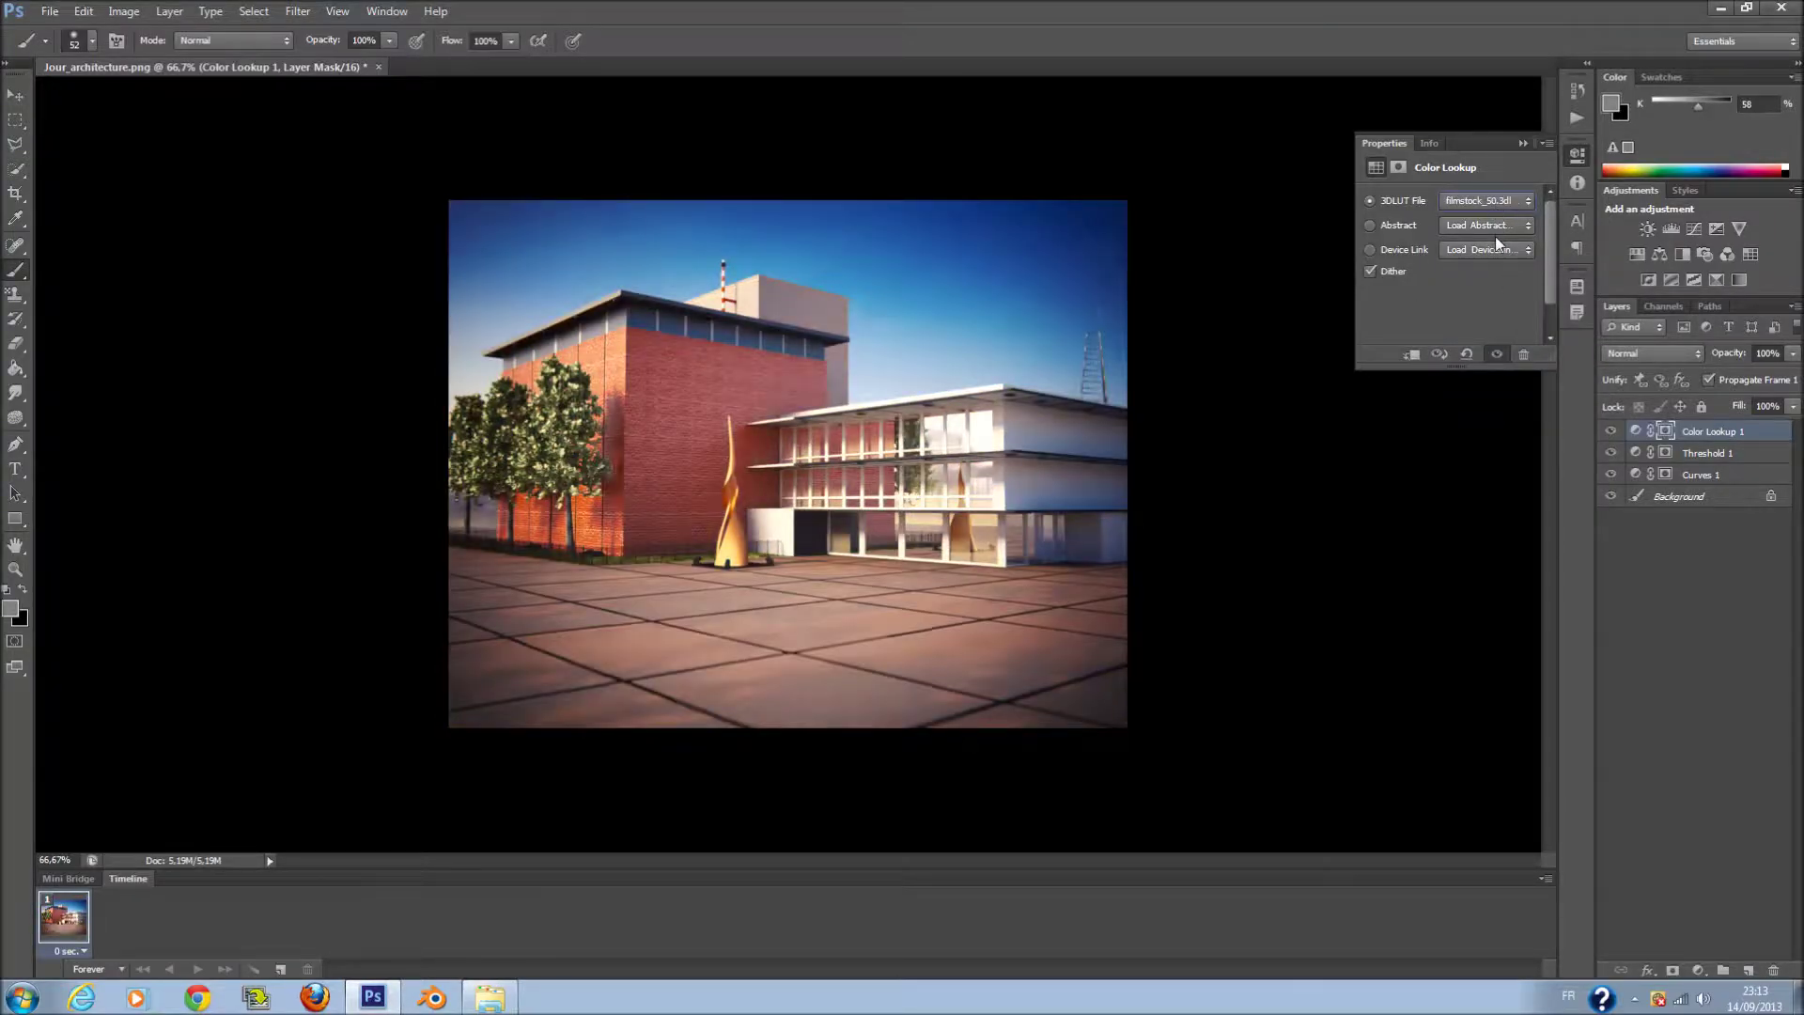
# - Try the Blacklight Poster, Gold-Crimson and Sienna-Blue abstract looks and the ColorNegative device link
pyautogui.click(1495, 230)
pyautogui.click(1496, 294)
pyautogui.press('Down')
pyautogui.press('Down')
pyautogui.press('Down')
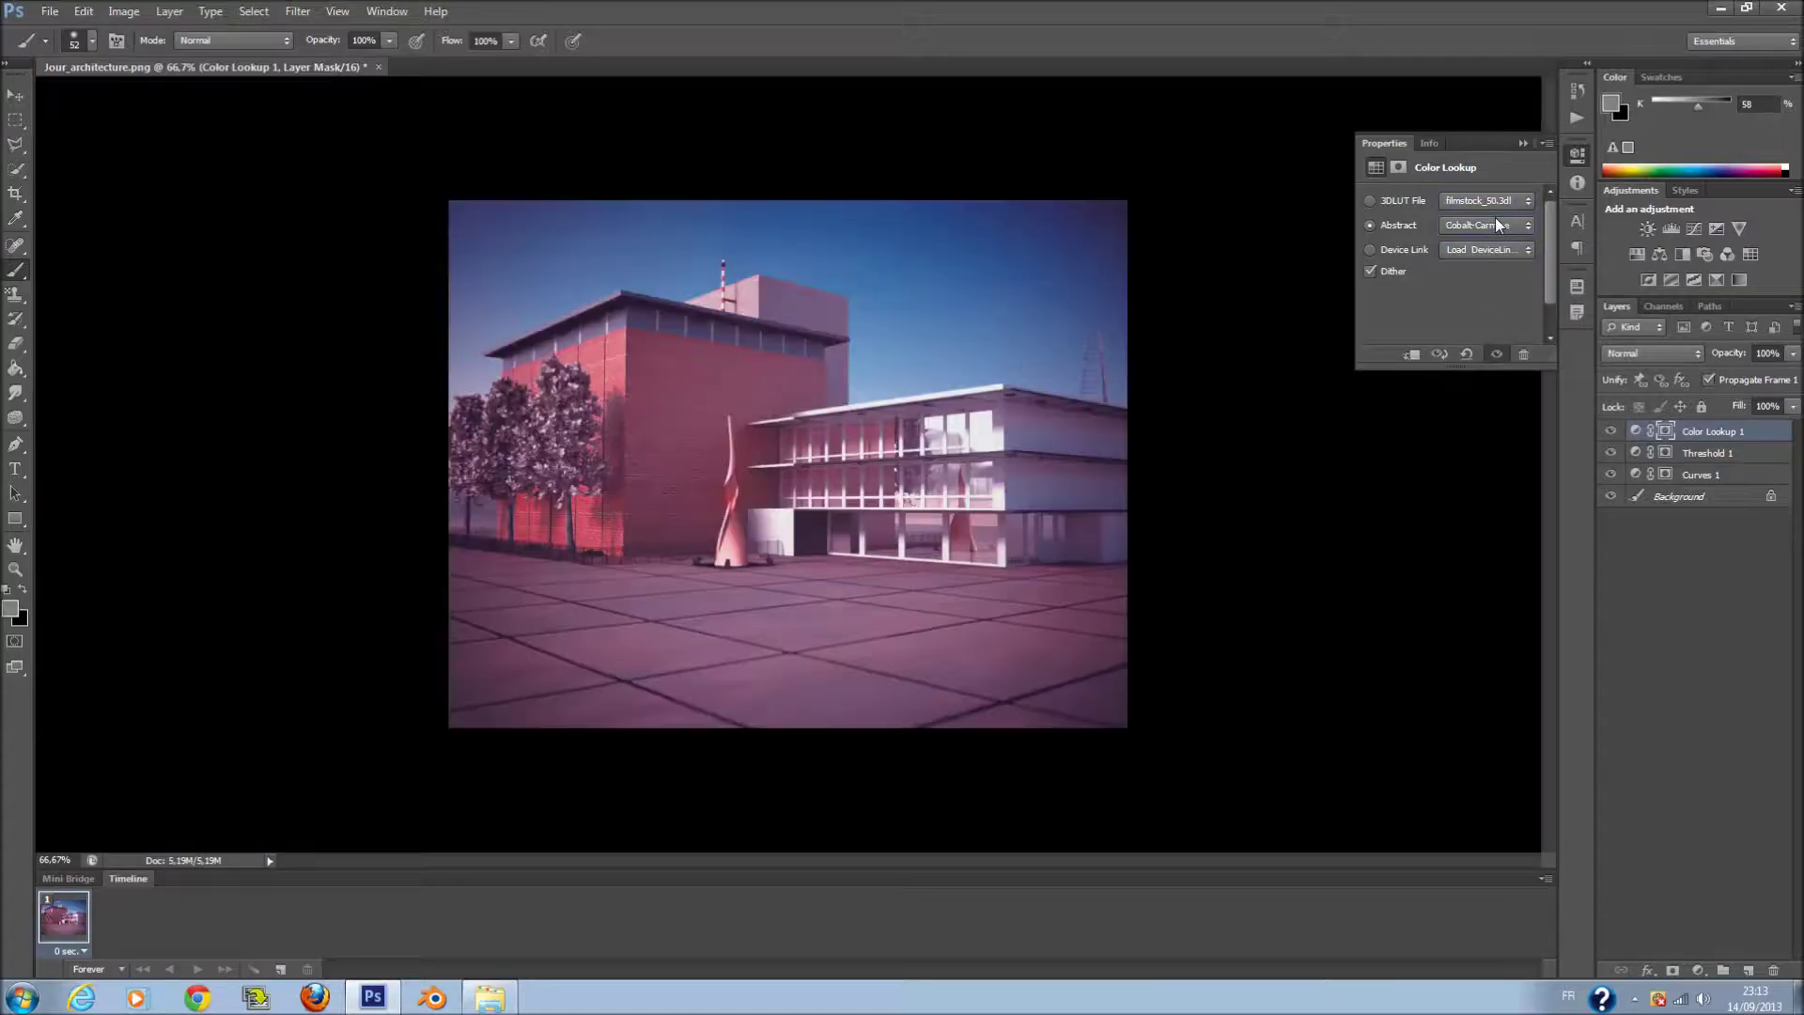
pyautogui.press('Down')
pyautogui.press('Down')
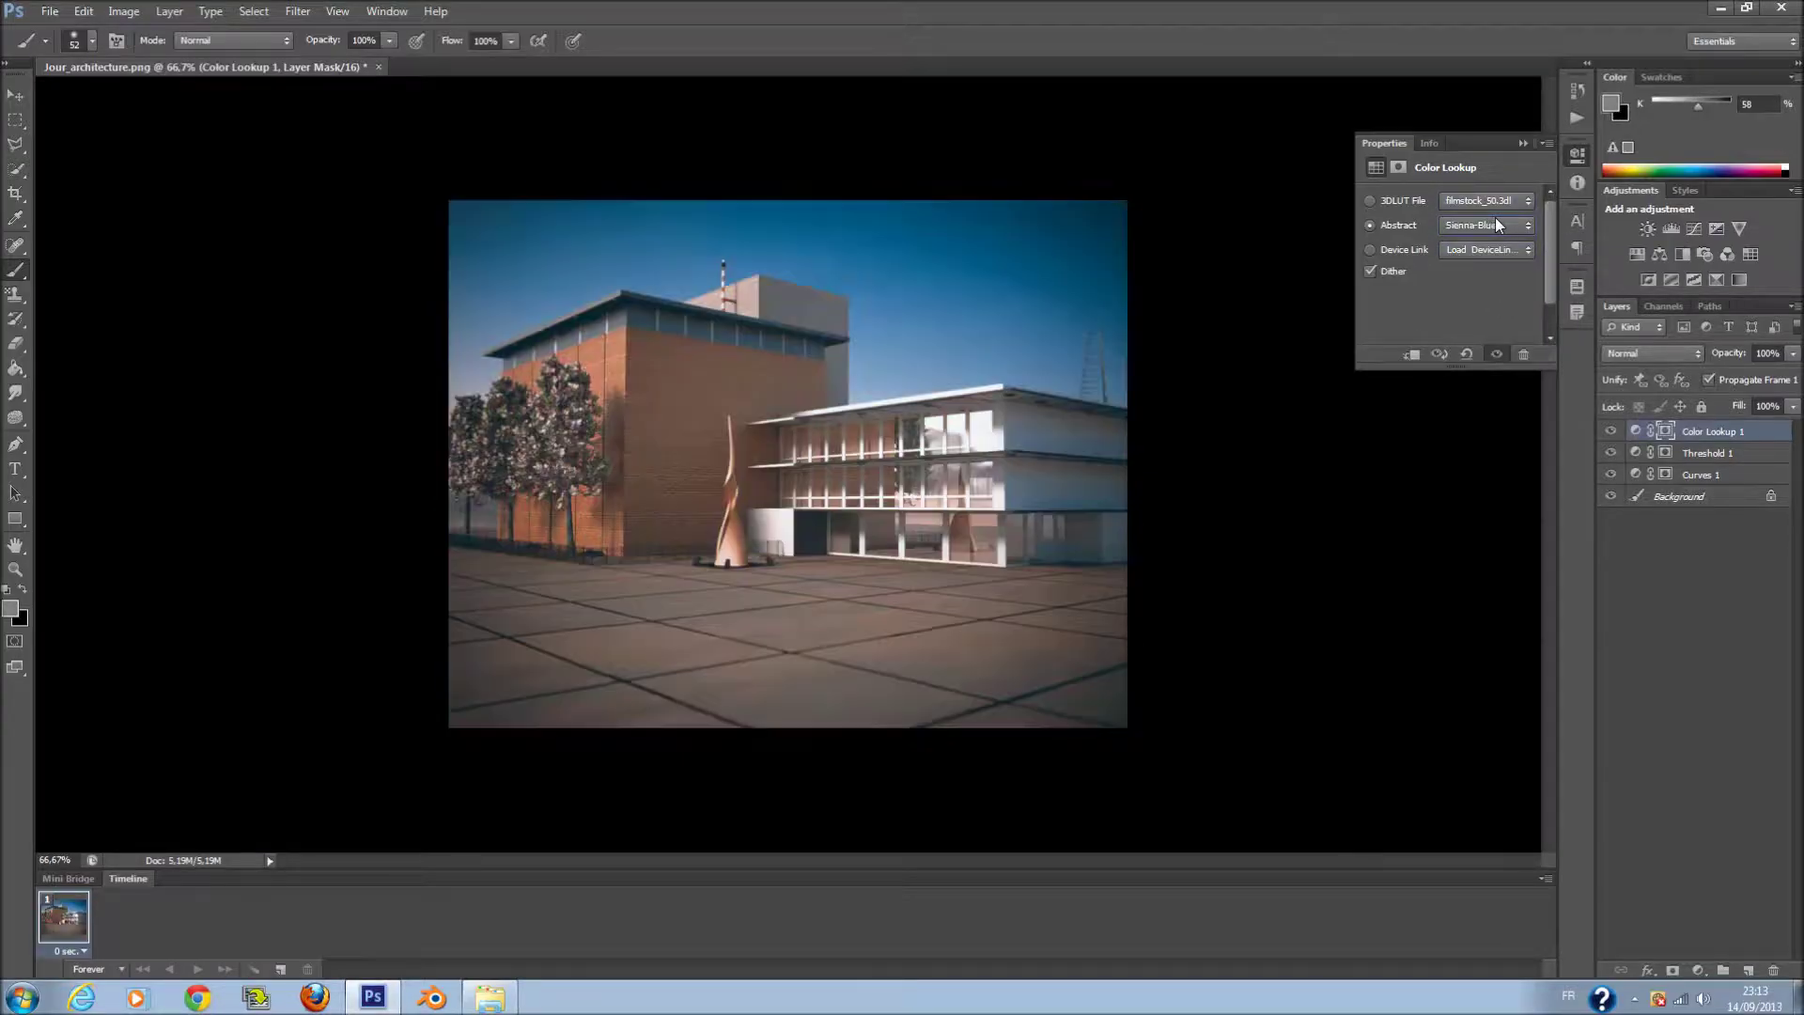
pyautogui.click(1496, 250)
pyautogui.click(1496, 293)
pyautogui.press('Down')
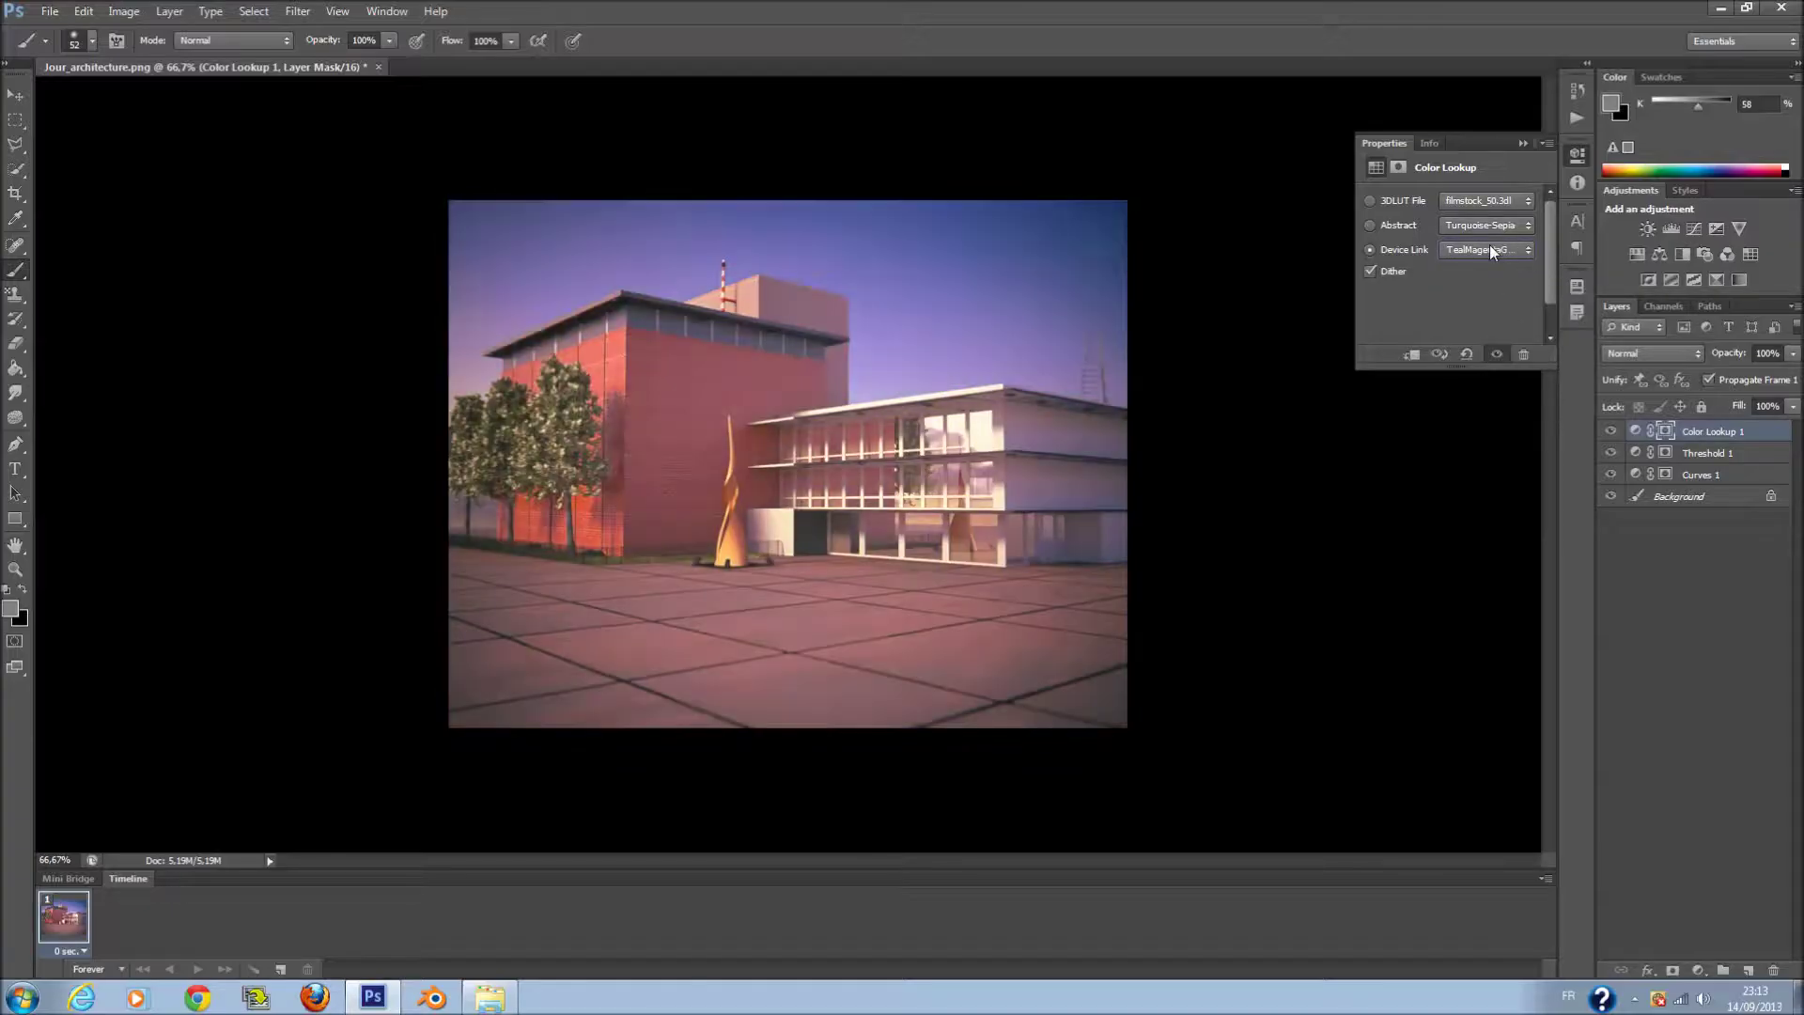
# - Preview DropBlues.3DL, then settle on the filmstock_50.3dl LUT
pyautogui.click(1488, 200)
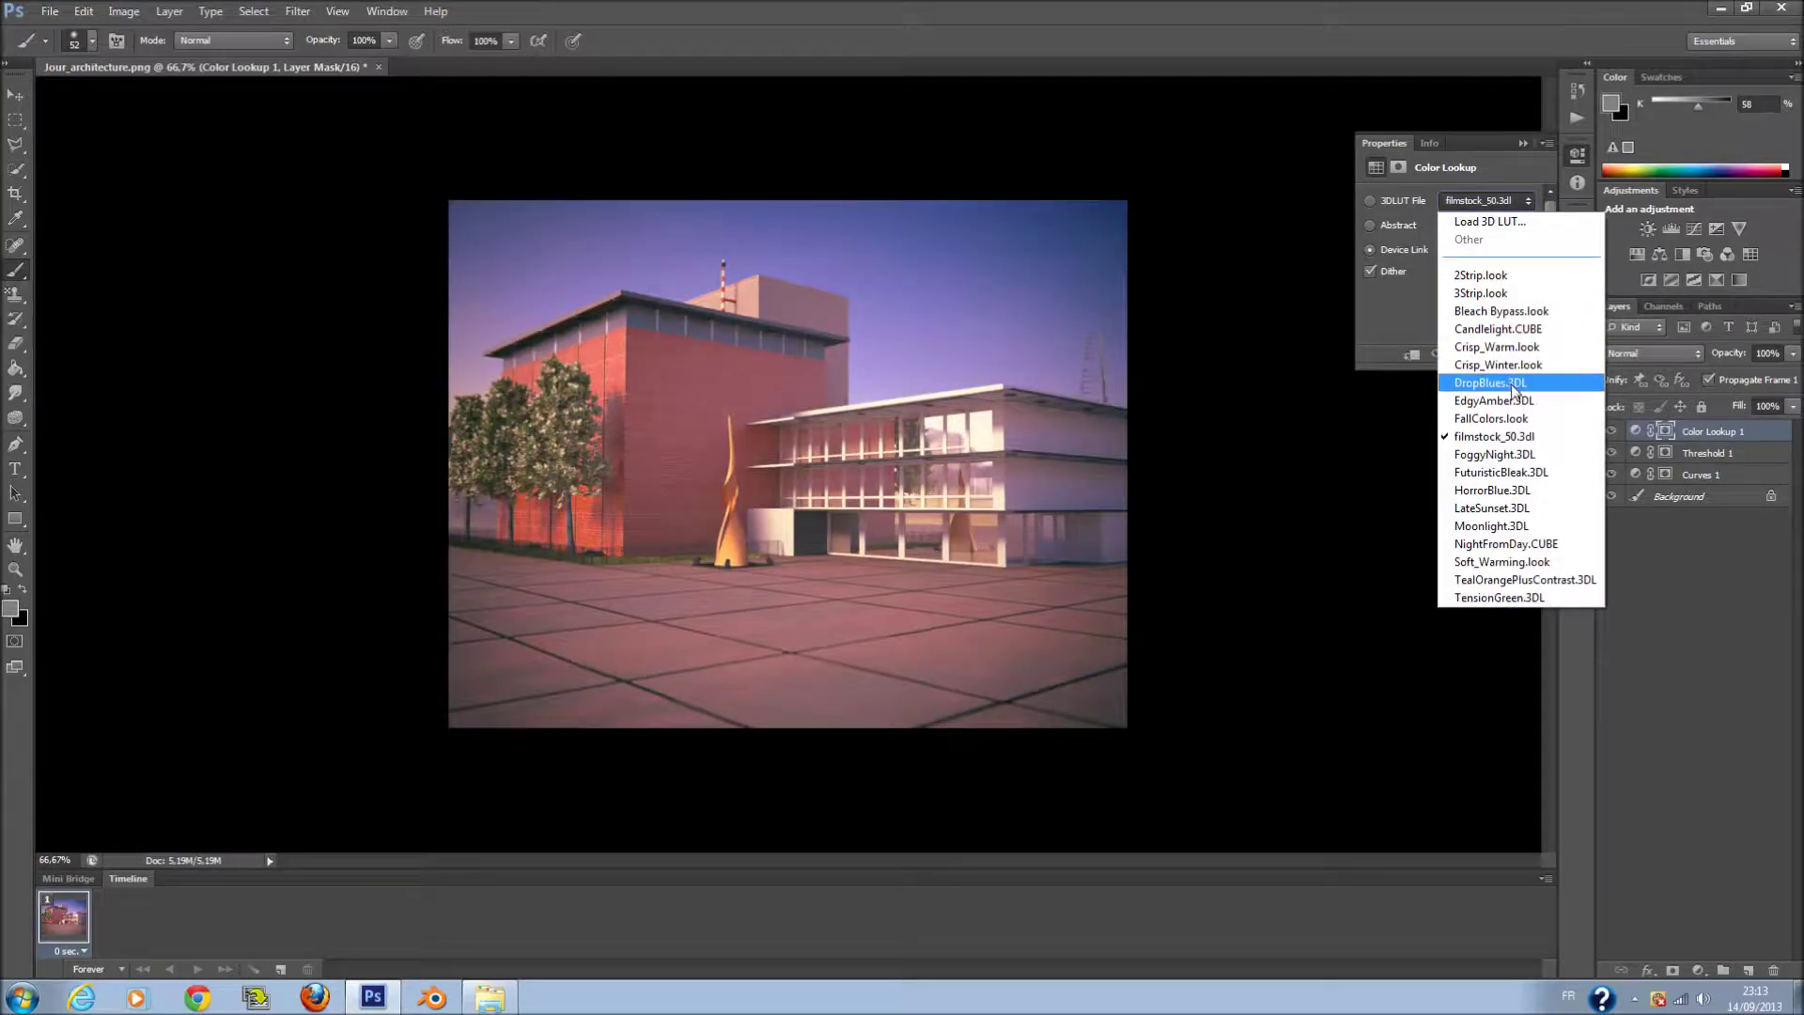
pyautogui.click(1511, 375)
pyautogui.press('Down')
pyautogui.press('Down')
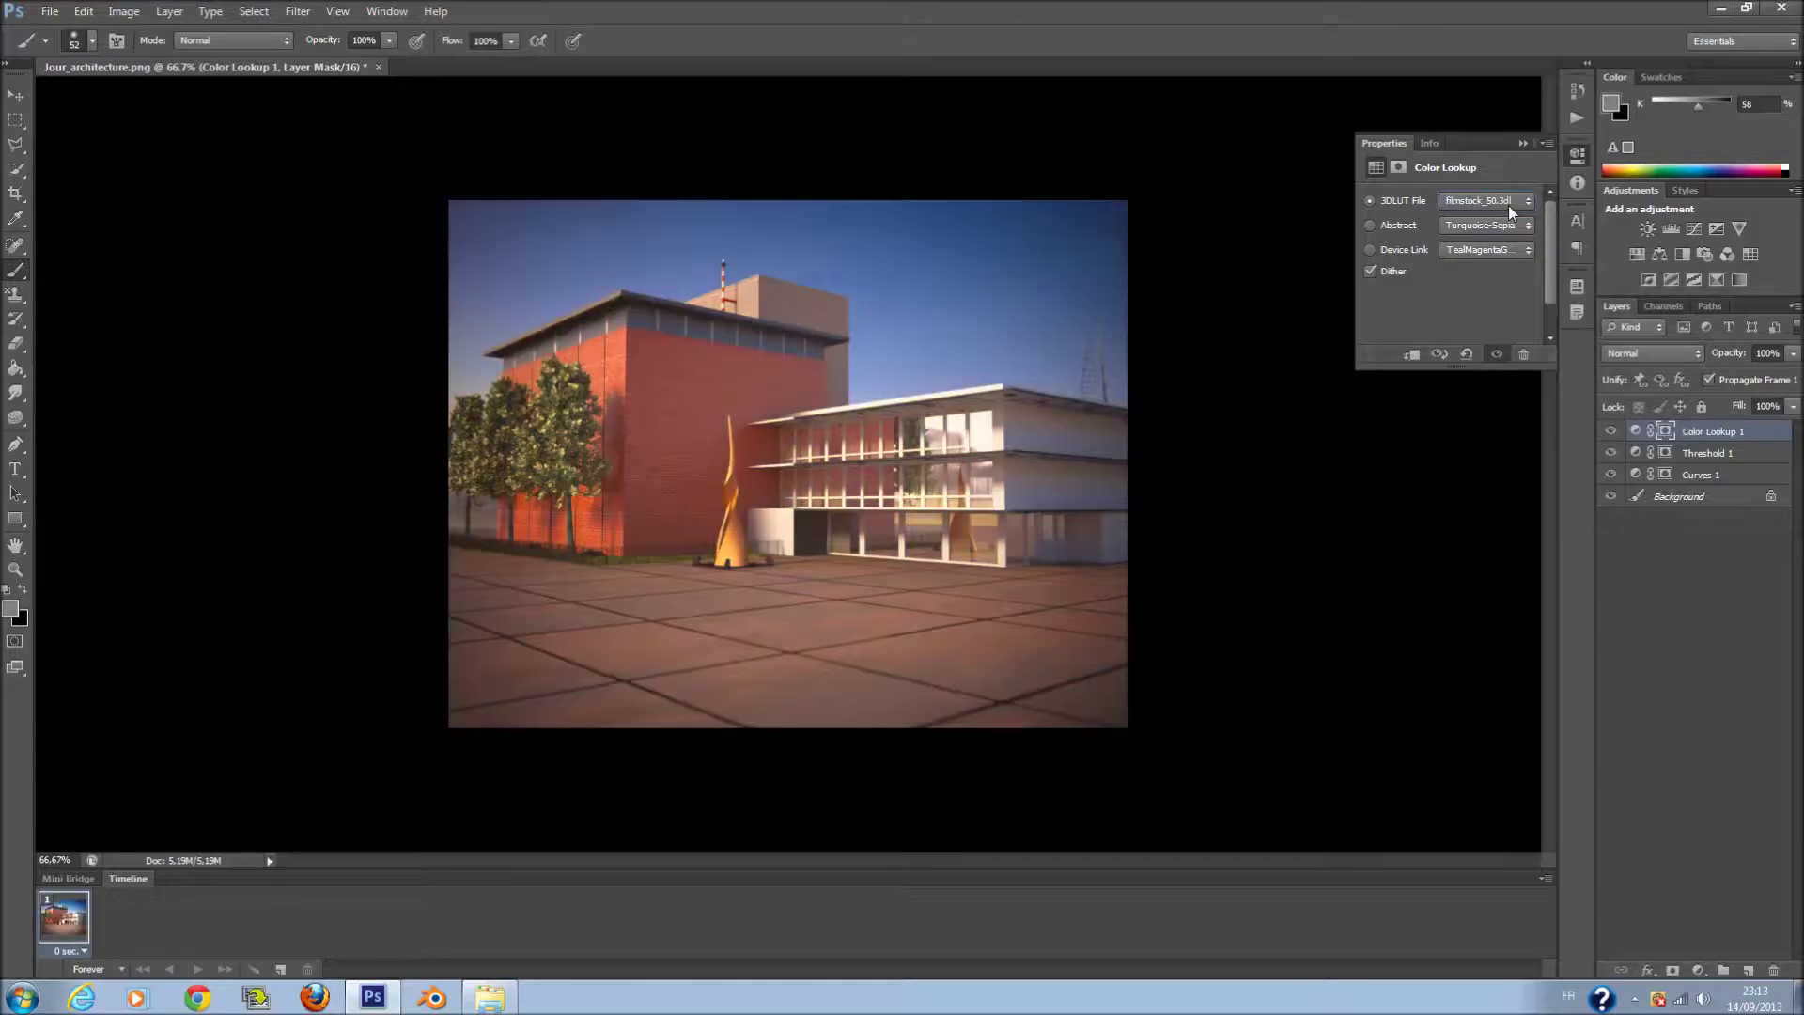
pyautogui.press('Down')
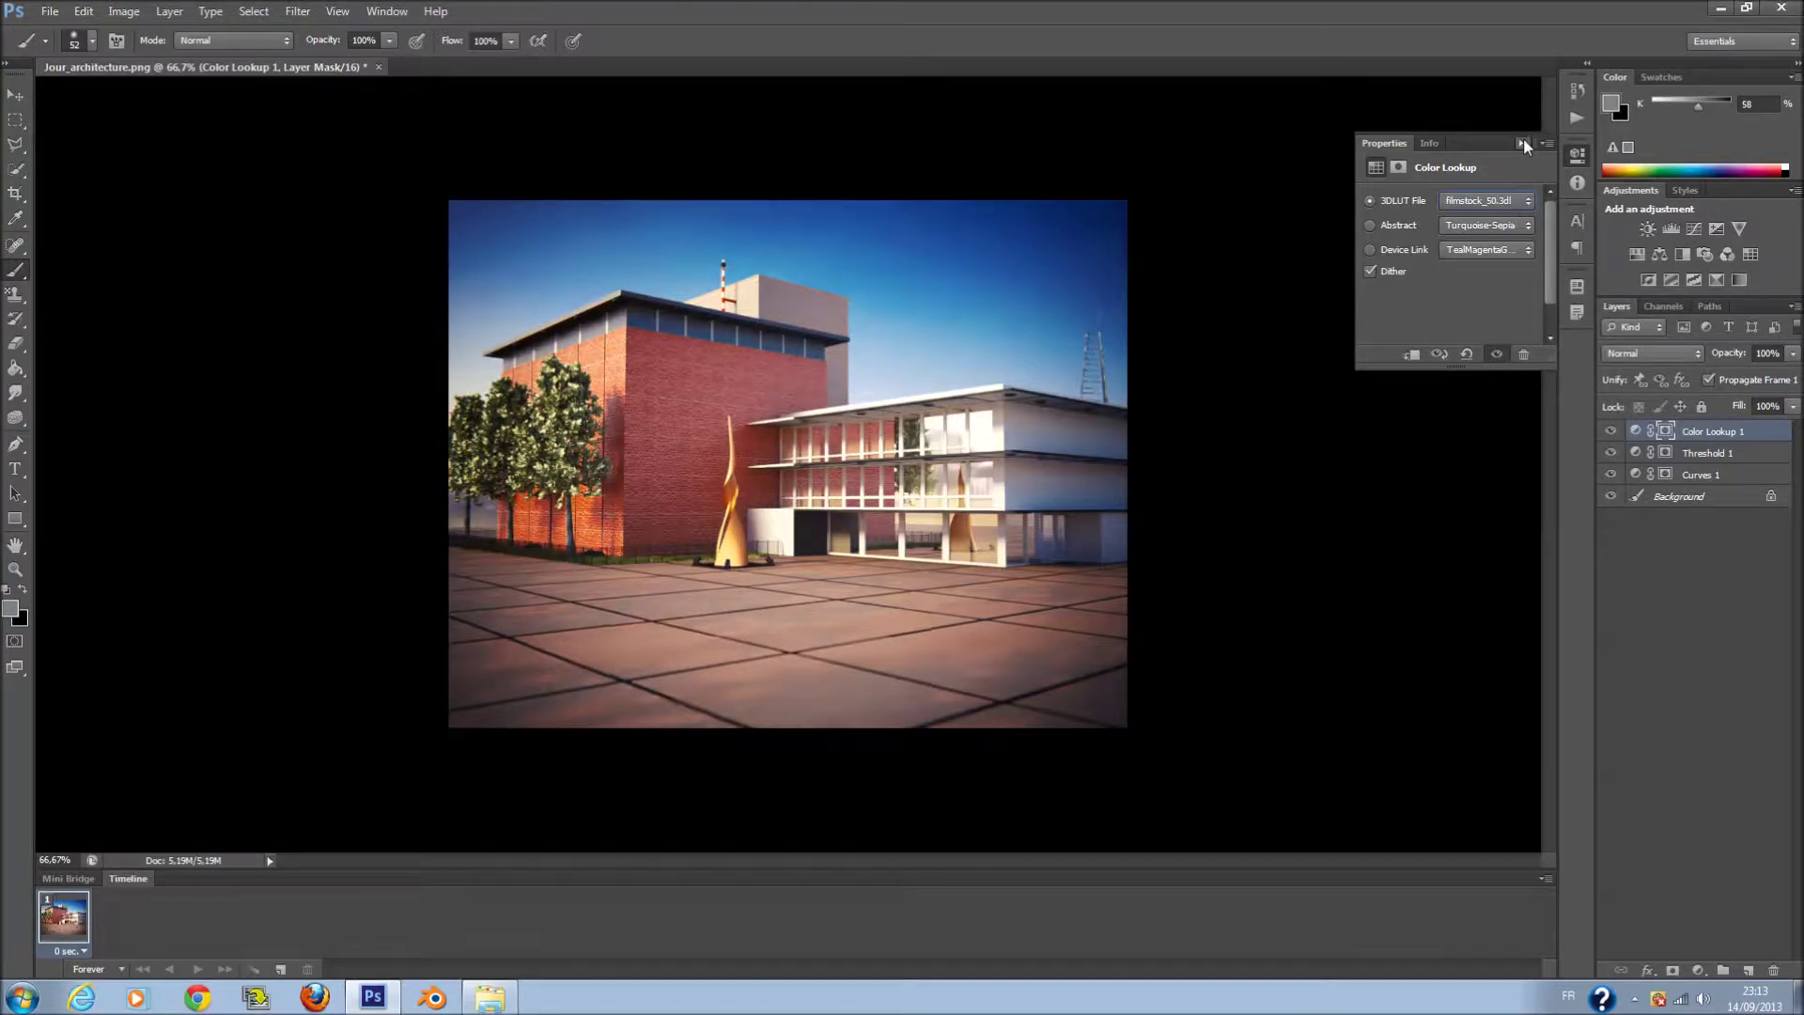
pyautogui.click(1523, 142)
# - Test Multiply, Color Dodge and other blend modes, then lower the Color Lookup fill to about 40%
pyautogui.click(1661, 348)
pyautogui.press('Down')
pyautogui.press('Down')
pyautogui.press('Down')
pyautogui.press('Return')
pyautogui.press('Down')
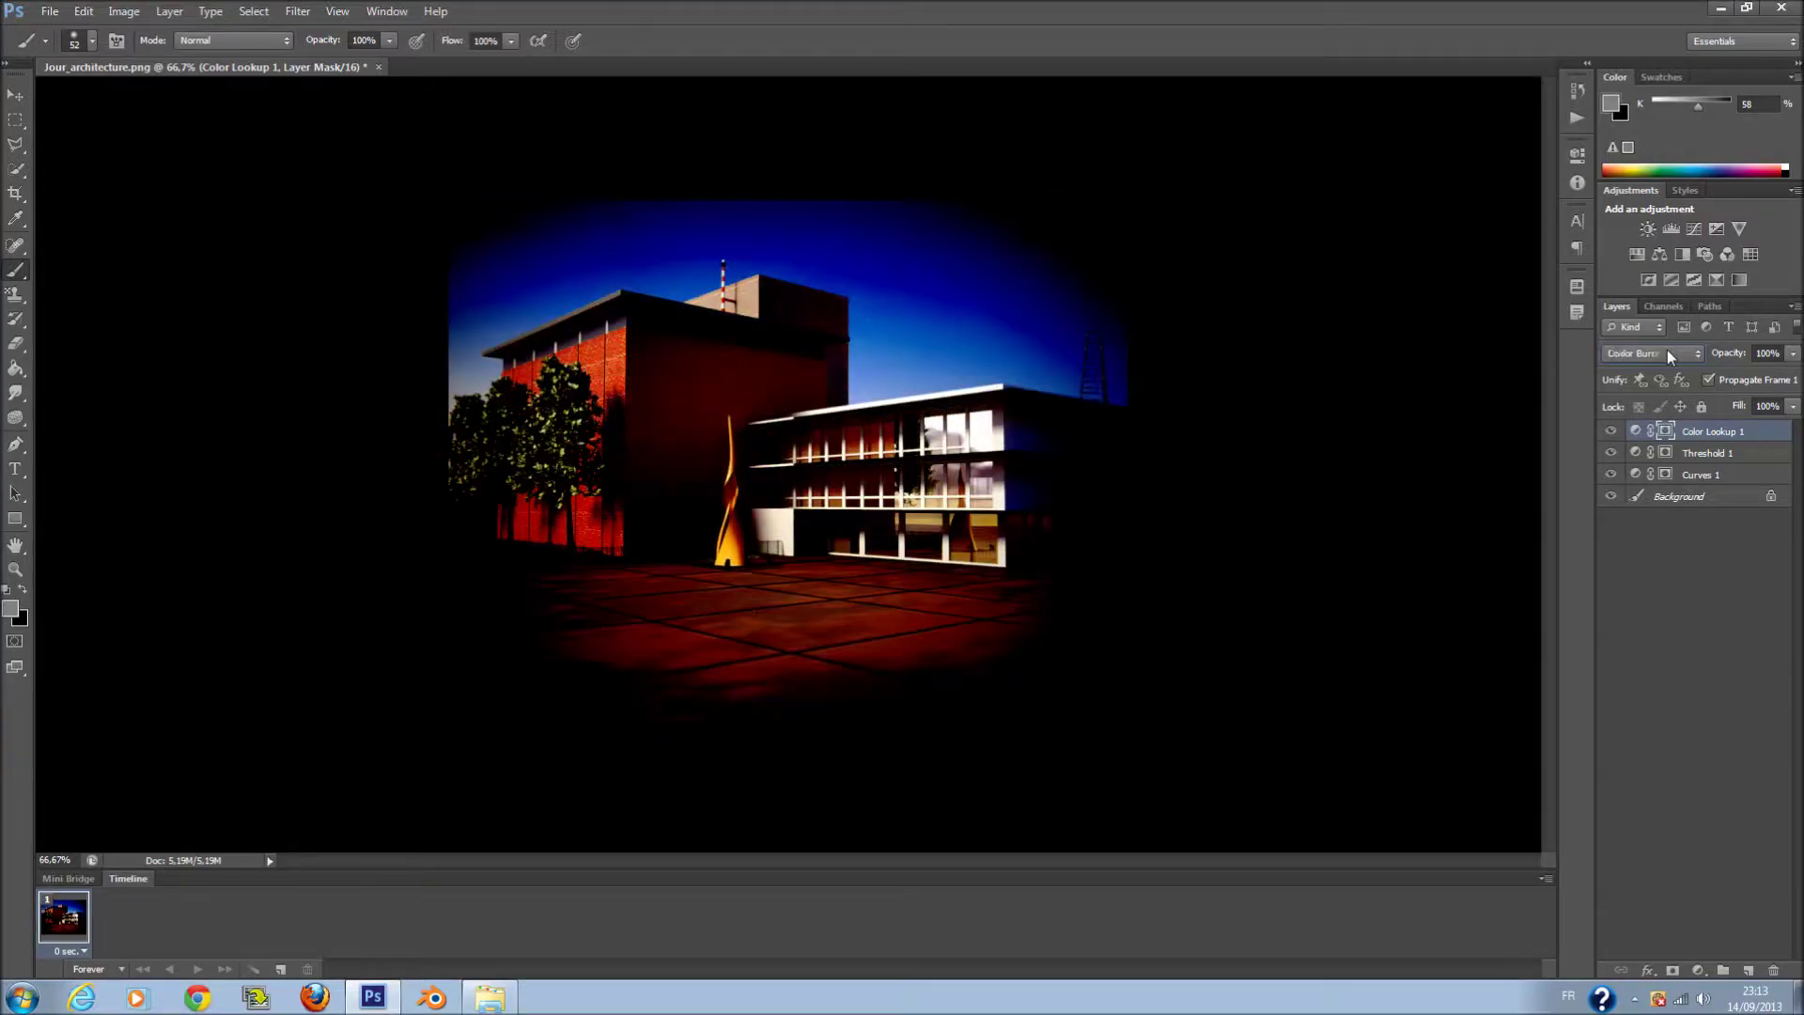
pyautogui.press('Down')
pyautogui.press('Down')
pyautogui.press('Down')
pyautogui.press('Down')
pyautogui.press('Down')
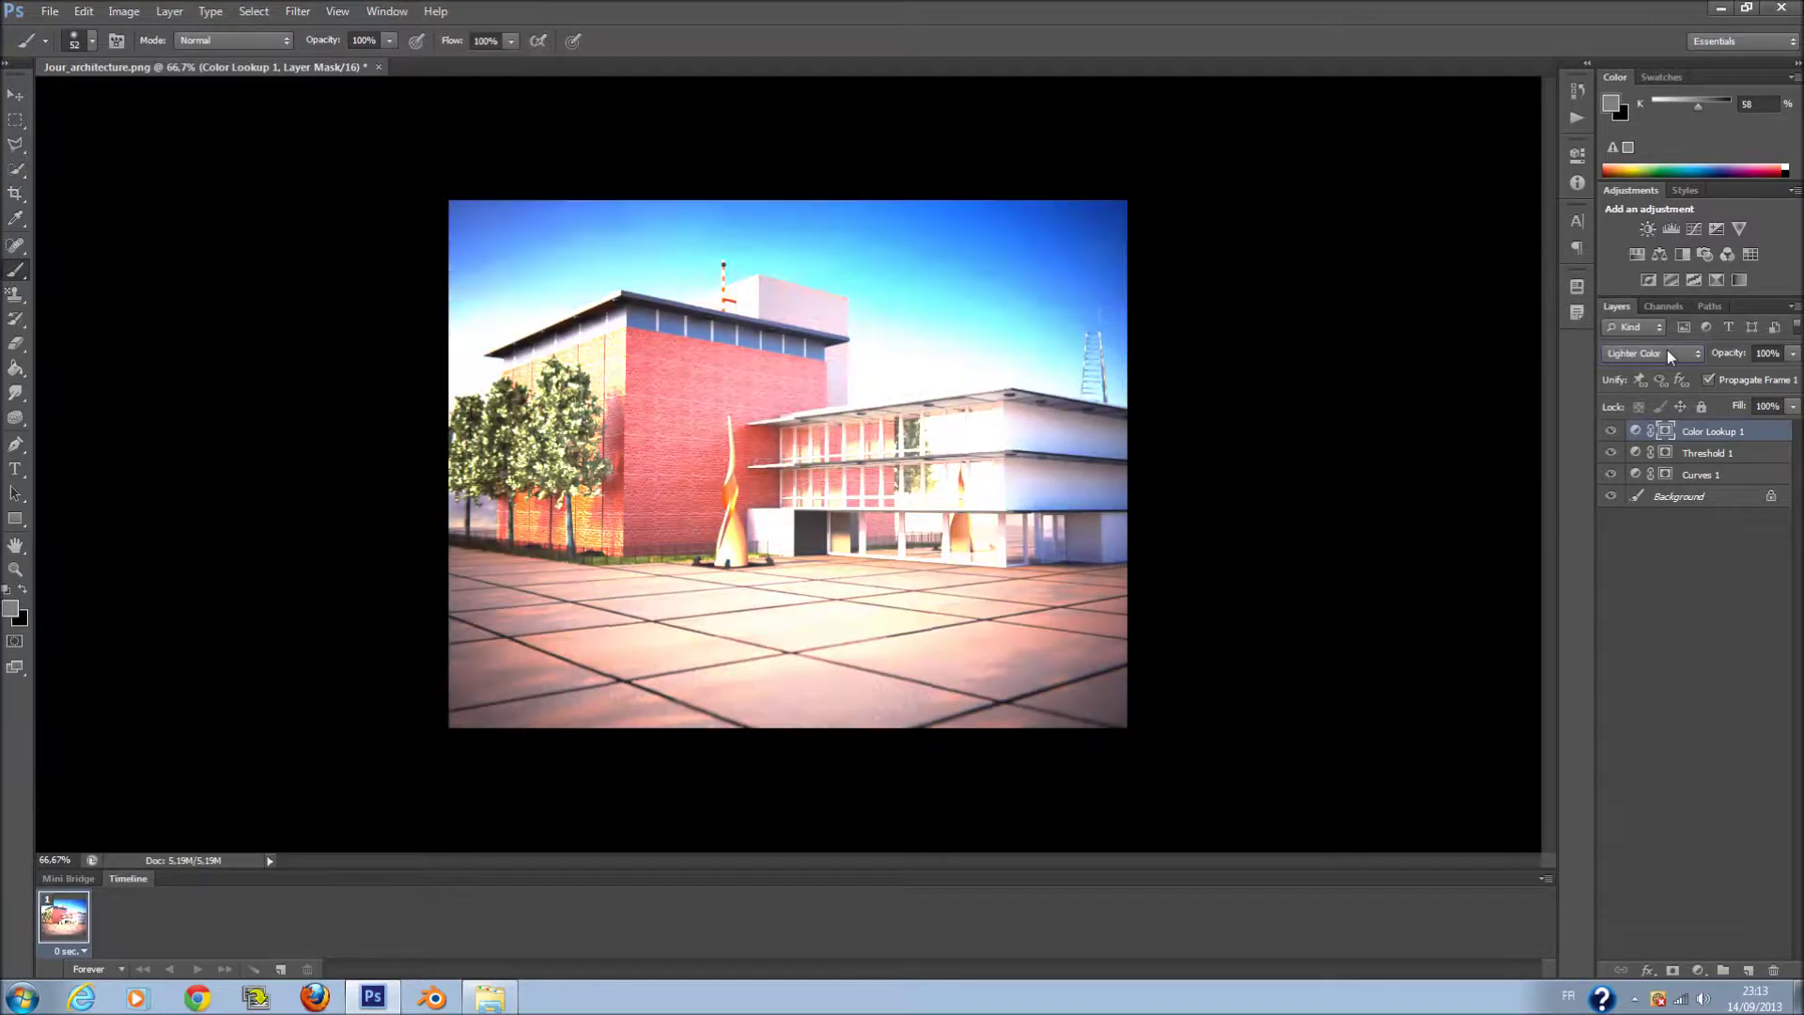
pyautogui.press('Down')
pyautogui.press('Down')
pyautogui.press('Down')
pyautogui.press('Down')
pyautogui.press('Down')
pyautogui.press('Down')
pyautogui.press('Down')
pyautogui.press('Down')
pyautogui.press('Down')
pyautogui.press('Down')
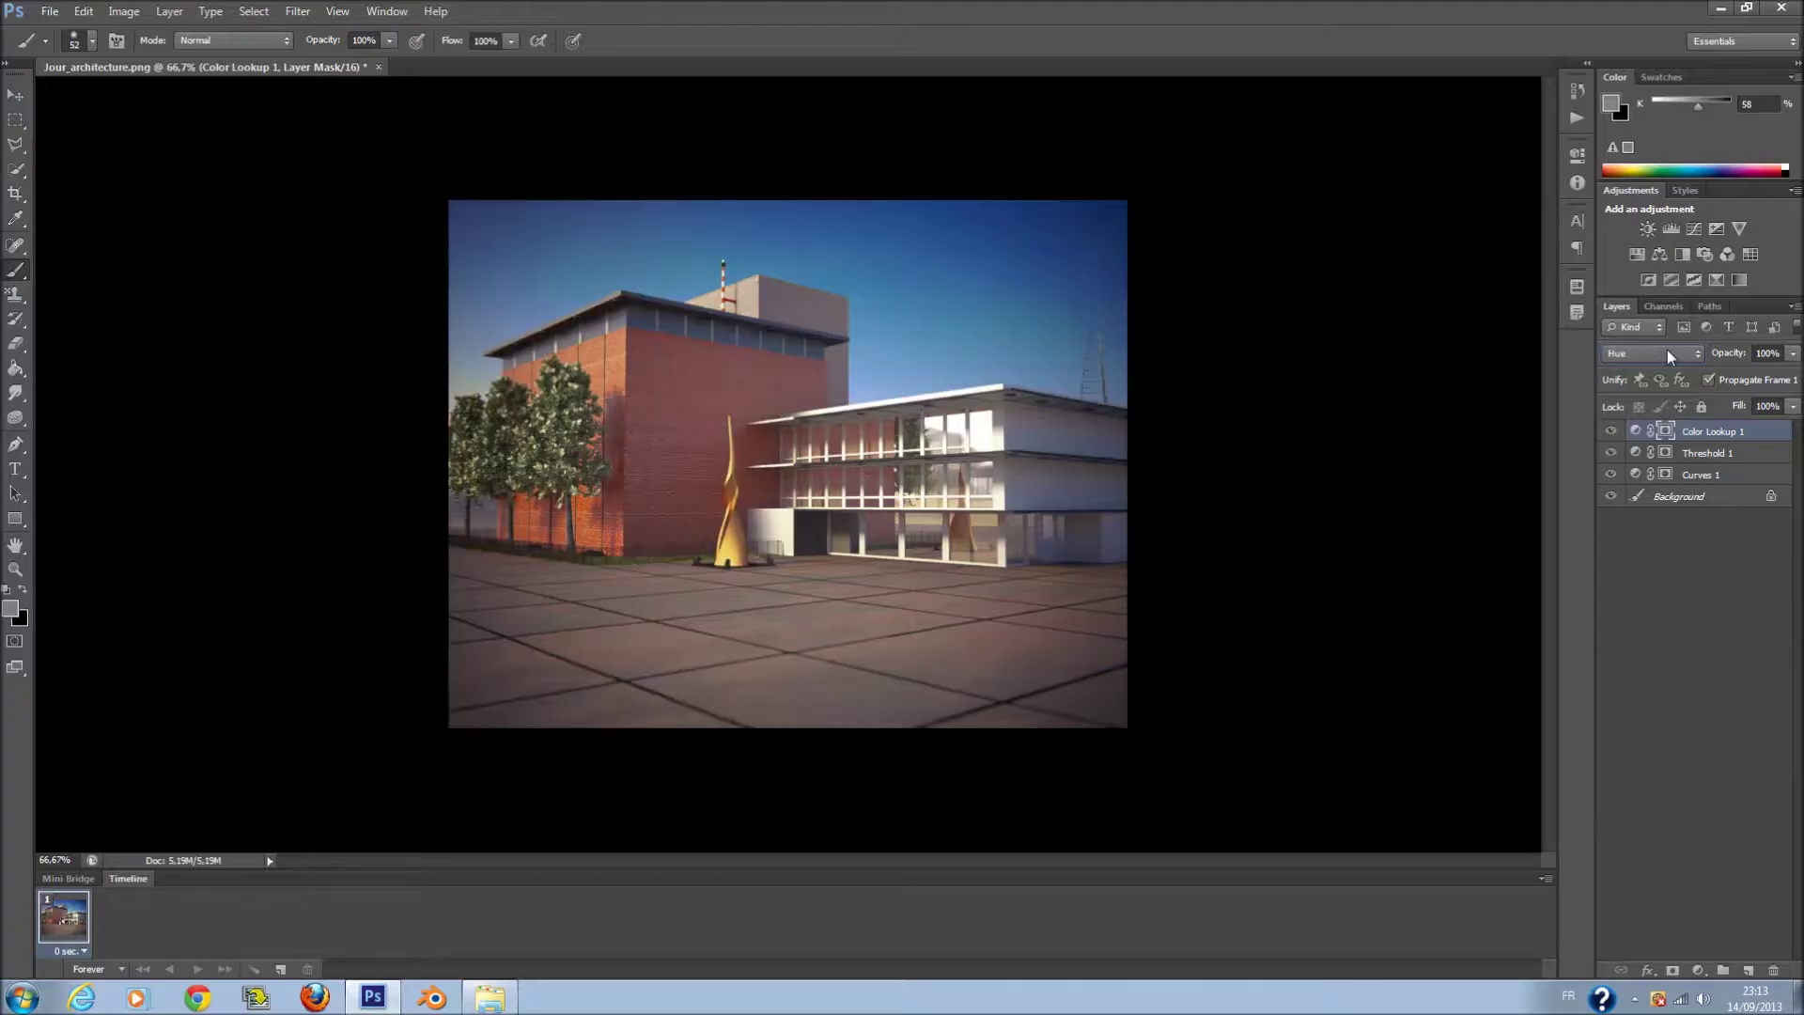
pyautogui.press('Down')
pyautogui.press('Down')
pyautogui.press('Down')
pyautogui.click(1666, 350)
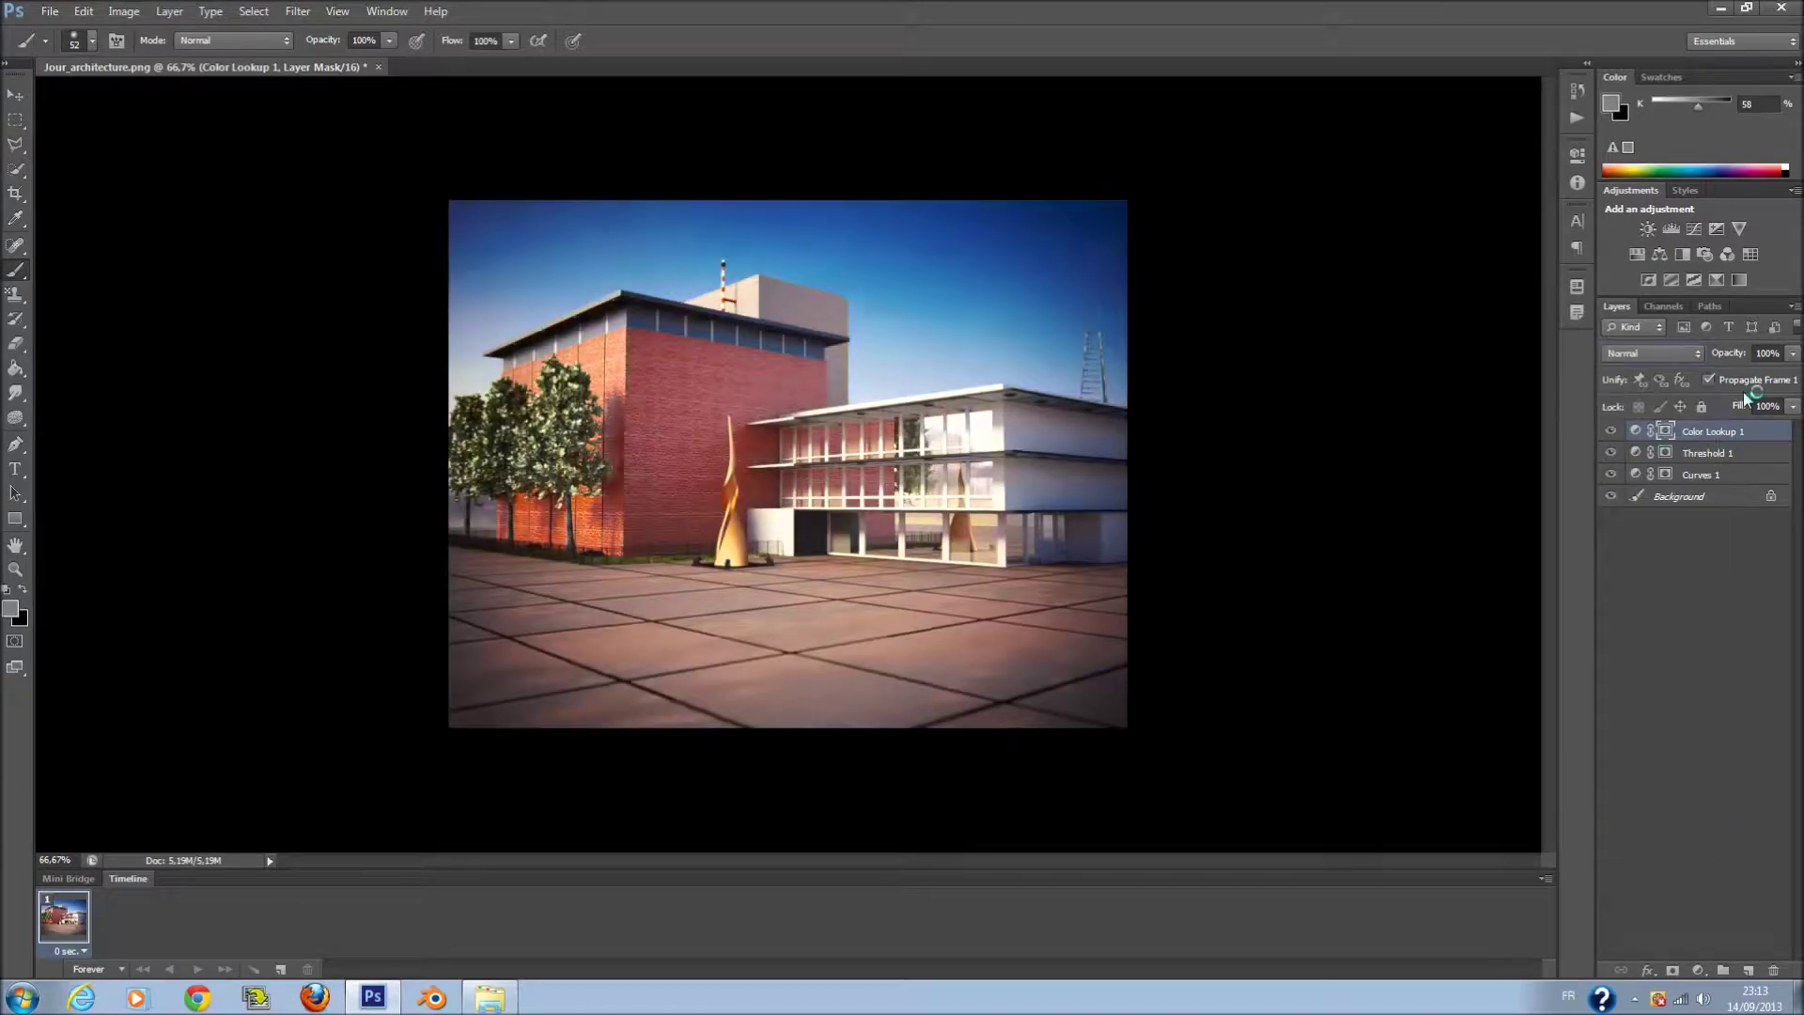
pyautogui.moveTo(1792, 405)
pyautogui.mouseDown()
pyautogui.moveTo(1680, 440)
pyautogui.moveTo(1737, 427)
pyautogui.mouseUp()
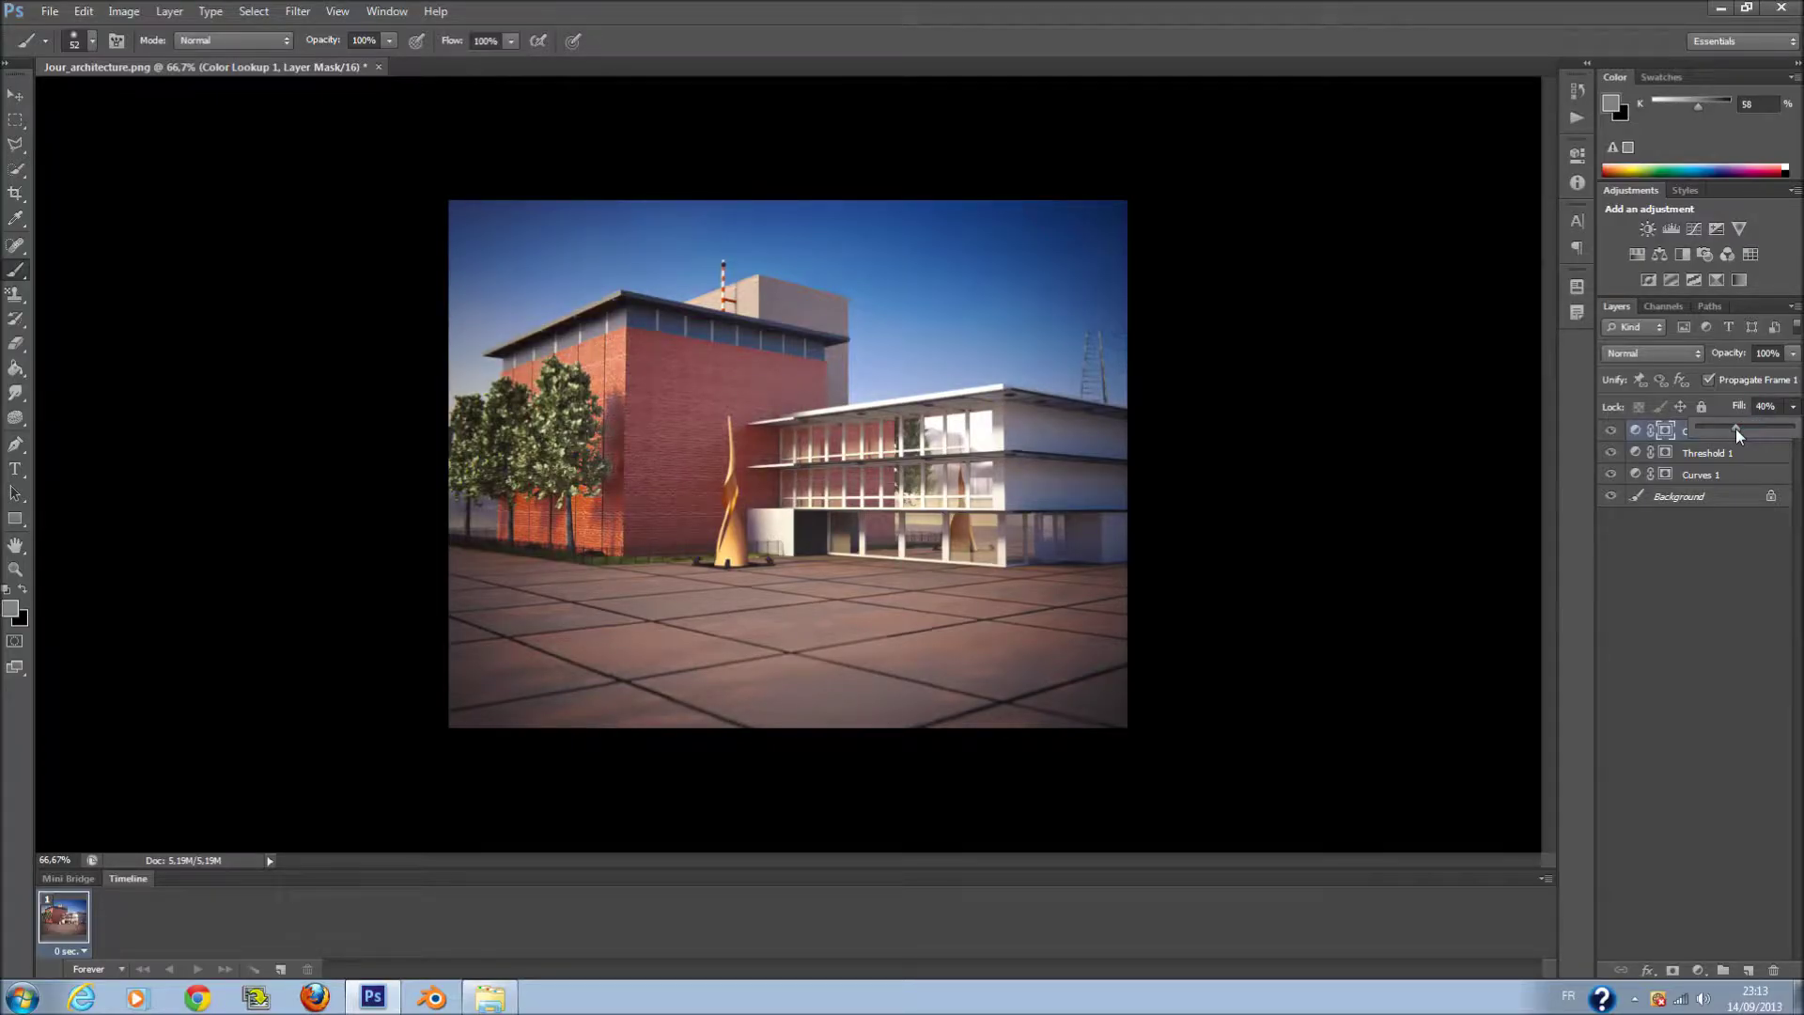
pyautogui.click(1730, 551)
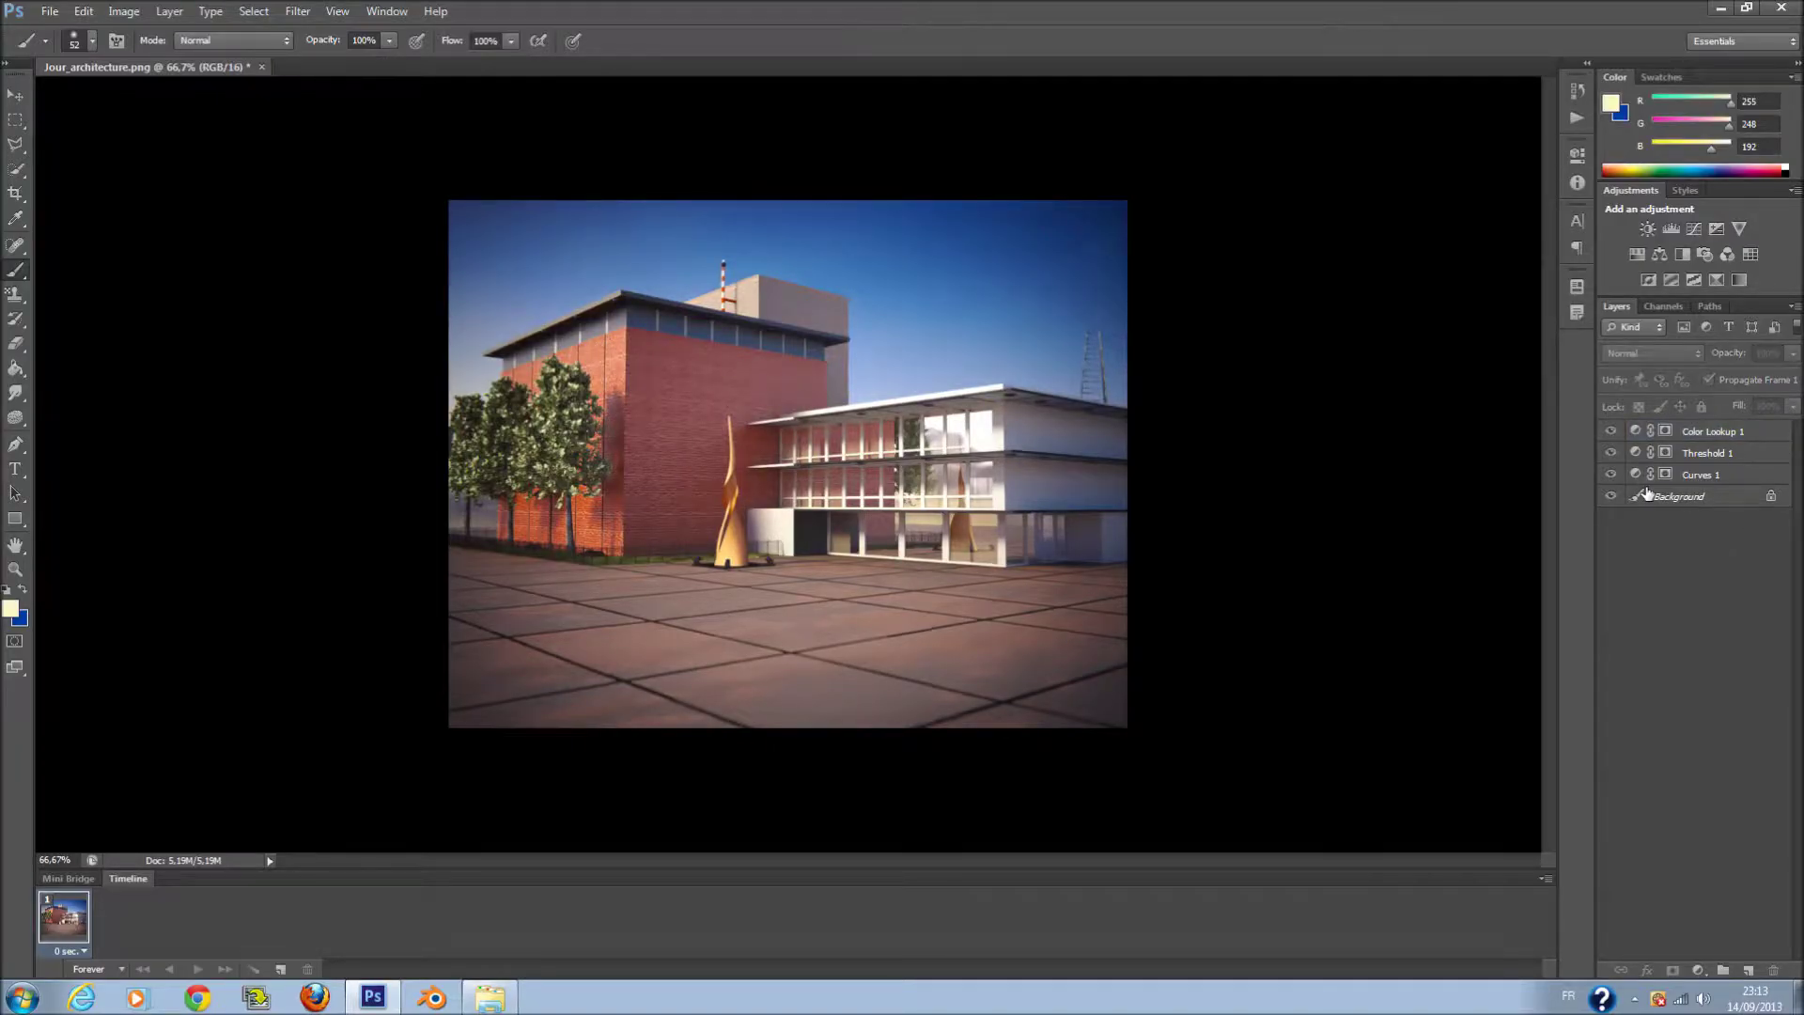